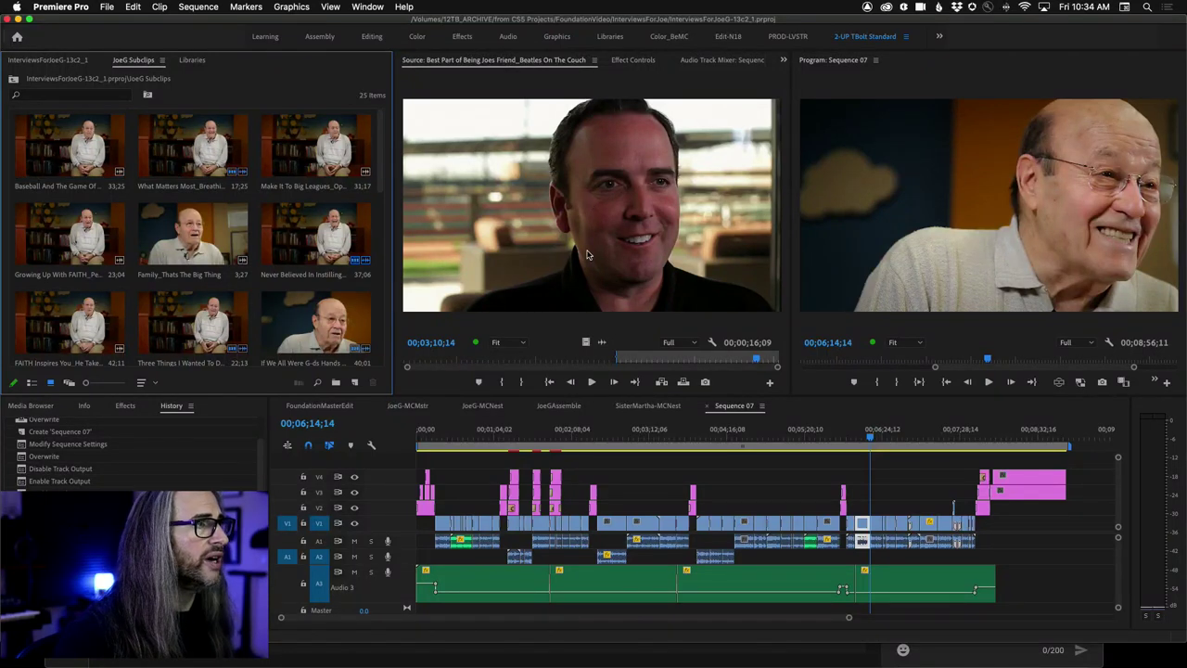
Play back part of the loaded Beatles On The Couch interview clip in the Source Monitor
left_click(620, 361)
key("space")
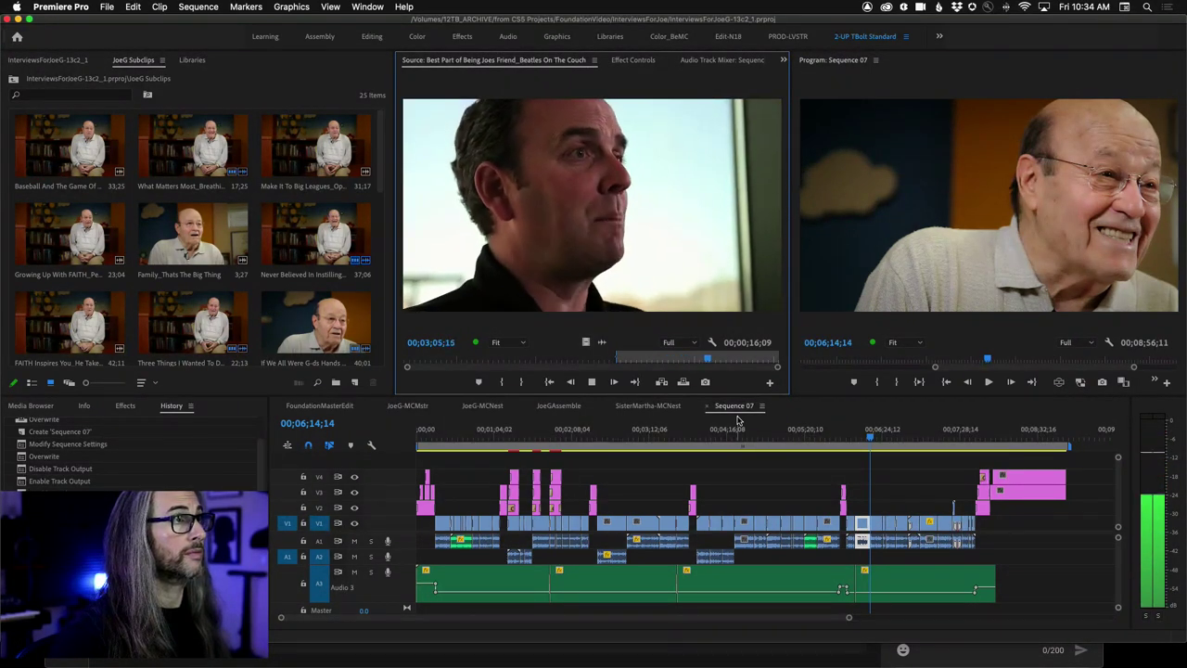
key("space")
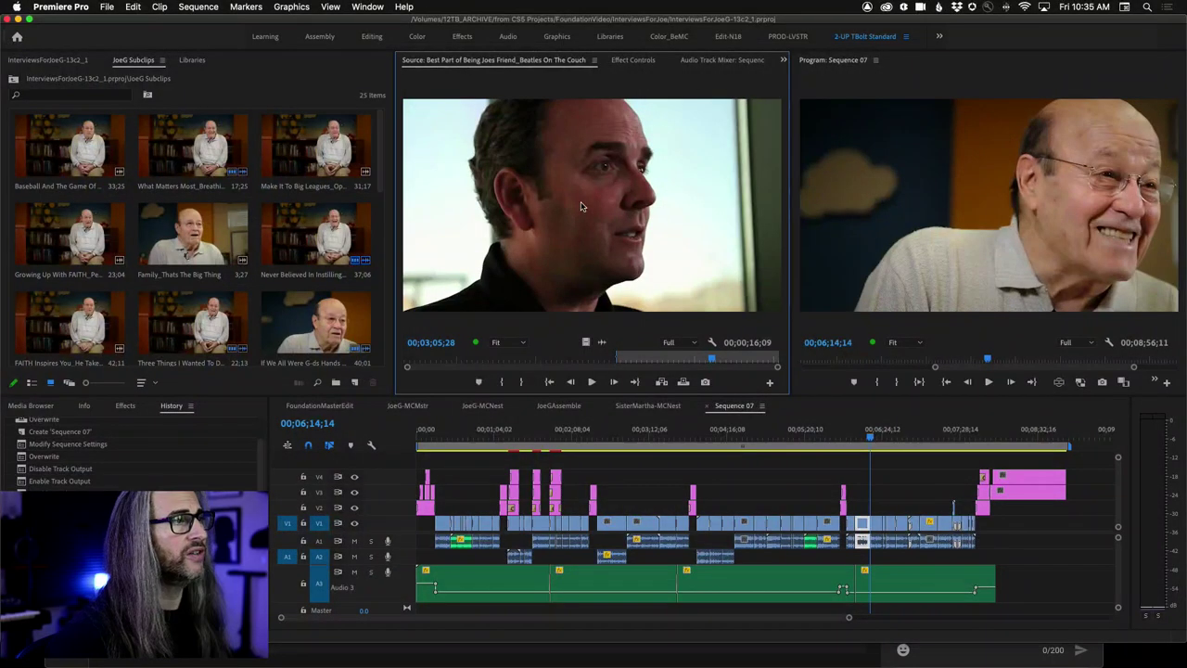
Insert the Beatles On The Couch source clip into Sequence 07 at 00;06;14;14, and undo the insert
left_click_drag(581, 206, 714, 337)
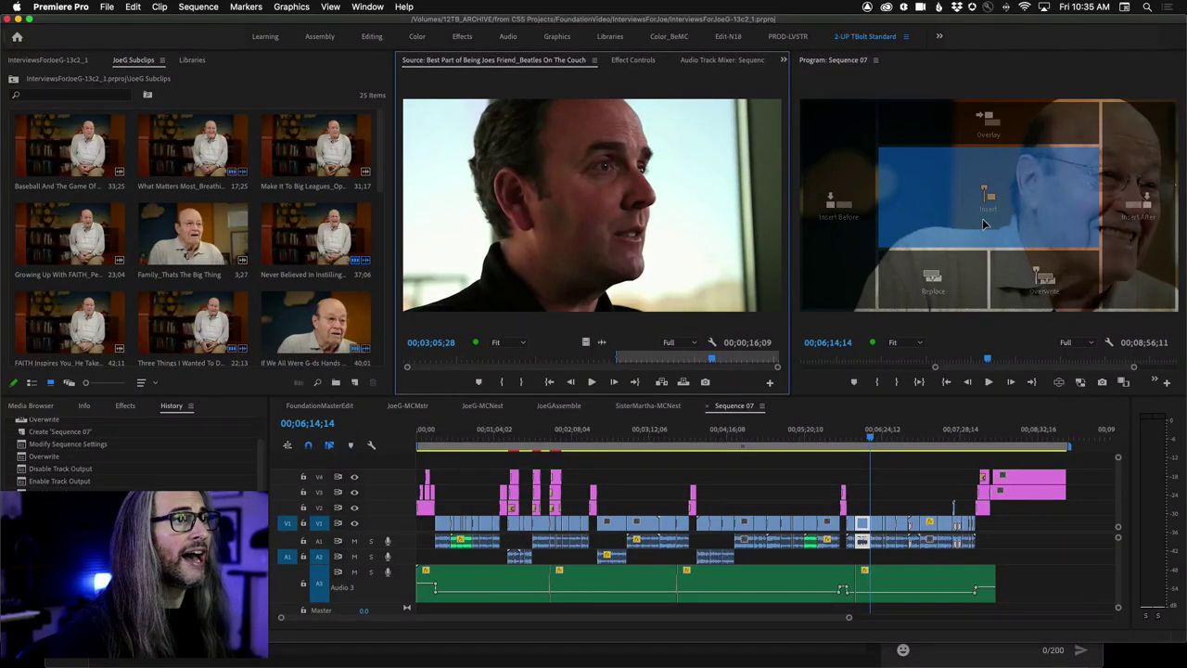
left_click_drag(986, 223, 923, 218)
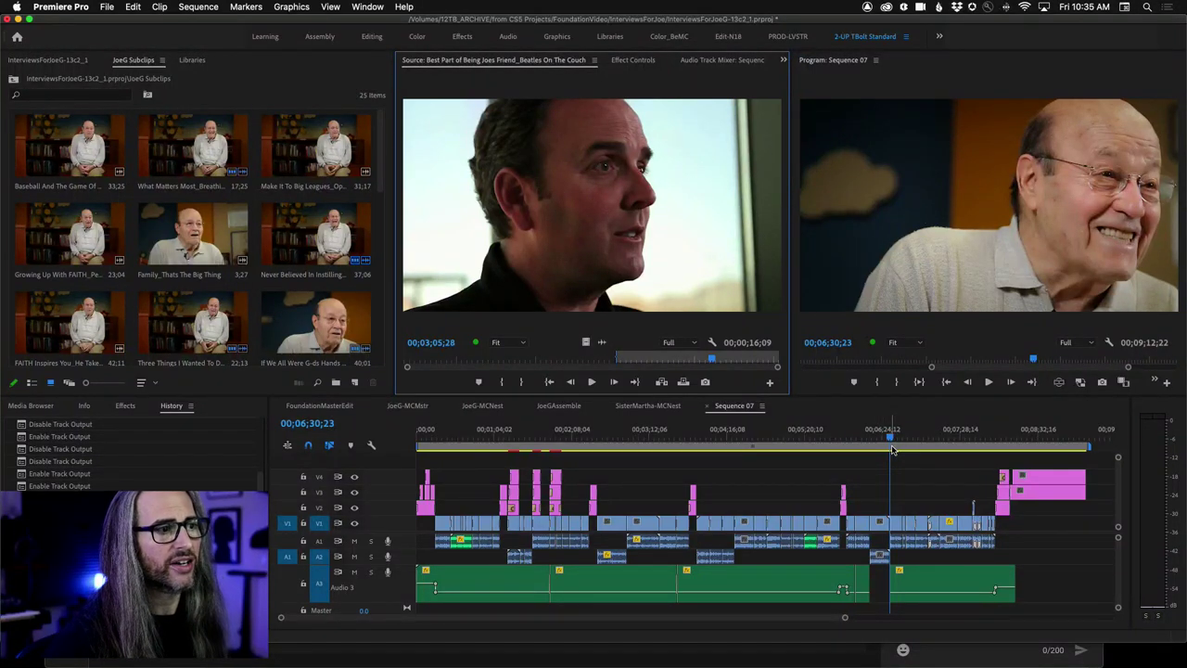
key("super+z")
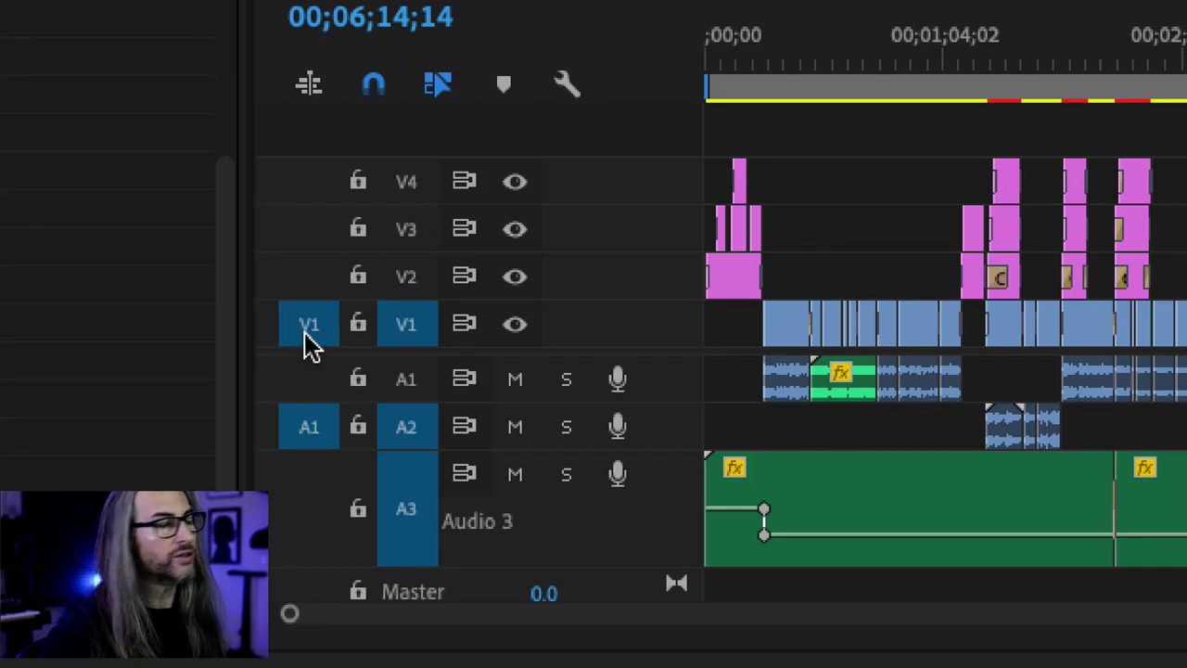
Try patching the source audio to A3 and A1 before returning it to A2, and move the source video patch away from V1 and back
left_click(298, 506)
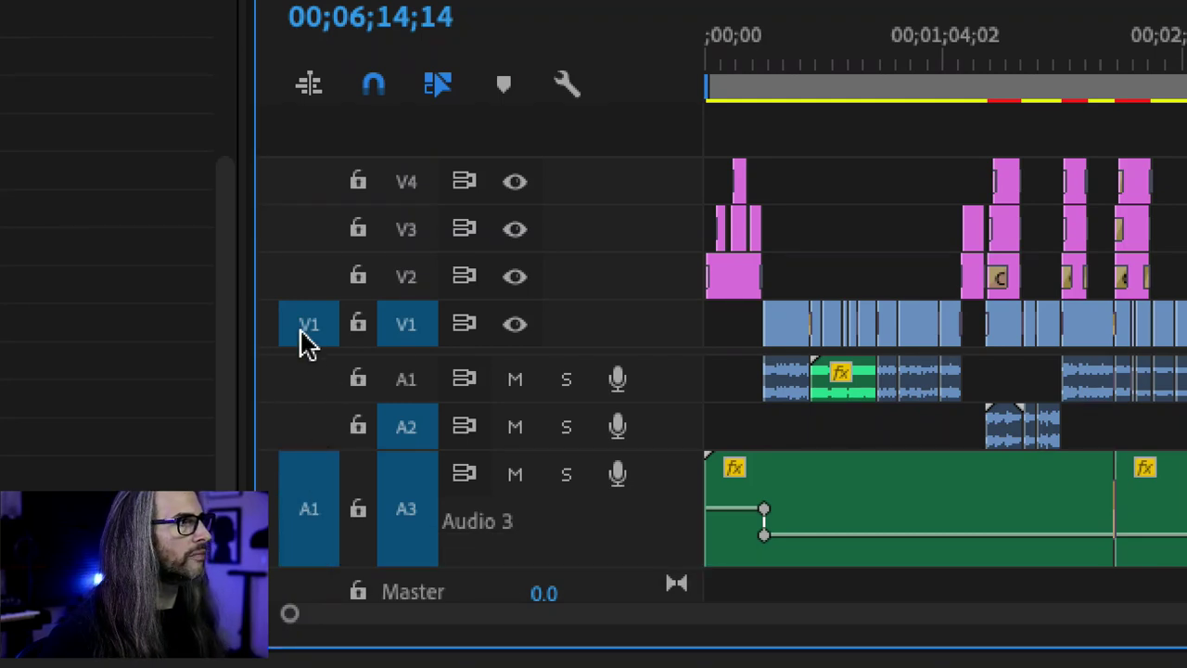
left_click(306, 380)
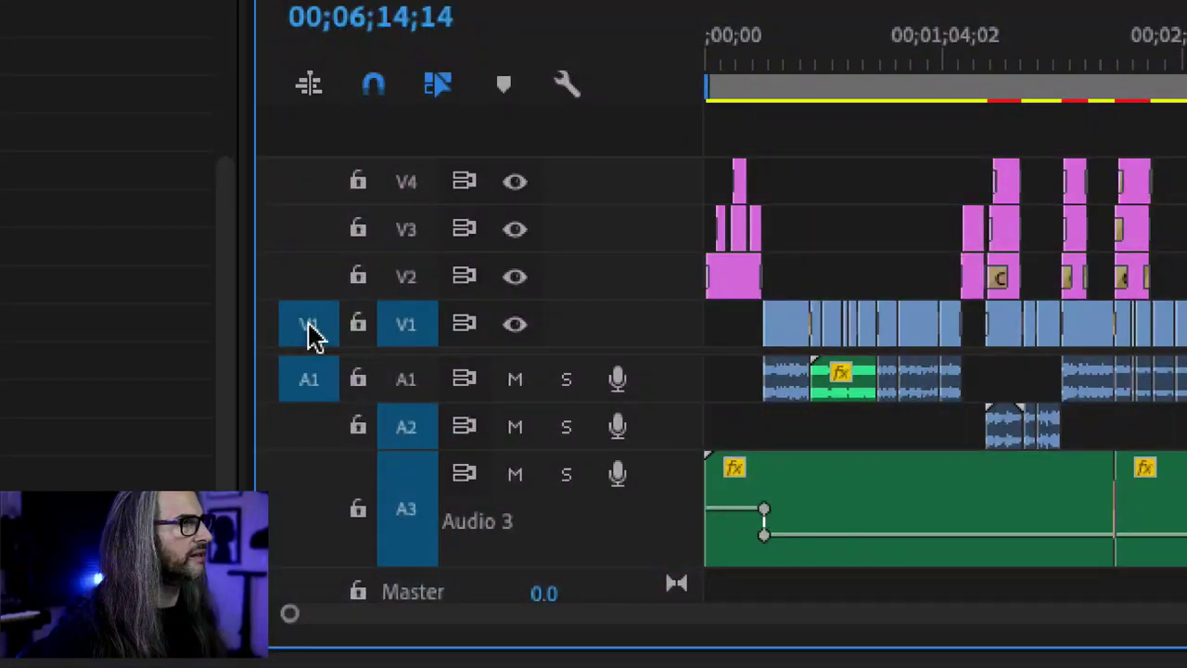
left_click(310, 422)
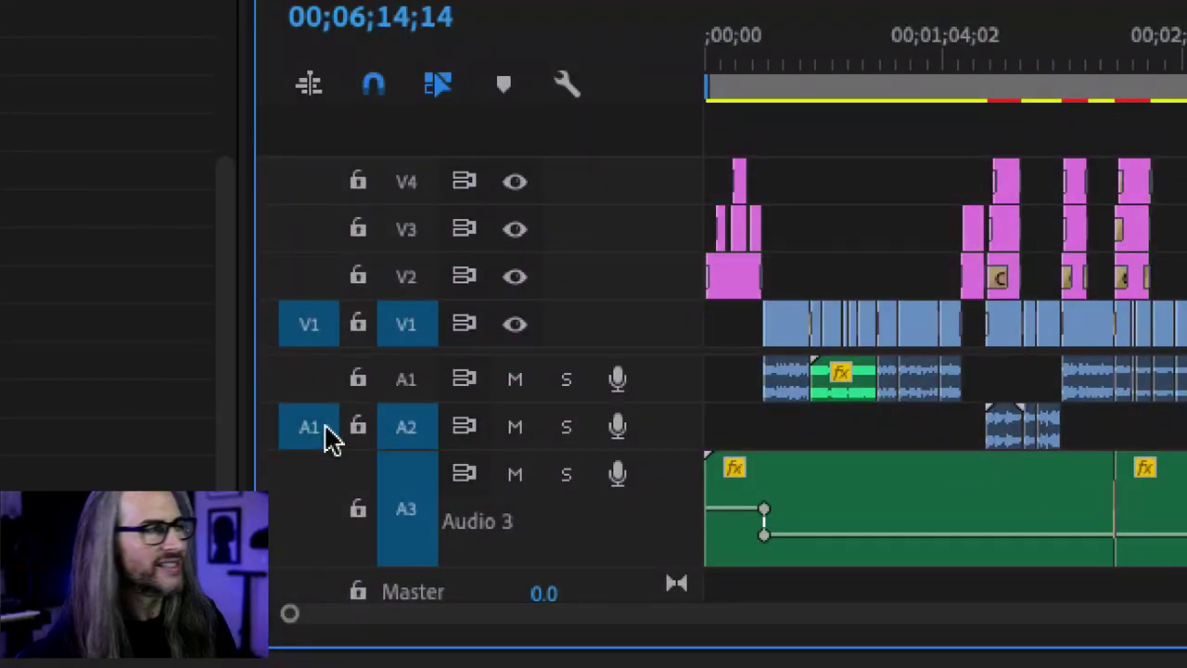
left_click_drag(306, 315, 305, 185)
left_click_drag(310, 232, 309, 334)
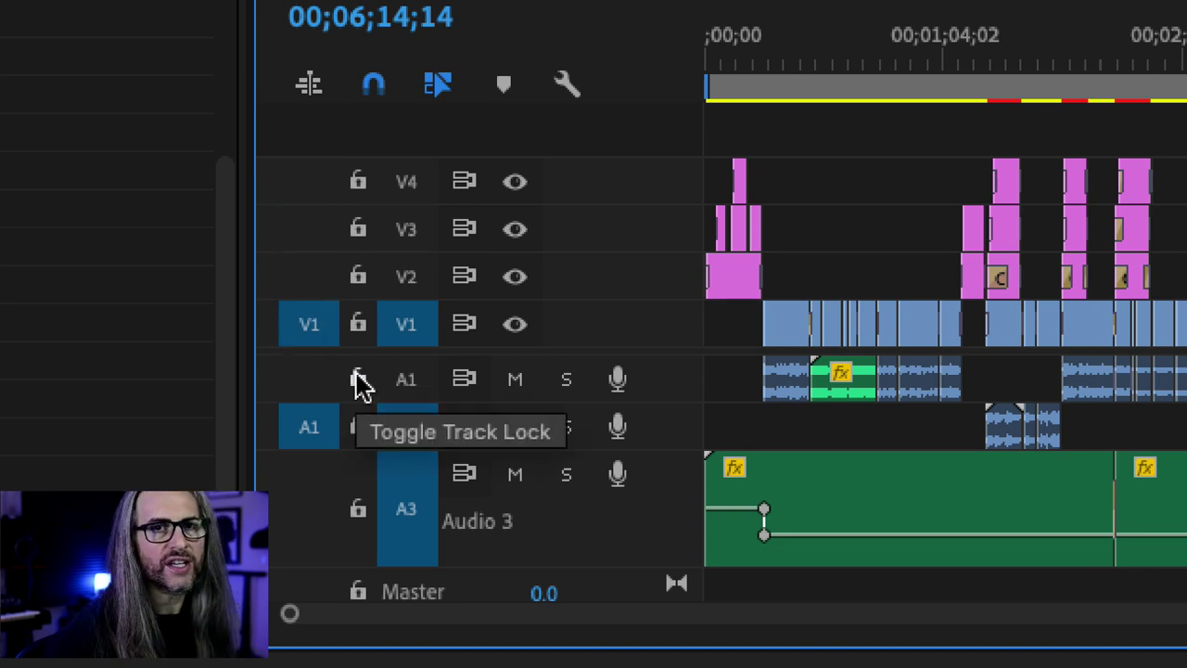
Turn off track targeting for V1, A2 and A3, and restore the timeline panel to its normal size
left_click(410, 333)
left_click(410, 426)
left_click(417, 516)
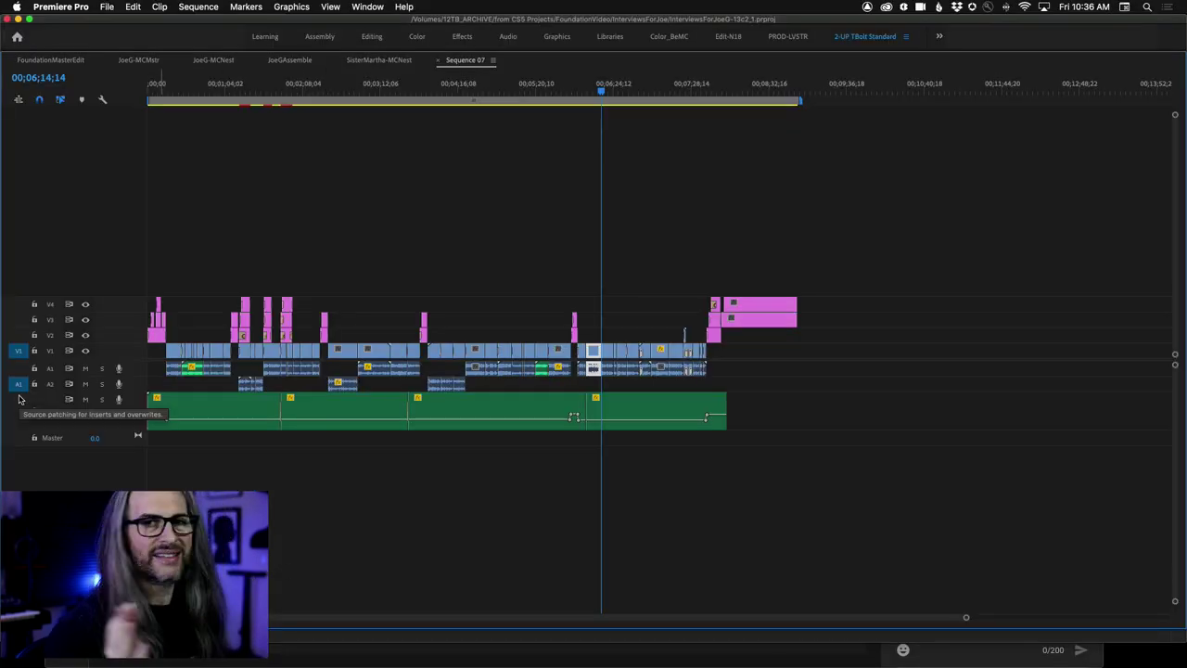
key("grave")
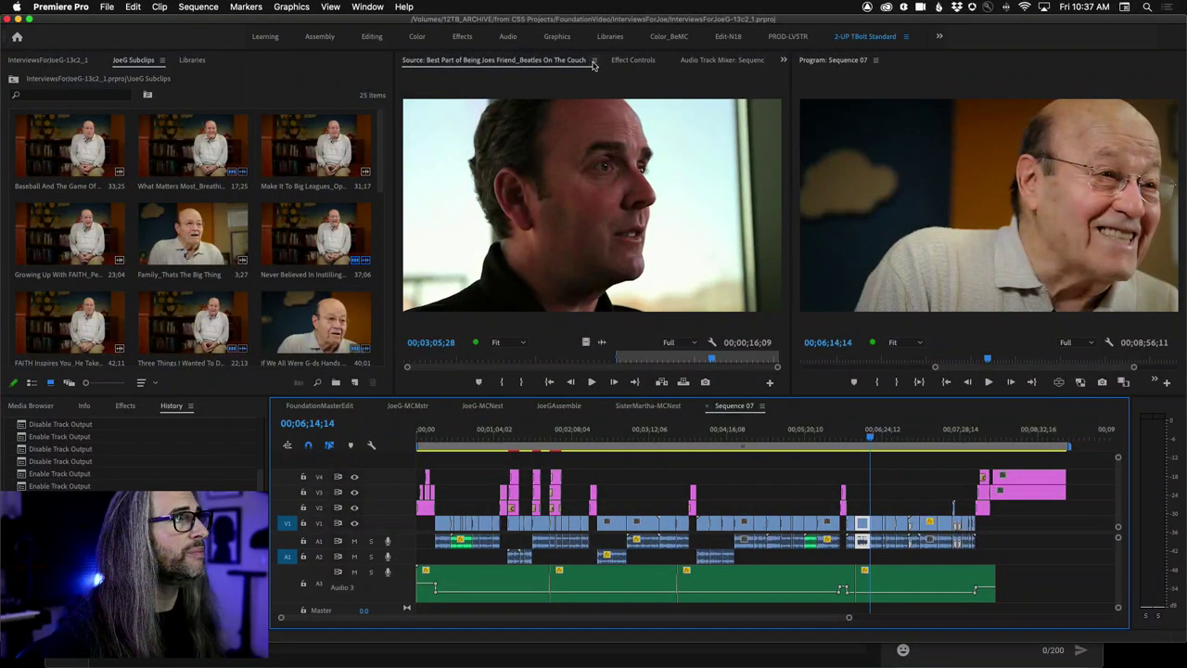
Close all clips in the Source Monitor and select the Family_Thats The Big Thing subclip in the bin
left_click(595, 61)
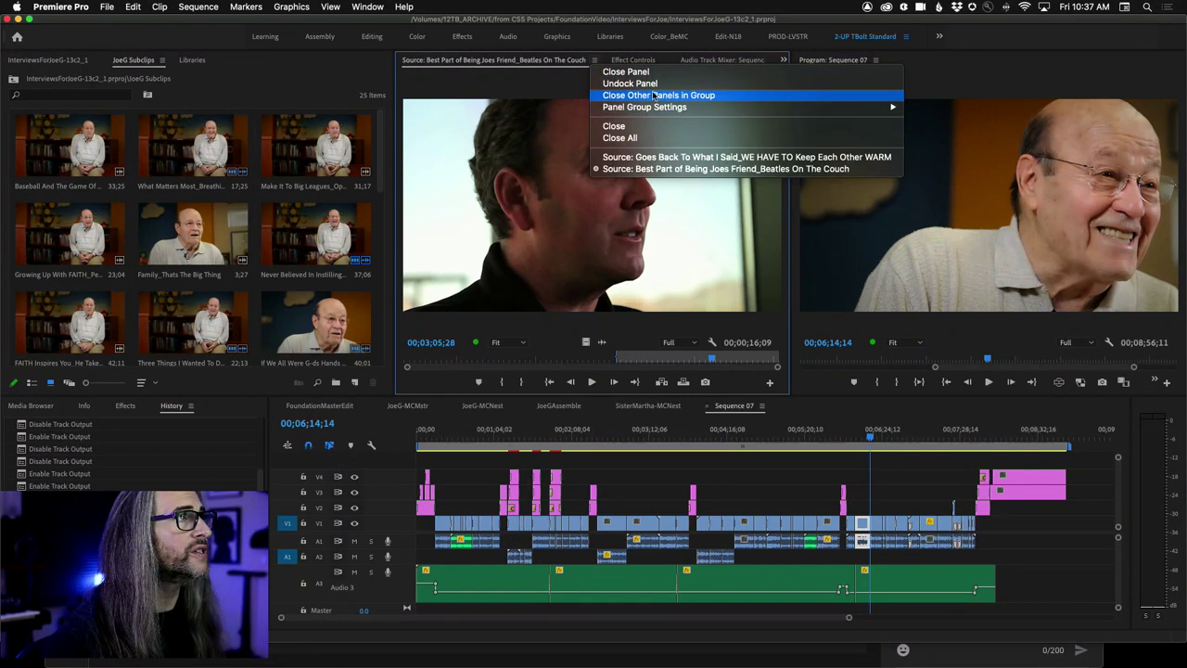
left_click(620, 137)
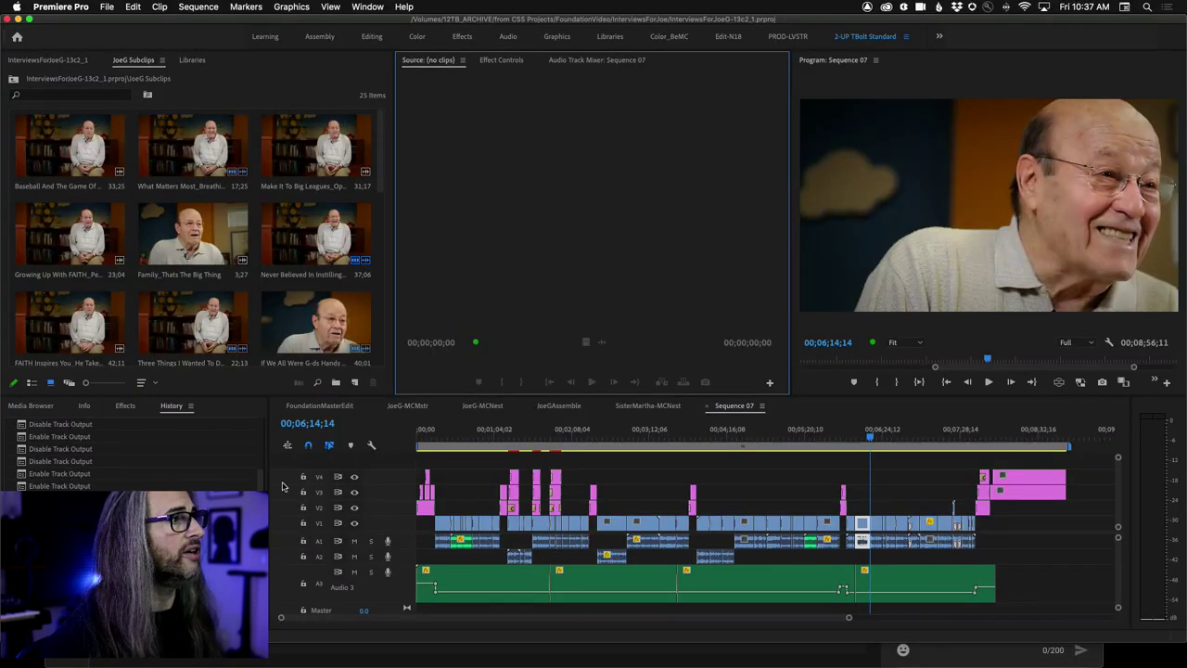
left_click(185, 237)
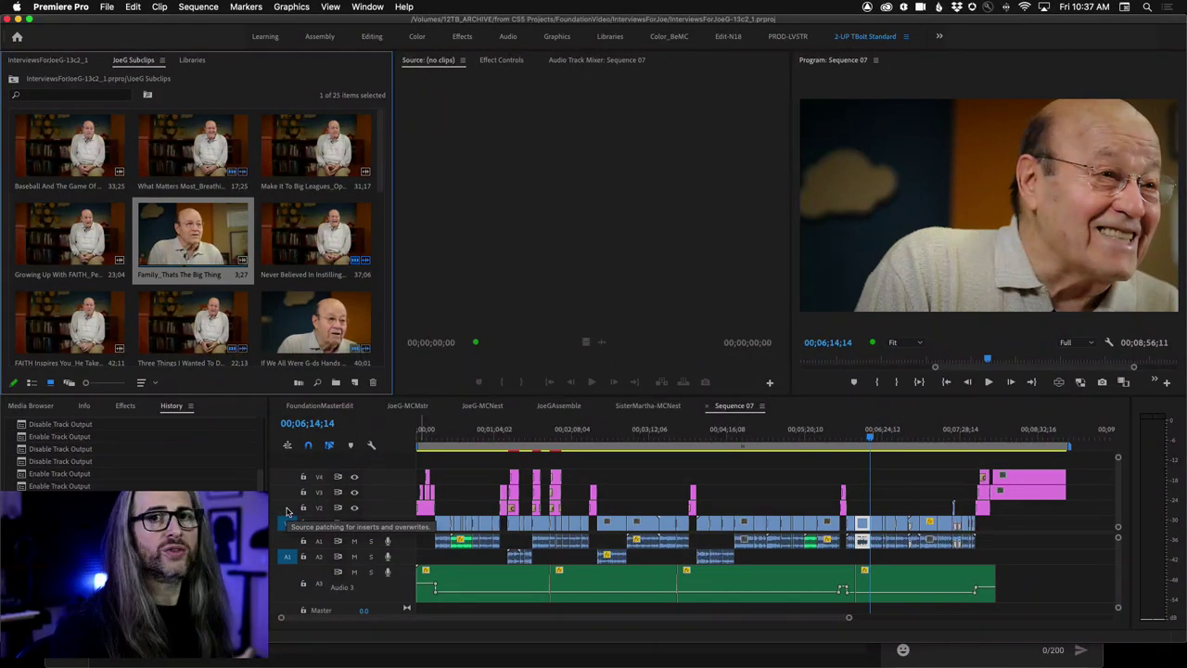
Patch the source video to V2 and load Family_Thats The Big Thing for source viewing, with the sequence playhead at 00;06;15;06
left_click(287, 509)
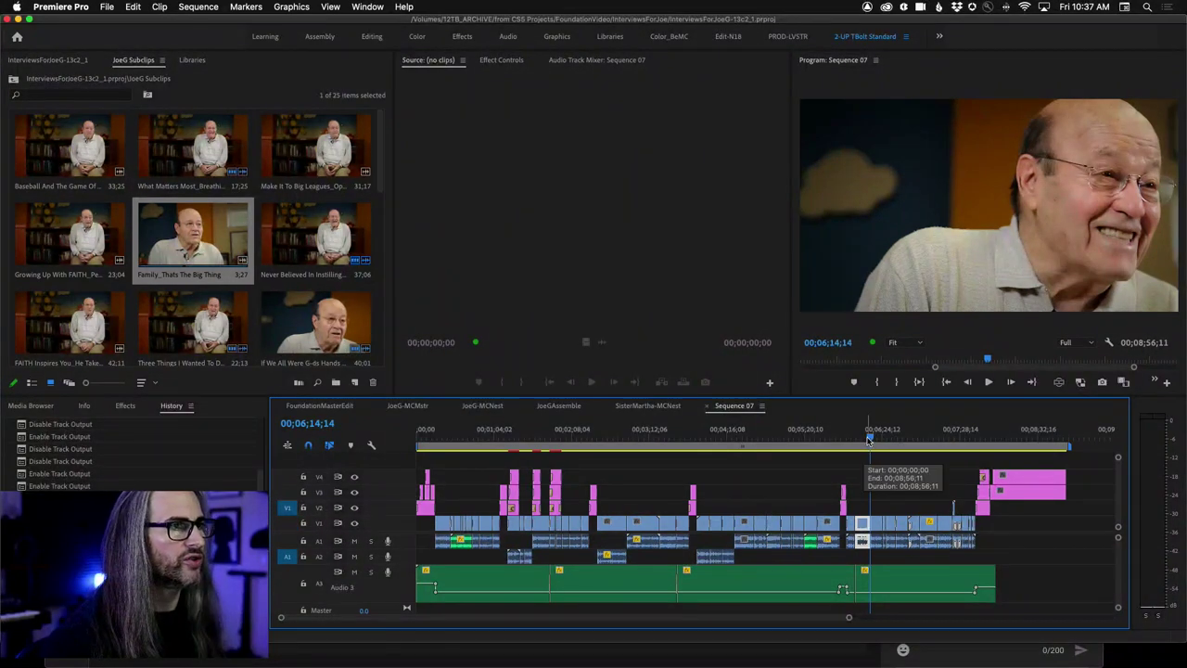
left_click_drag(869, 437, 871, 437)
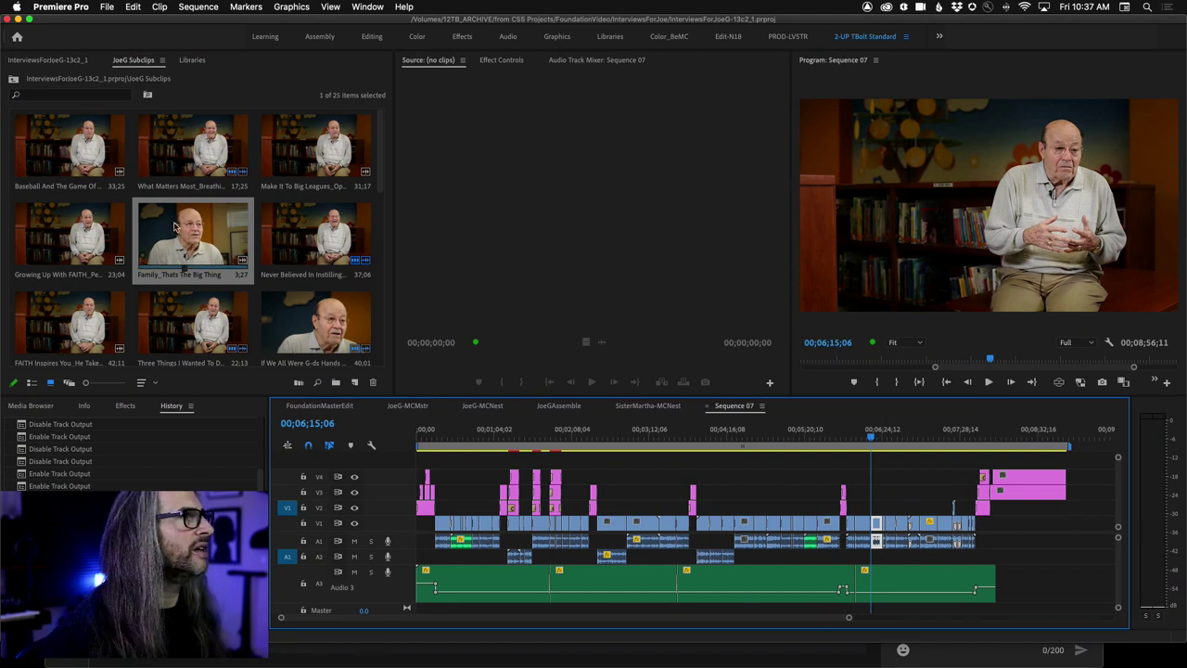
double_click(175, 226)
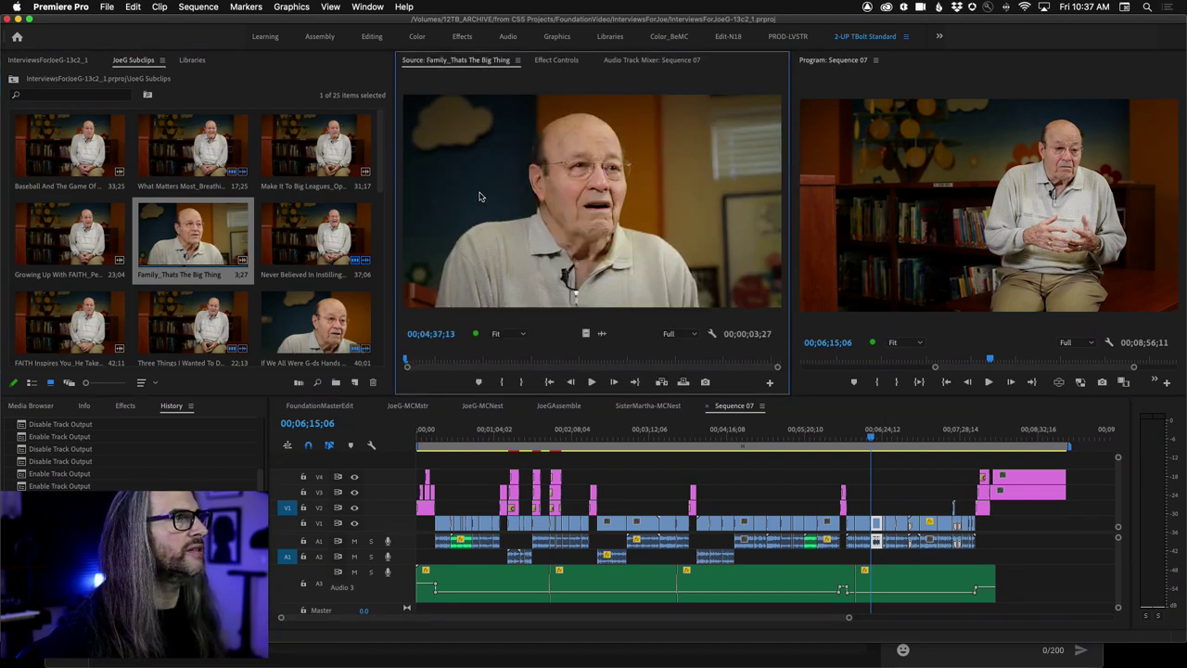
Insert Family_Thats The Big Thing at the playhead on tracks V2 and A2, and undo the insert
left_click_drag(480, 197, 1156, 225)
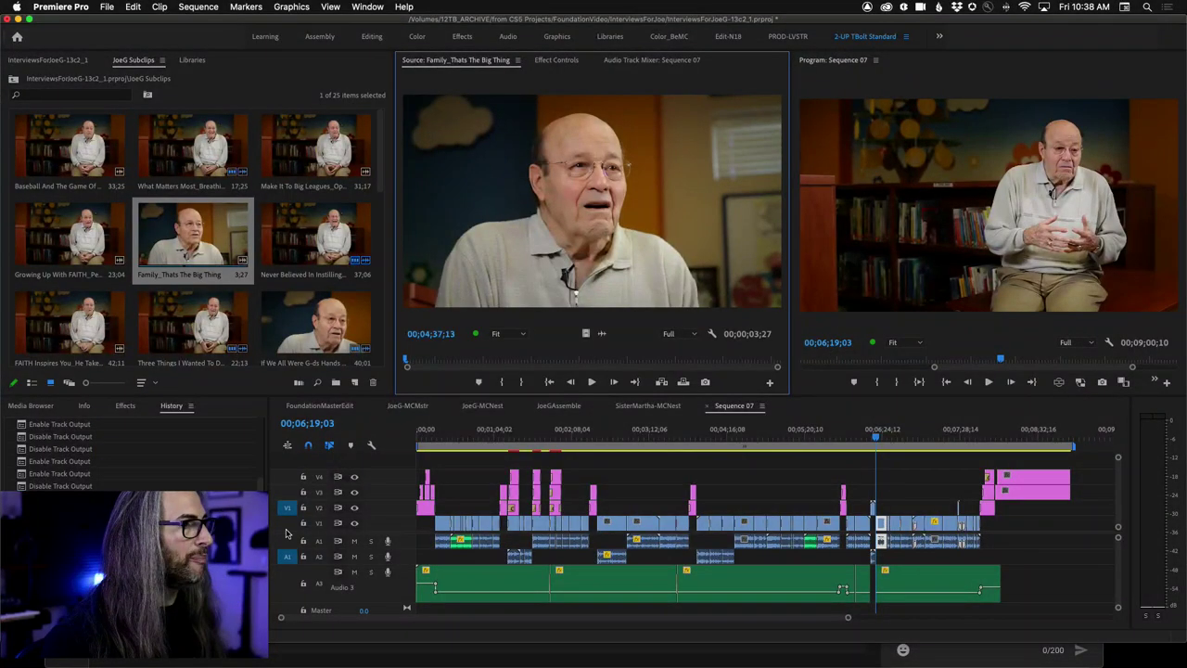
key("super+z")
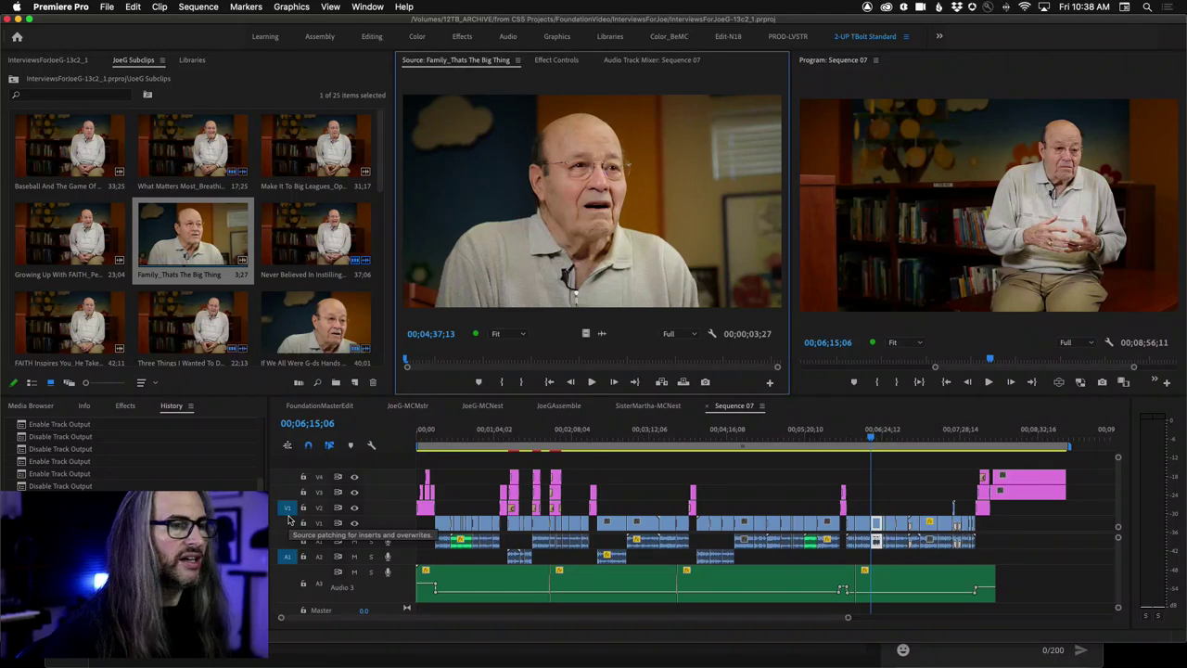
Add audio track A4 to Sequence 07, and patch the source video to V3 and the source audio to A4
left_click(289, 494)
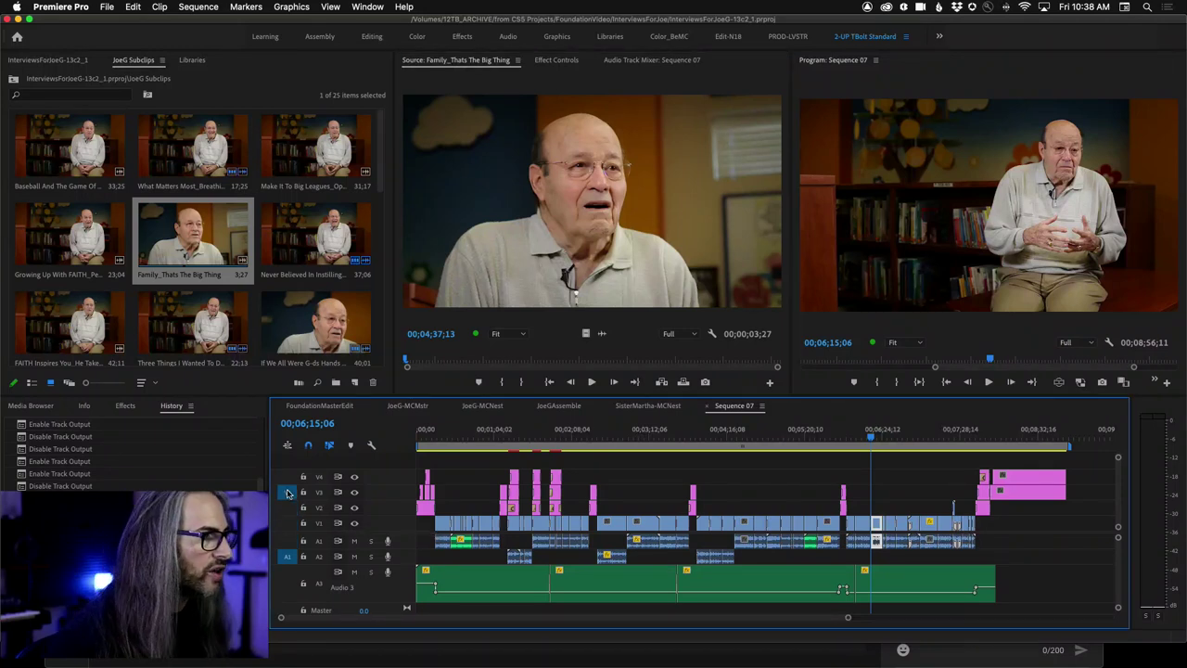
left_click_drag(1122, 613, 1119, 609)
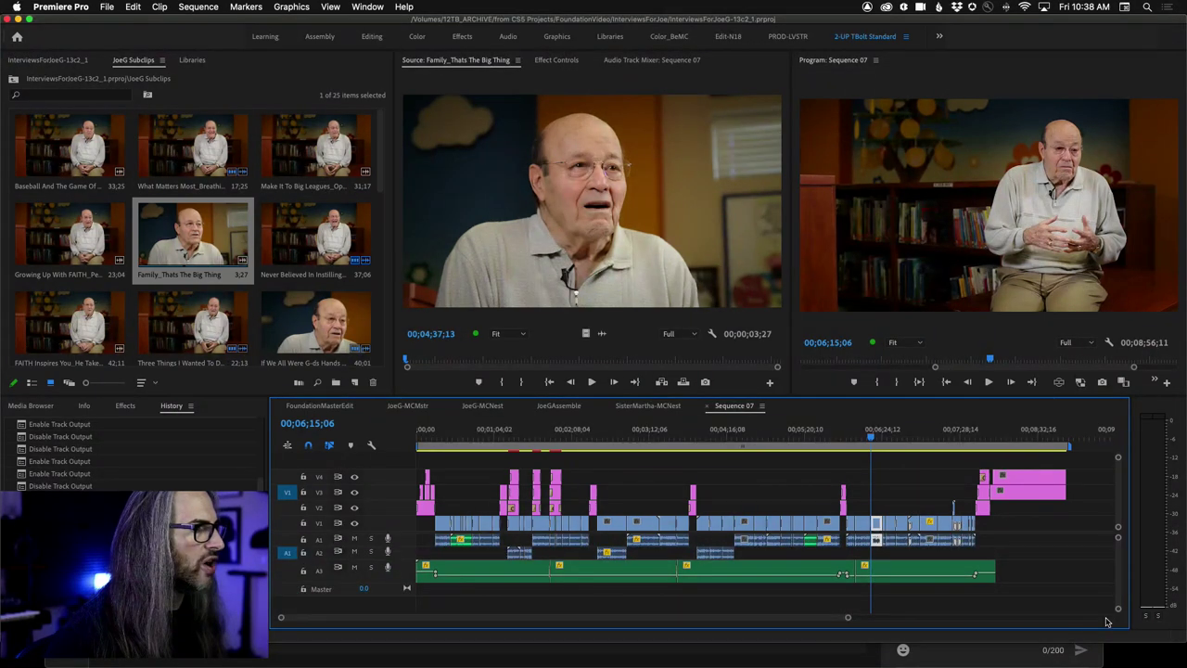
right_click(382, 582)
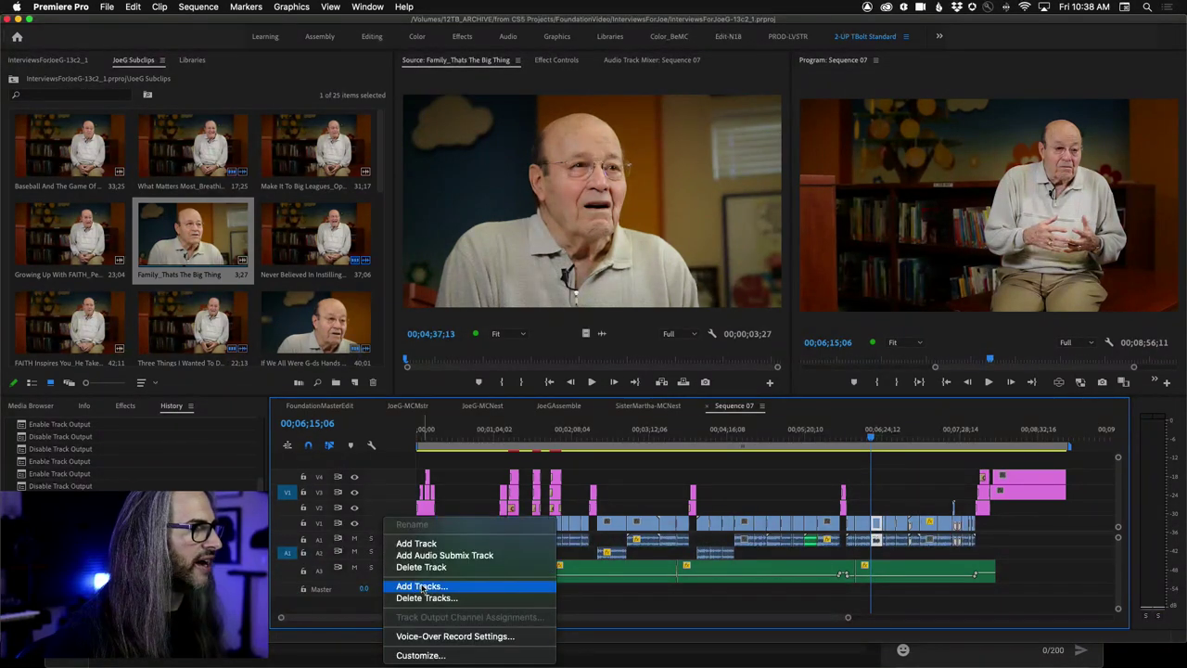
left_click(432, 556)
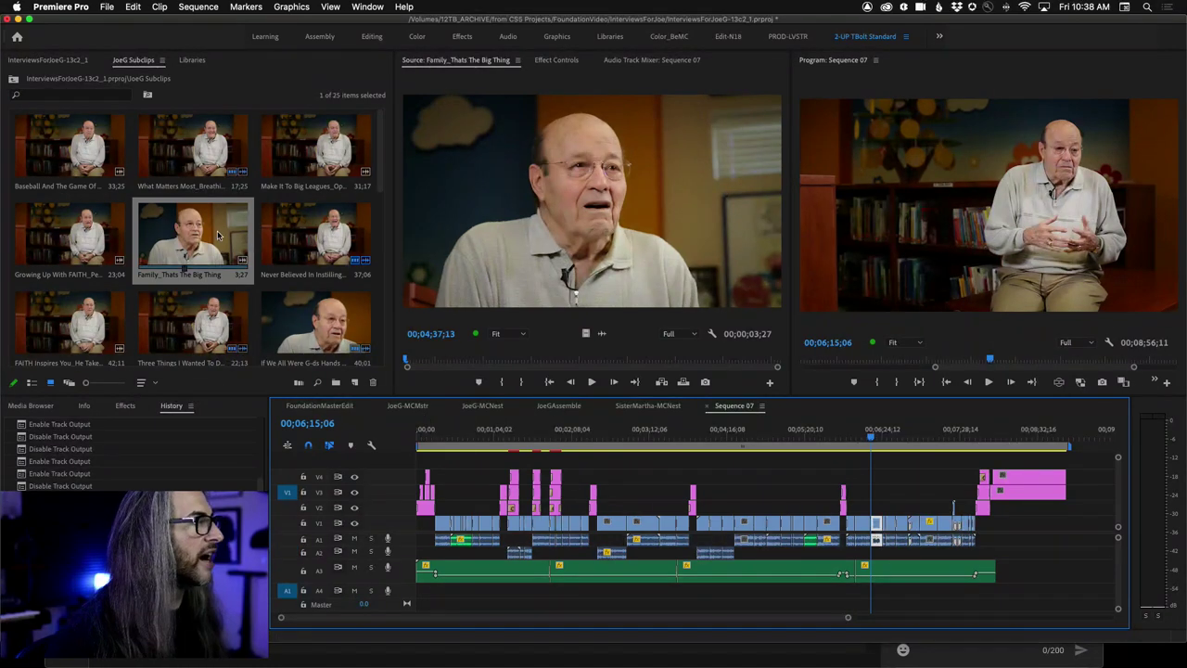
left_click(556, 182)
left_click_drag(557, 182, 838, 202)
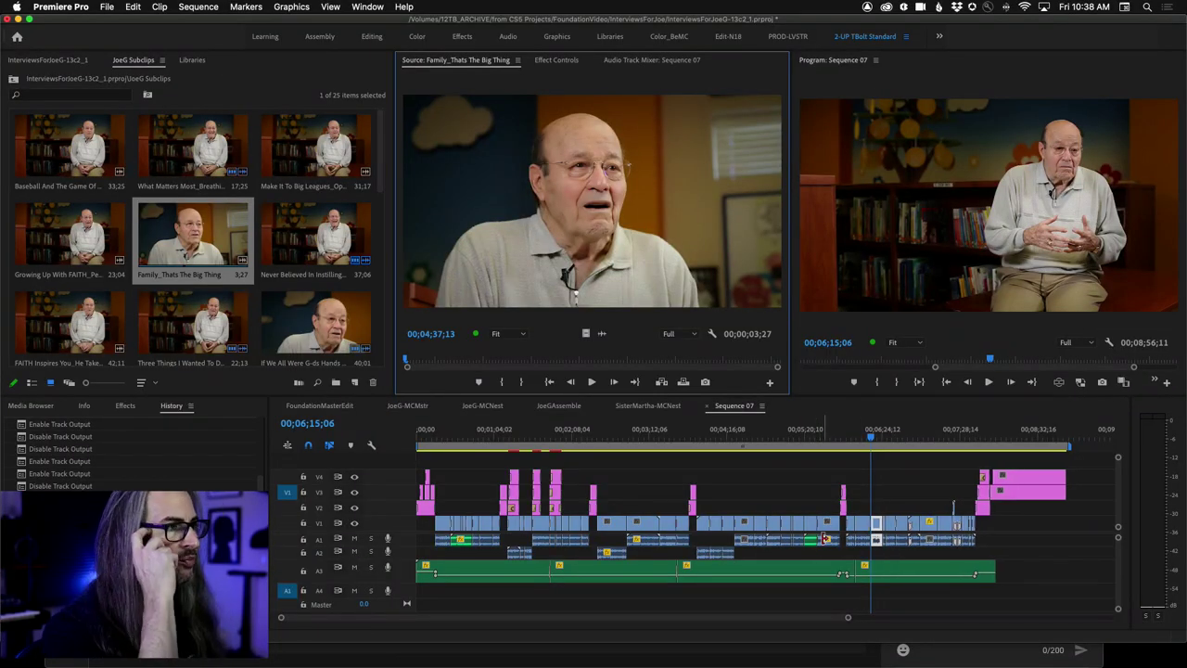
Patch the source video to V1 and the source audio to A1
left_click(288, 523)
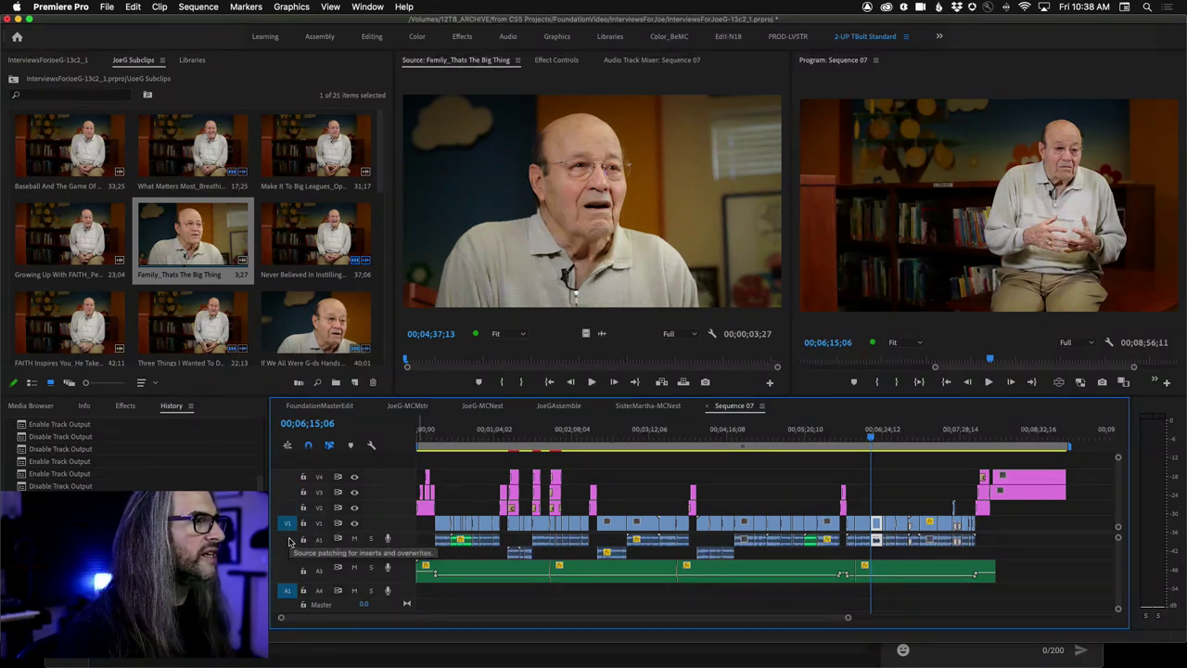
left_click(285, 538)
left_click(289, 509)
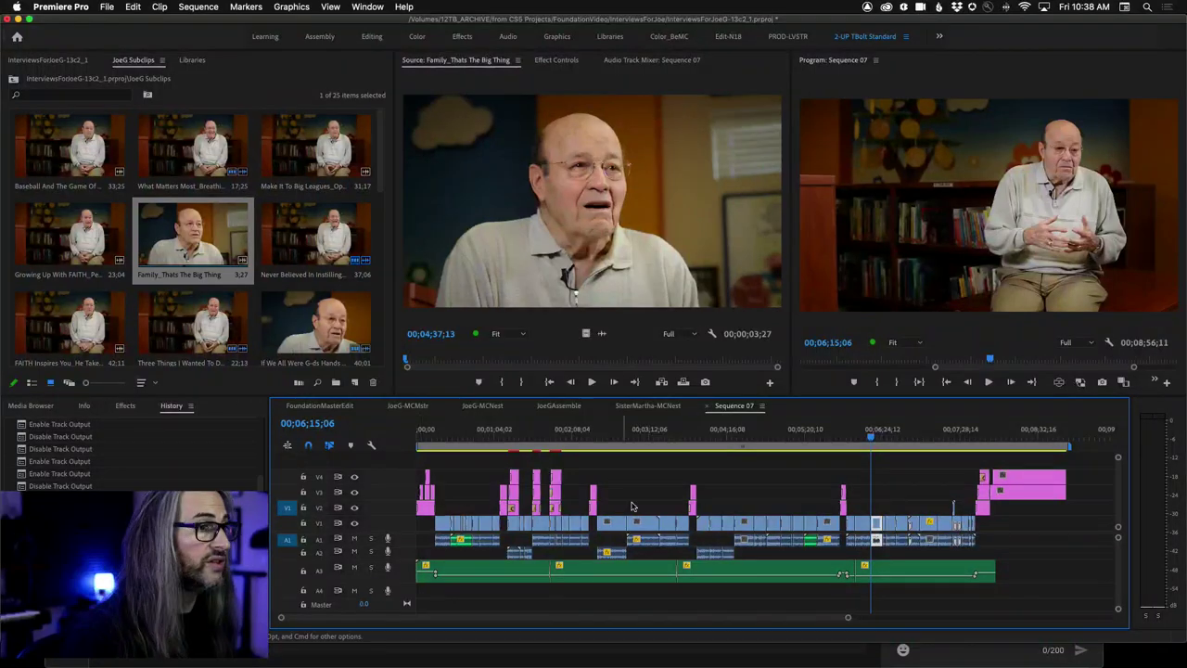
left_click(287, 523)
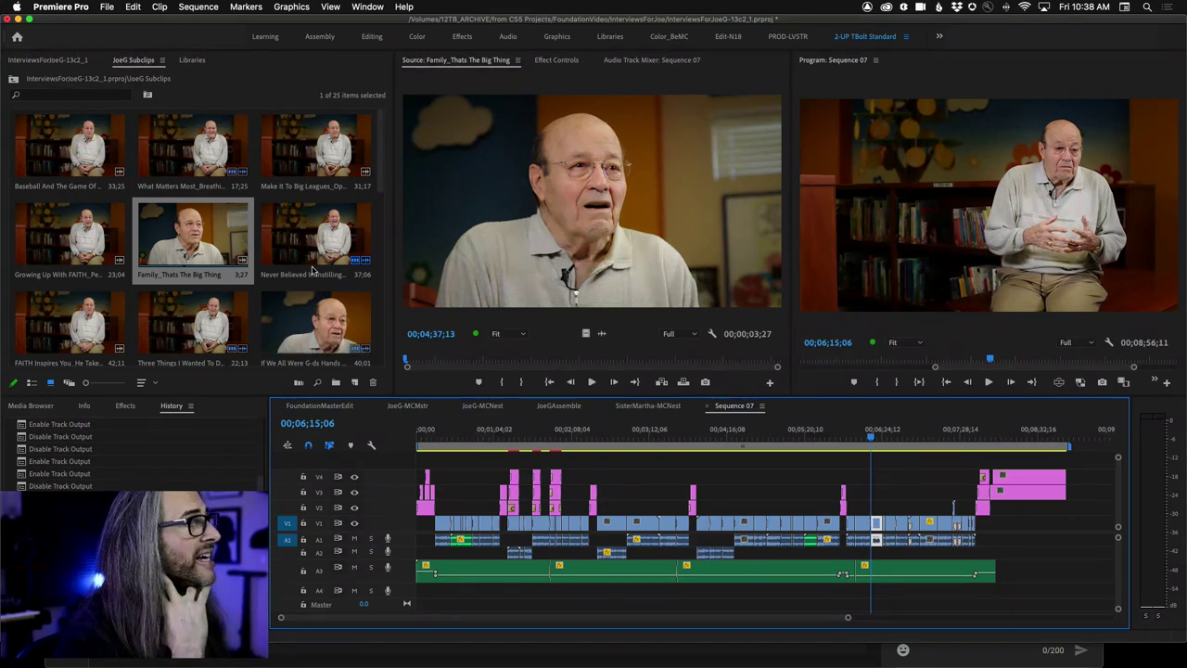
Try a Replace edit with Family_Thats The Big Thing on the V1 and A1 clip starting at 00;06;15;06
left_click(875, 436)
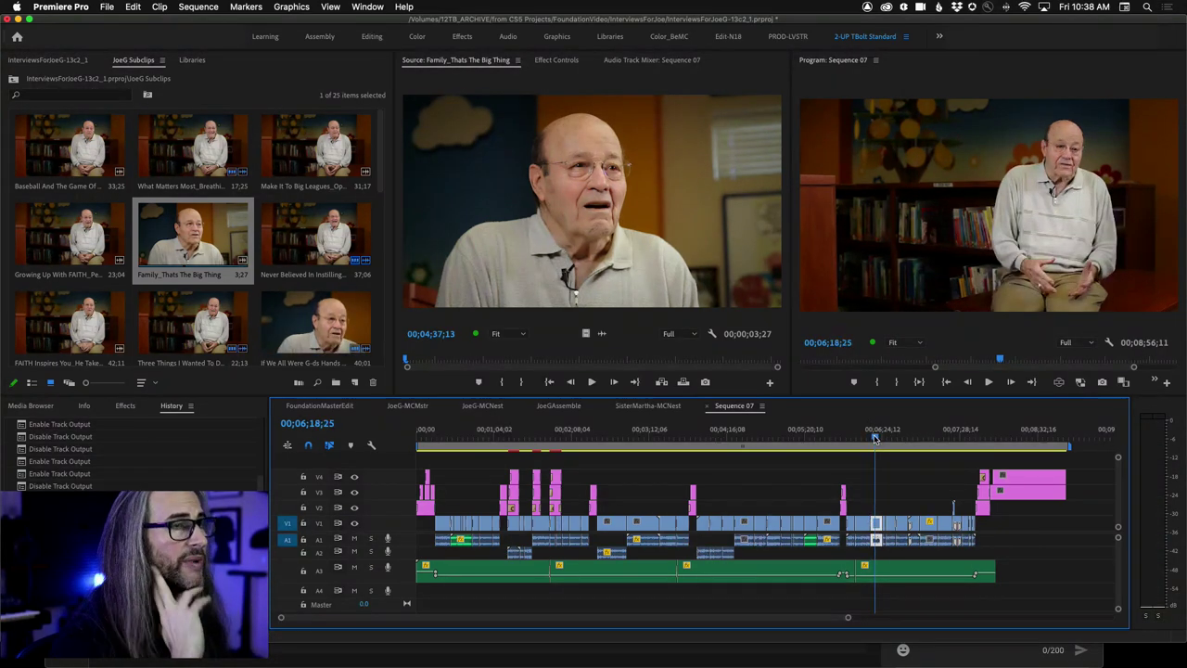
left_click_drag(875, 437, 870, 437)
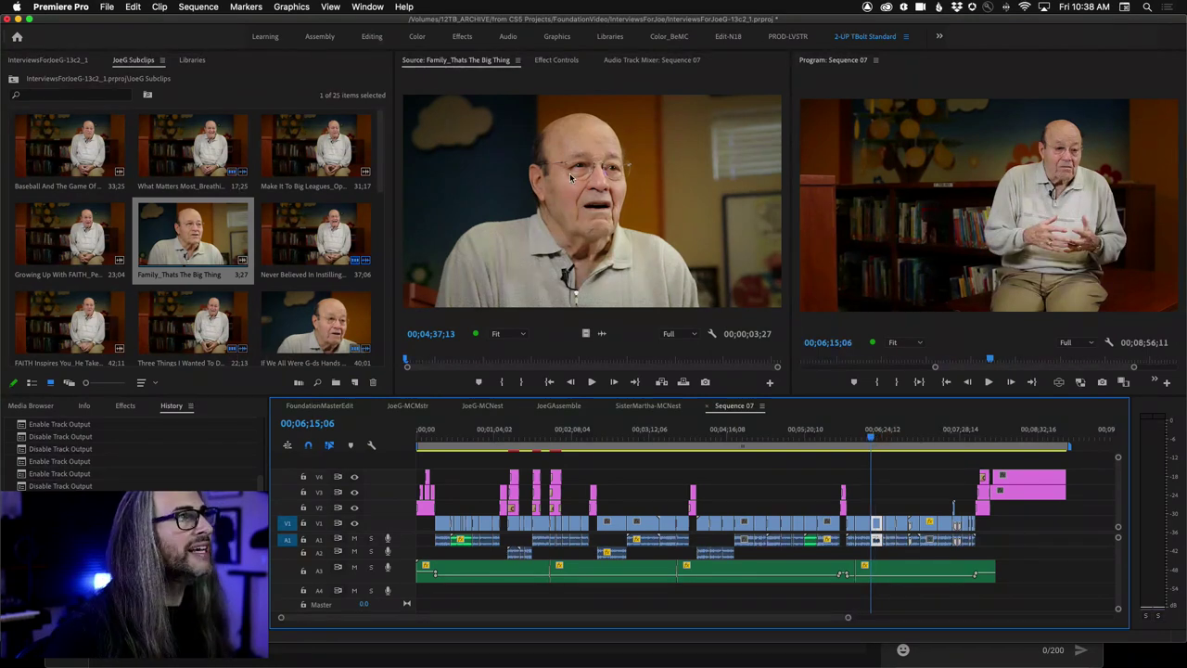
left_click_drag(561, 179, 944, 295)
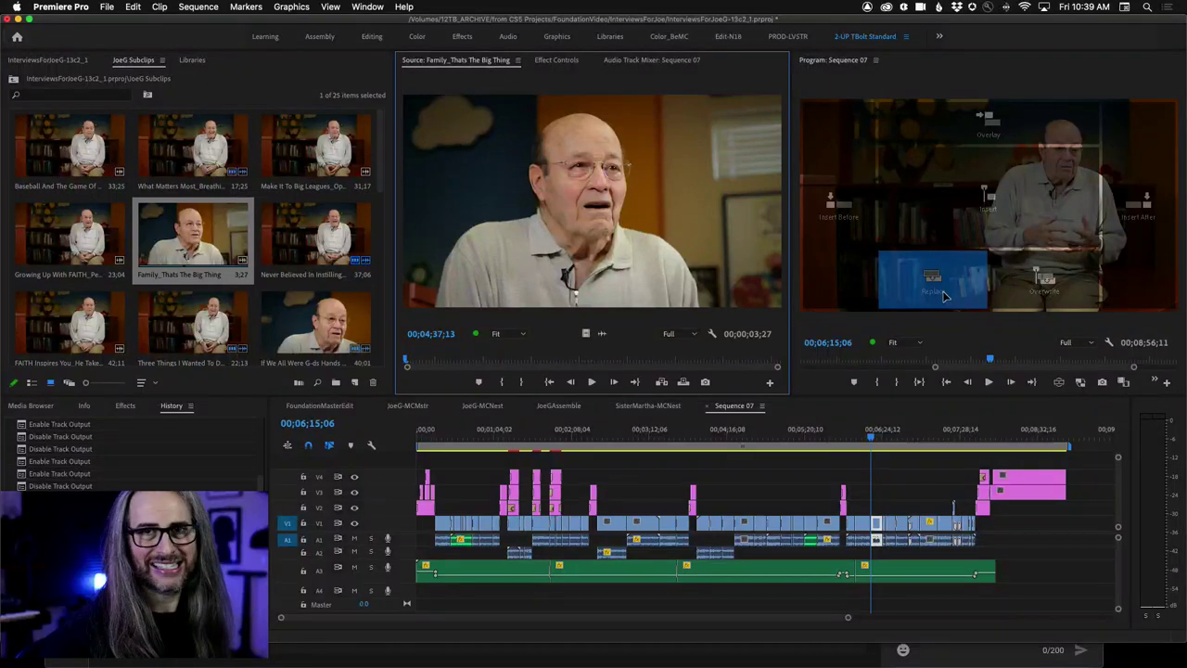
left_click_drag(944, 295, 944, 295)
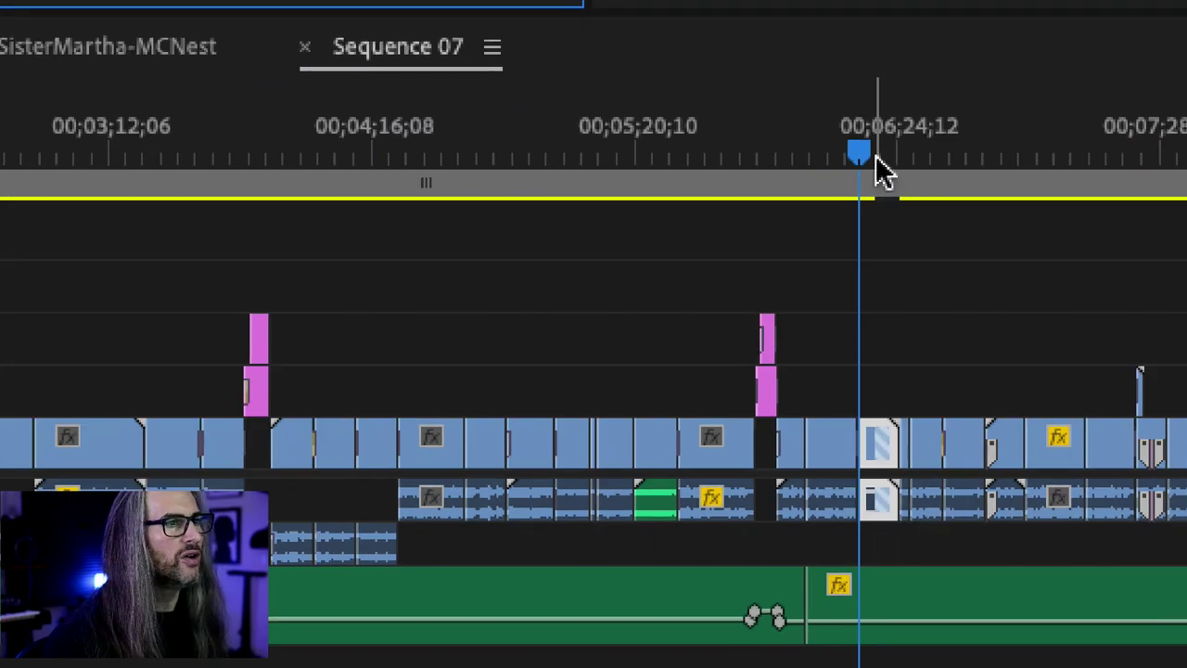
key("equal")
key("equal")
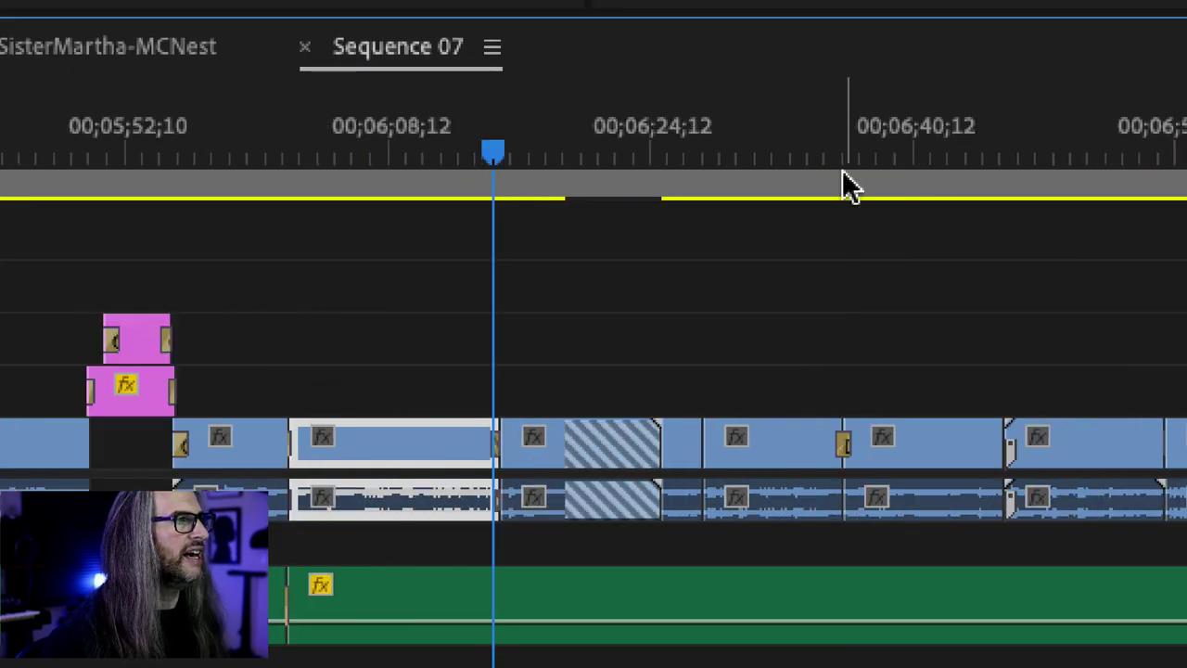
key("equal")
key("equal")
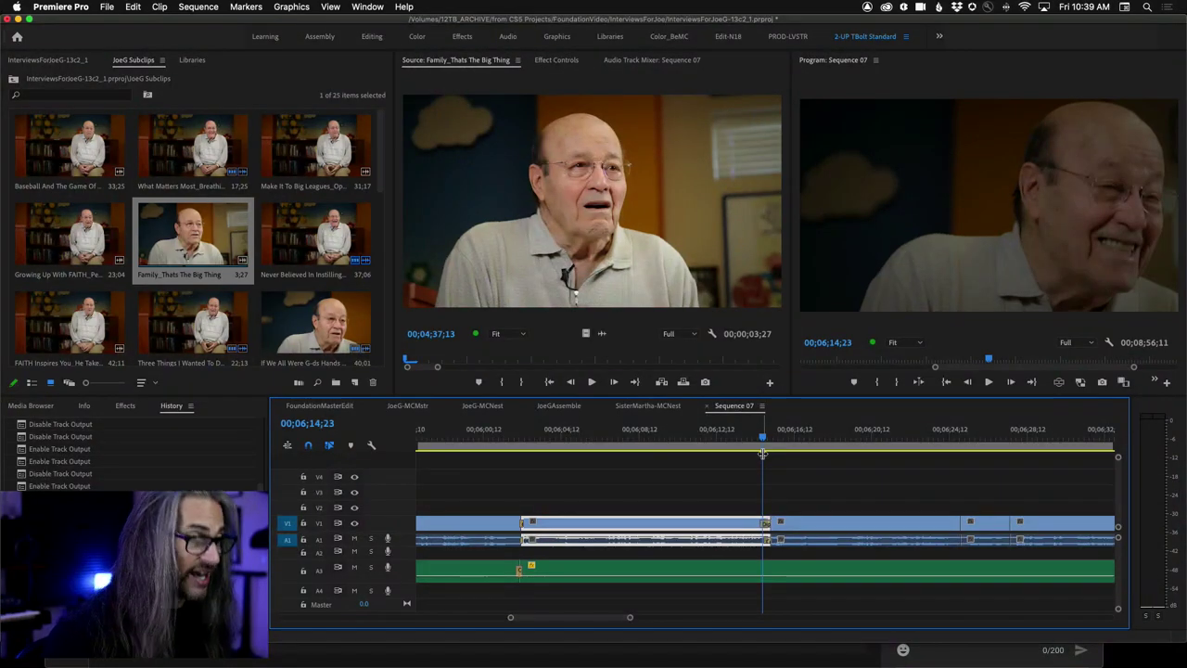
Place the sequence playhead on the edit point at 00;06;15;06, where the library shot starts
left_click(820, 440)
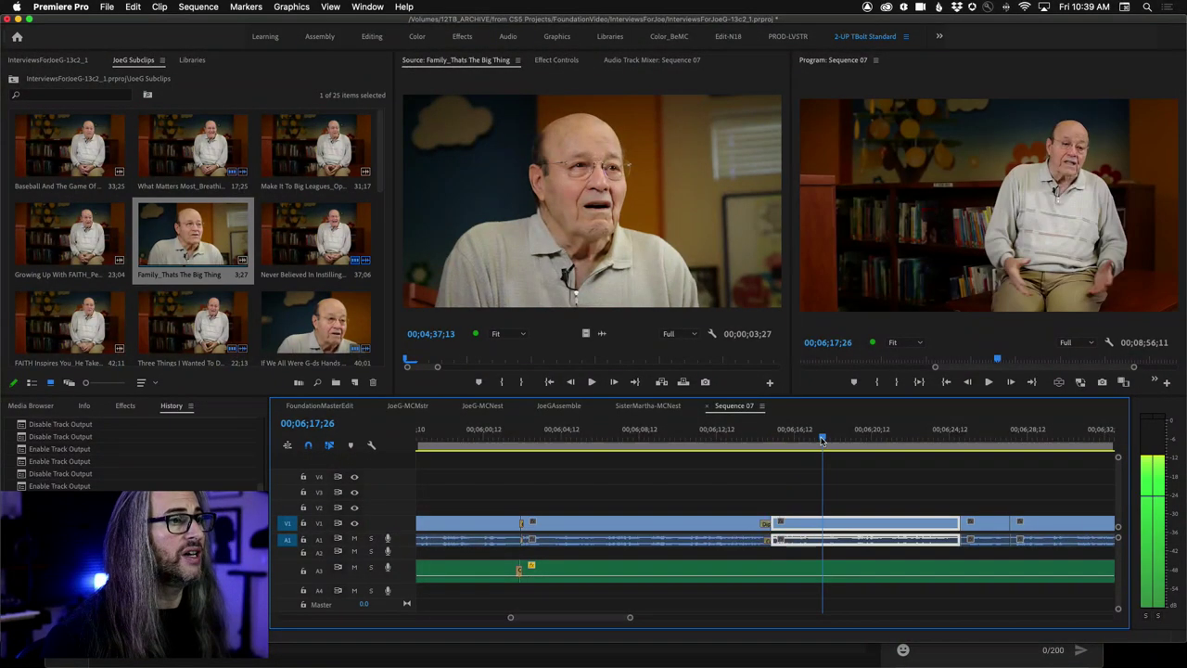
key("Down")
key("Up")
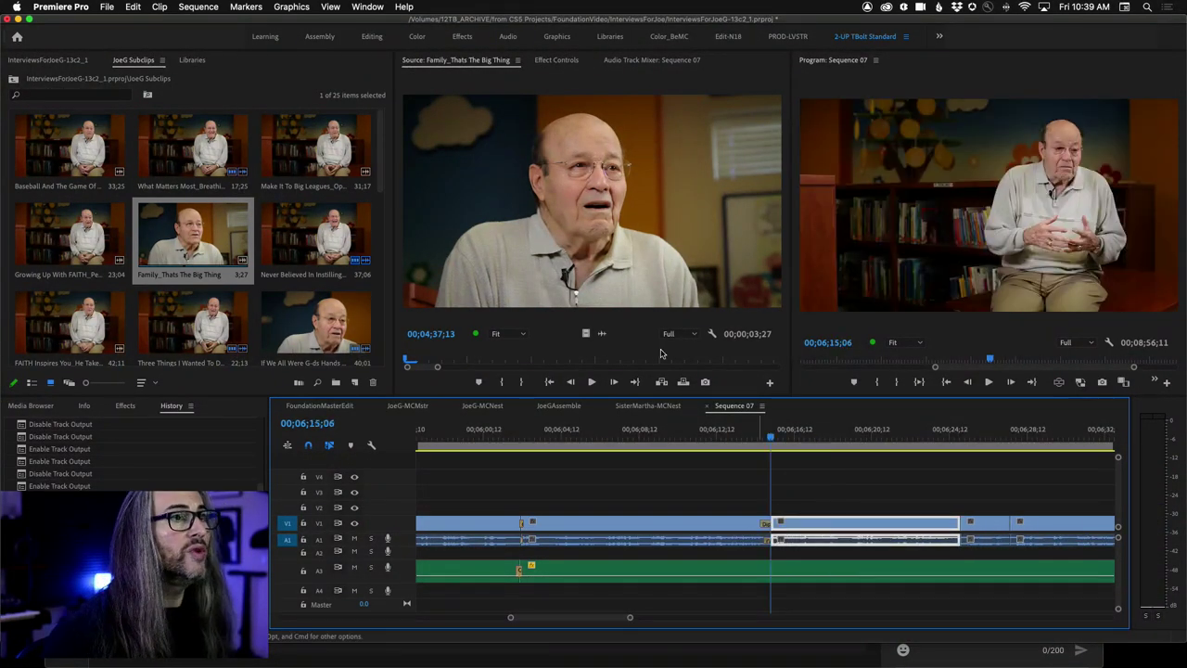
Overwrite Sequence 07 from 00;06;15;06 with Family_Thats The Big Thing through the Program Monitor overlay
left_click_drag(545, 203, 1053, 294)
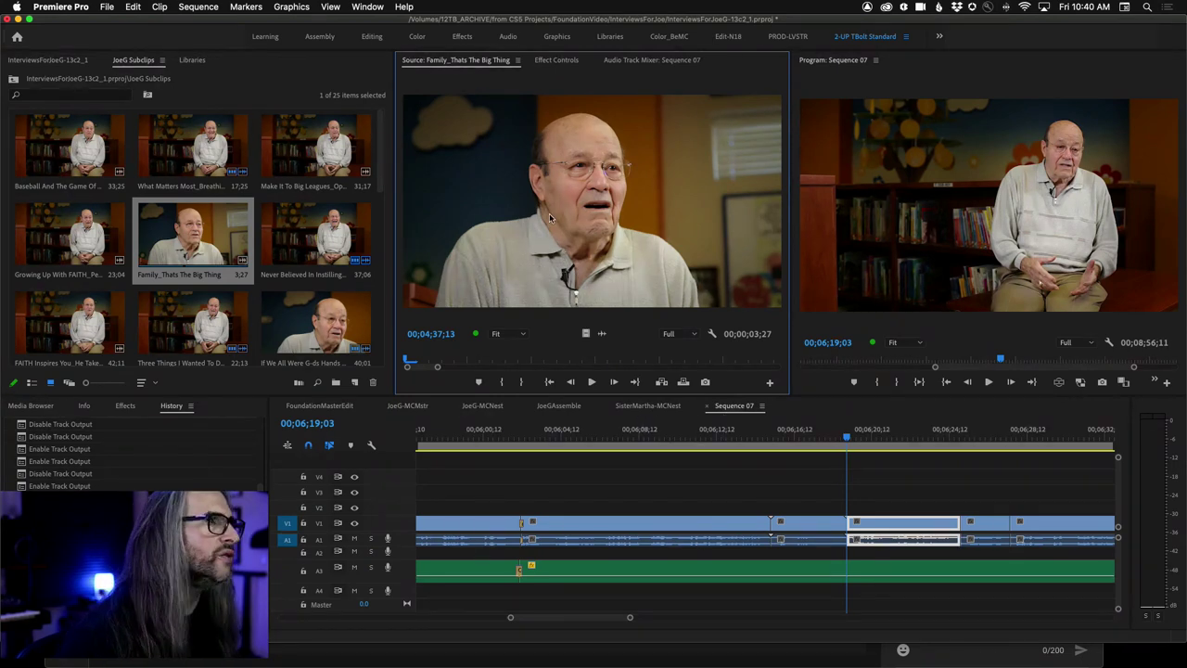
left_click_drag(547, 182, 547, 255)
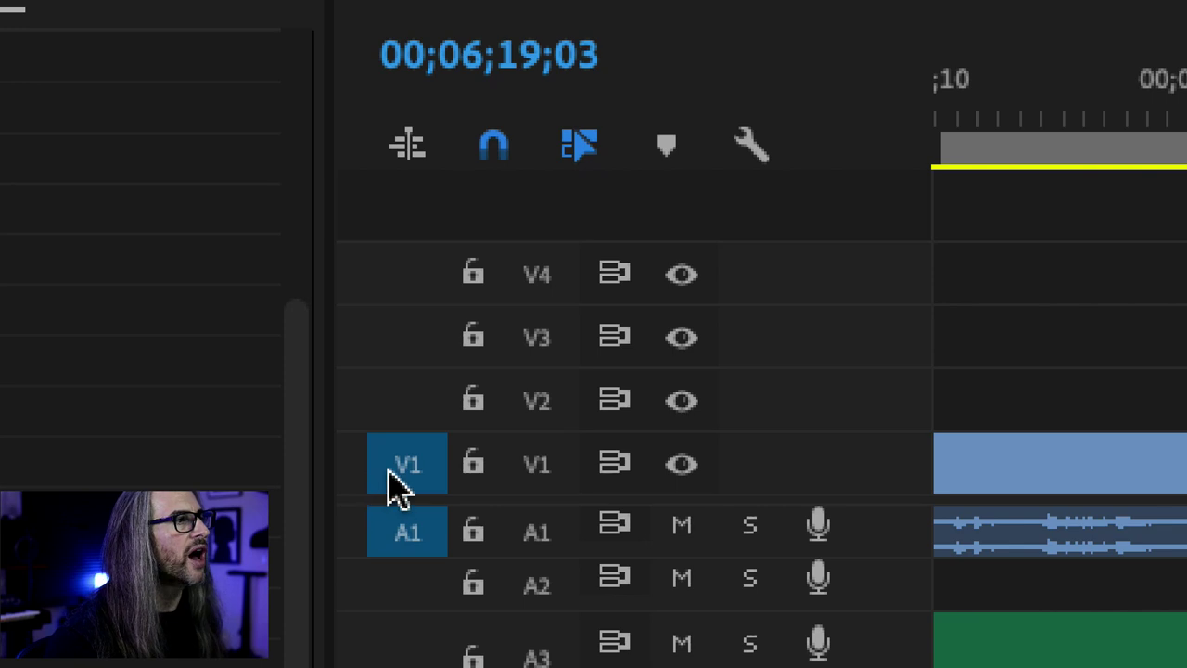
Turn off the V1 and A1 source patches and reactivate both in the black/silent state that edits in a gap
left_click(397, 484)
left_click(398, 534)
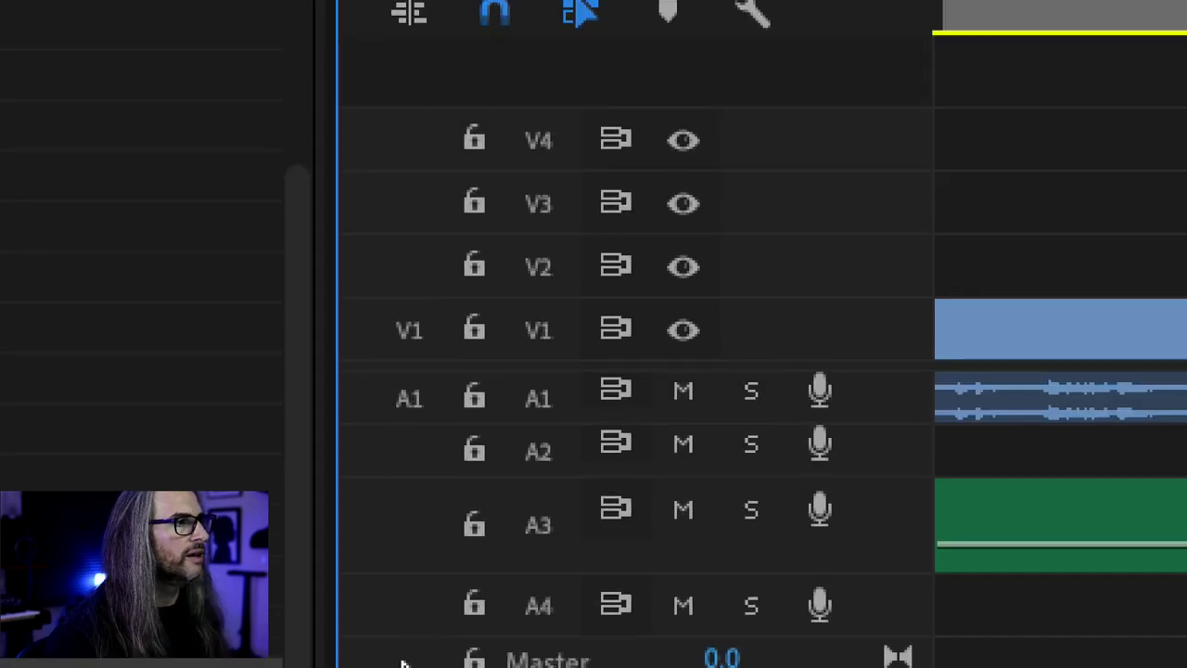
left_click(408, 399)
left_click(410, 332)
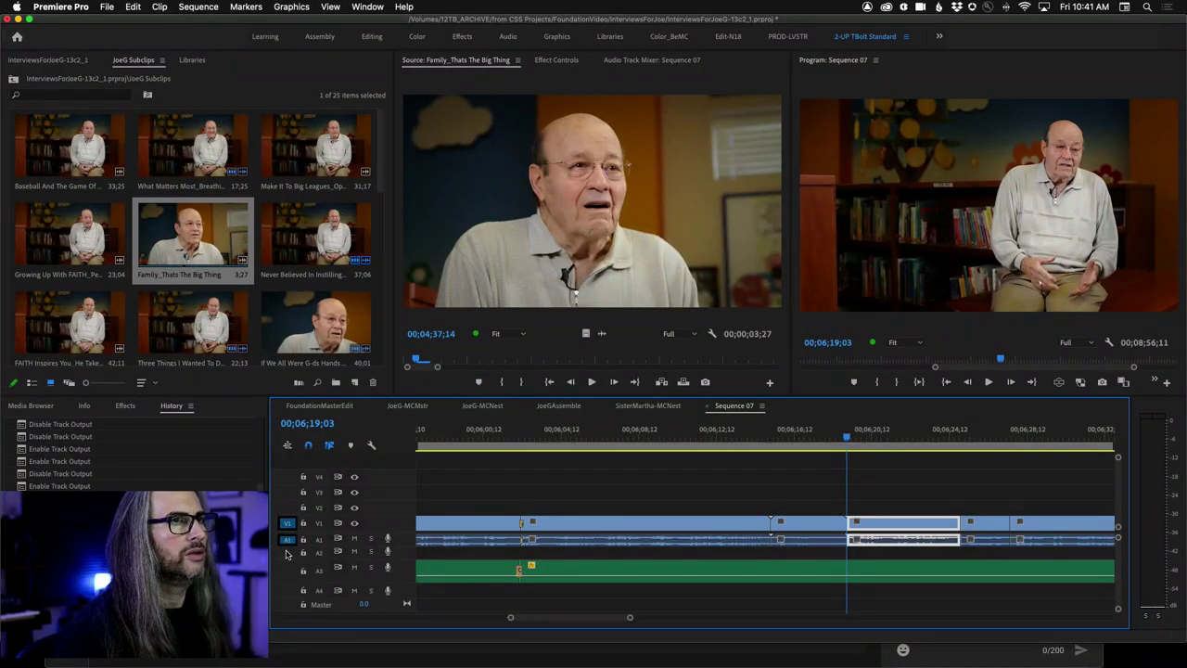
key("super+z")
key("super+shift+z")
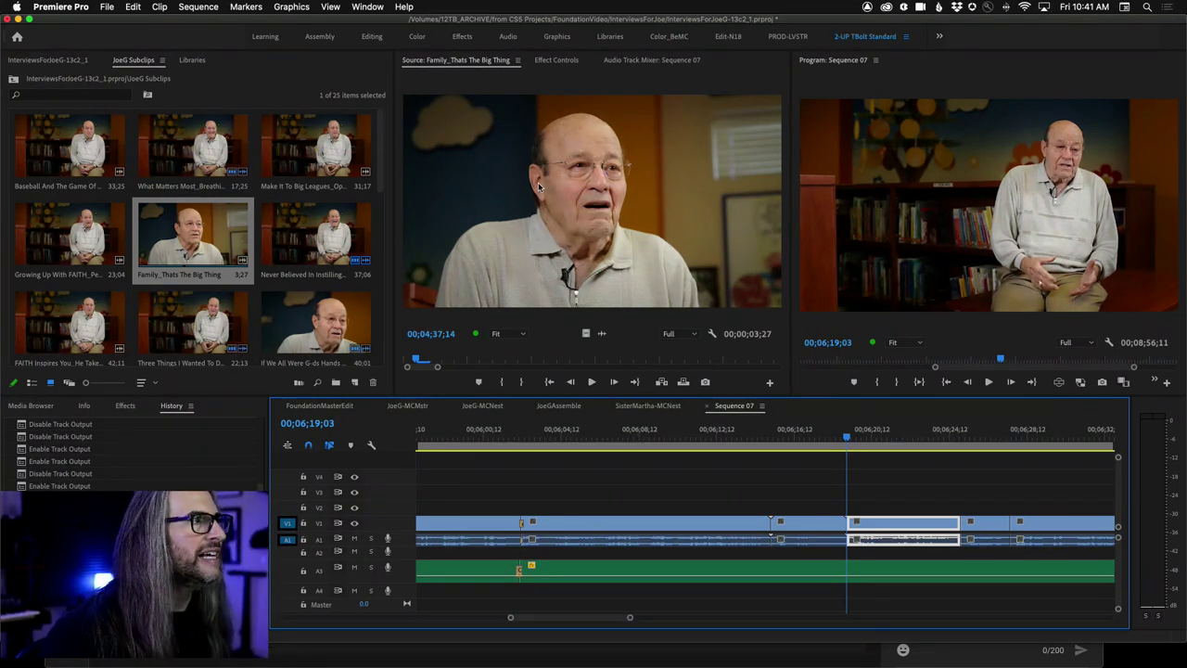
Try an Insert edit at 00;06;19;03 with V1 and A1 patched as black/silent, and undo it
left_click(543, 188)
left_click_drag(802, 204, 861, 227)
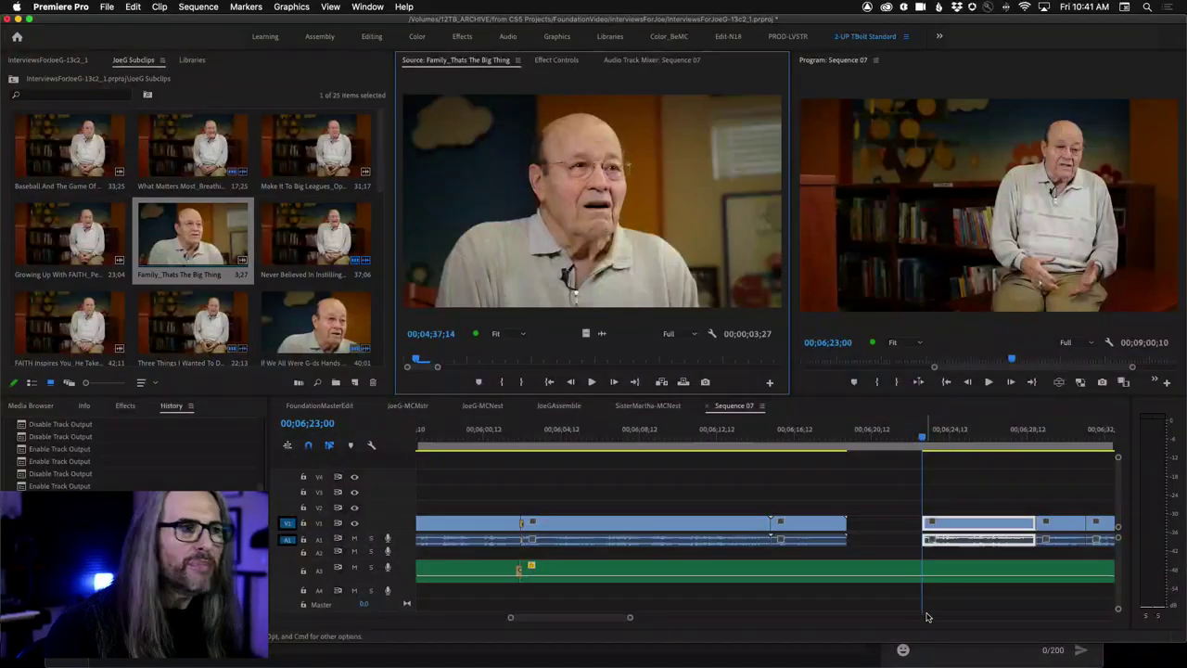
key("q")
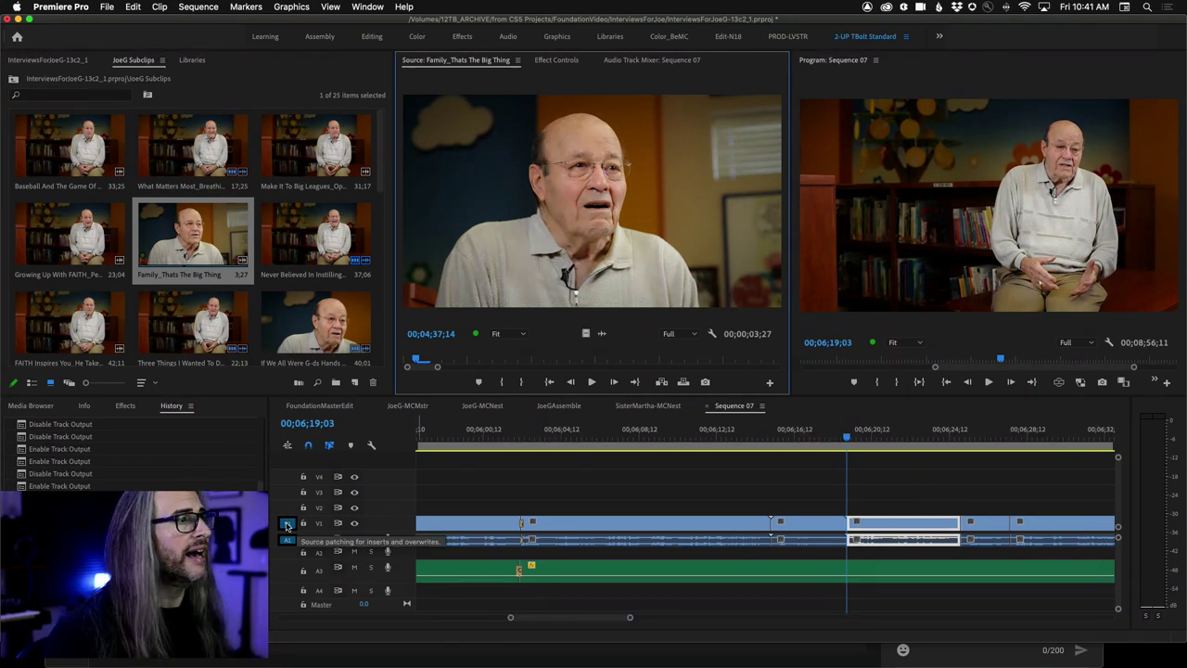
Try an Insert edit at 00;06;19;03 with the V1 source patch off, undo it, and switch the patch back on
left_click(288, 526)
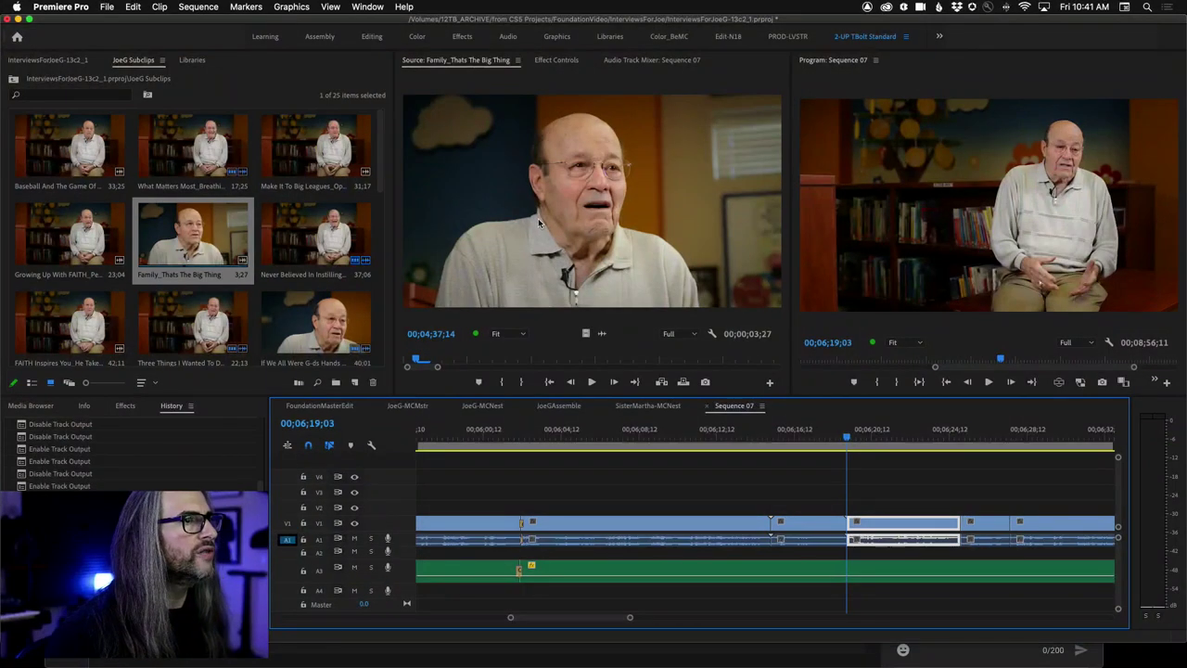
left_click(789, 216)
left_click_drag(789, 216, 842, 222)
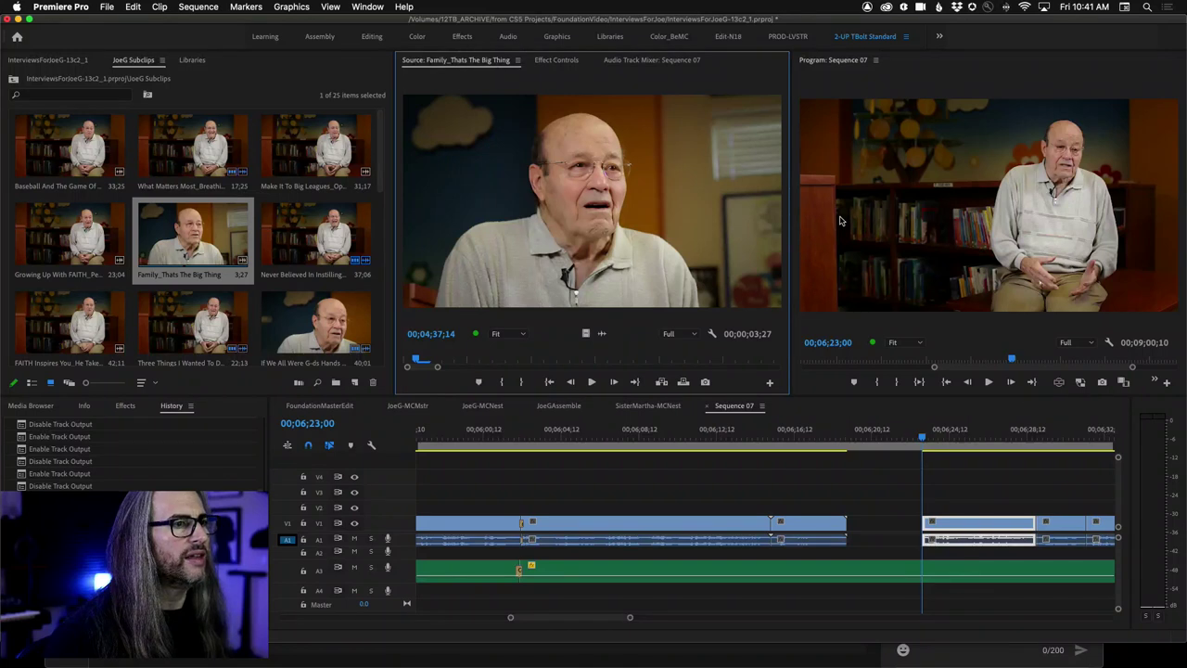
key("super+z")
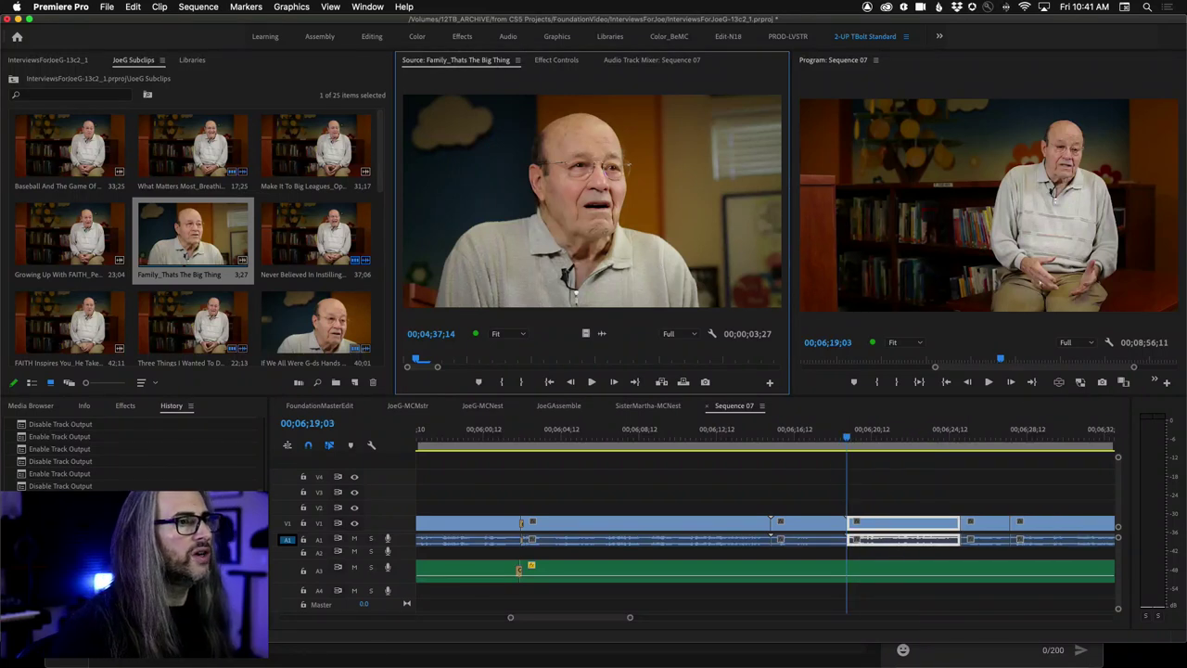
left_click(292, 536)
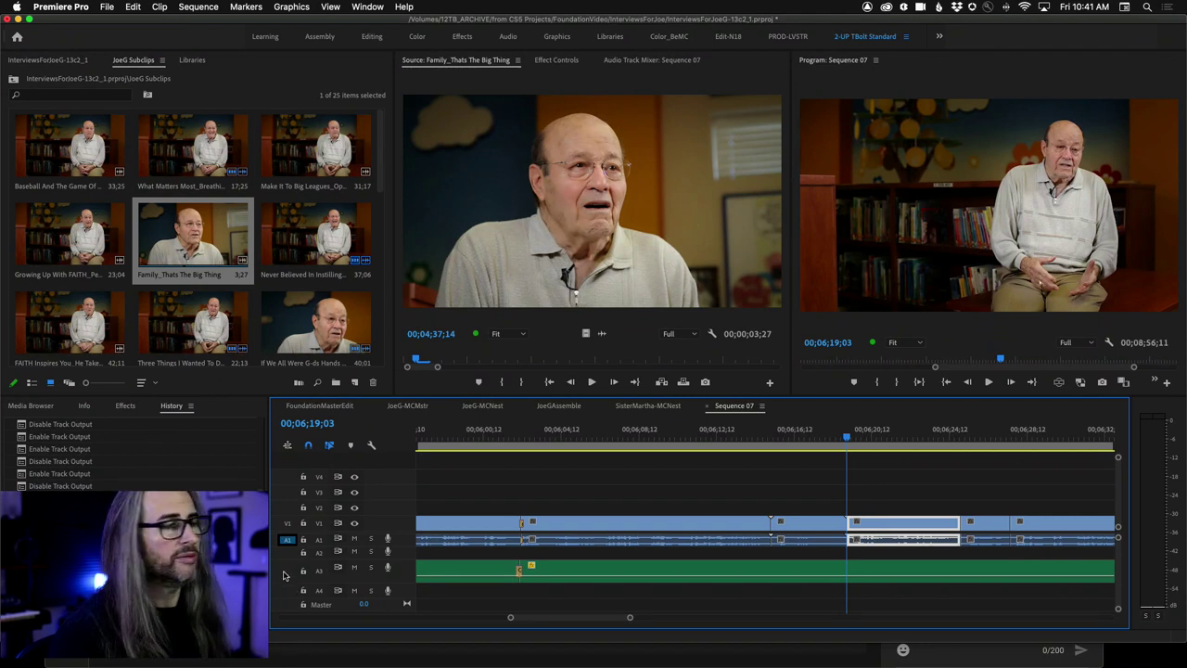
left_click(288, 523)
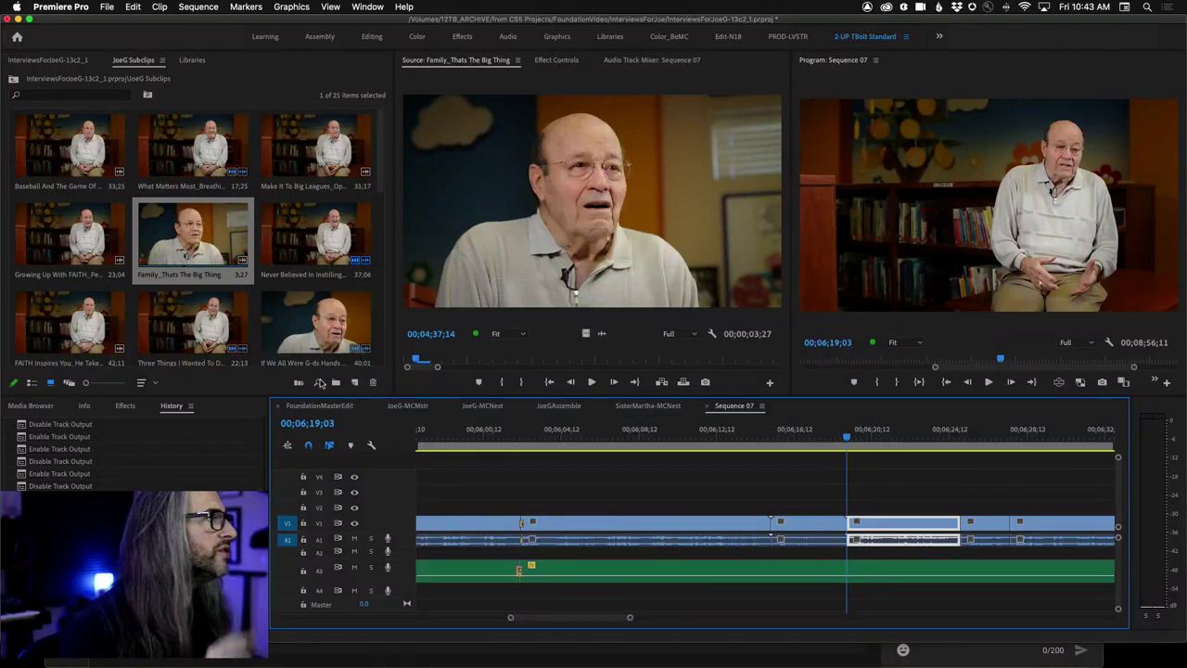
Create a new sequence from the Family_Thats The Big Thing subclip and turn off all of its source patches
right_click(189, 218)
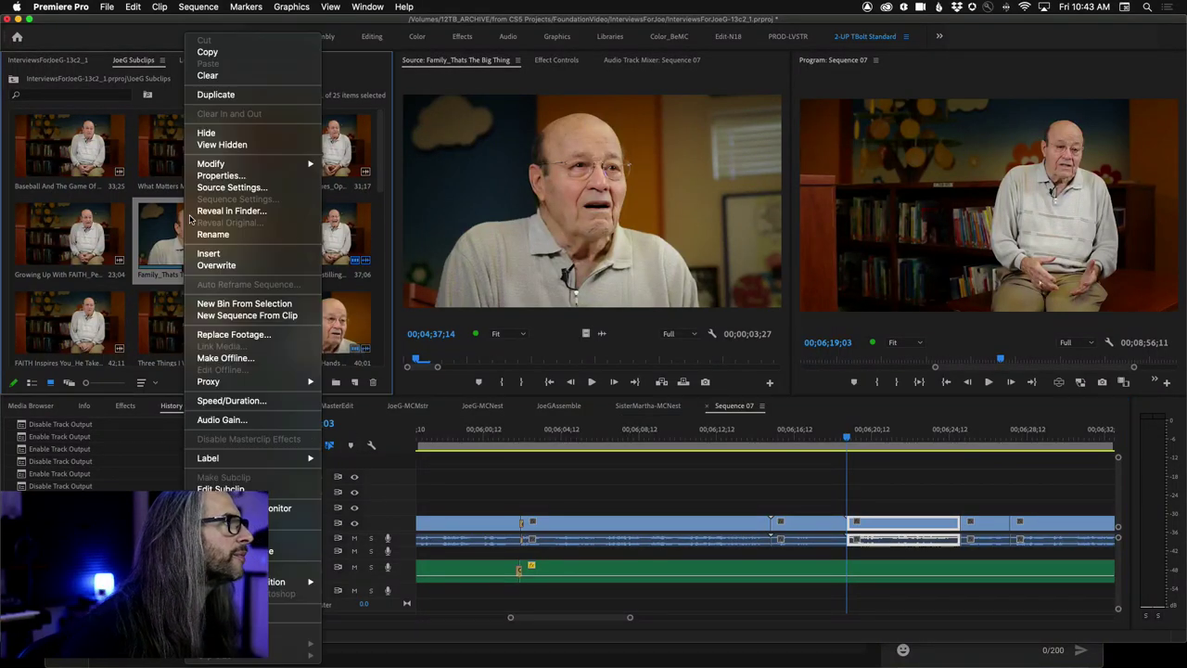
left_click(272, 316)
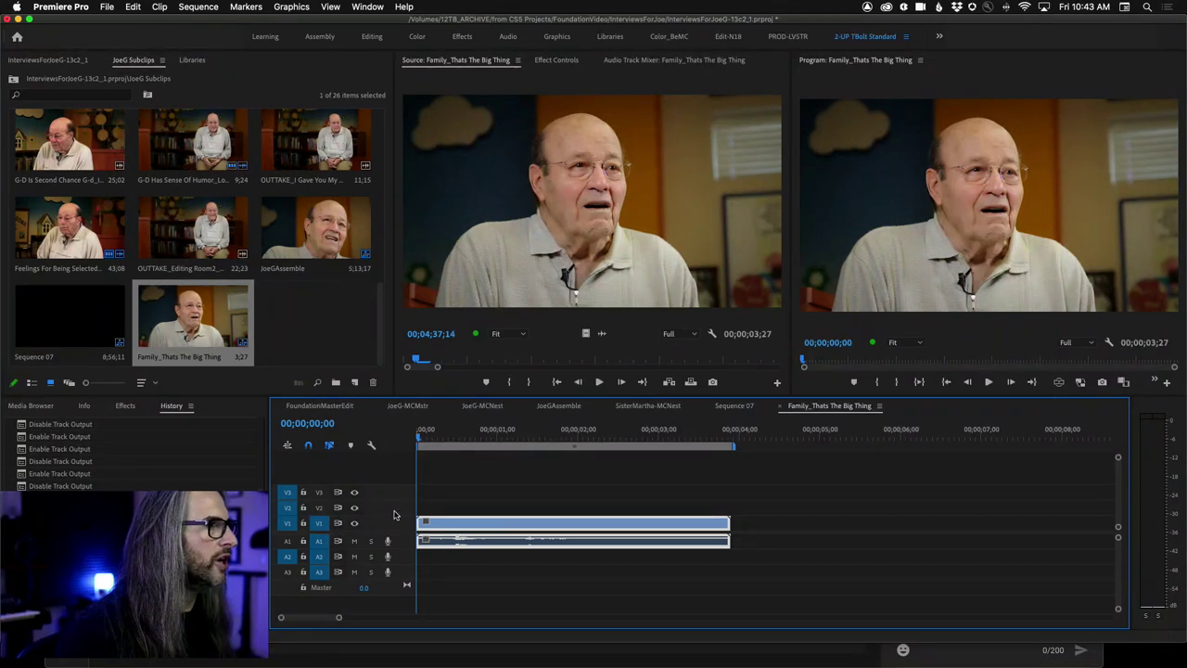
left_click(288, 493)
left_click(288, 507)
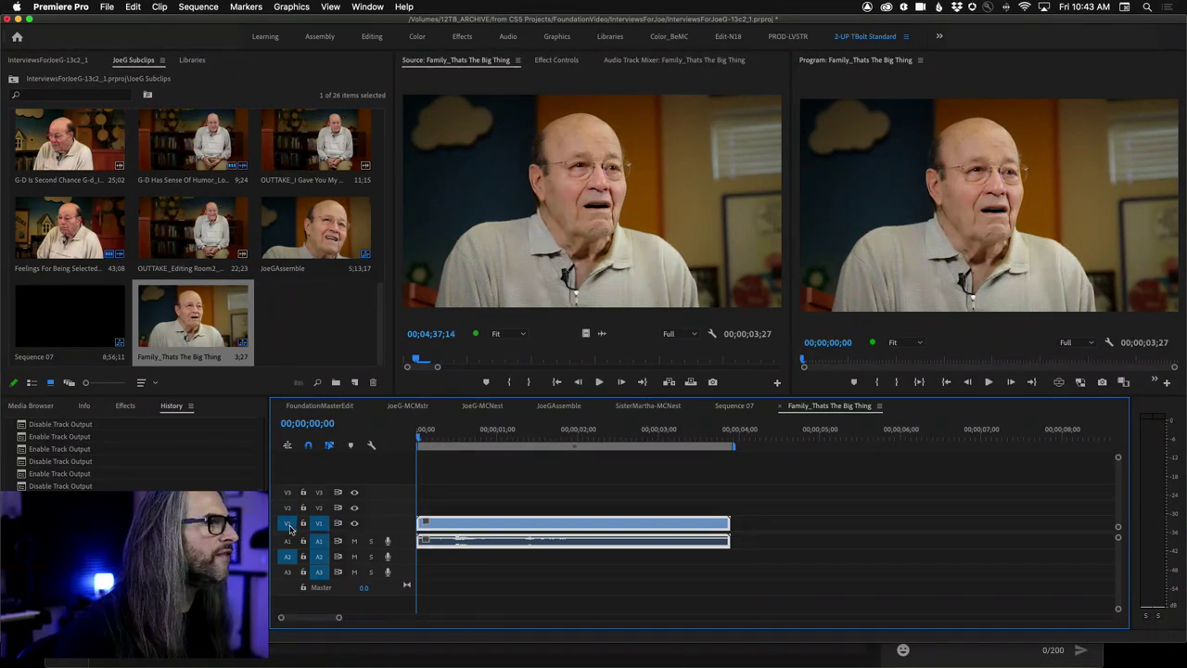
left_click(289, 523)
left_click(288, 557)
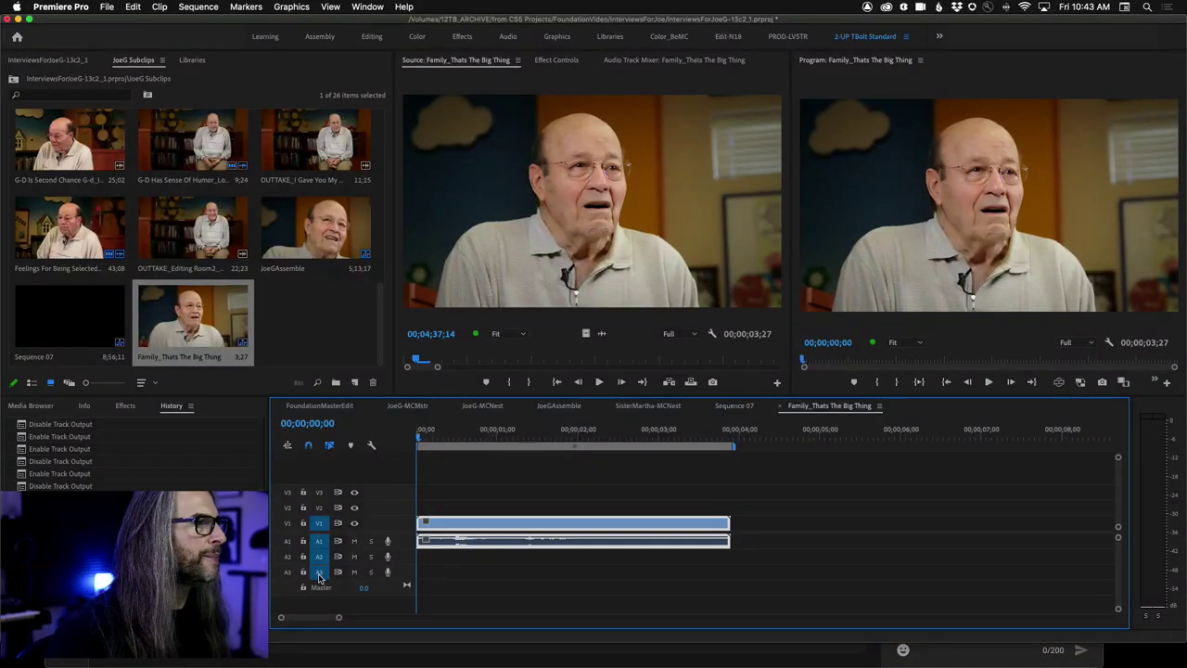
Turn off track targeting for A3 and A2 so that only V1 and A1 are targeted
left_click(319, 571)
left_click(319, 555)
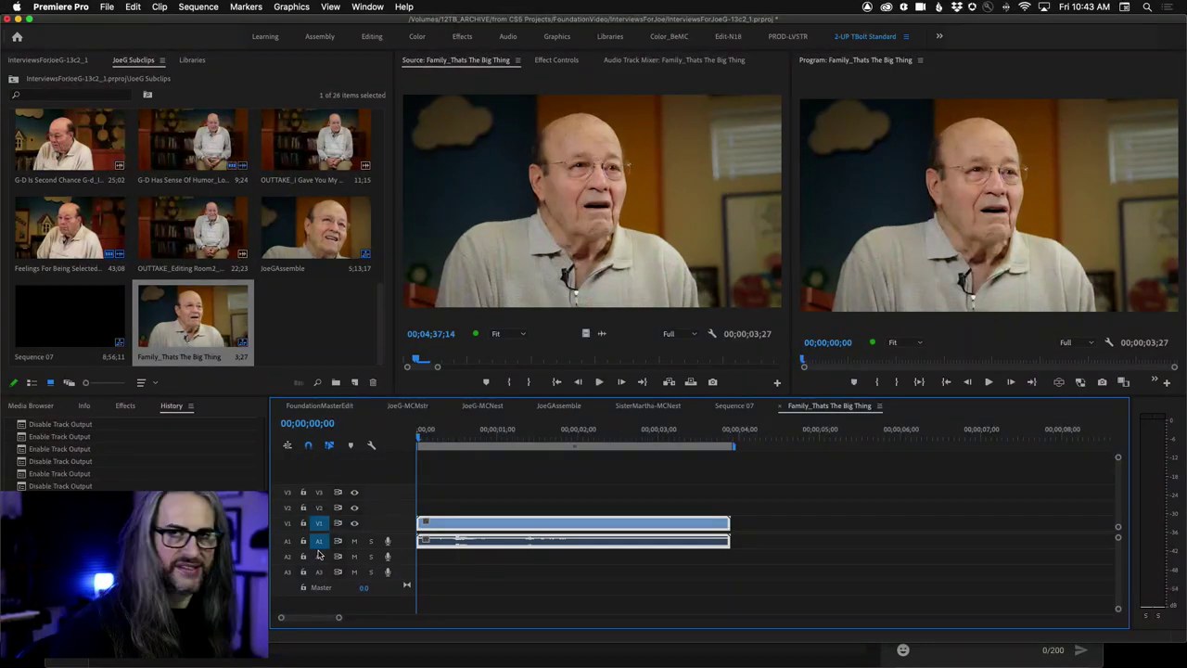
key("space")
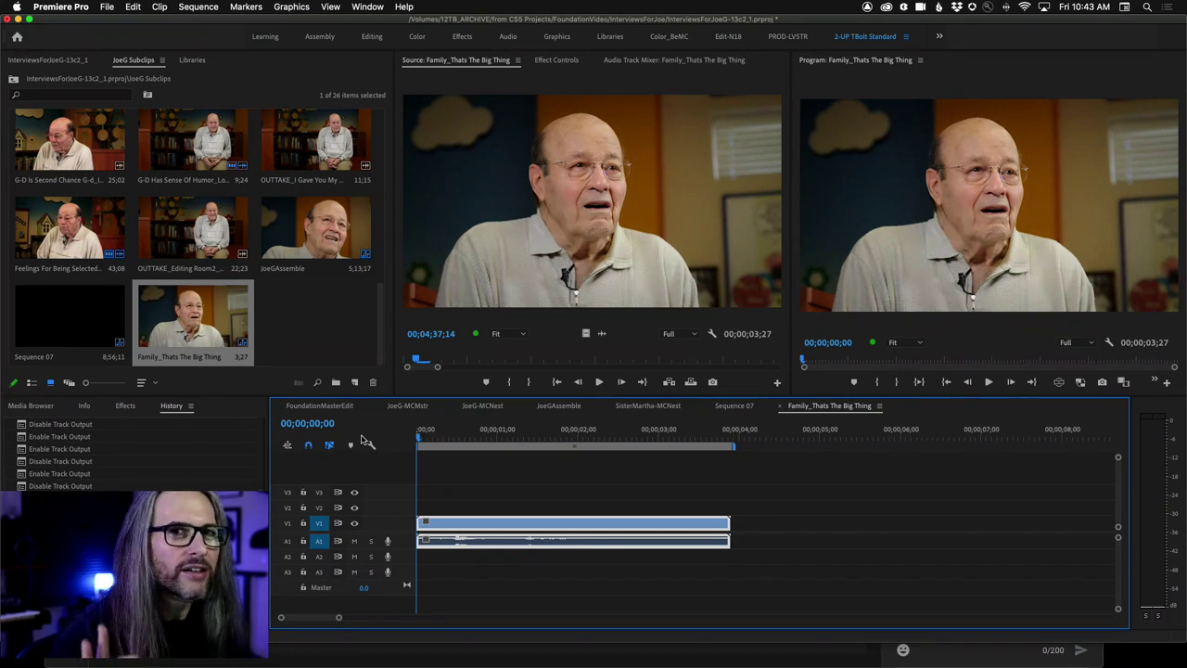
Copy the clip, try pasting it at its end at 00;00;03;27 with V1 and A1 targeted, and undo the paste
right_click(513, 523)
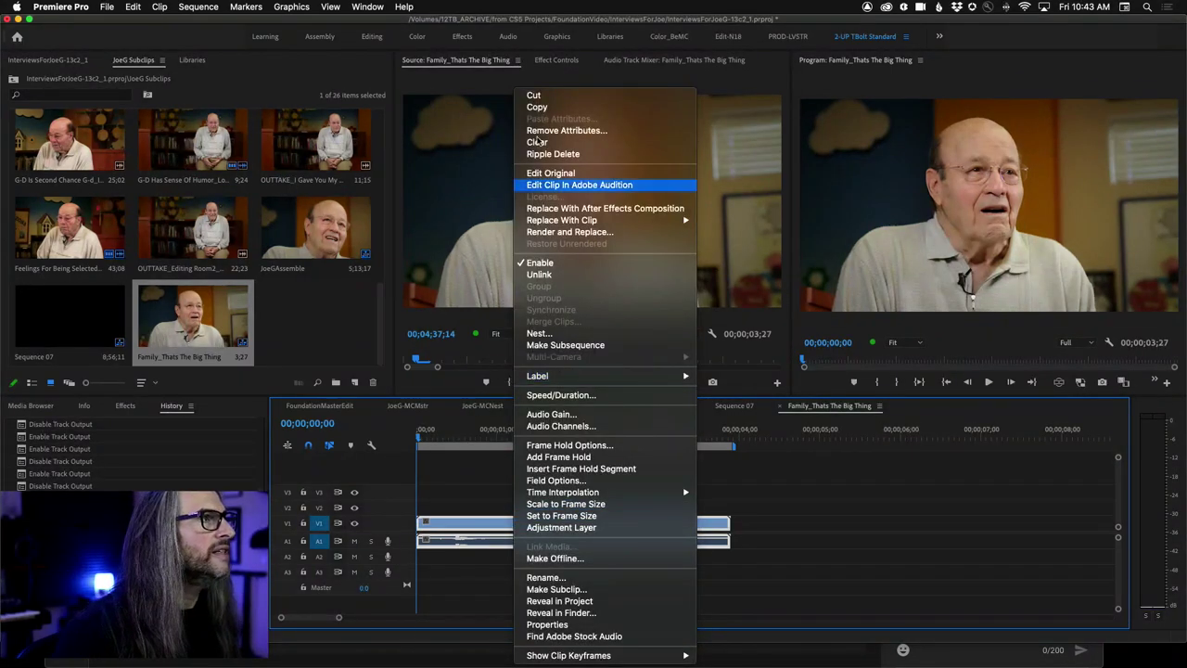
left_click(538, 108)
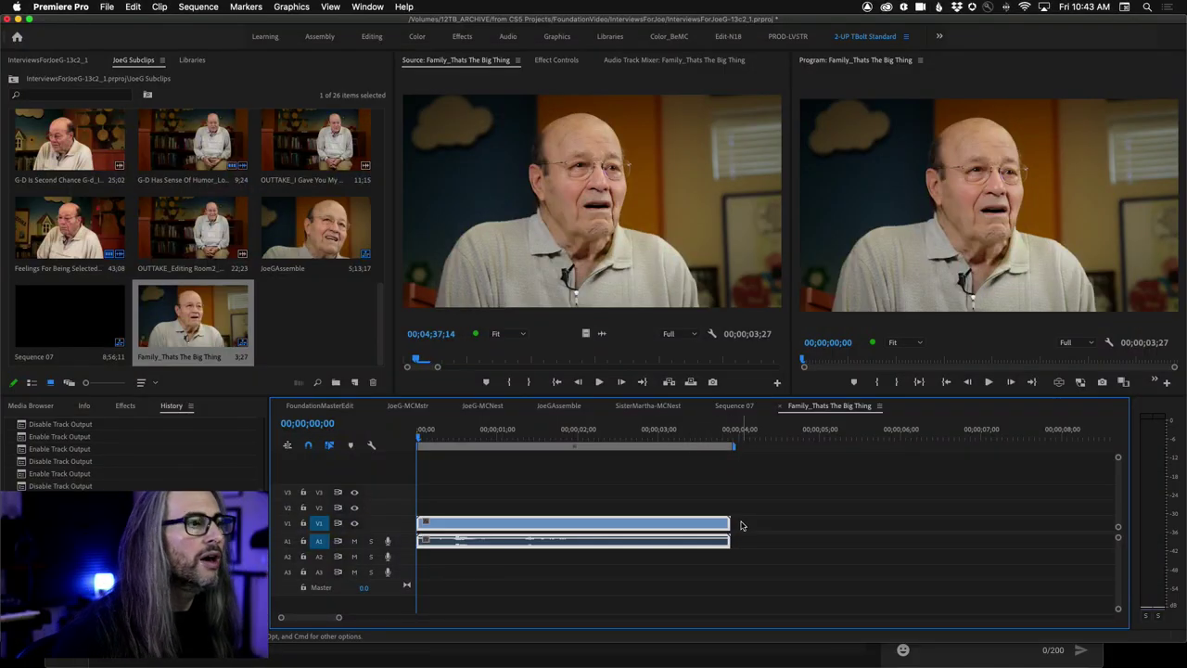
key("End")
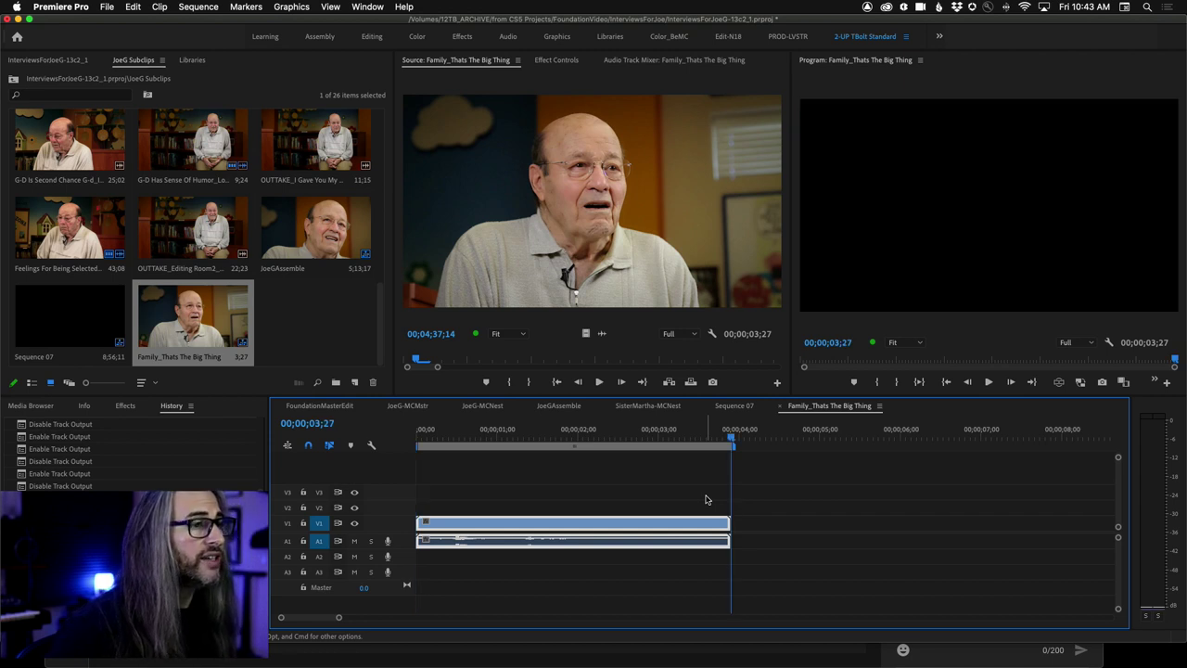
key("period")
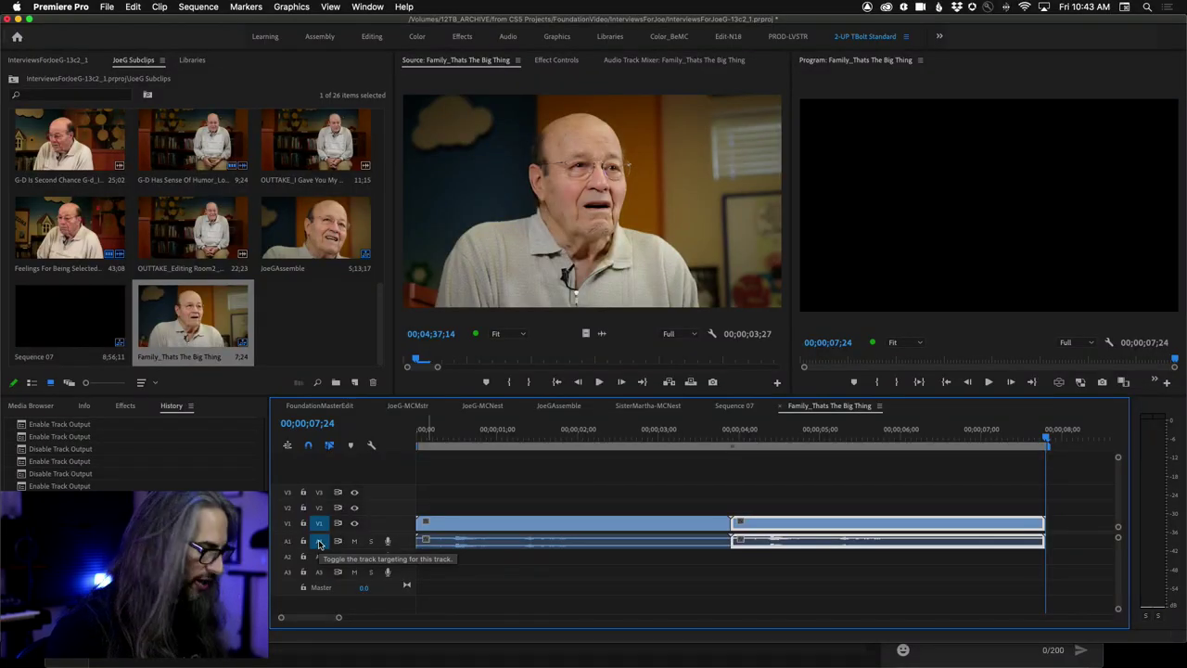
key("super+z")
Target V2 and A3 instead of V1 and A1, try pasting the copied clip at 00;00;03;27, and undo the paste
left_click(319, 541)
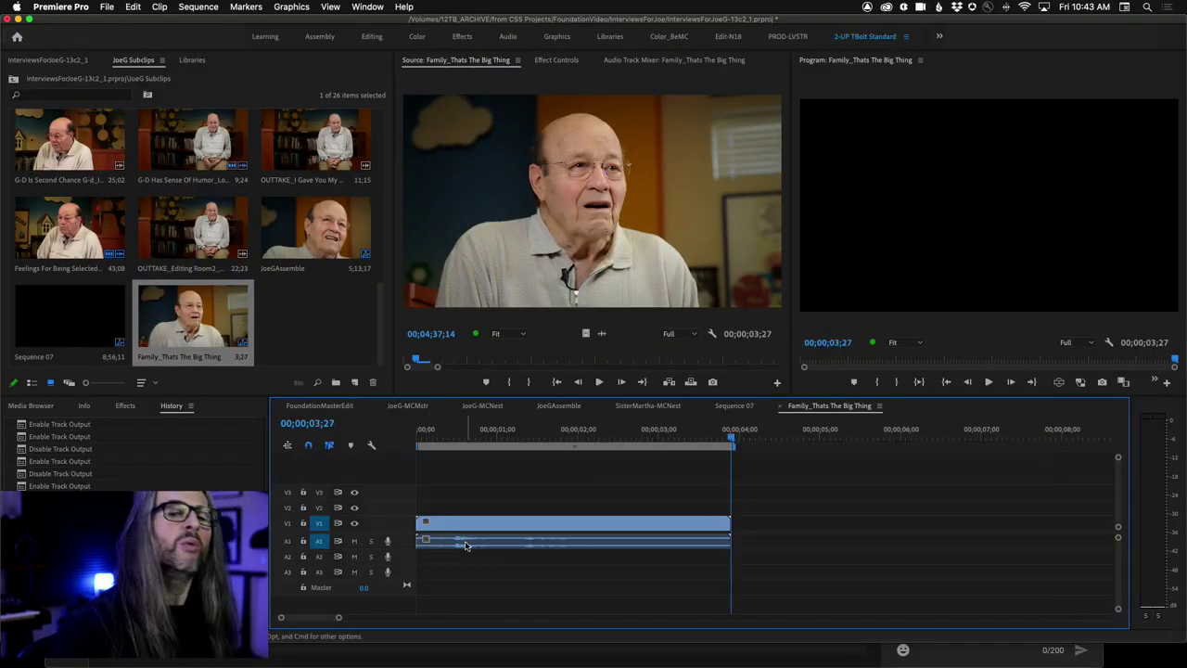
left_click(319, 507)
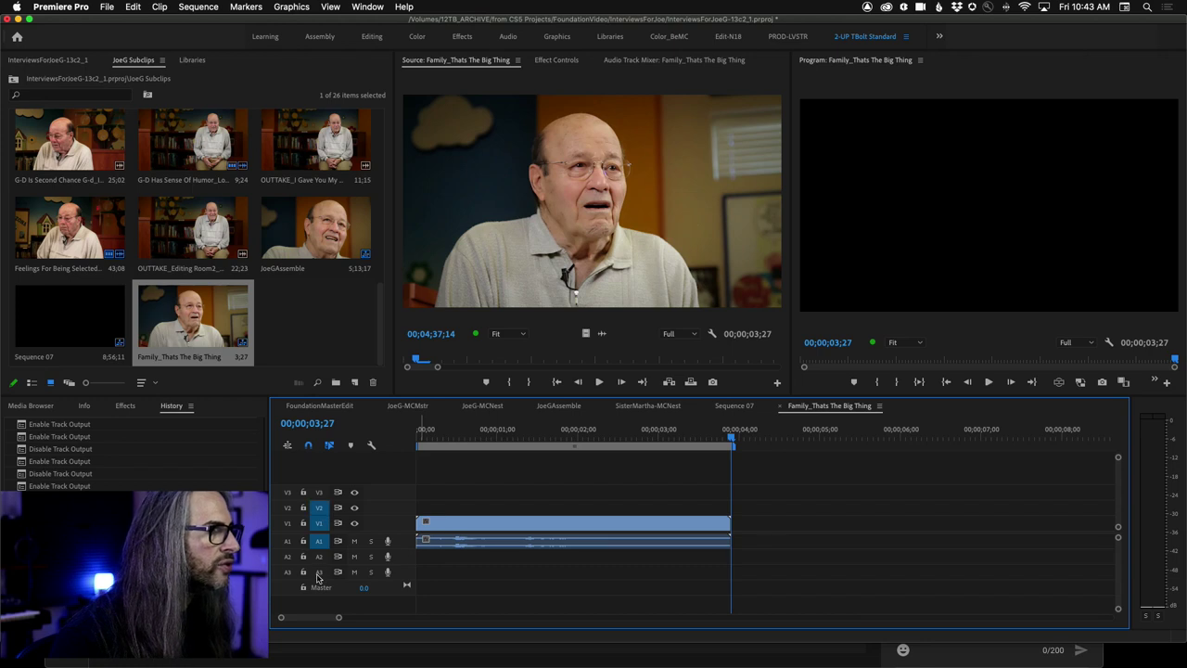
left_click(319, 571)
left_click(319, 542)
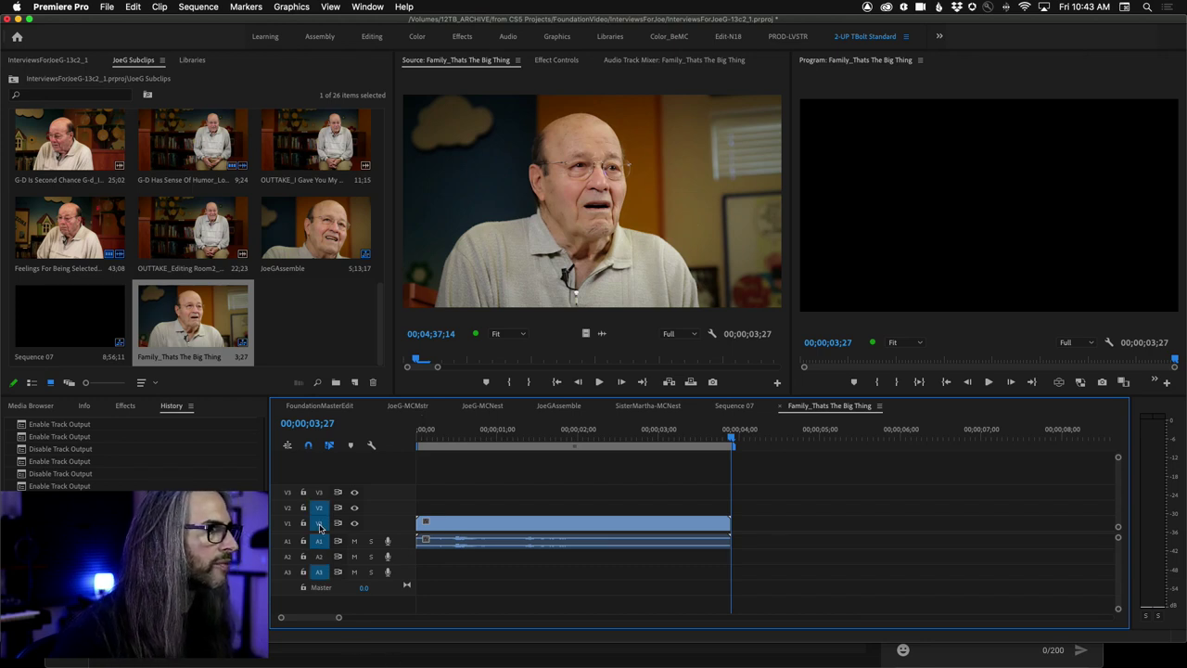
left_click(319, 523)
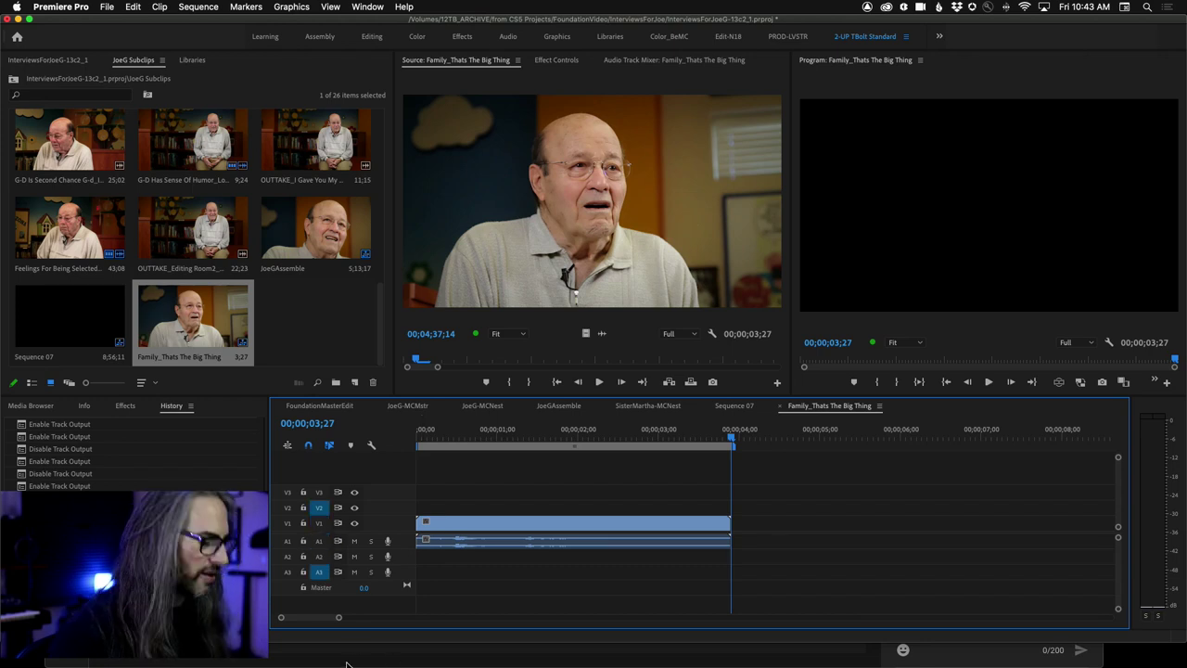
key("period")
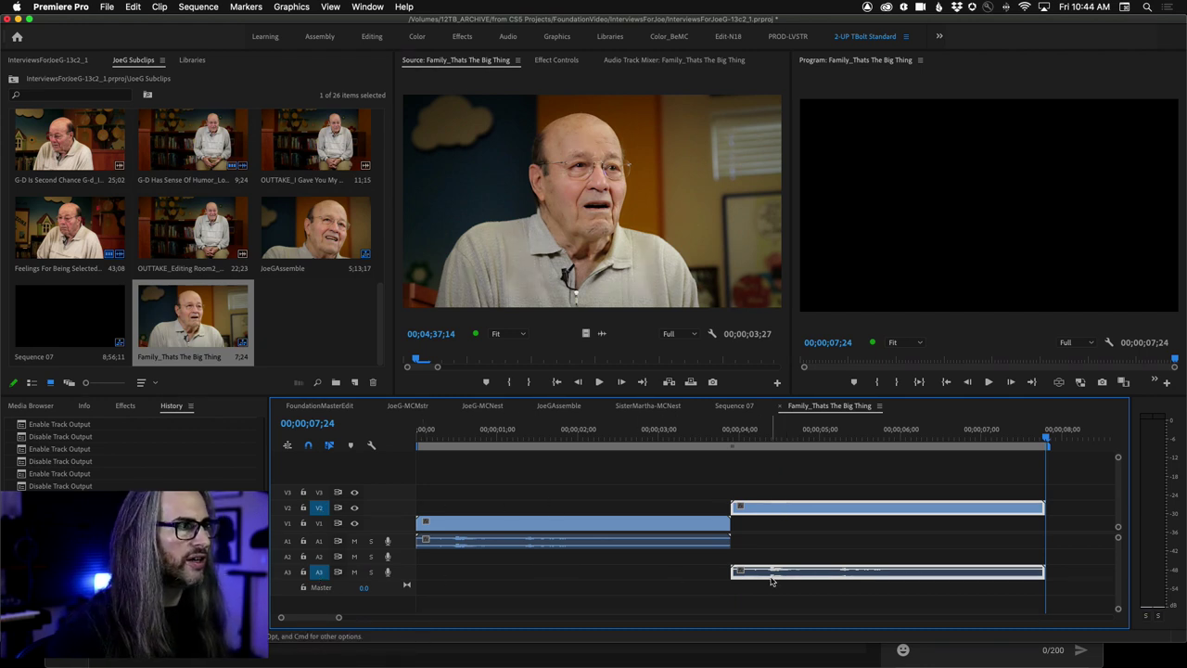
key("super+z")
Target V3 instead of V2, add A1 to the targeted tracks, and paste the copied clip at 00;00;03;27
left_click(319, 492)
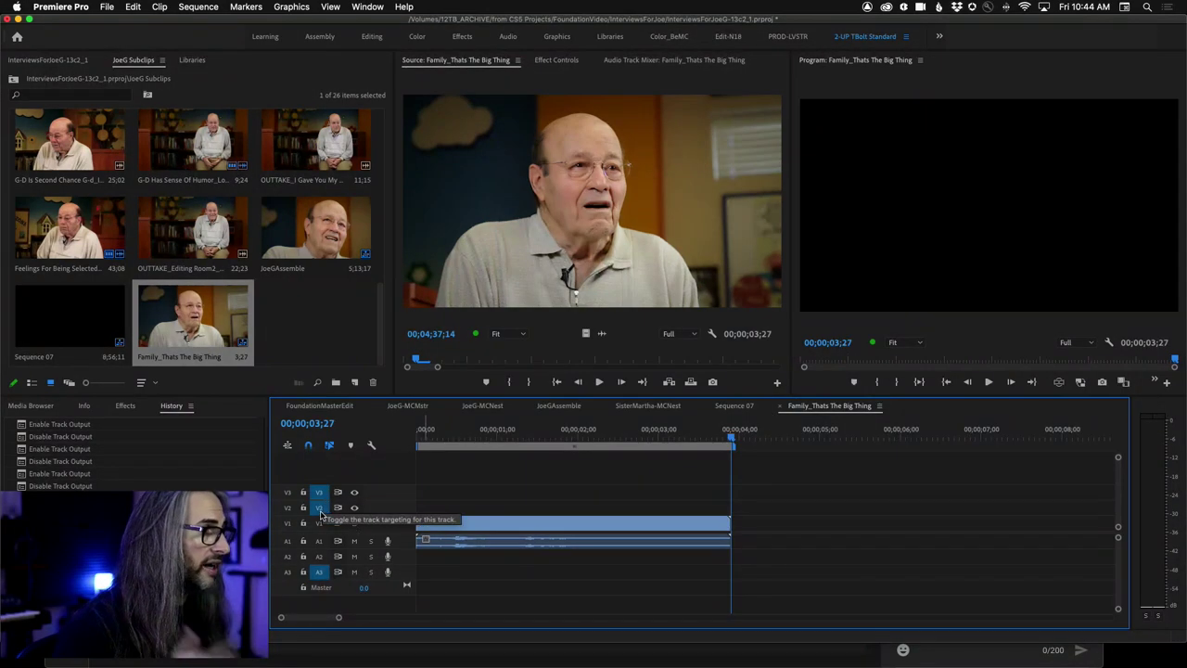
left_click(319, 555)
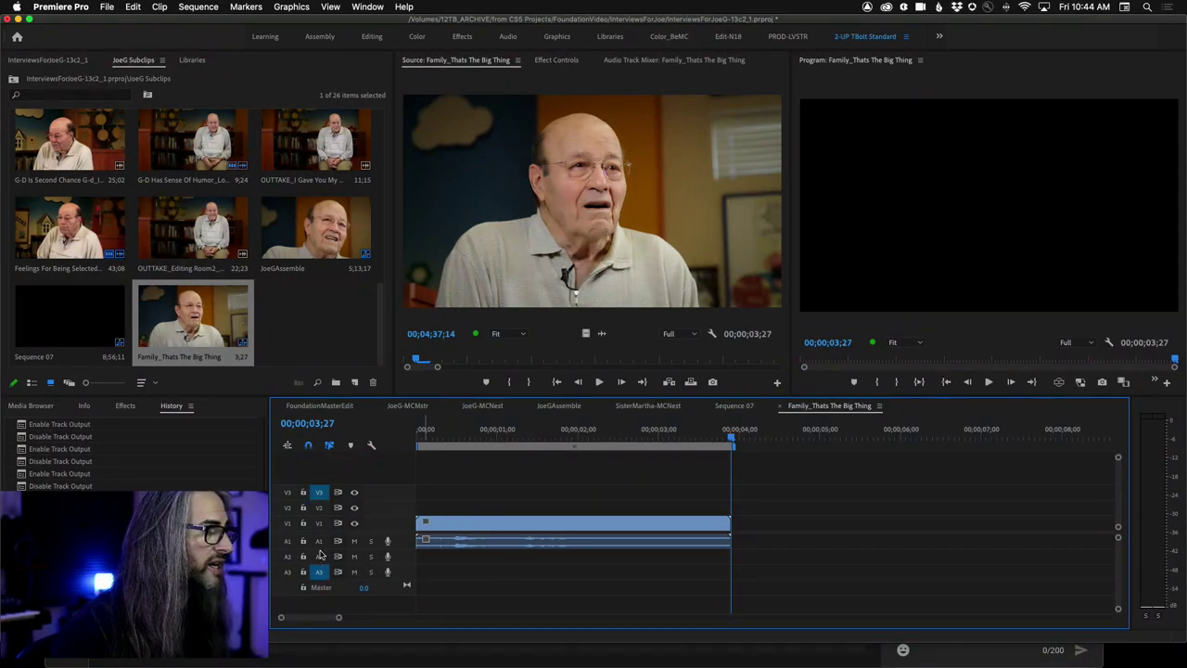
left_click(319, 541)
key("period")
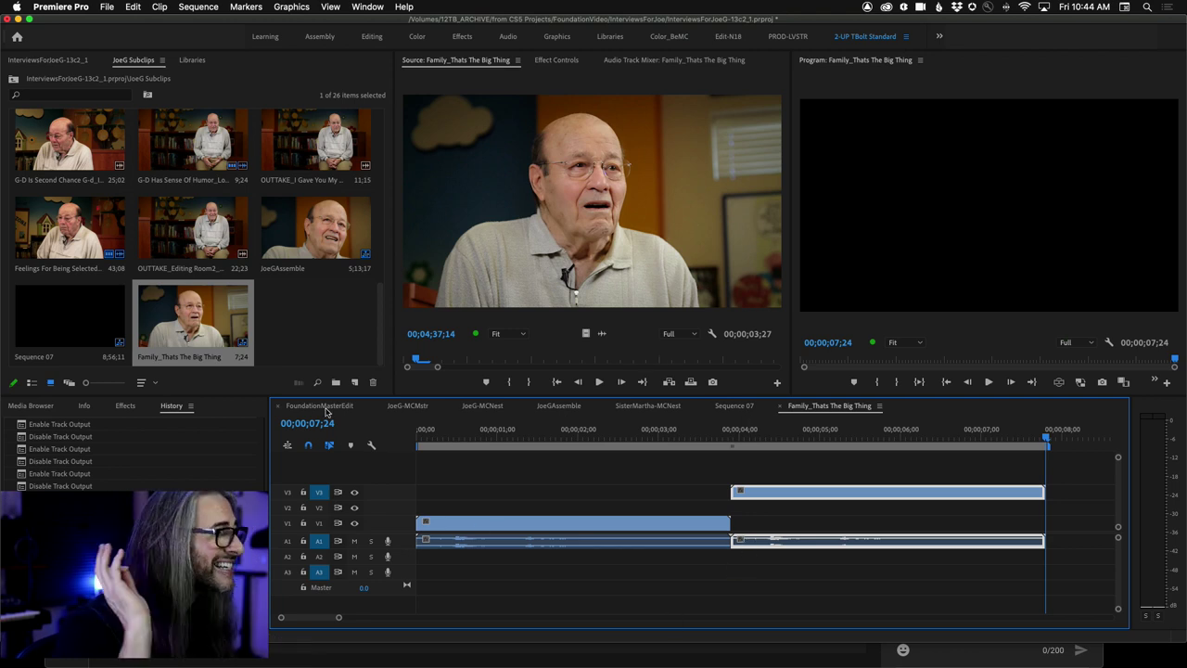
Open the FoundationMasterEdit sequence and fit its whole length in the timeline
left_click(320, 406)
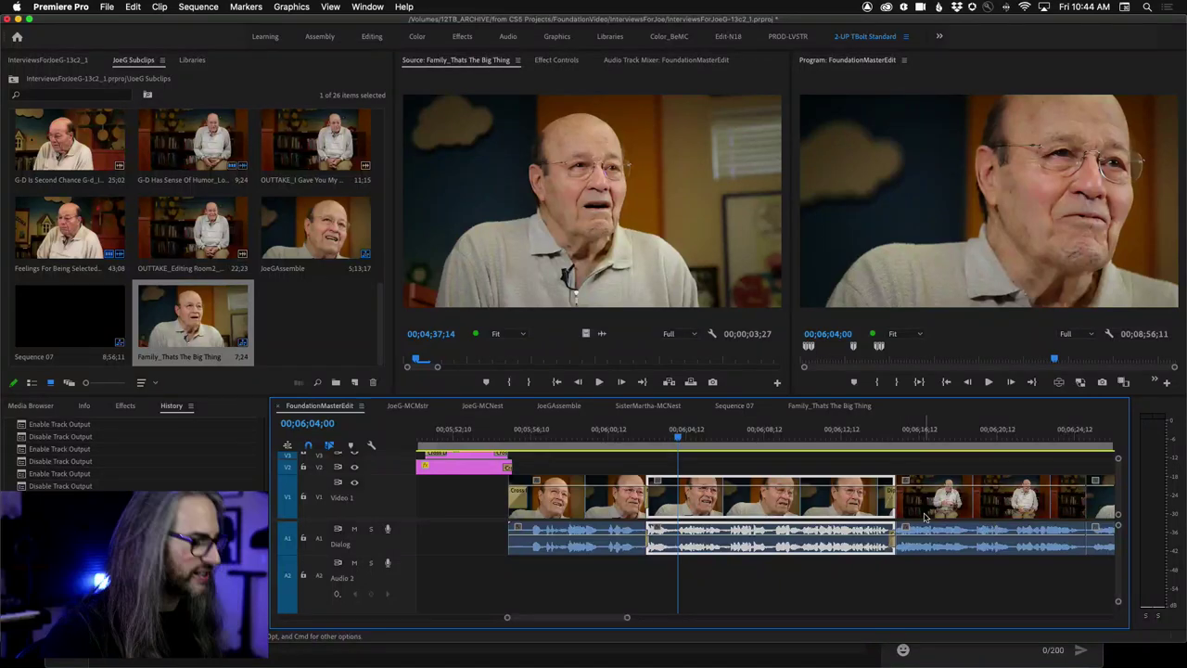
key("grave")
key("backslash")
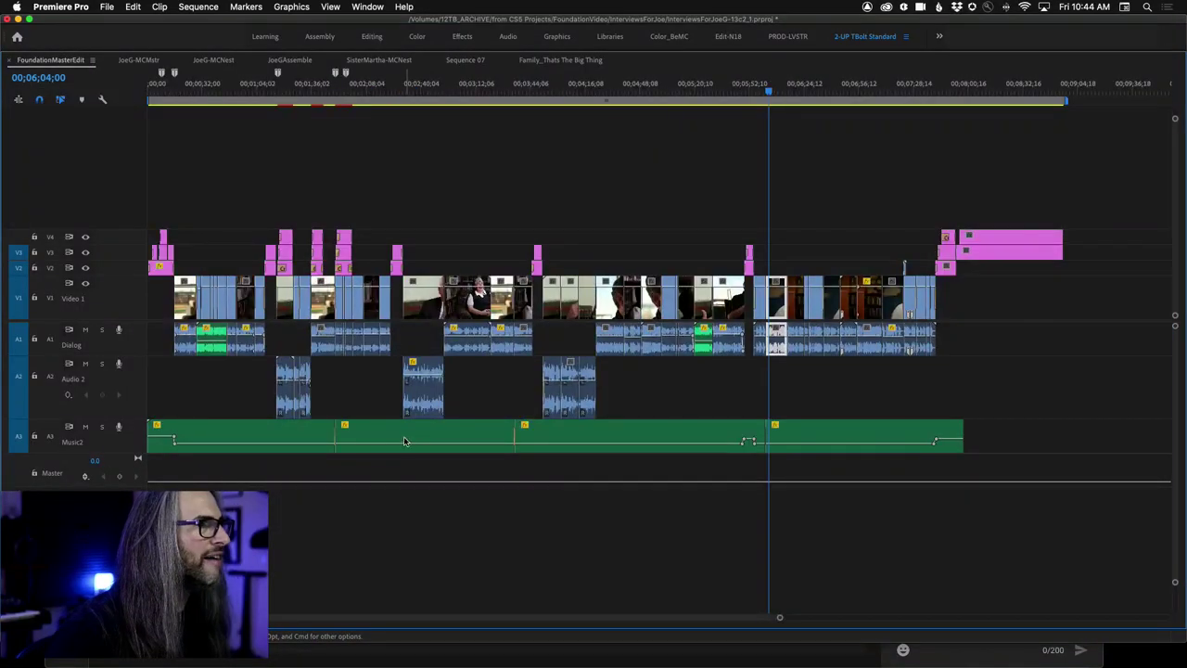
key("grave")
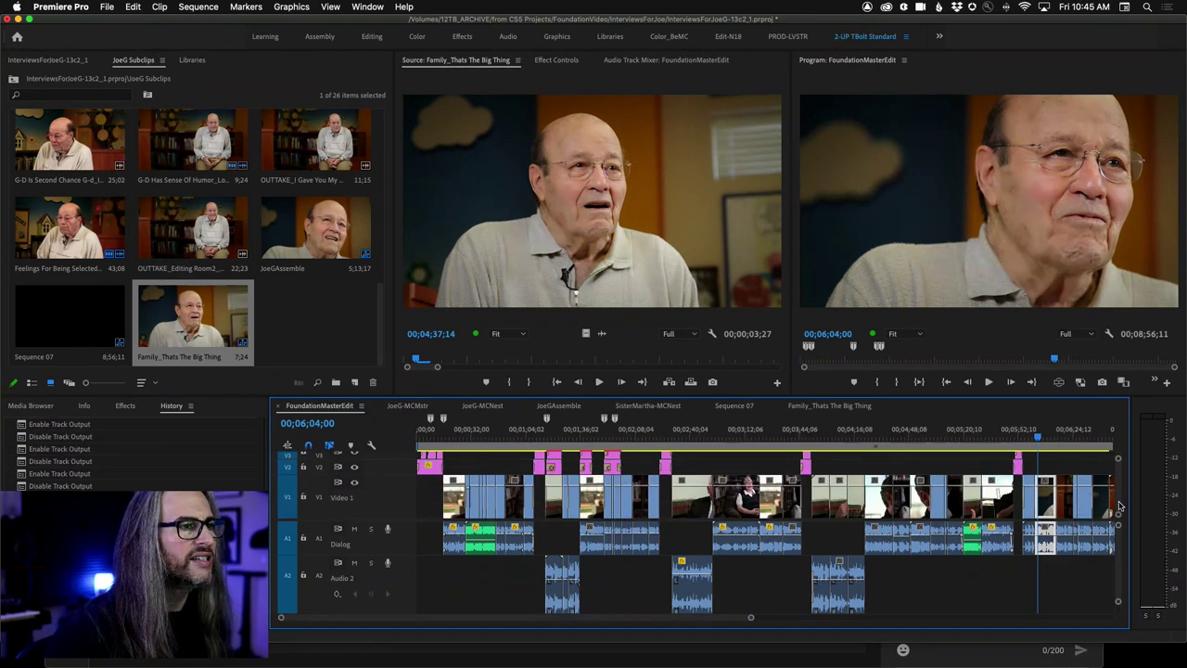
Turn off the V1, V2, V3, A1 and A2 source patches in FoundationMasterEdit
left_click_drag(351, 519, 353, 548)
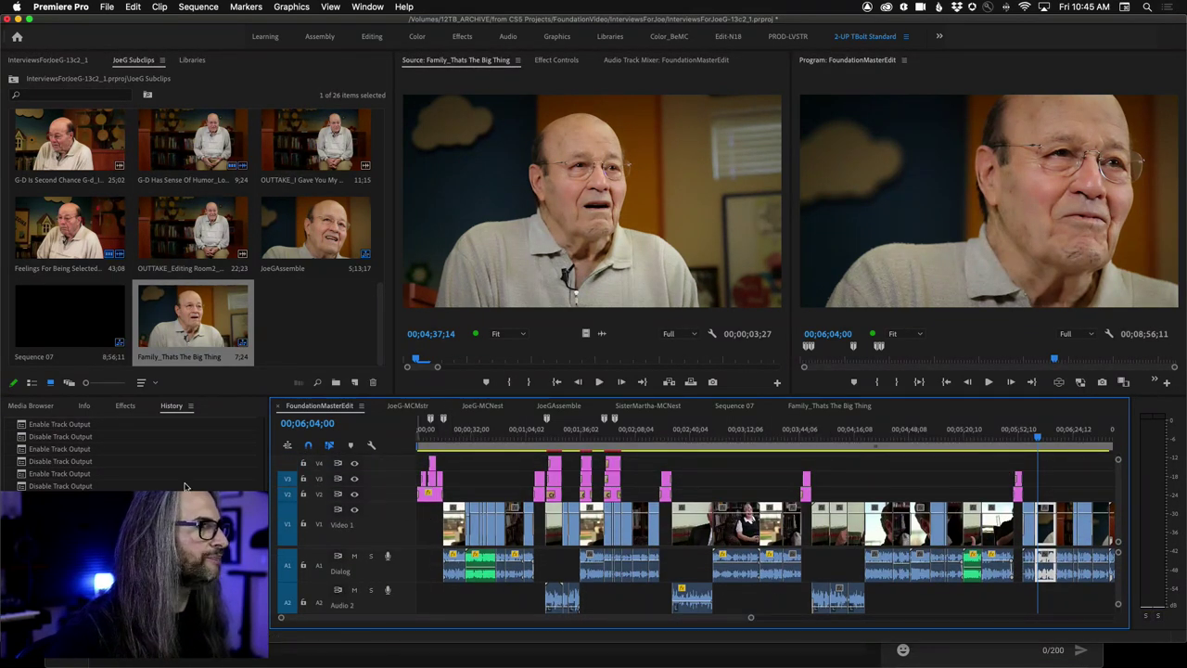
left_click_drag(291, 479, 307, 623)
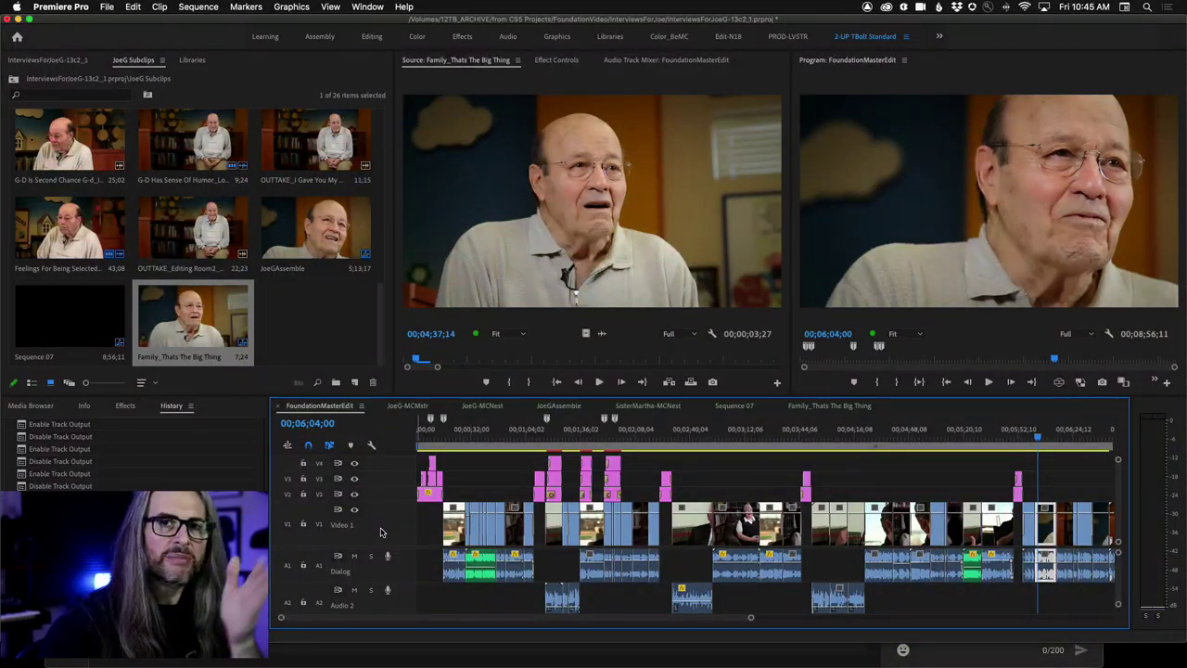
Step the playhead backward through the edit points of FoundationMasterEdit to 00;03;45;25 with no tracks targeted
key("Up")
key("Up")
key("Up")
key("Up")
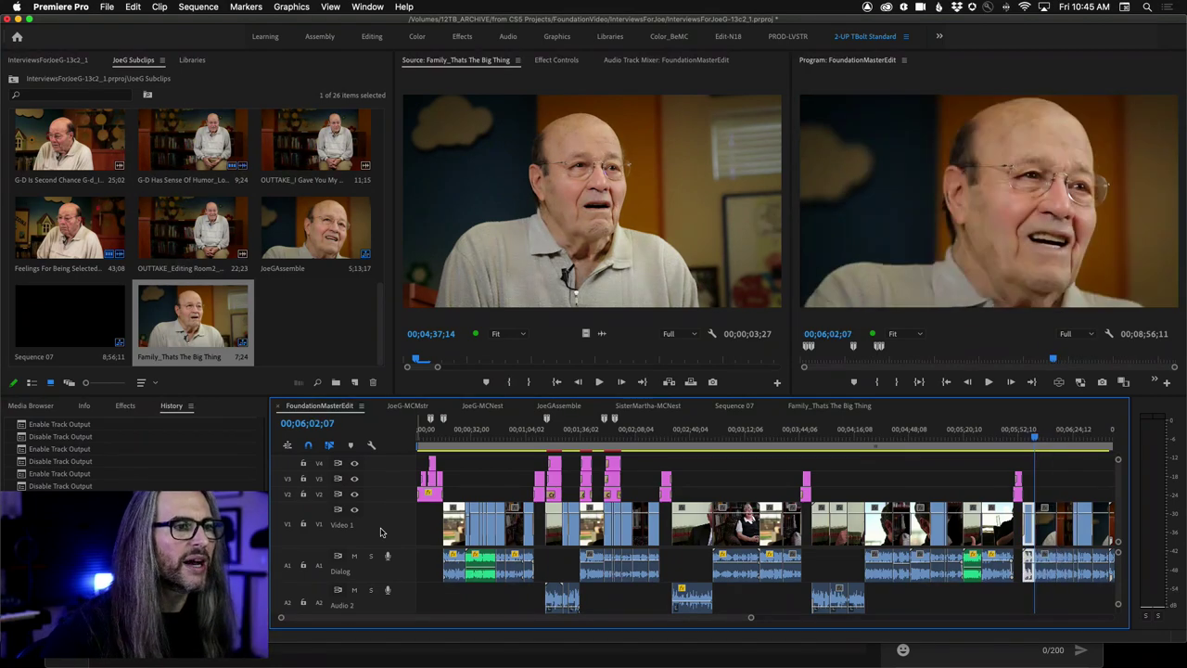
key("Up")
key("Up")
key("Up")
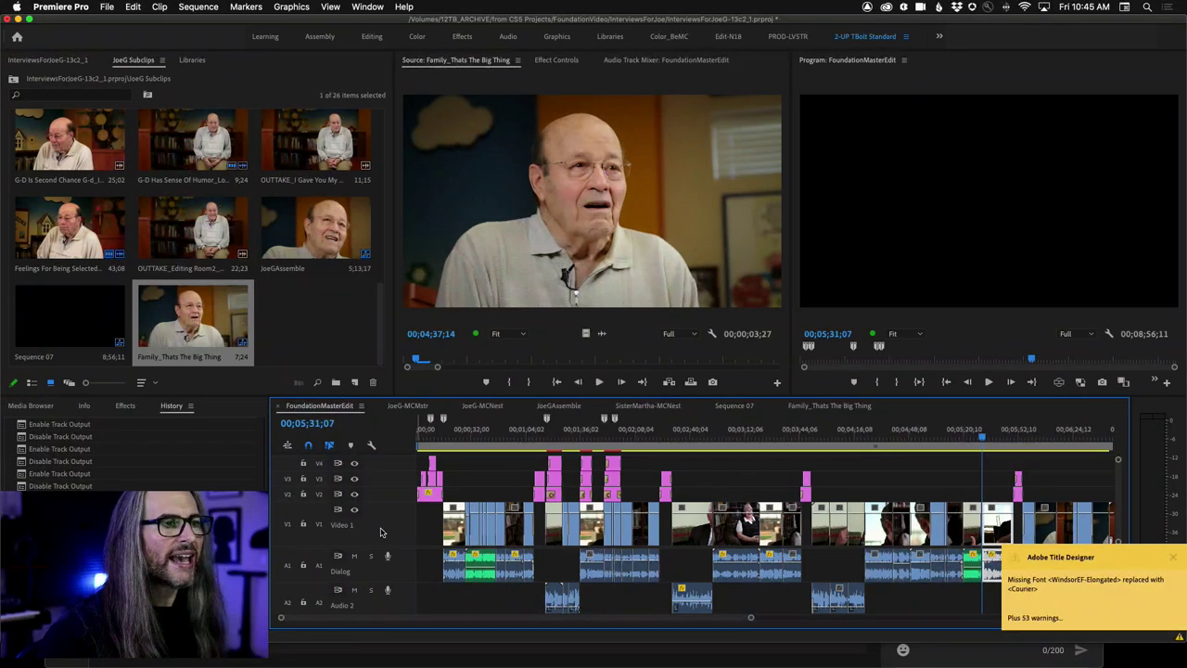
key("Up")
key("Up")
key("Up")
key("Up")
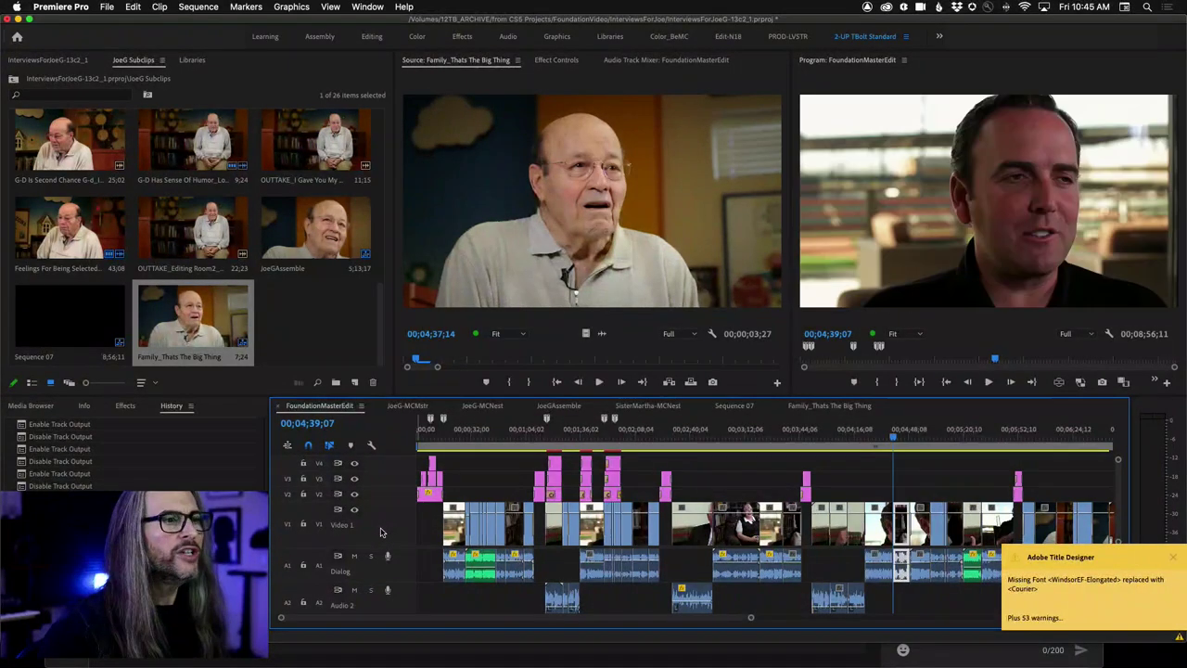
key("Up")
key("Up")
key("Up")
key("Up")
key("Up")
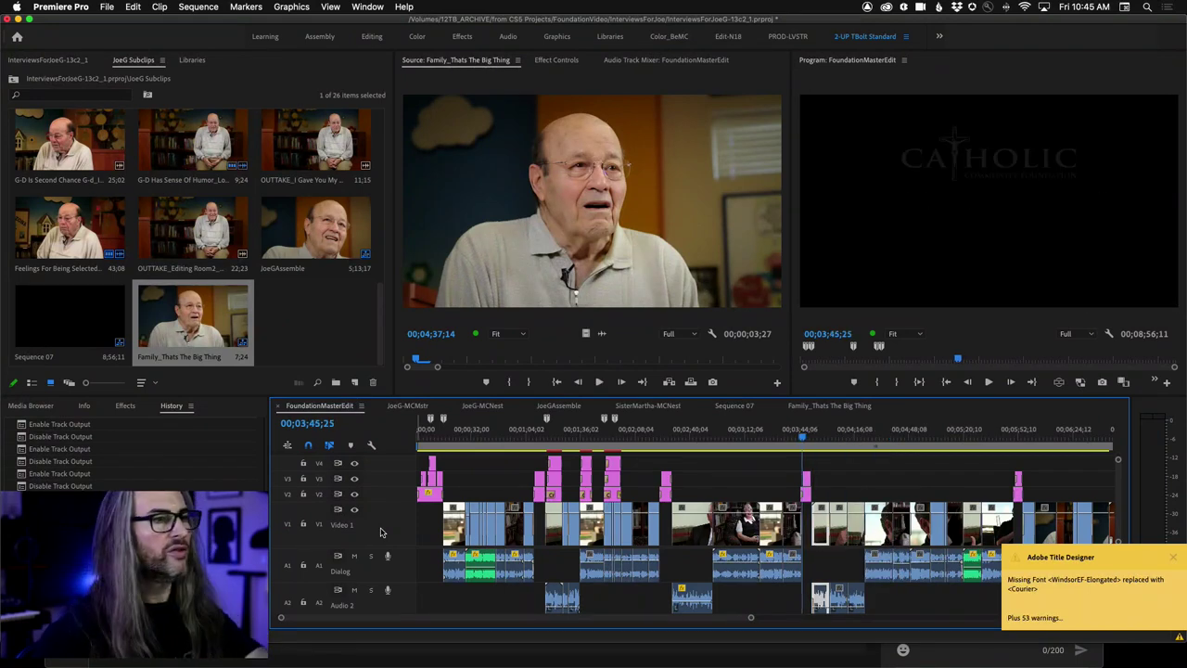
Step the playhead forward through the edit points to 00;06;24;29 with the tracks still untargeted
key("Down")
key("Down")
key("Down")
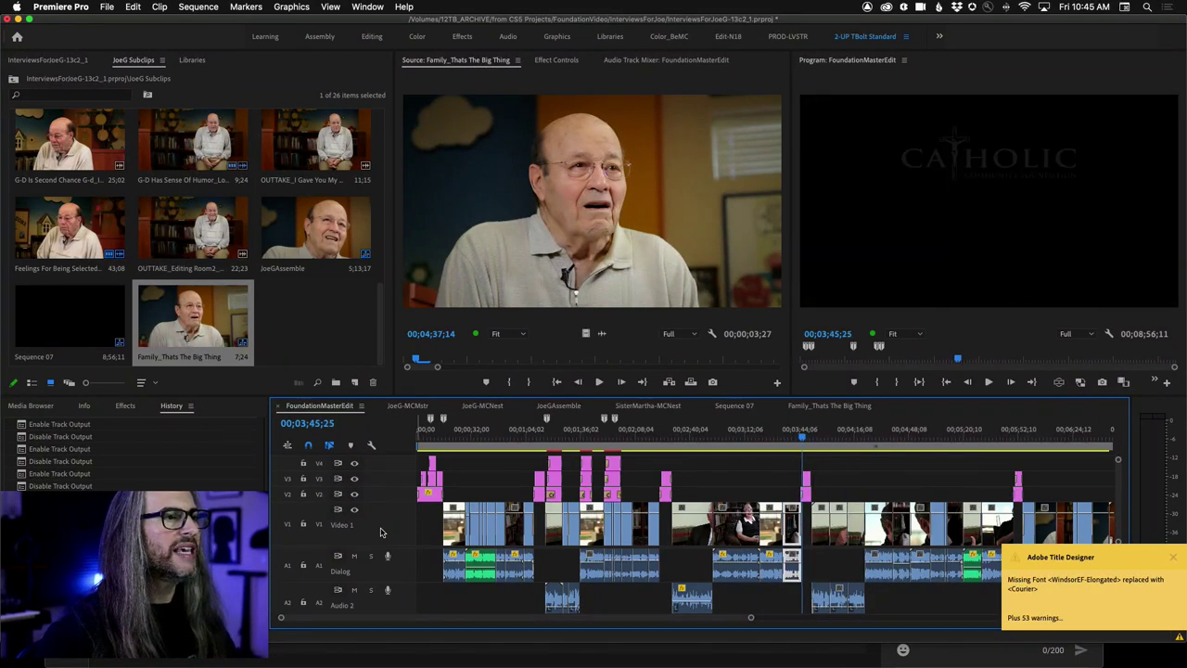
key("Down")
key("Down")
key("Down")
key("Down")
key("Down")
key("Down")
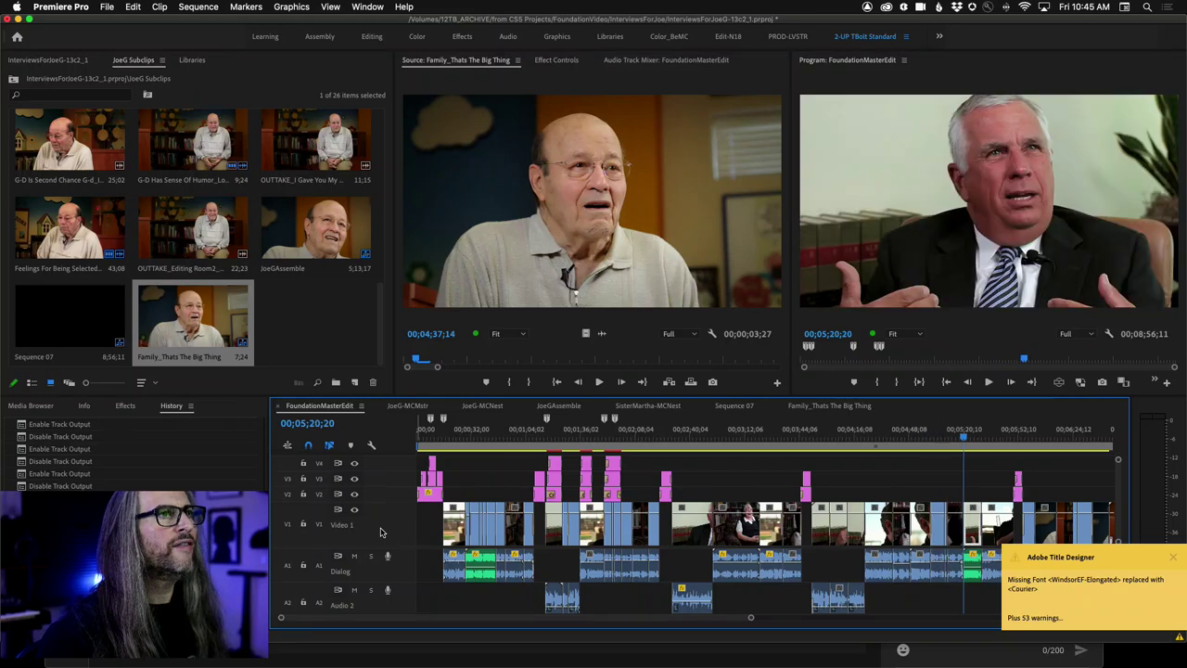
key("Down")
key("Down")
key("Down")
key("Down")
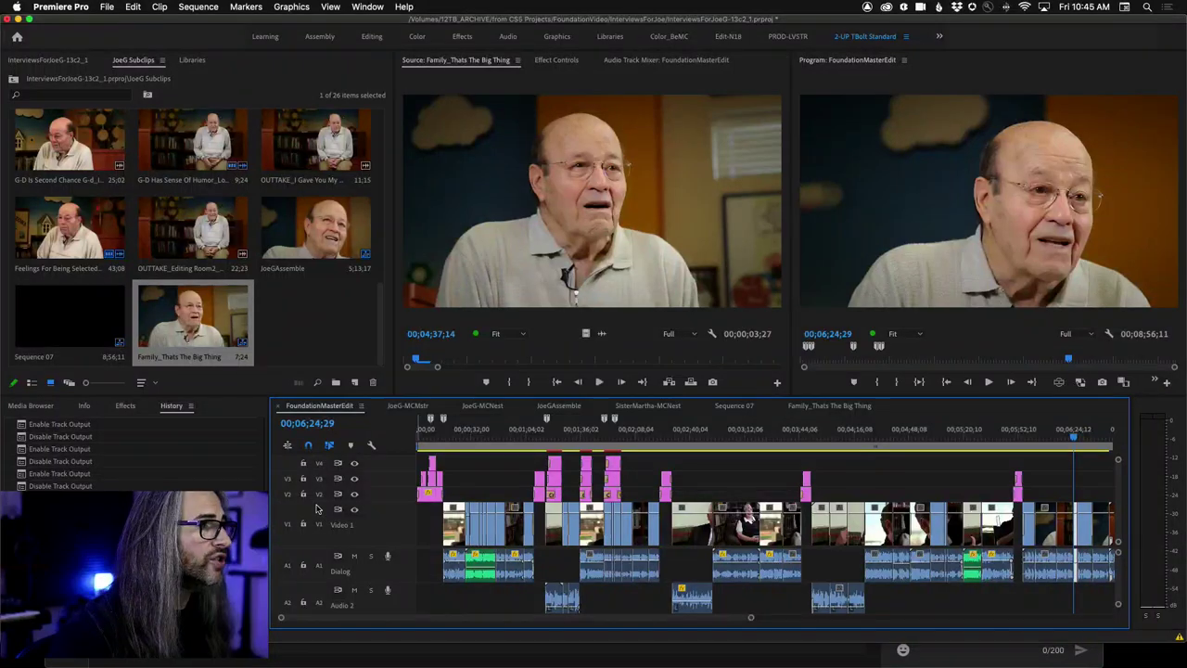
Target the V1 and V2 tracks in FoundationMasterEdit
left_click_drag(320, 516, 323, 503)
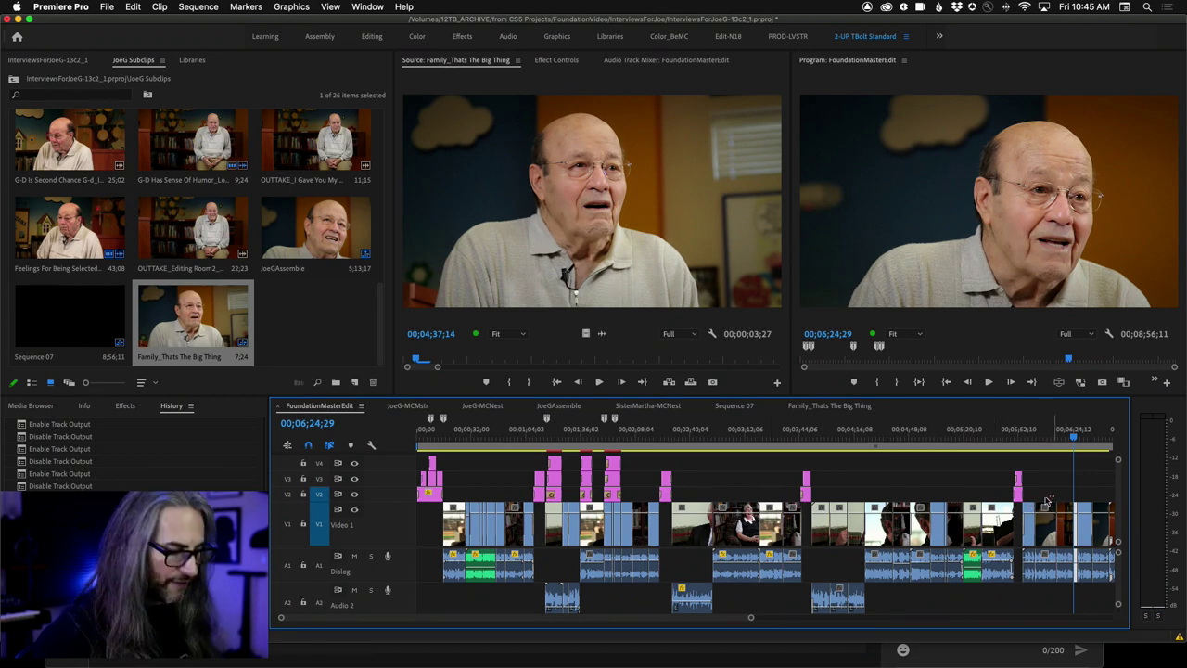
key("equal")
key("equal")
key("equal")
key("minus")
key("minus")
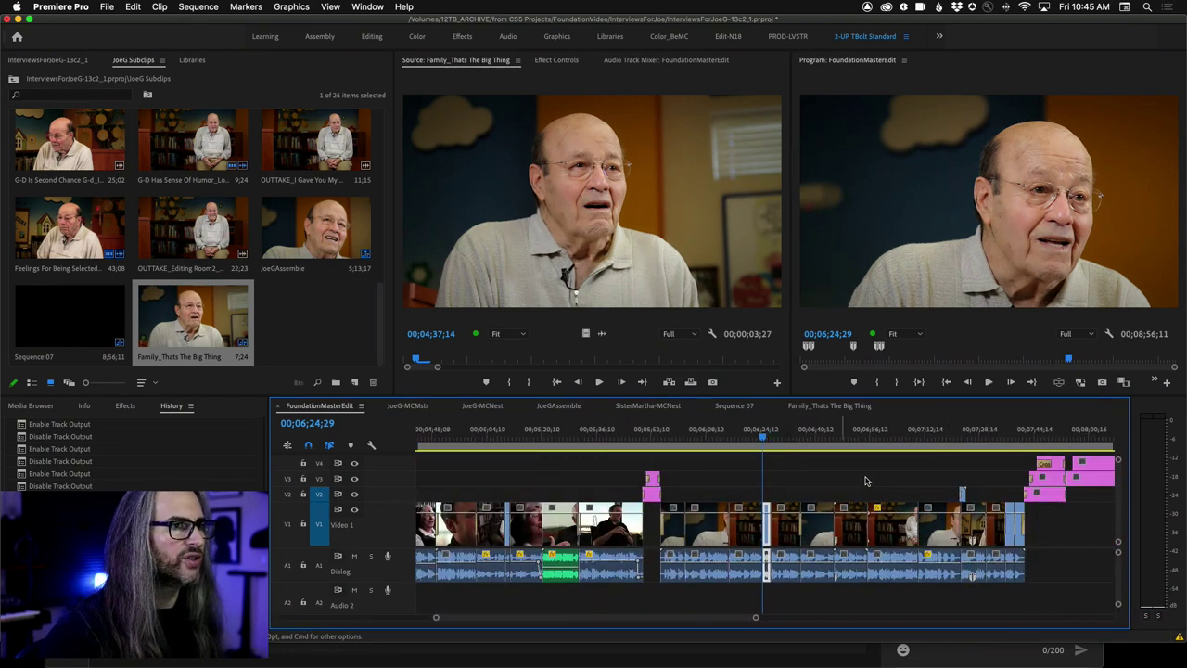
Move the playhead to 00;05;59;18 and delete the title clips above the gap just before it on V2 and V3
left_click_drag(739, 445, 689, 450)
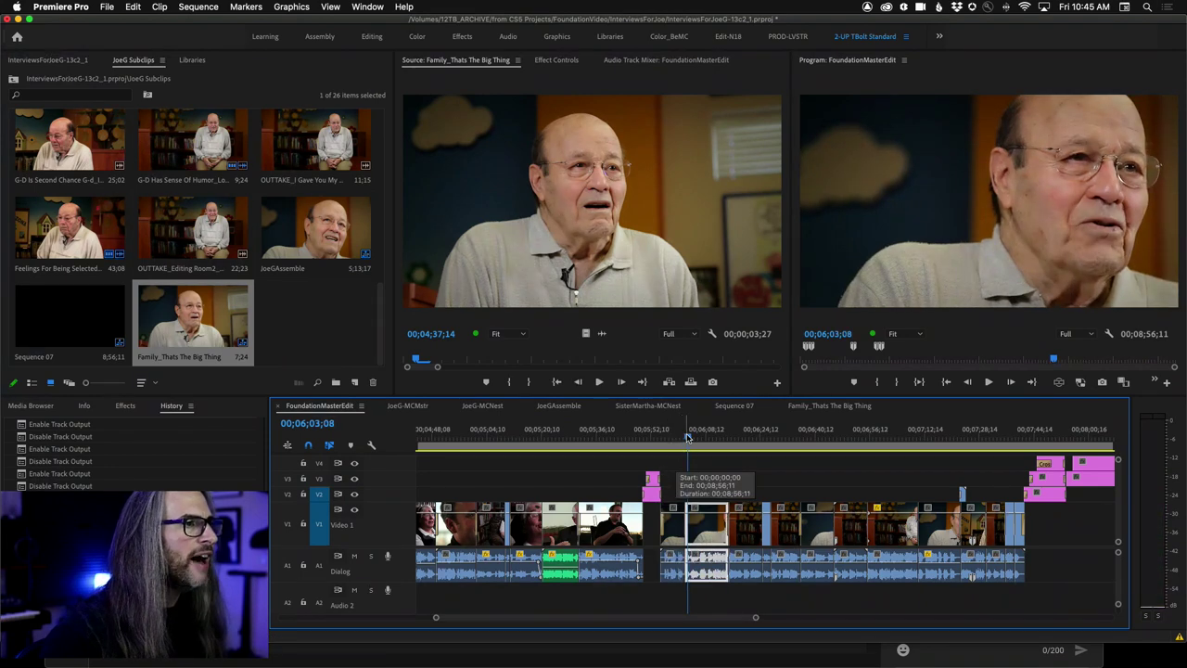
left_click(676, 438)
key("shift+Left")
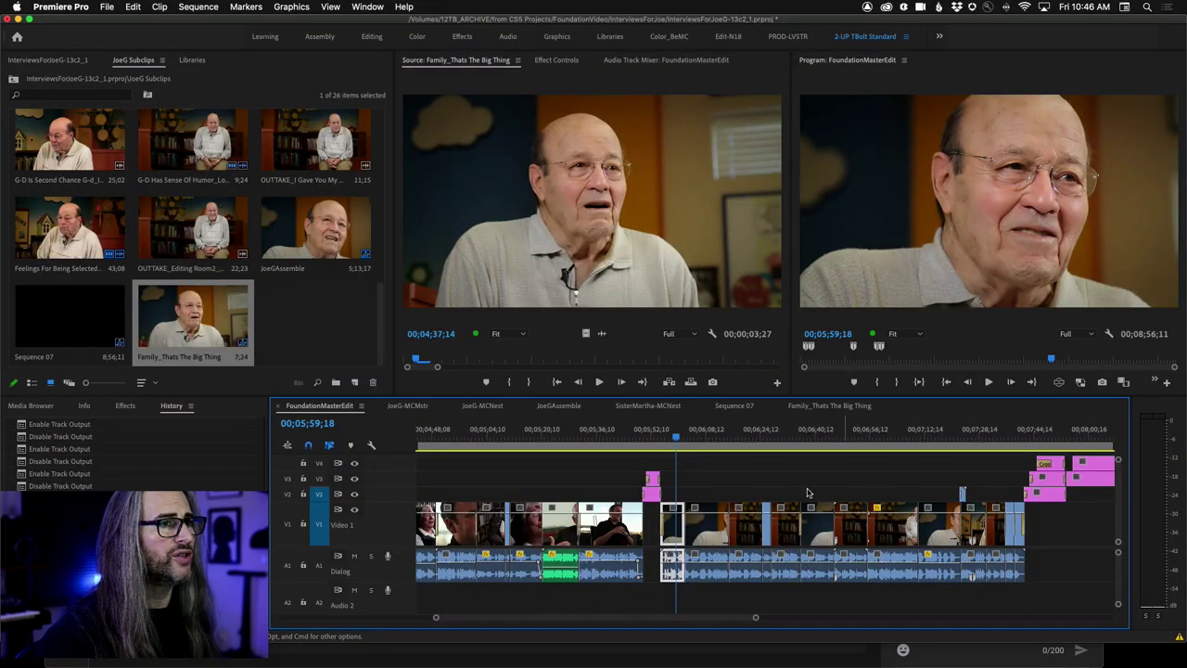
left_click(654, 477)
key("Delete")
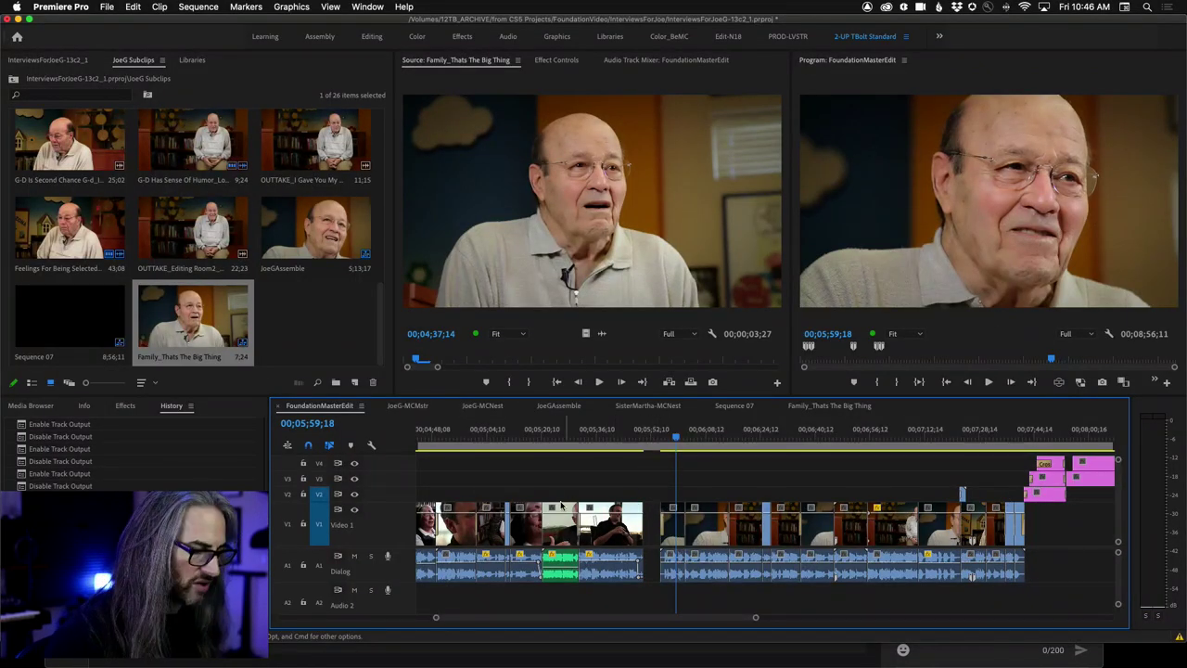
Place the Family_Thats The Big Thing source clip on V3 and A2, and the G-D Is Second Chance clip on V4, near the playhead
left_click(203, 228)
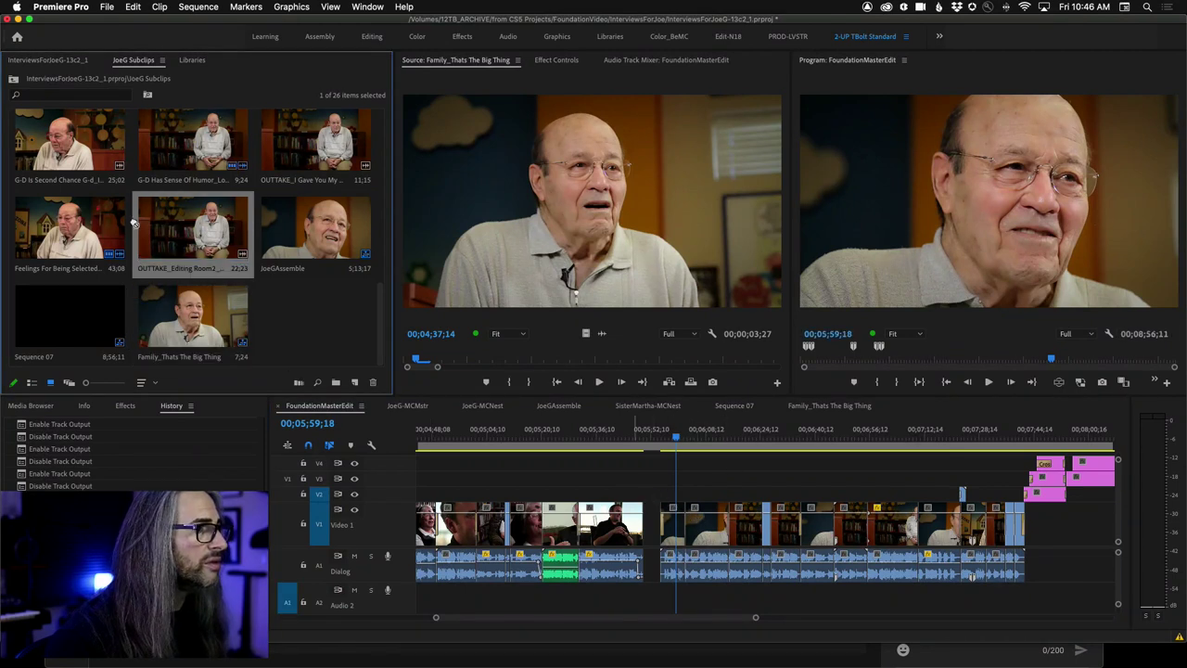
left_click(614, 221)
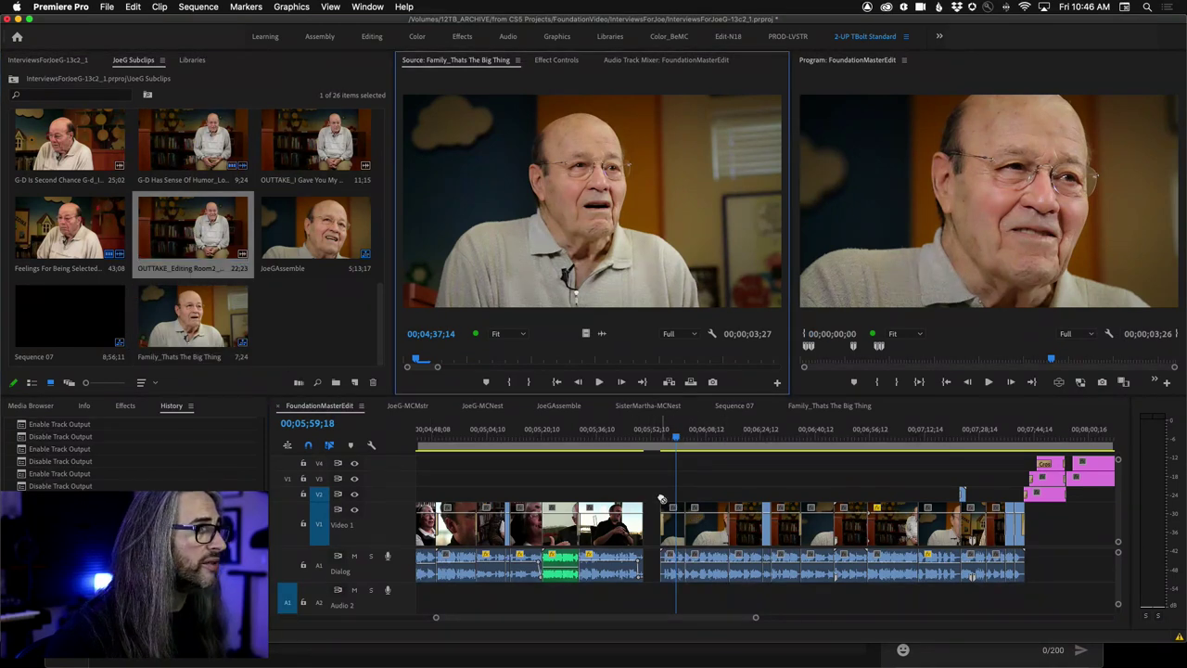
left_click_drag(695, 465, 665, 462)
Target V3 and V4 too, and place the OUTTAKE_Editing Room2 clip on V2 and A2 at 00;05;55;05 with source V1 patched to V2
left_click(319, 477)
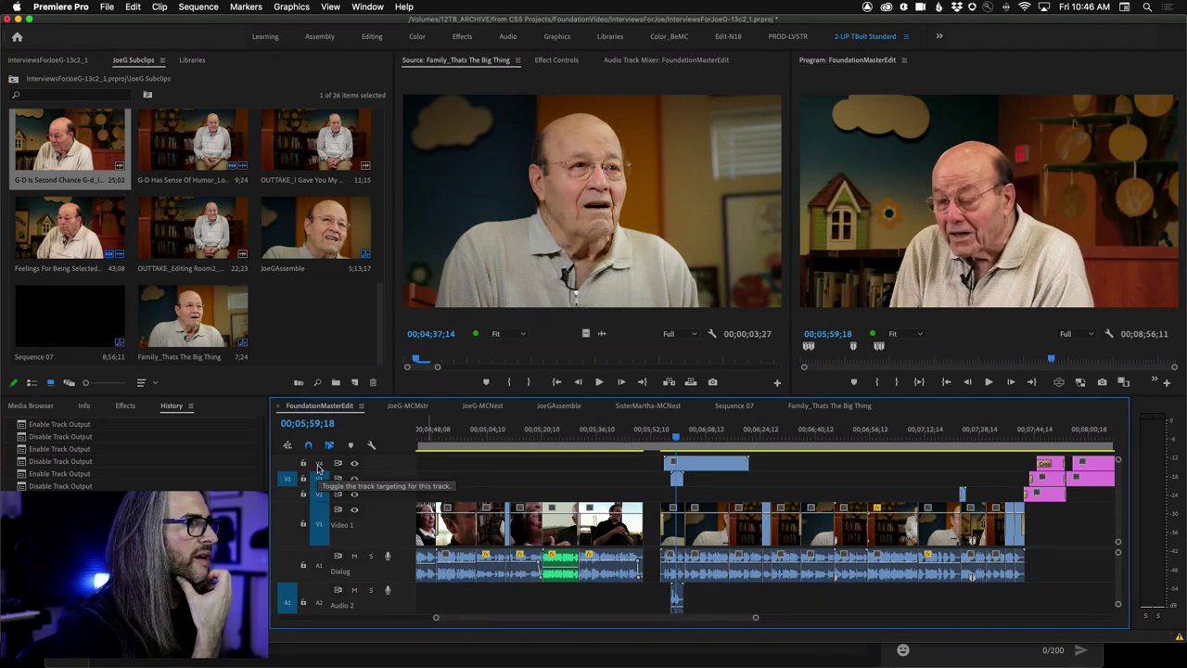
left_click(319, 463)
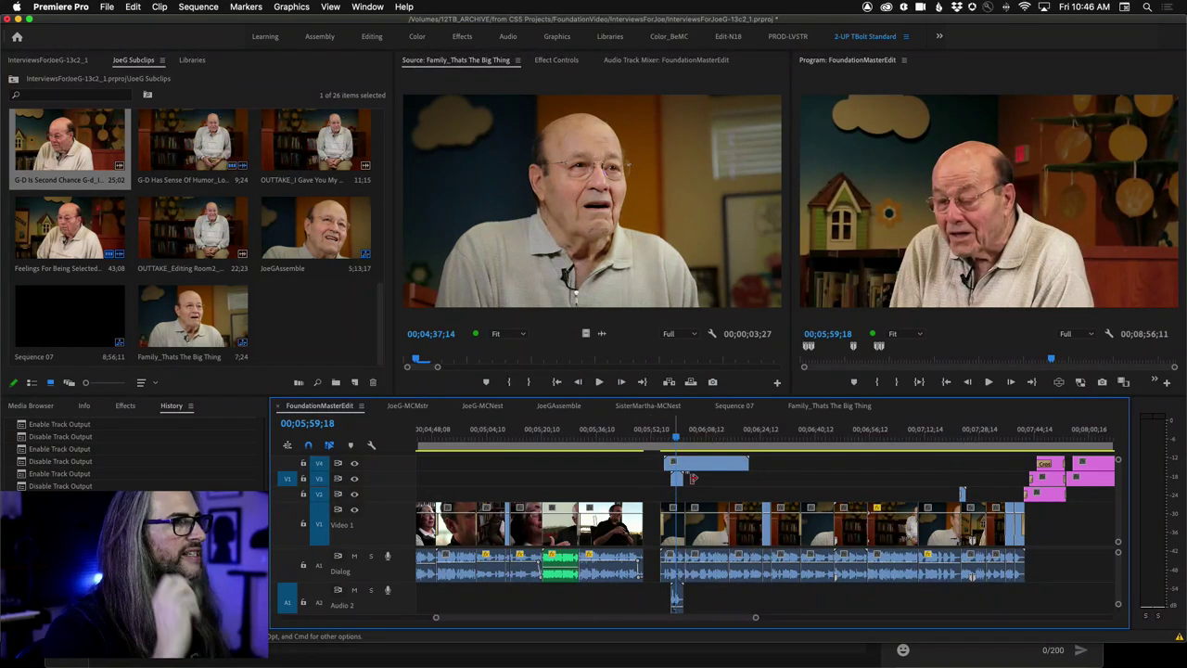
left_click(287, 493)
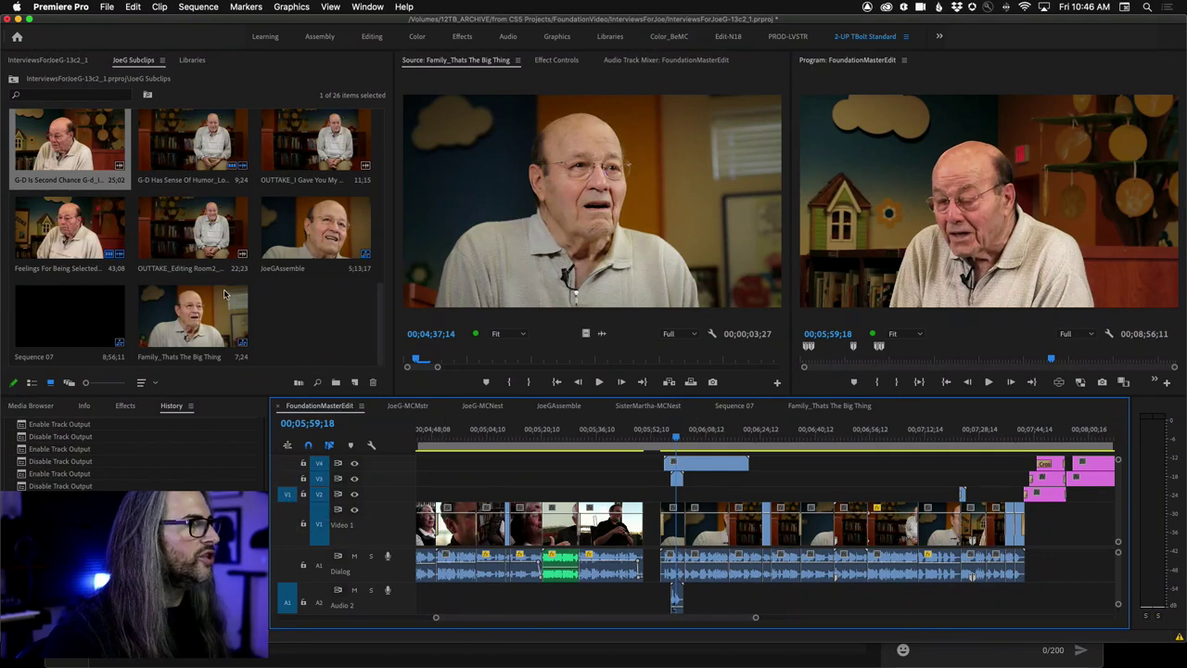
left_click_drag(211, 241, 669, 499)
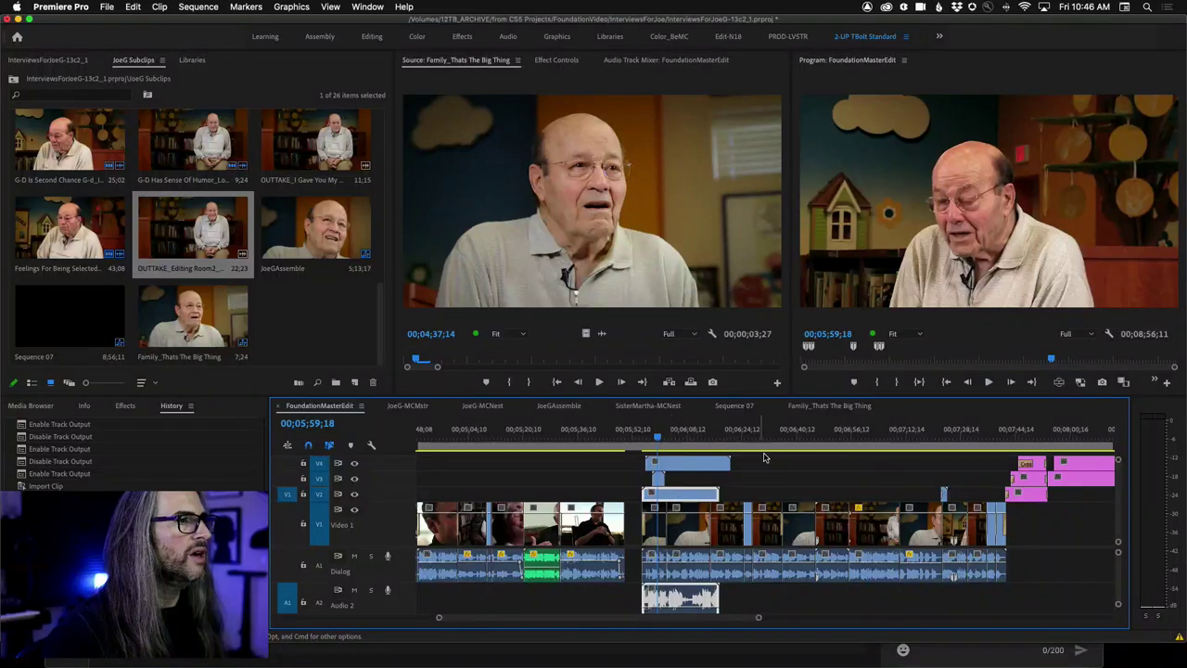
Move the playhead to 00;07;24;22 and step backward through the edit points of all targeted video tracks to 00;05;58;03
left_click(751, 438)
left_click_drag(754, 442, 947, 438)
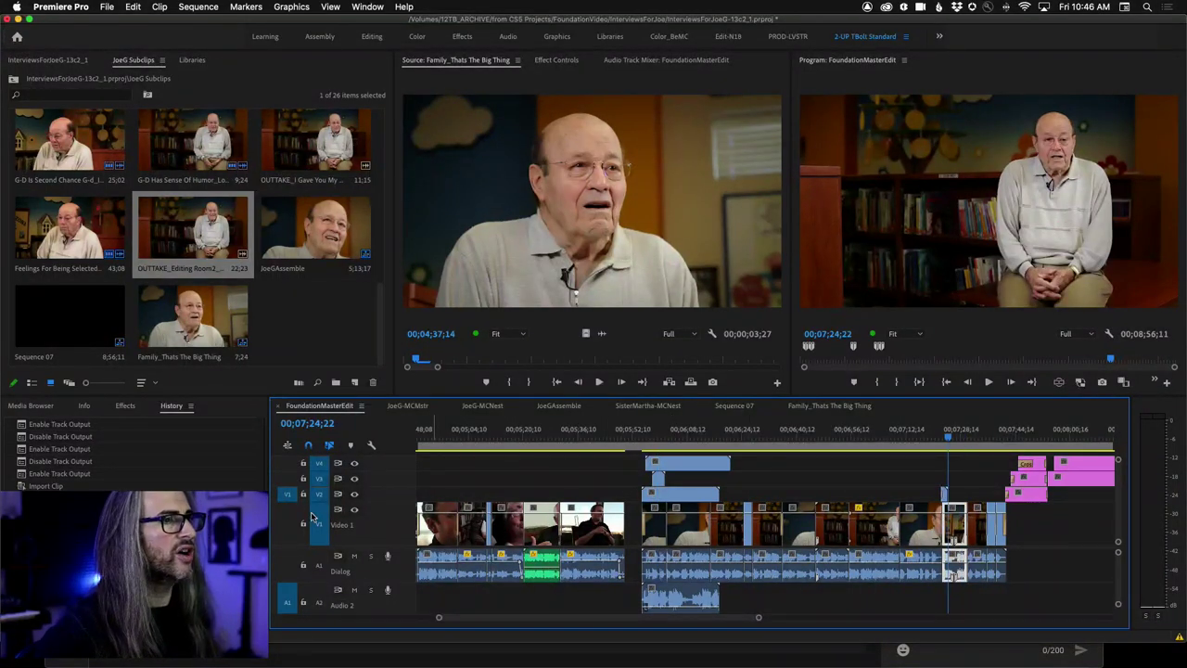
key("Up")
key("Up")
key("Up")
key("Up")
key("Up")
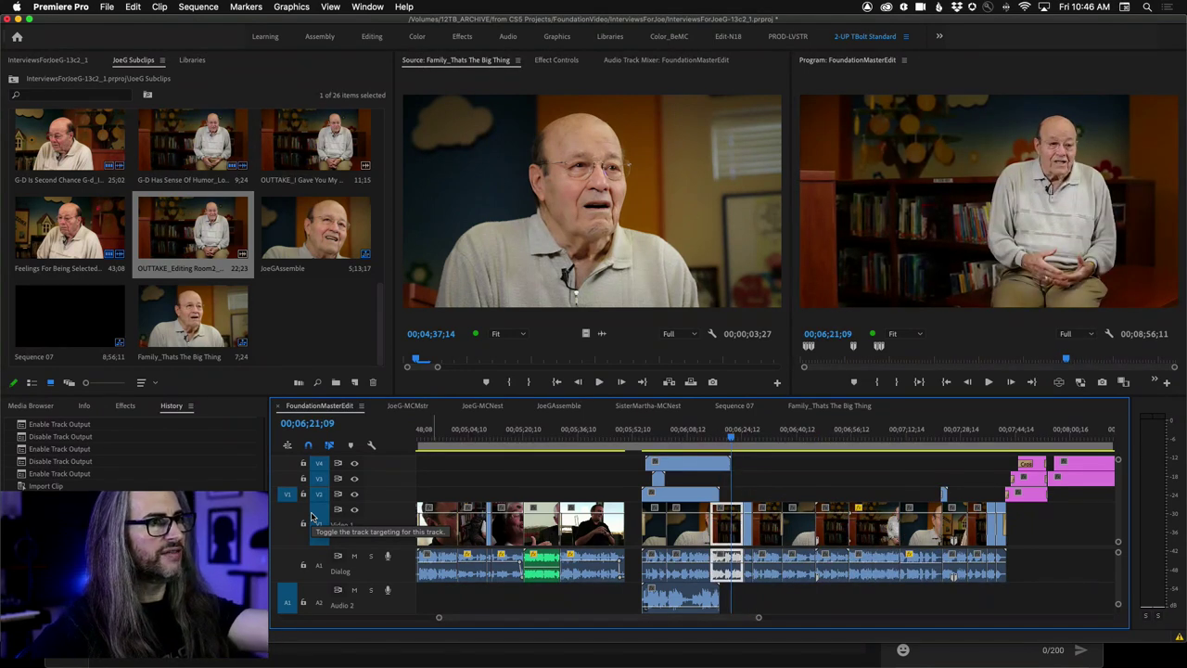
key("Up")
key("Up")
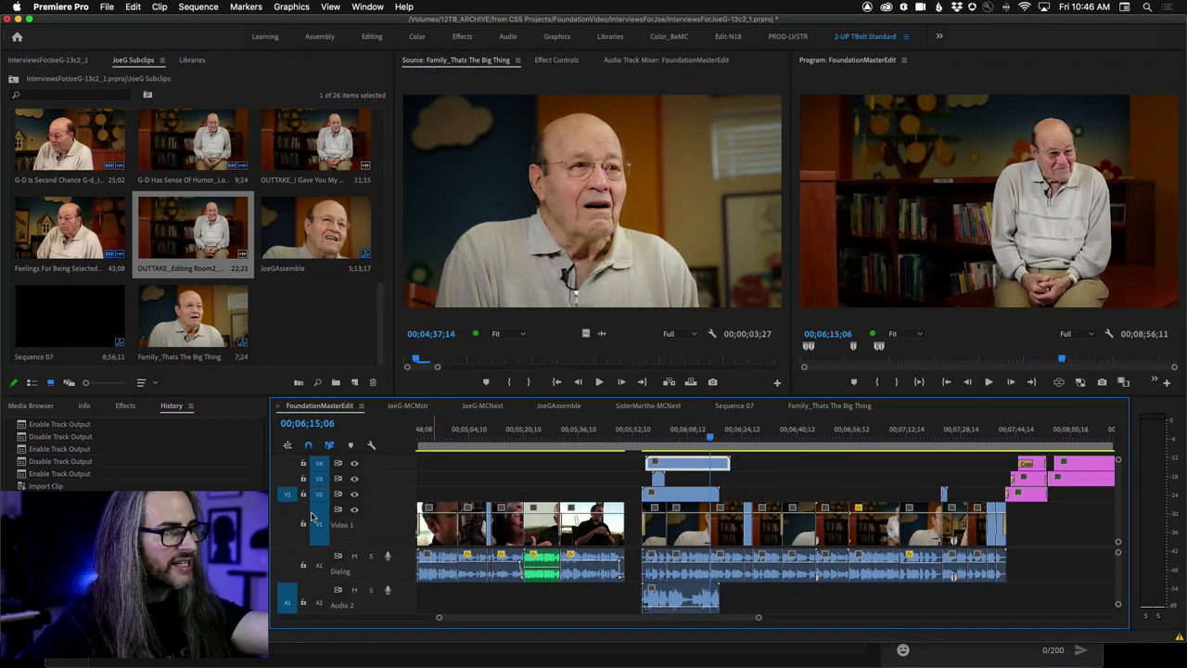
key("Up")
key("Up")
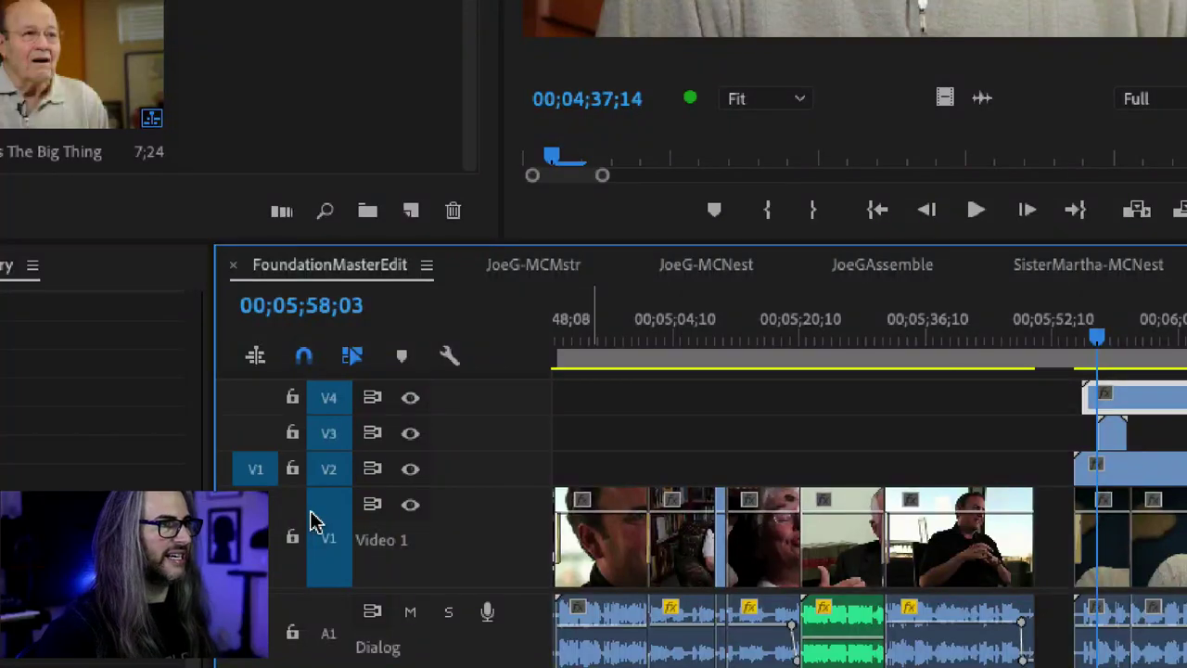
Step back and forth between the stacked clips' edit points on V1 to V4, ending at 00;05;55;05
key("Down")
key("Up")
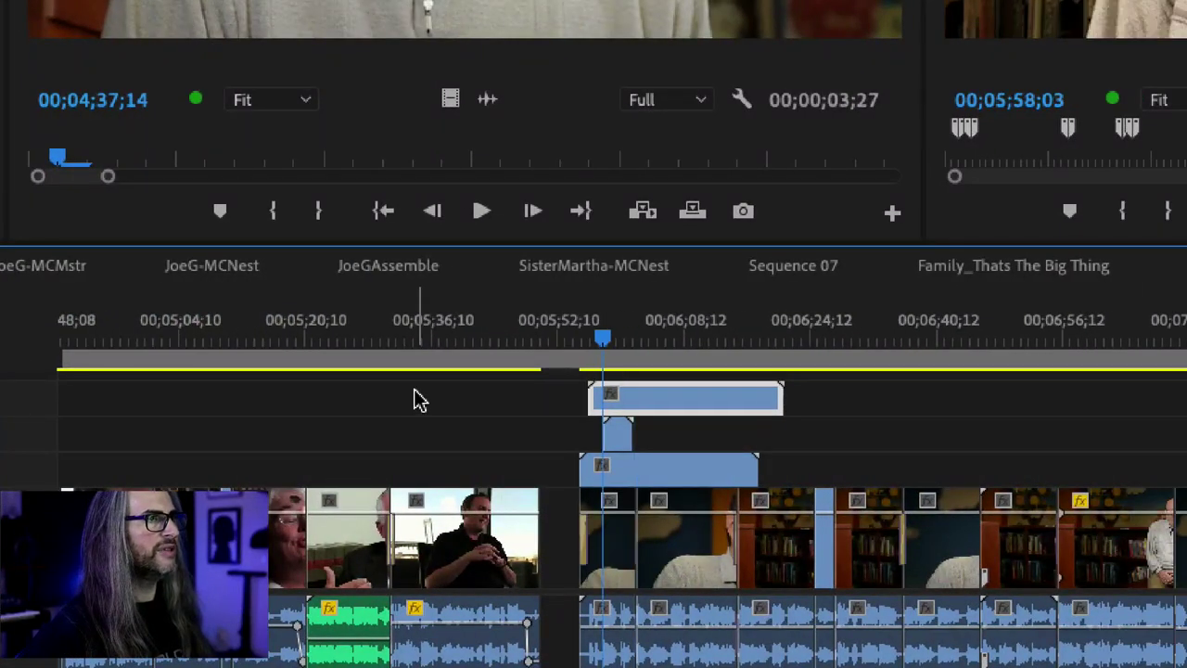
key("Up")
key("Up")
key("Down")
key("Down")
key("Down")
key("Down")
key("Down")
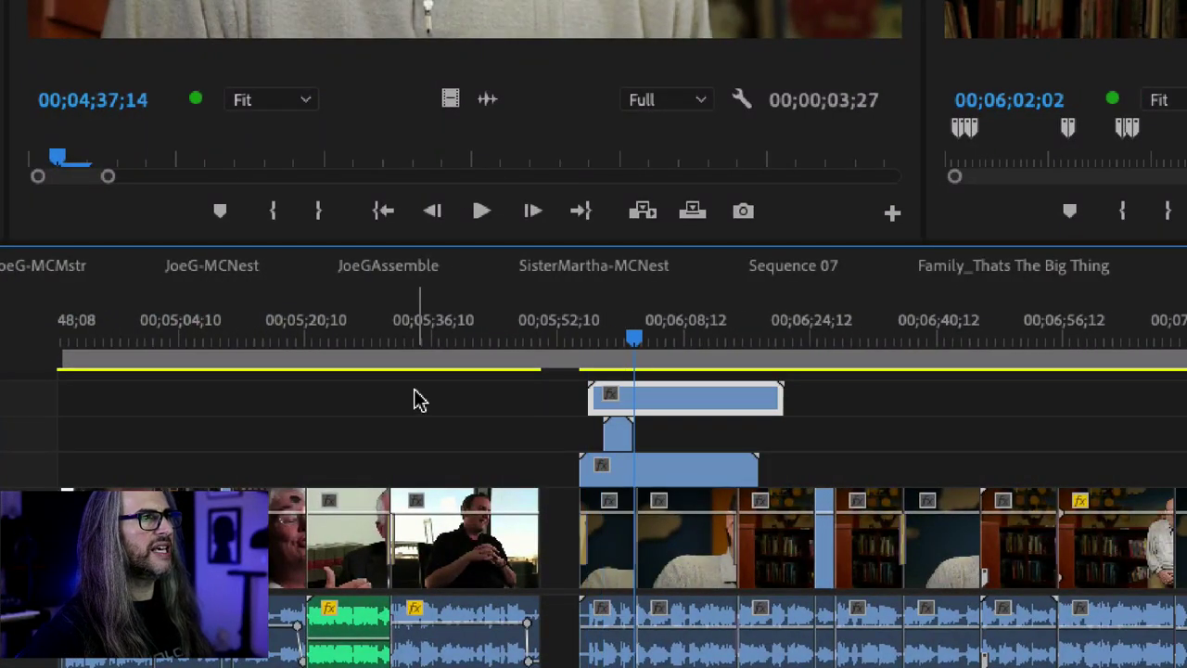
key("Up")
key("Up")
key("Up")
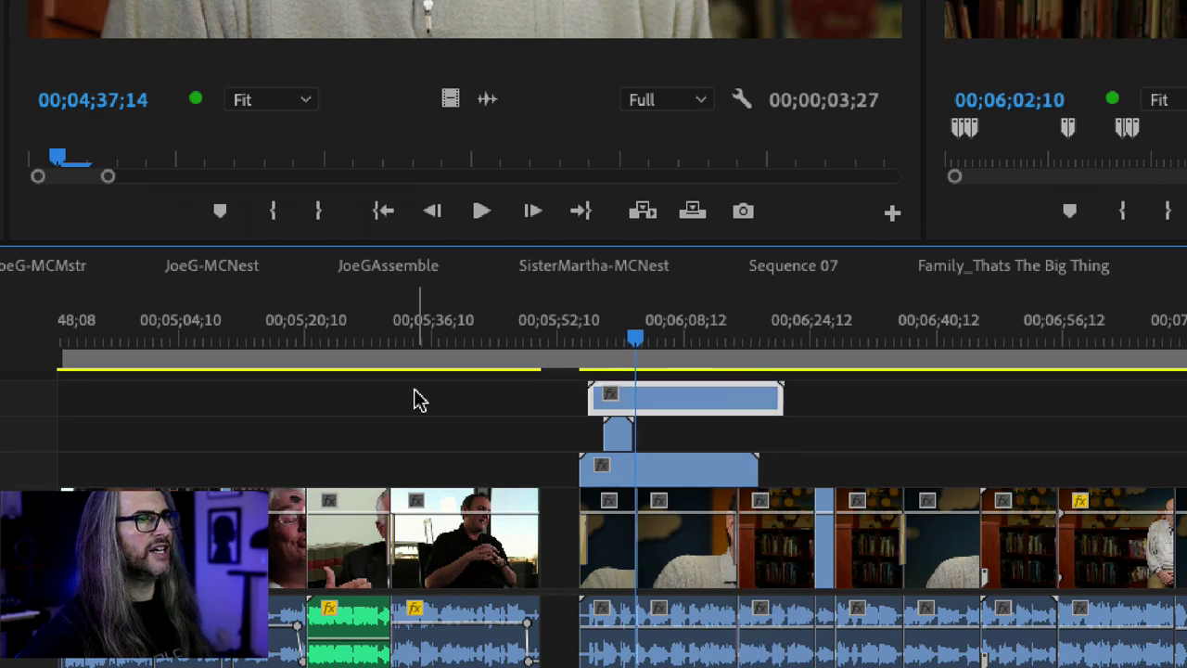
key("Down")
key("Up")
key("Up")
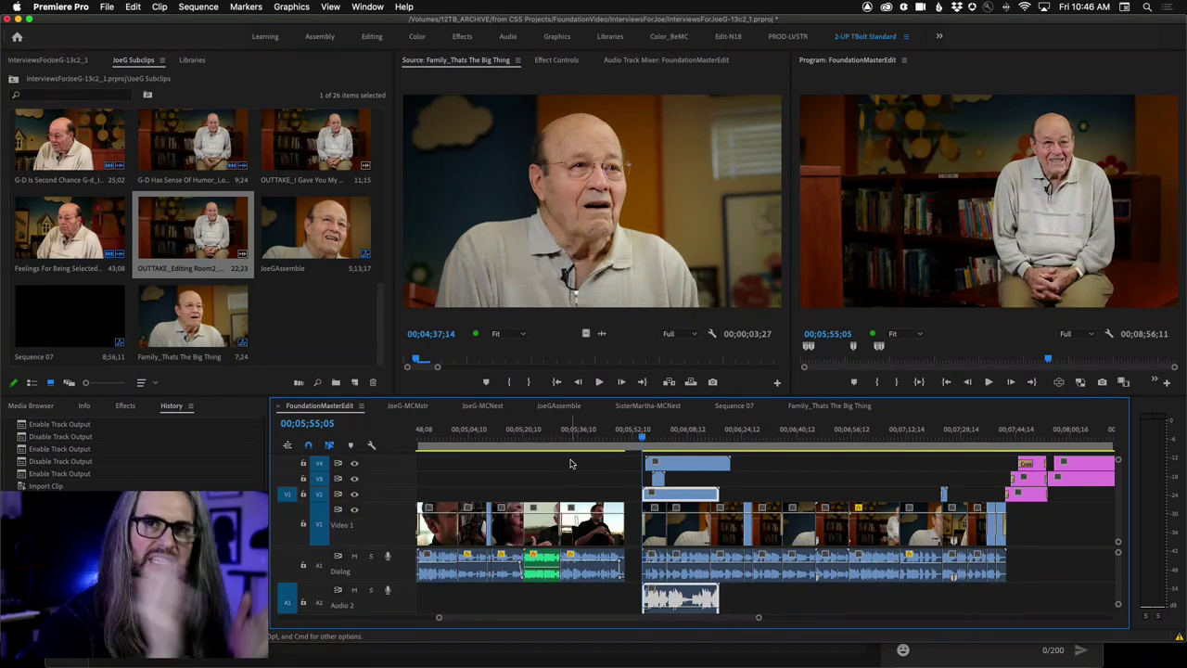
left_click(184, 7)
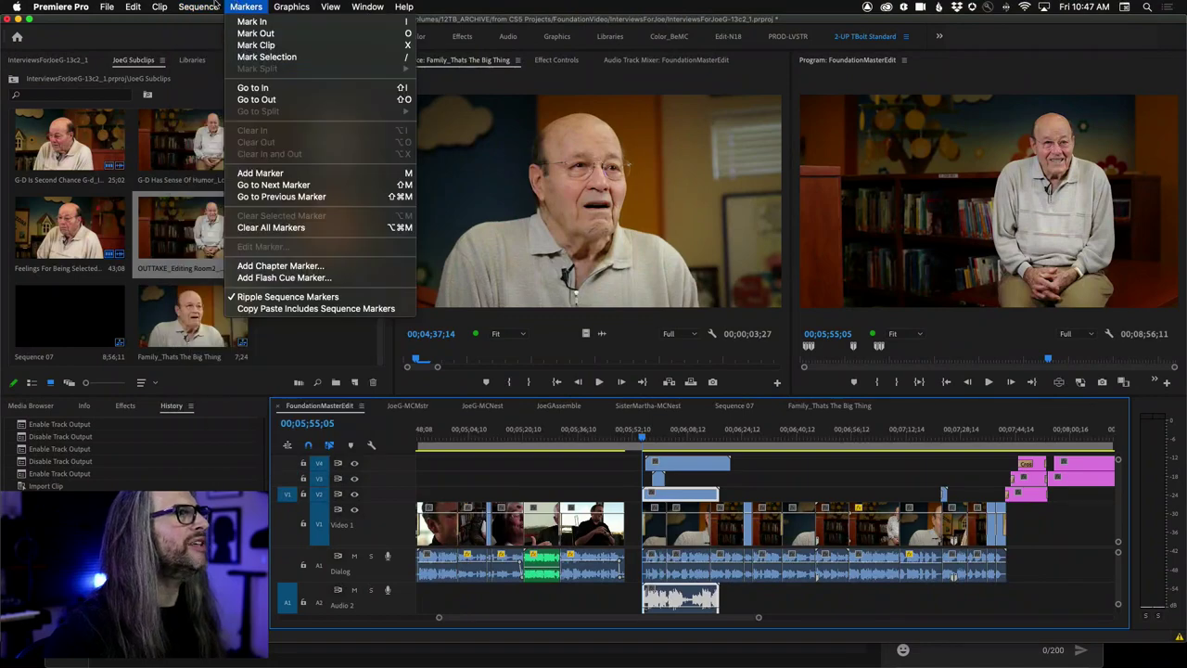
key("Escape")
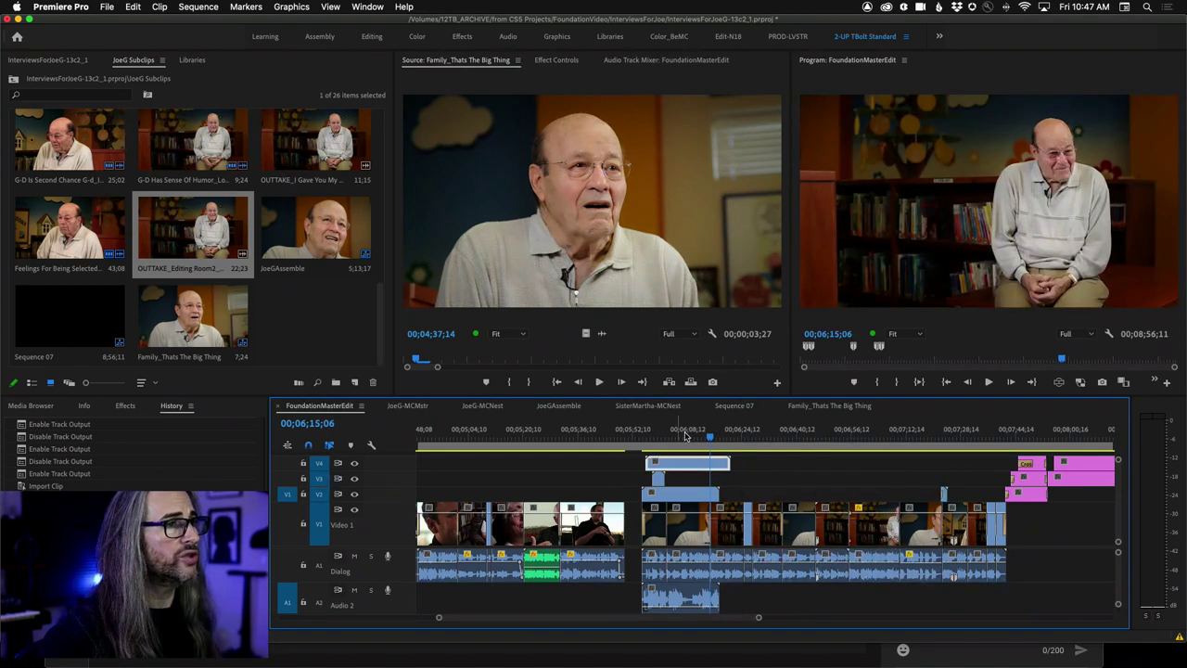
Match the V4 clip's frame at 00;06;08;10 in the Source Monitor, and leave V2 as the only targeted track
left_click(687, 436)
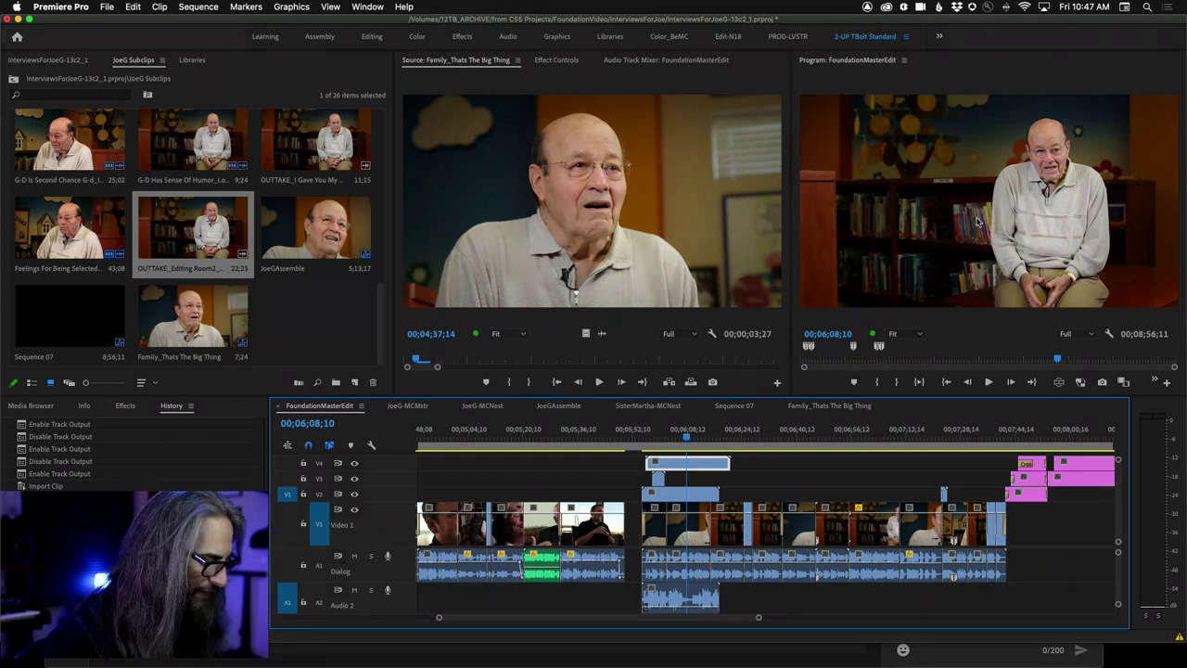
key("f")
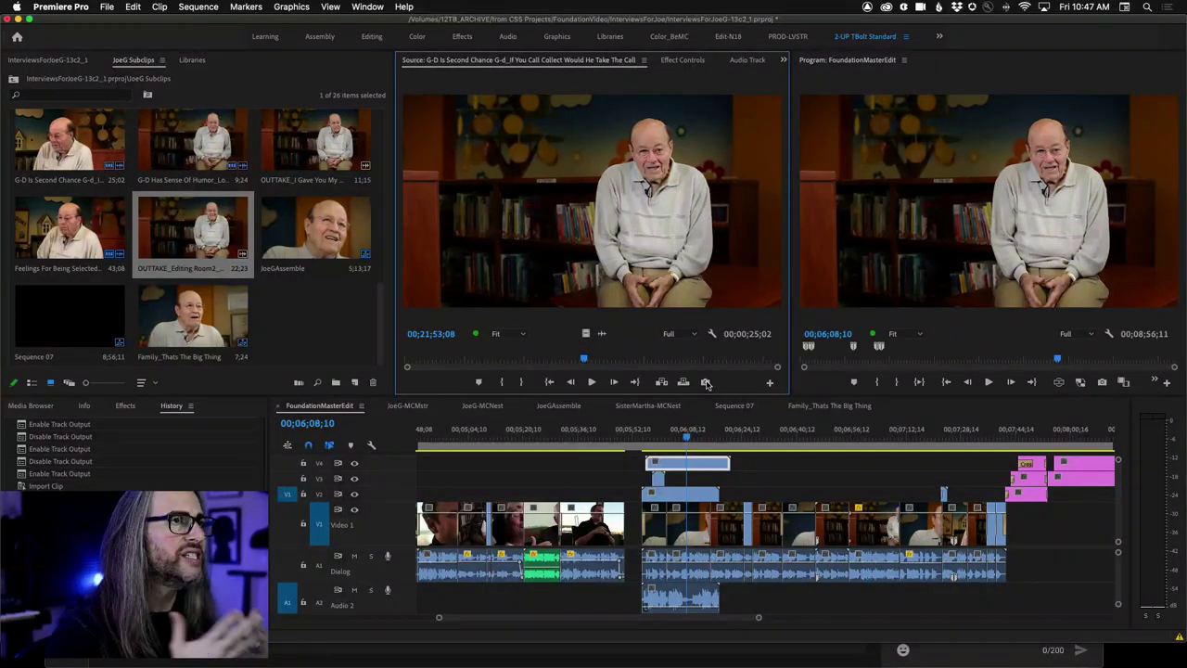
left_click(319, 494)
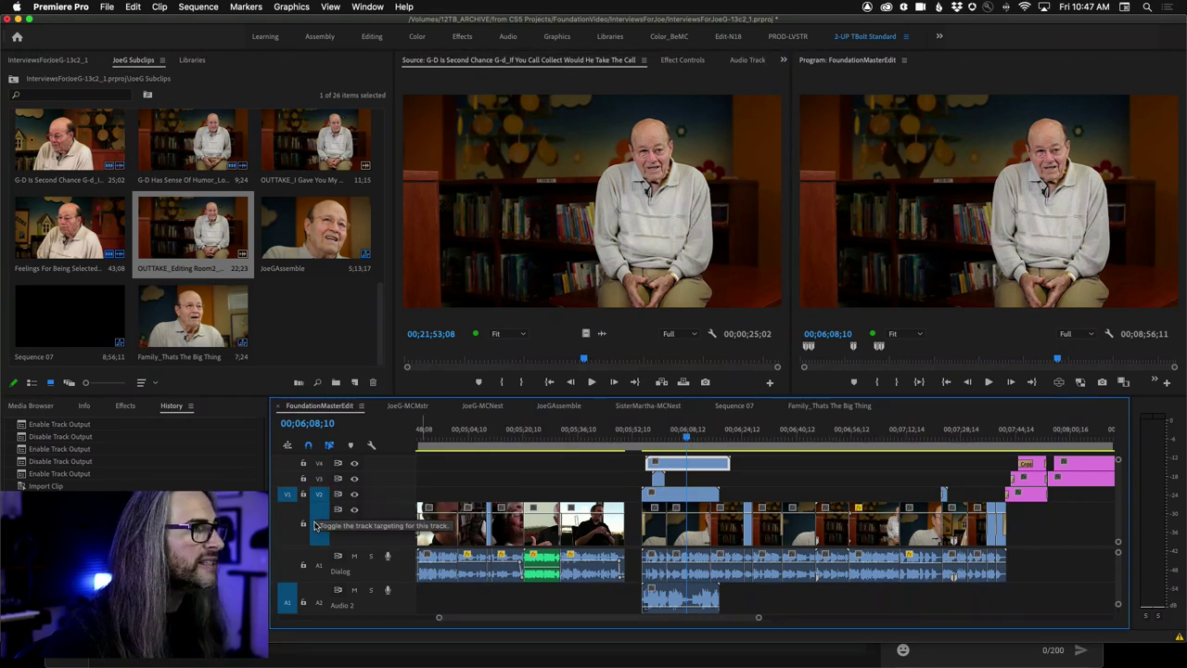
key("Down")
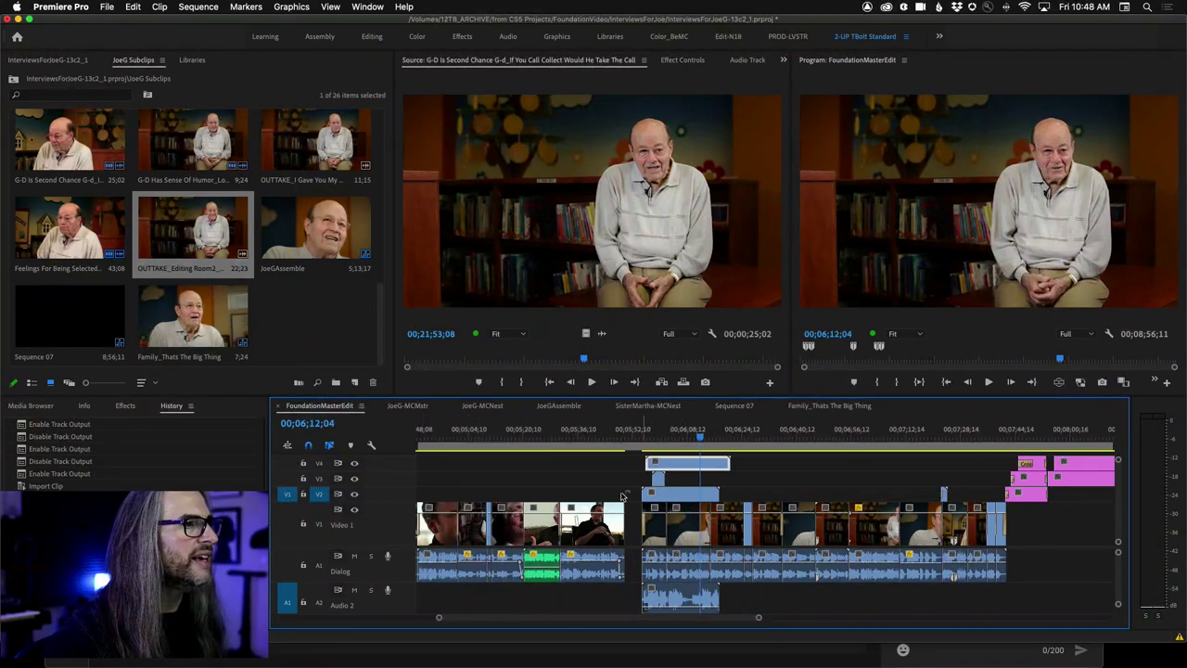
Turn off the output of V3 and V4 at 00;06;12;04, and toggle the output of V2 off and on
left_click(354, 478)
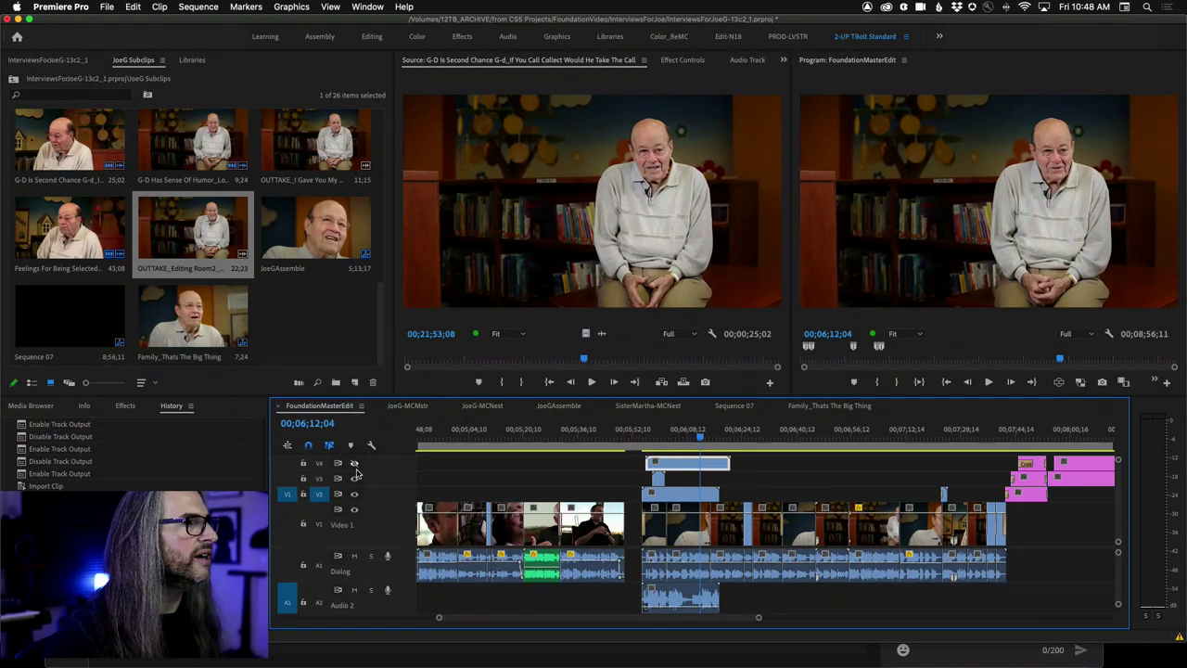
left_click(353, 463)
left_click(352, 495)
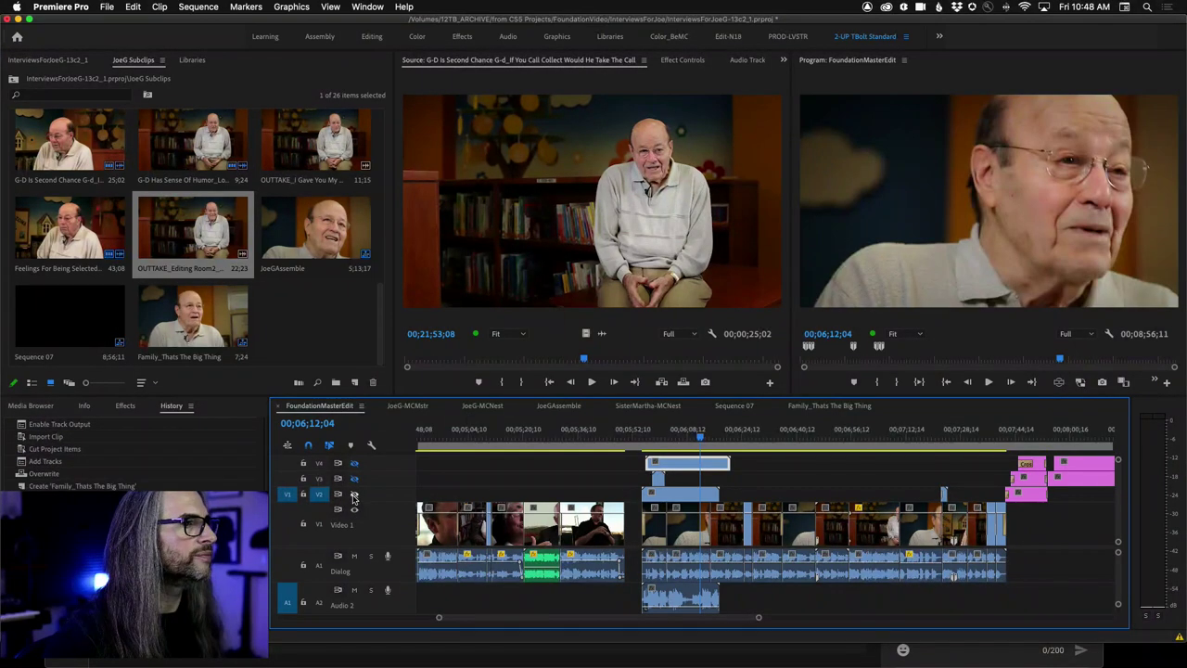
left_click(352, 497)
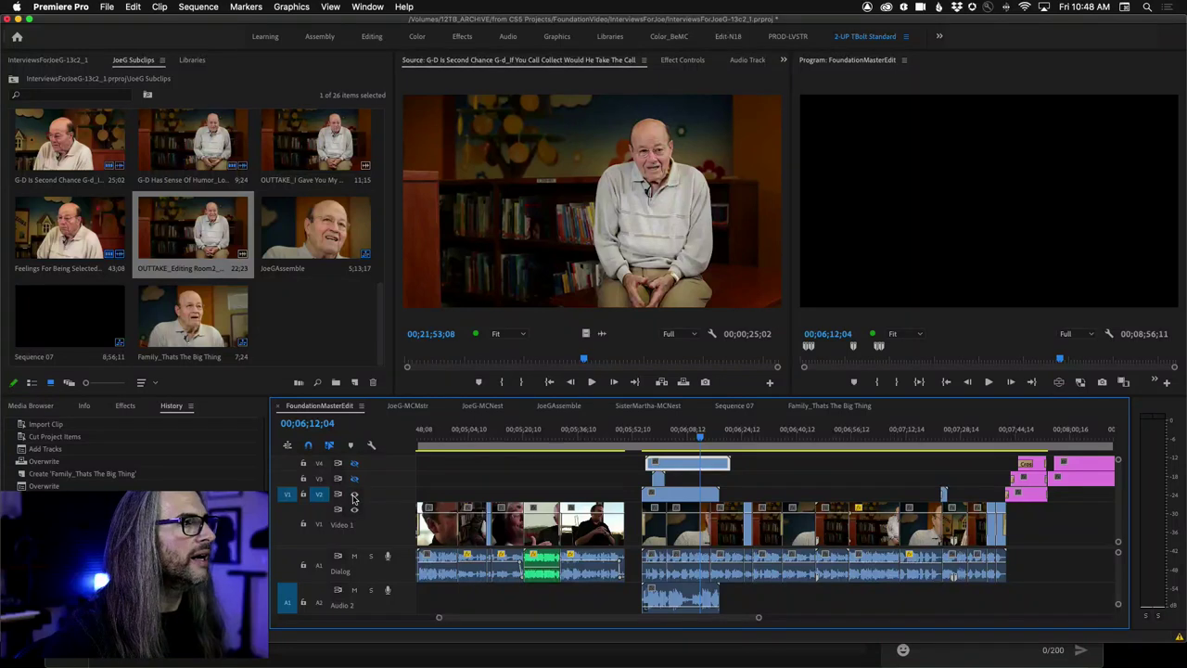
Turn off V2's output, select the V2 clip under the playhead and match its frame in the Source Monitor
left_click(699, 494)
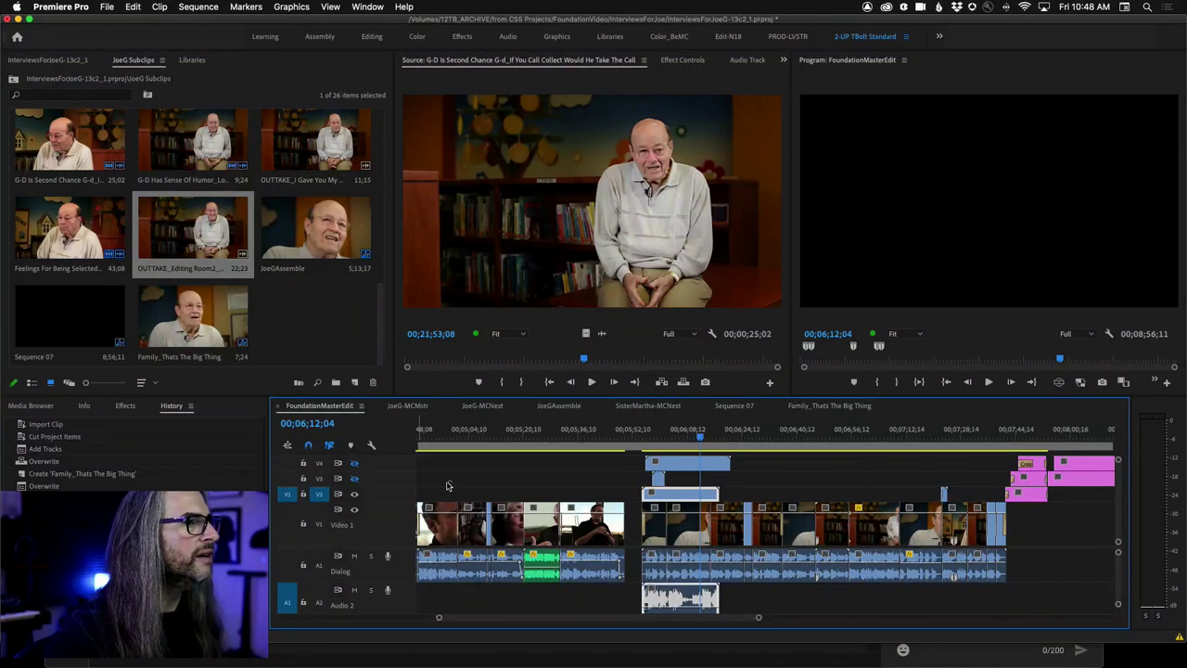
left_click(353, 494)
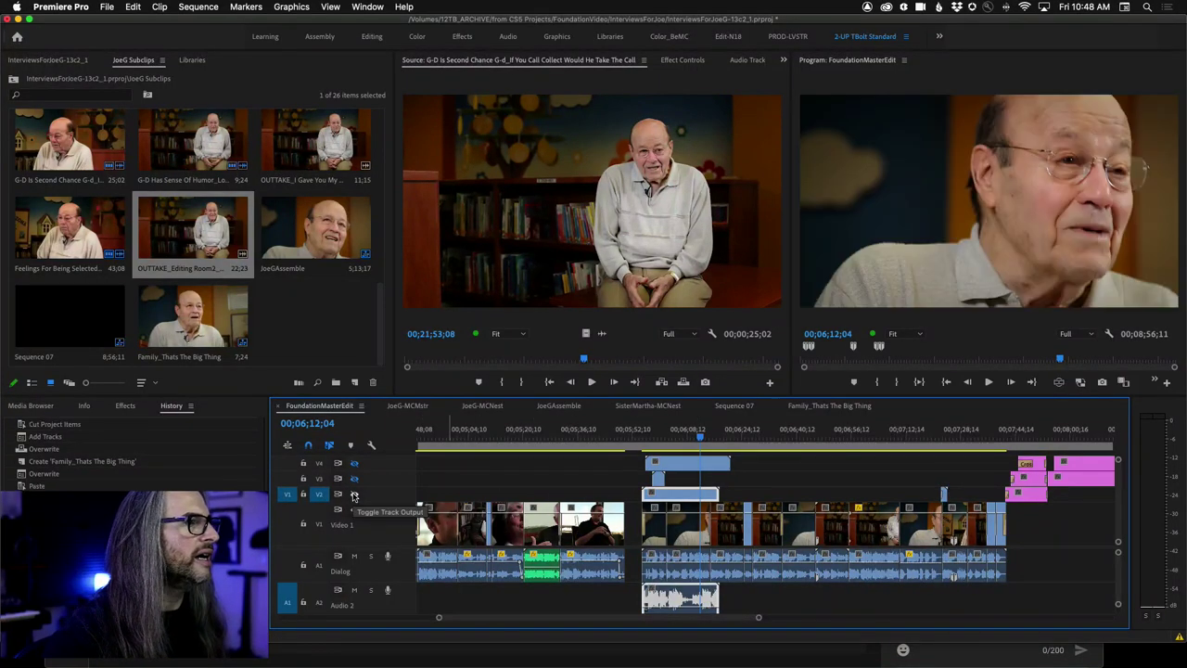
key("f")
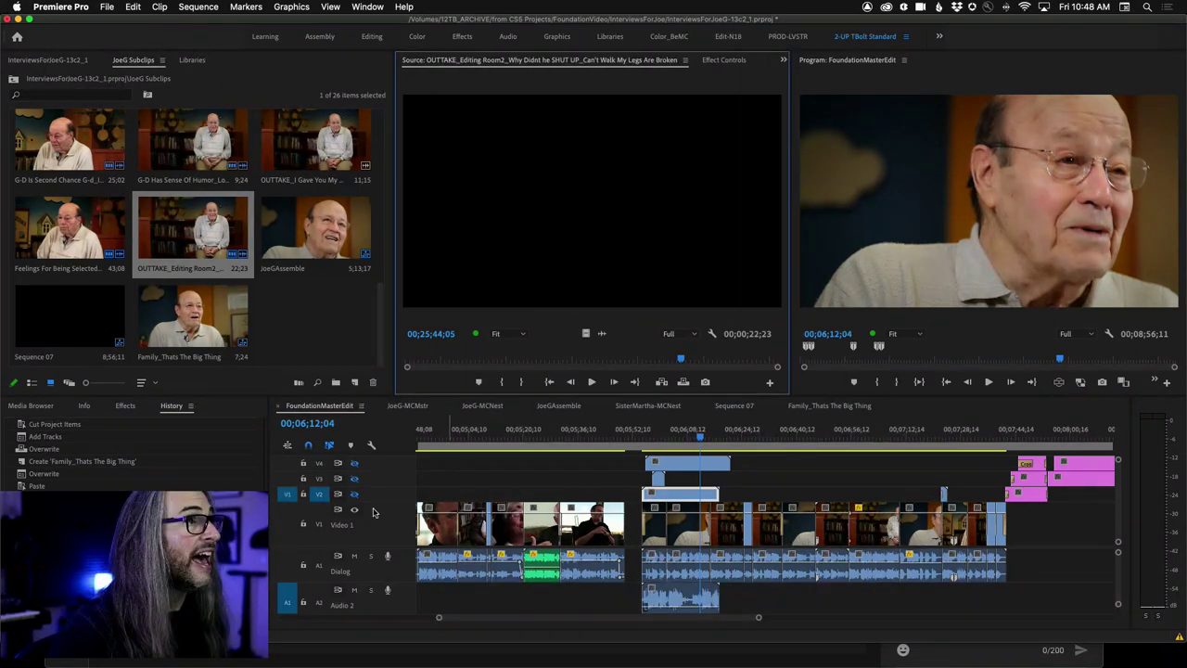
Target V3 and V4 alongside V2, and turn the output of V2, V3 and V4 back on
left_click(355, 494)
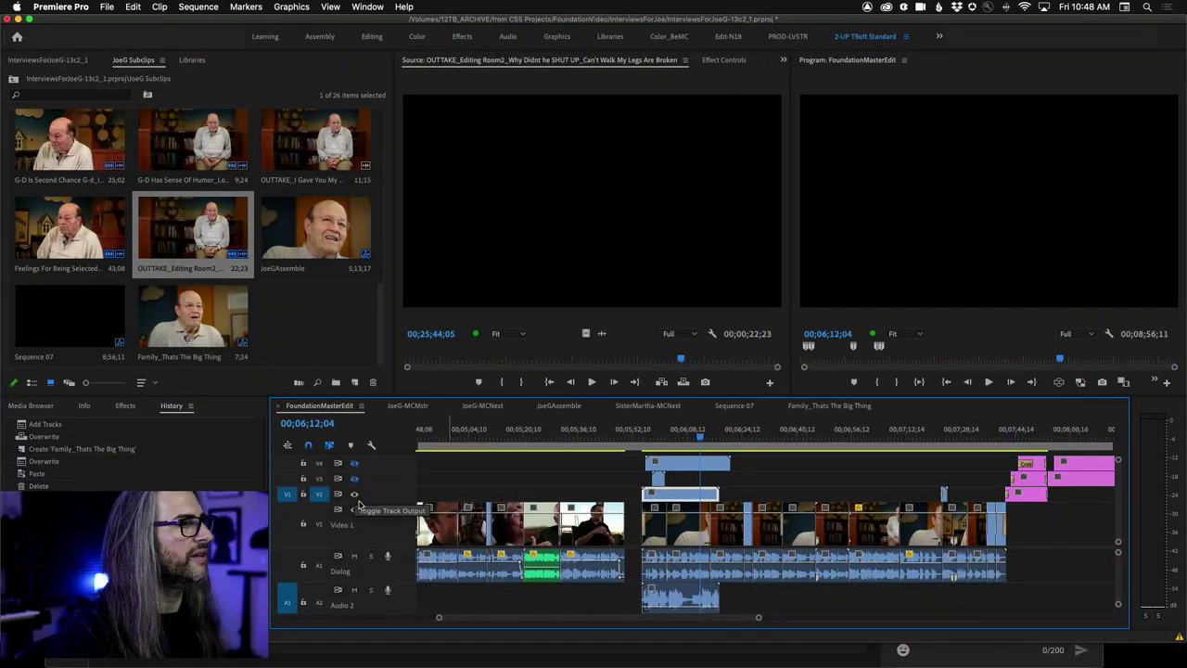
left_click(354, 479)
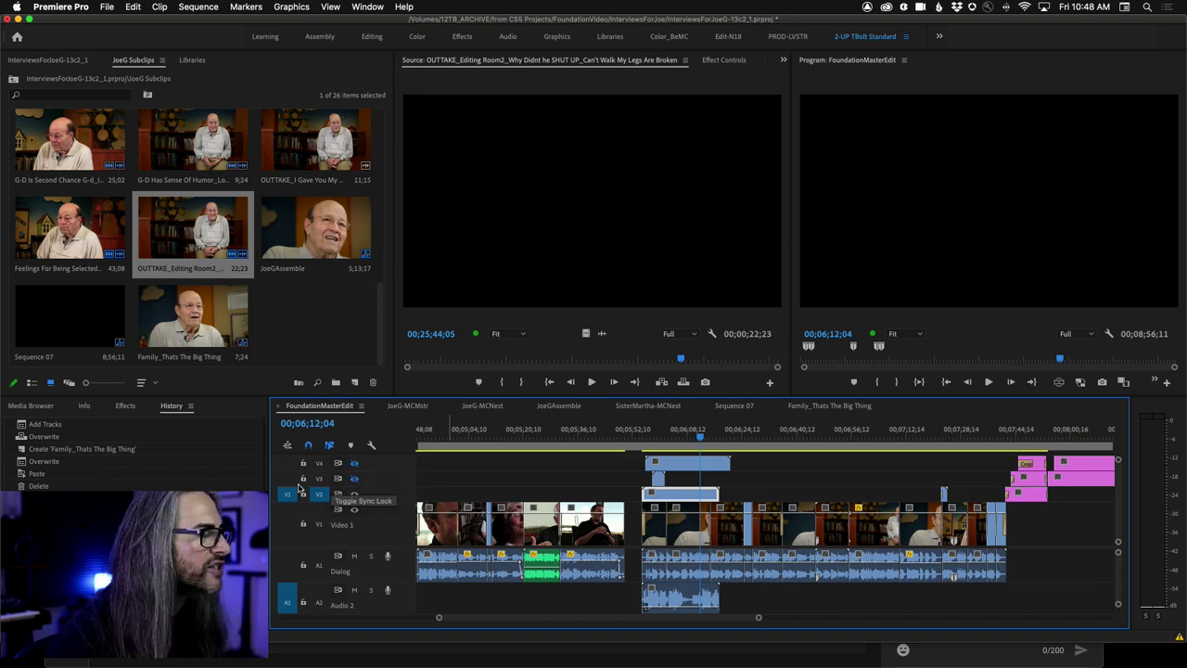
left_click(318, 478)
left_click(319, 463)
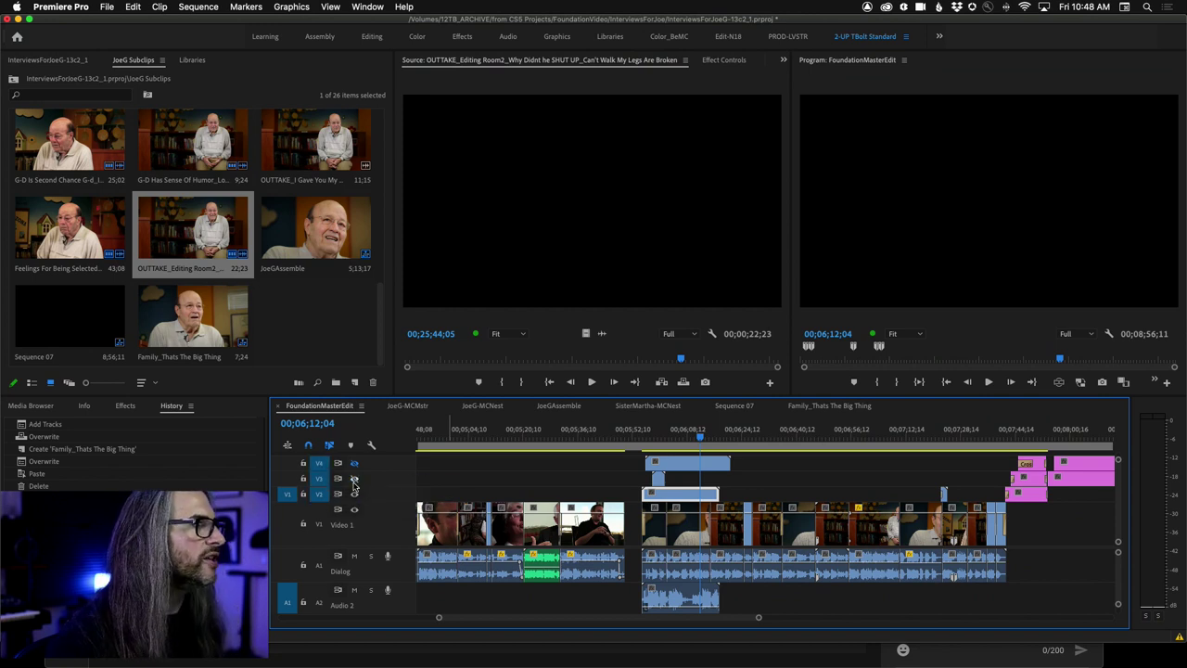
left_click(353, 464)
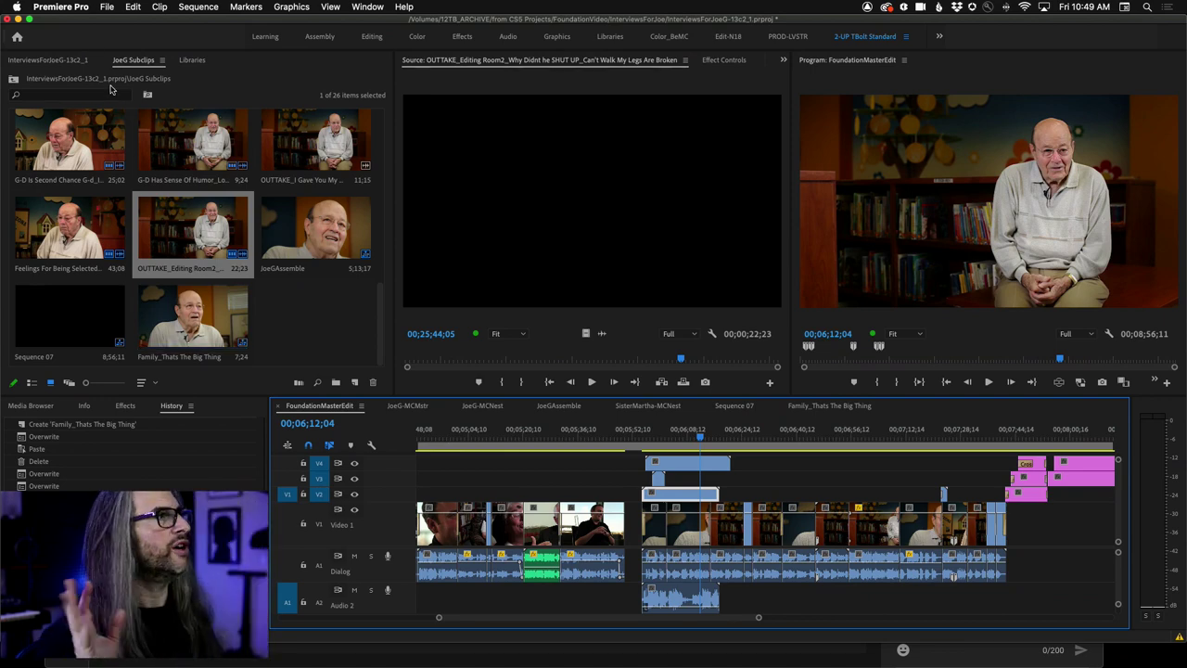
Open the JoeGAssemble sequence and load the subclip OUTTAKE_I Gave You My Whole Load into the Source Monitor
double_click(313, 239)
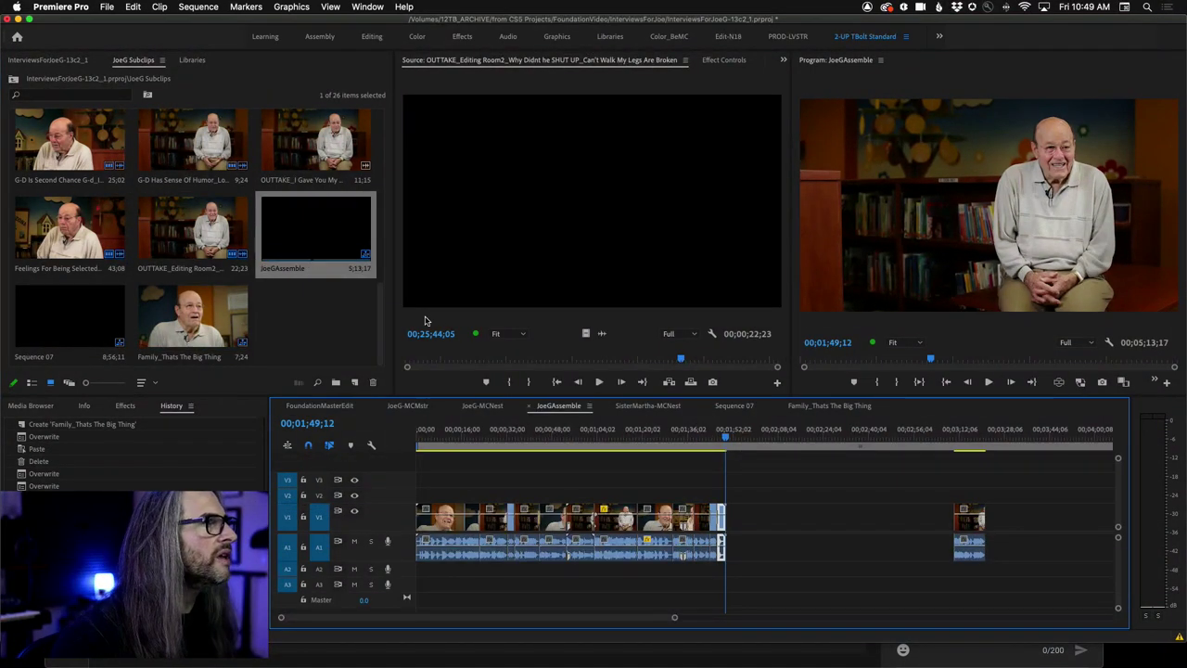
left_click_drag(677, 357, 405, 362)
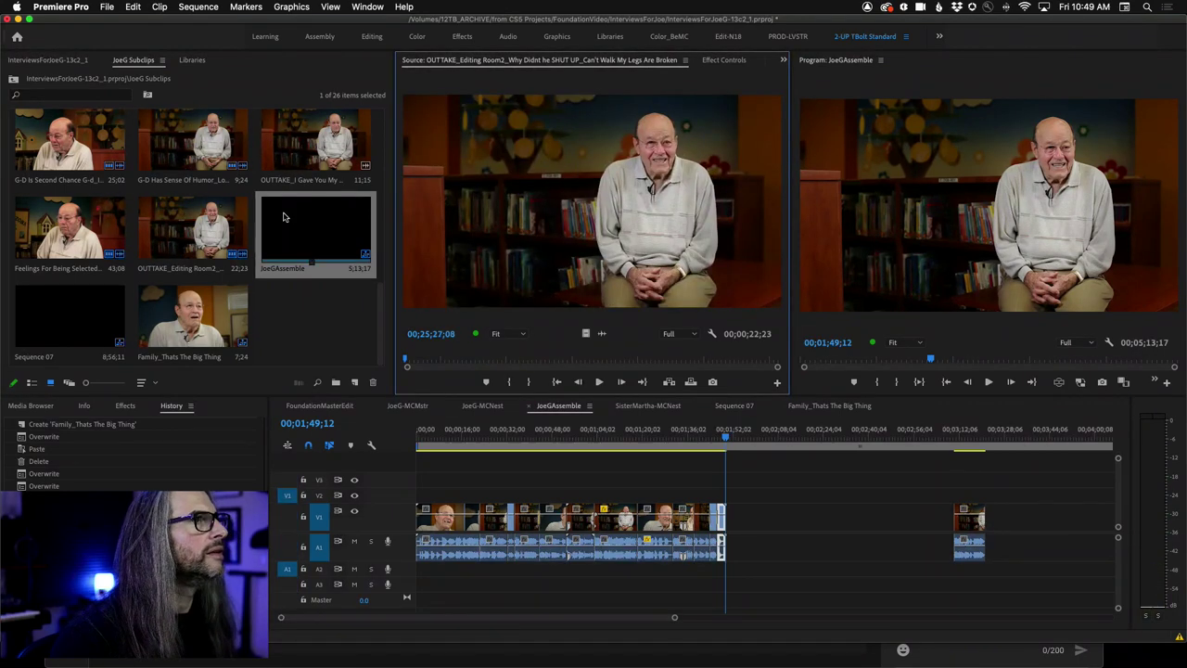
double_click(300, 137)
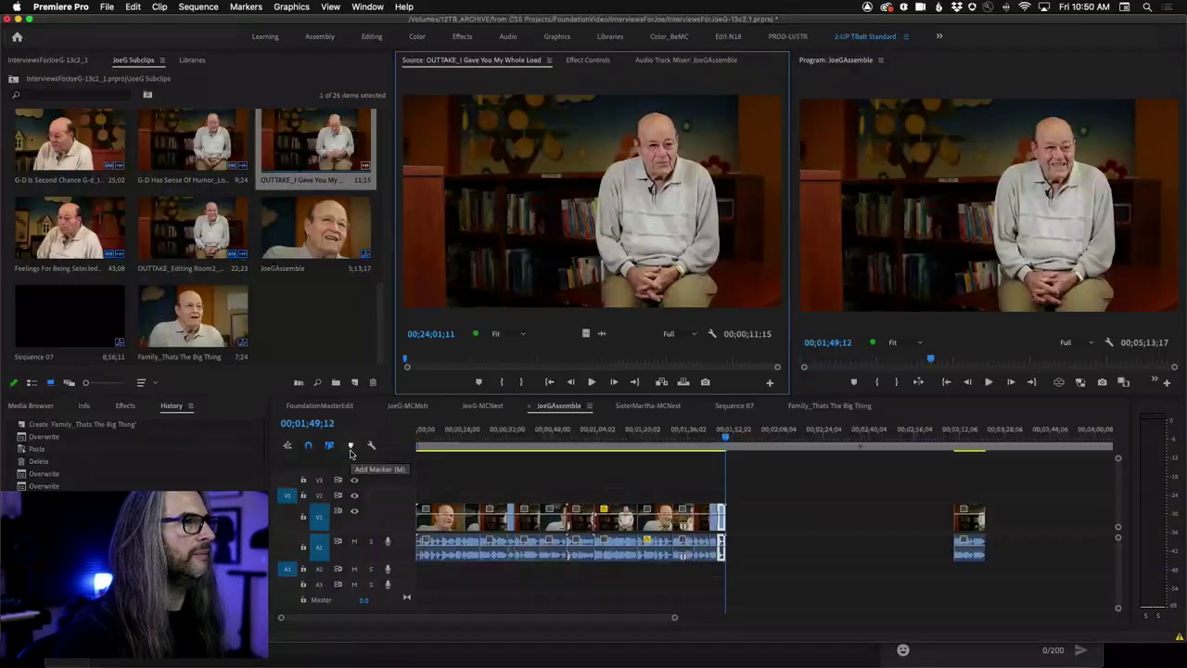
Deselect the timeline clips and add a marker to the JoeGAssemble sequence at 00;01;49;12
left_click(580, 477)
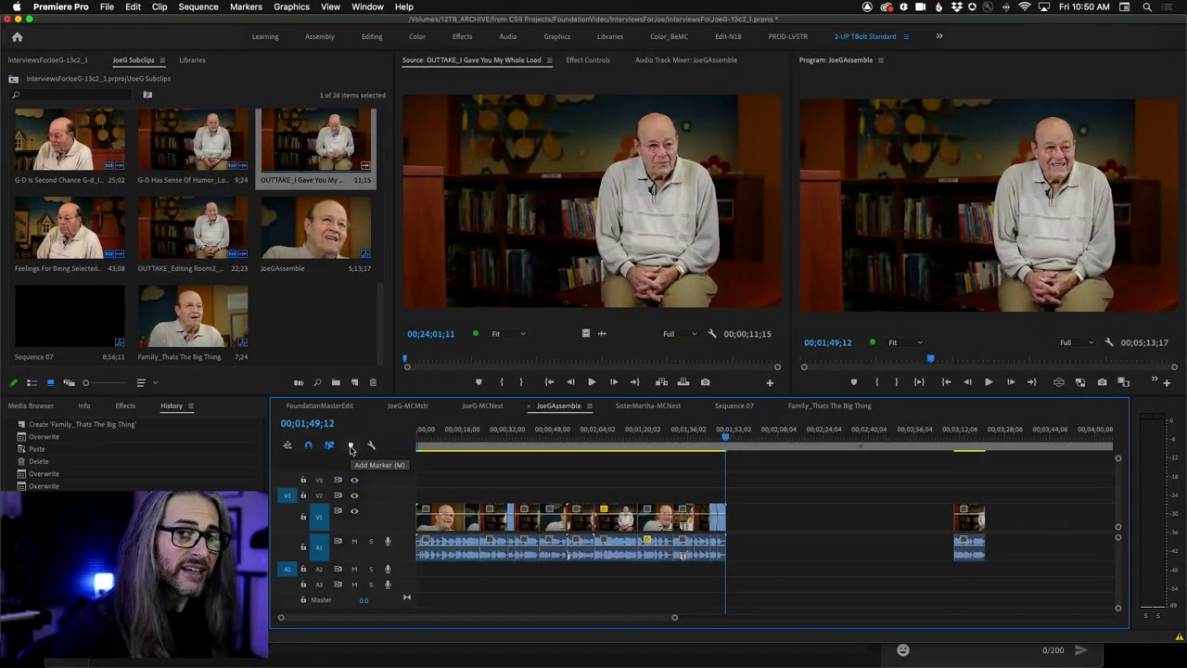
left_click(351, 446)
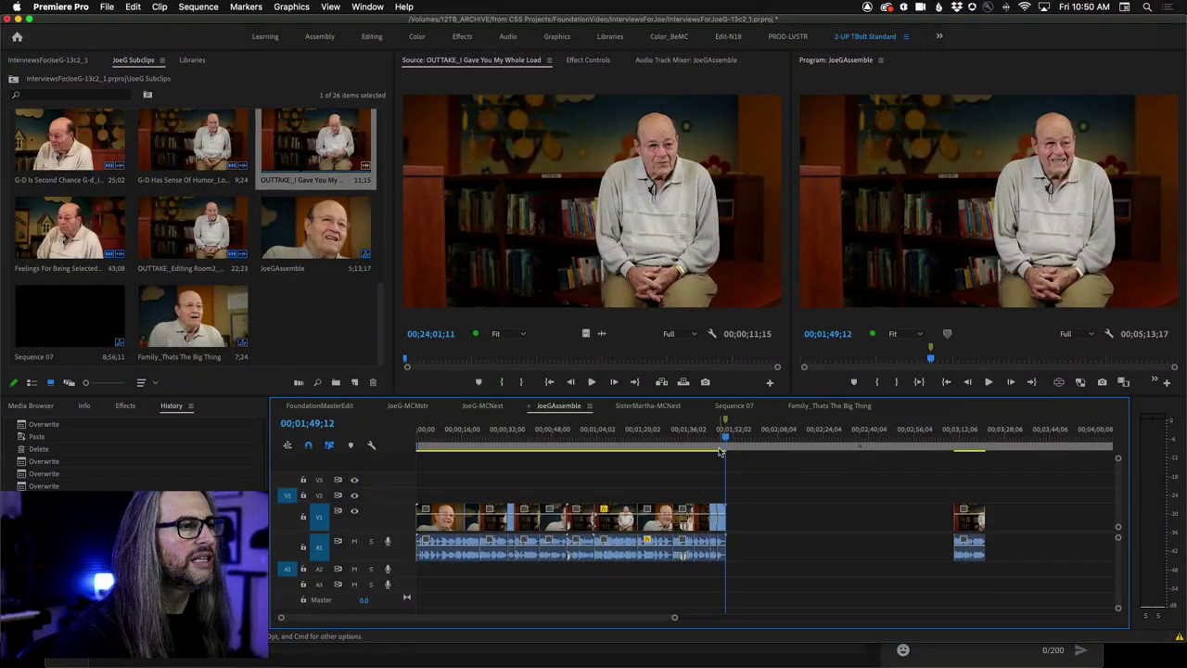
Move the sequence playhead back to 00;01;45;08, over the second-to-last clip on V1
left_click(714, 435)
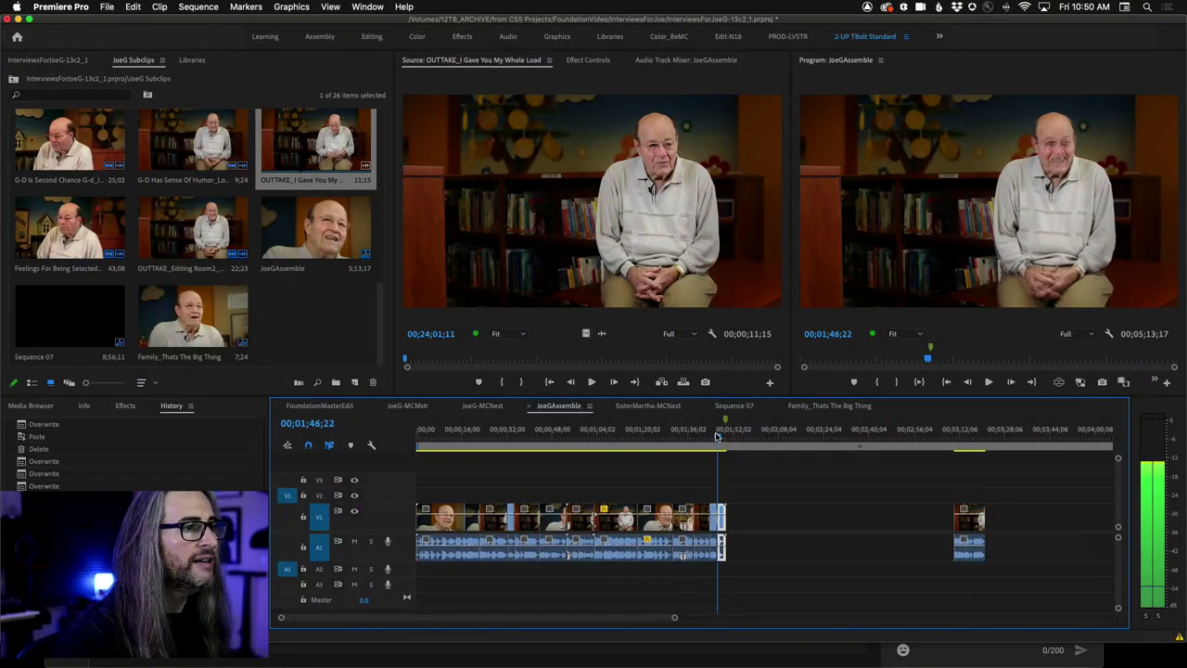
key("=")
key("=")
key("=")
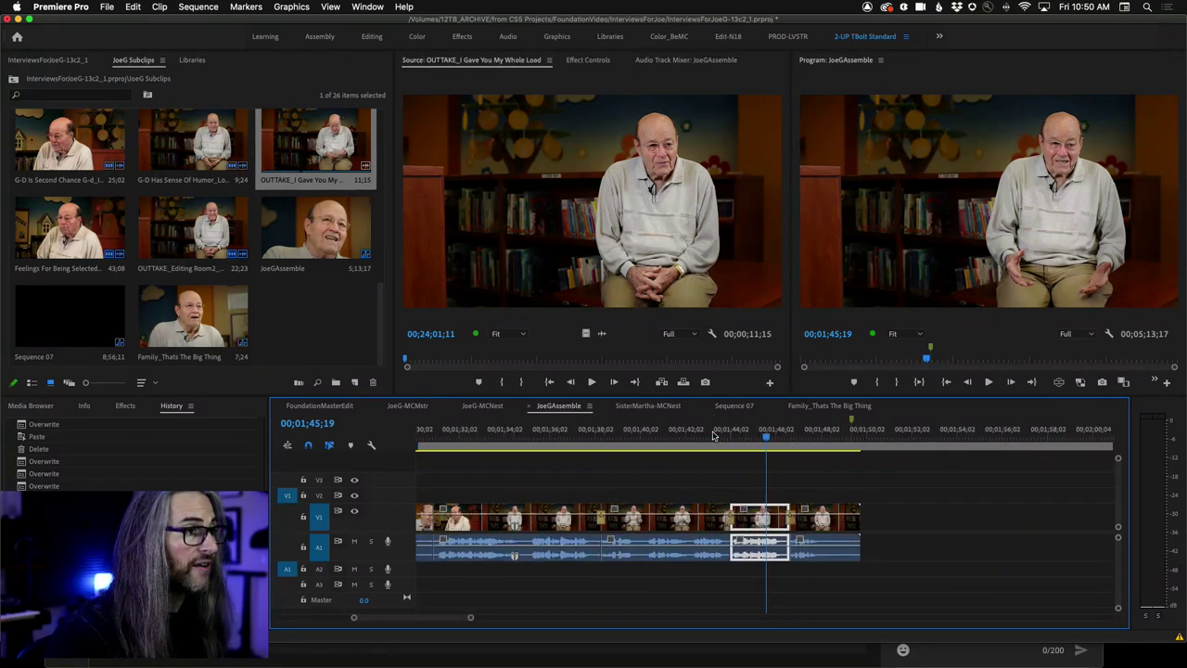
left_click(702, 436)
left_click_drag(702, 436, 749, 436)
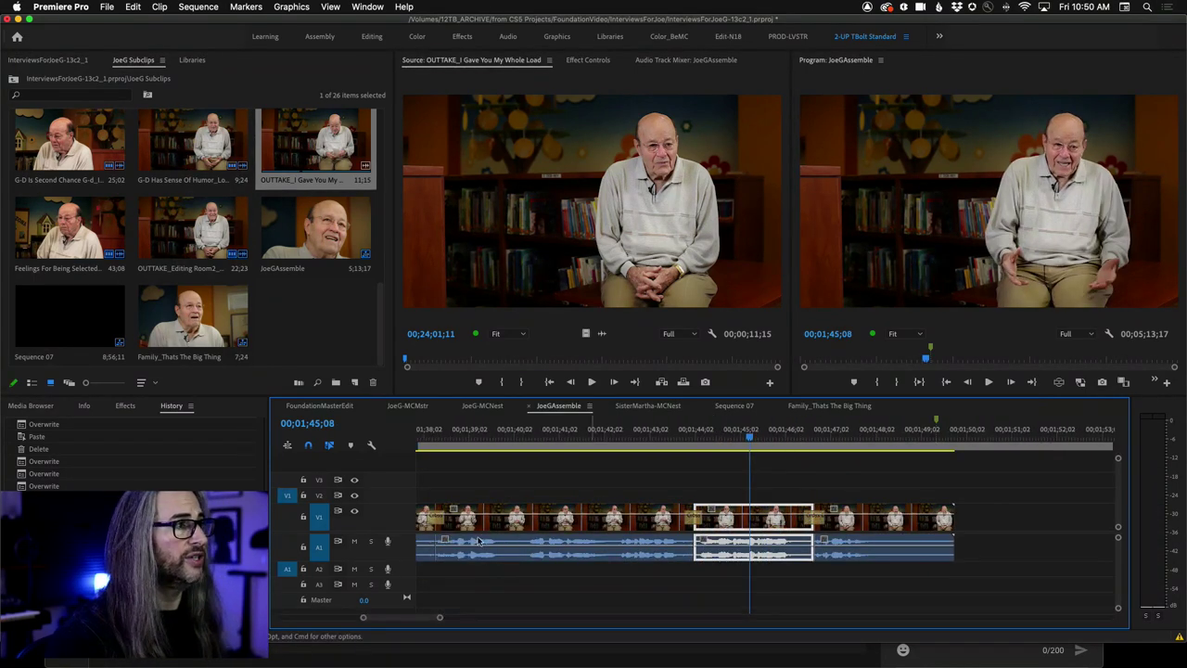
left_click_drag(753, 551, 765, 554)
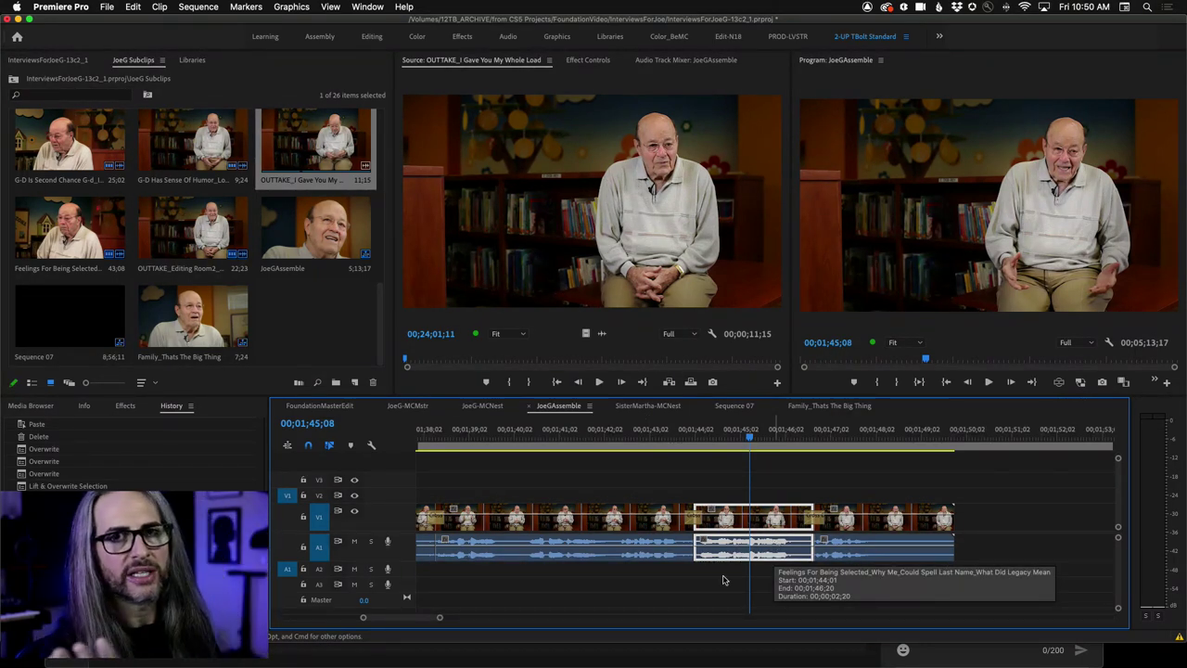
Add a marker to the source clip at 00;24;06;10 and stretch it into a range ending at 00;24;09;12
left_click_drag(406, 364, 564, 358)
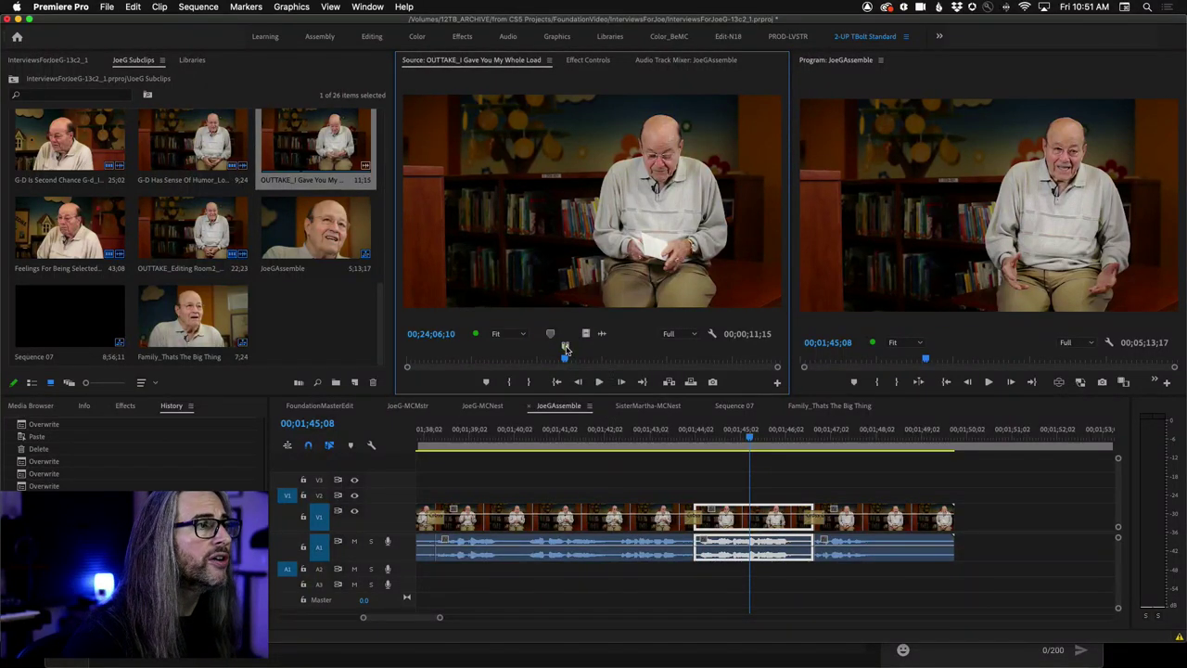
left_click_drag(565, 348, 666, 345)
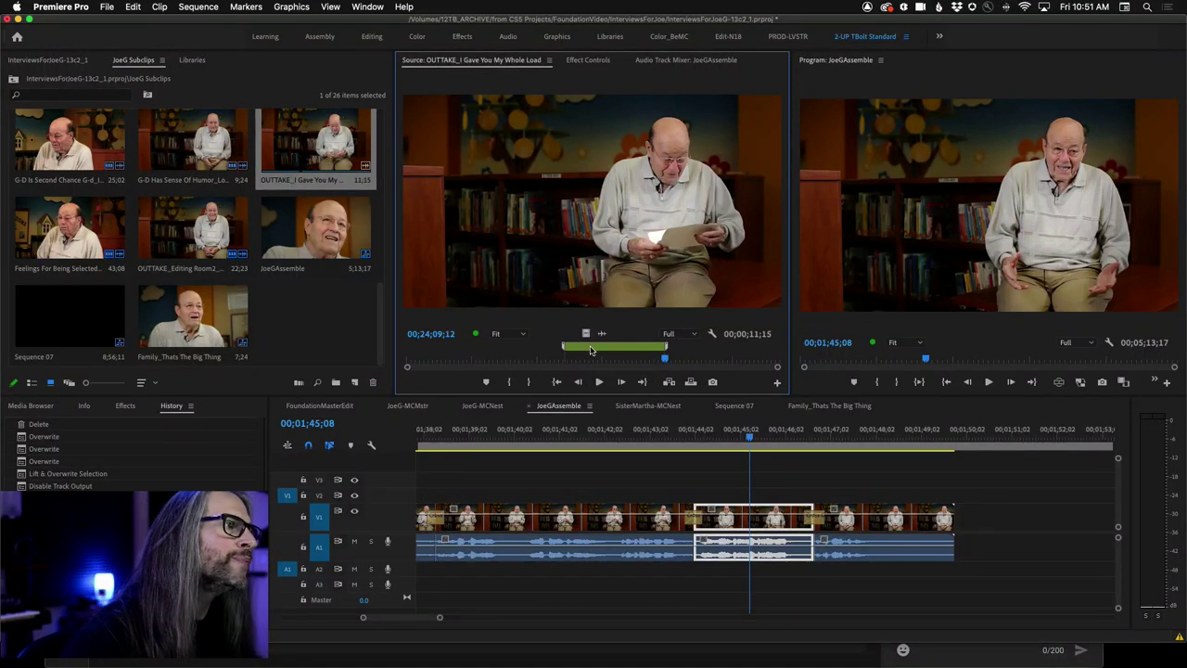
Show the Markers panel and dock it in the same group as the Program Monitor
left_click(354, 6)
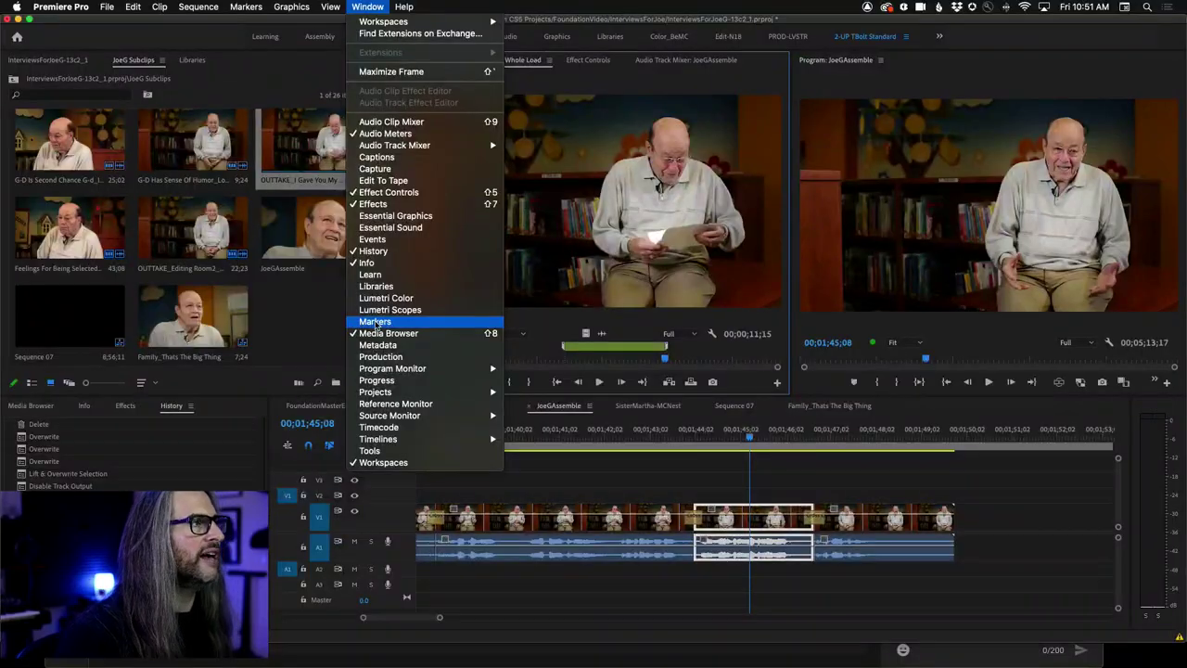
left_click(375, 322)
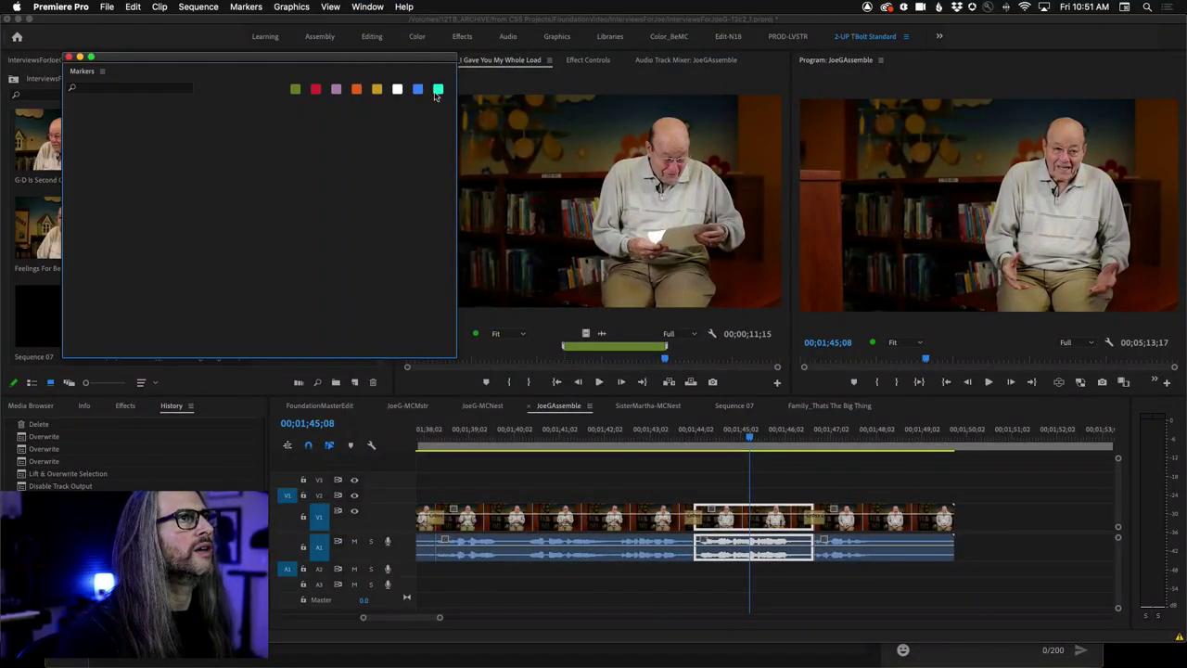
left_click_drag(108, 85, 858, 183)
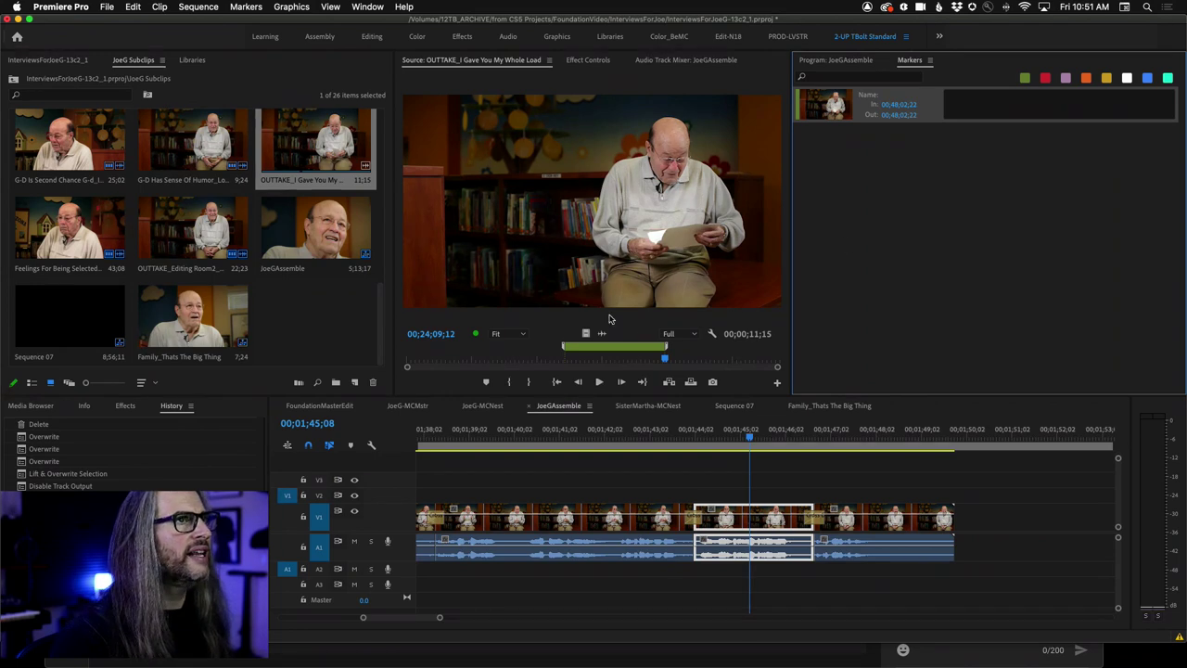
Open the source clip's range marker for editing, and try the red and lavender marker colors
double_click(602, 347)
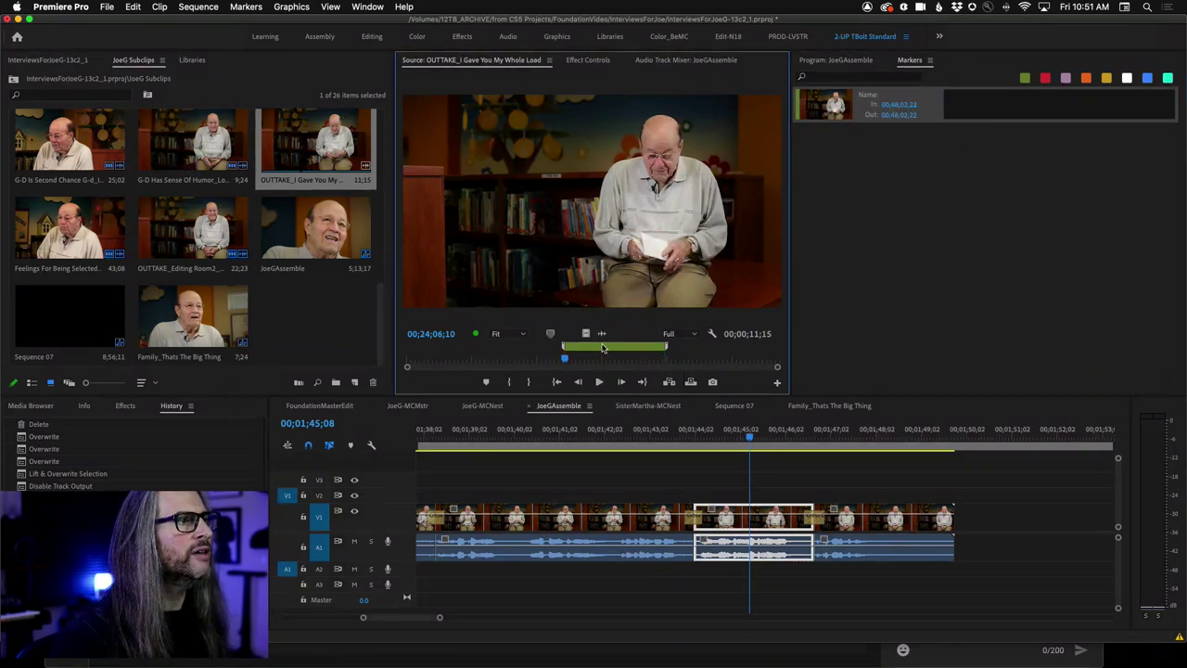
mouse_move(604, 102)
left_mouse_down()
mouse_move(388, 83)
mouse_move(535, 59)
left_mouse_up()
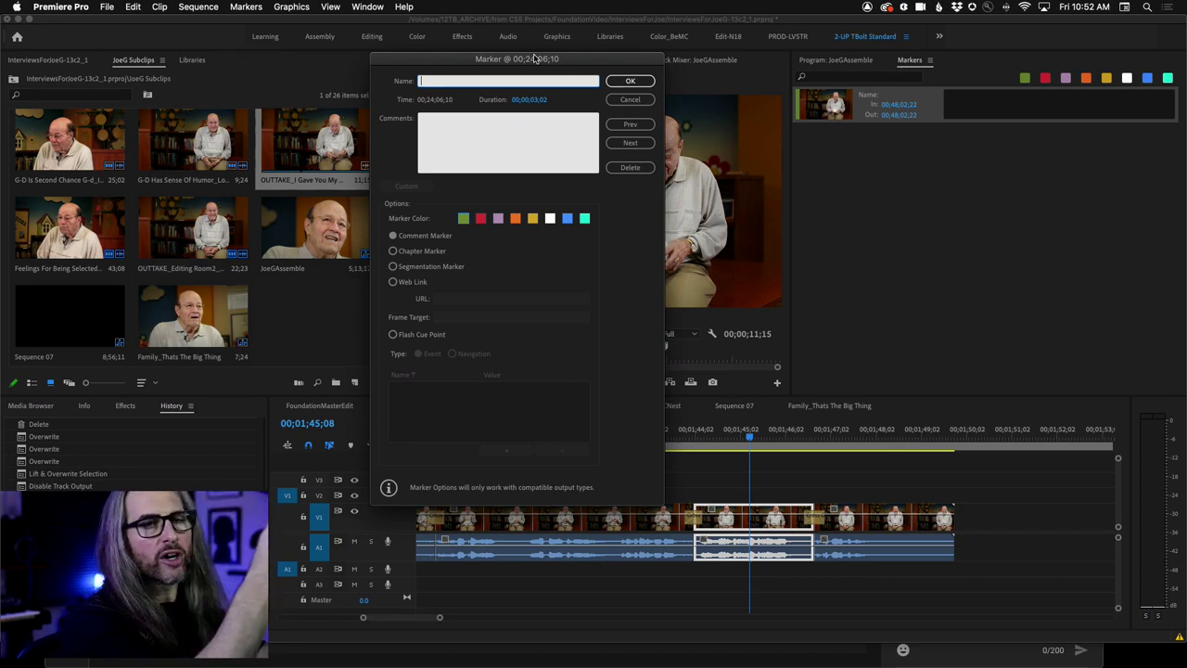
left_click(481, 218)
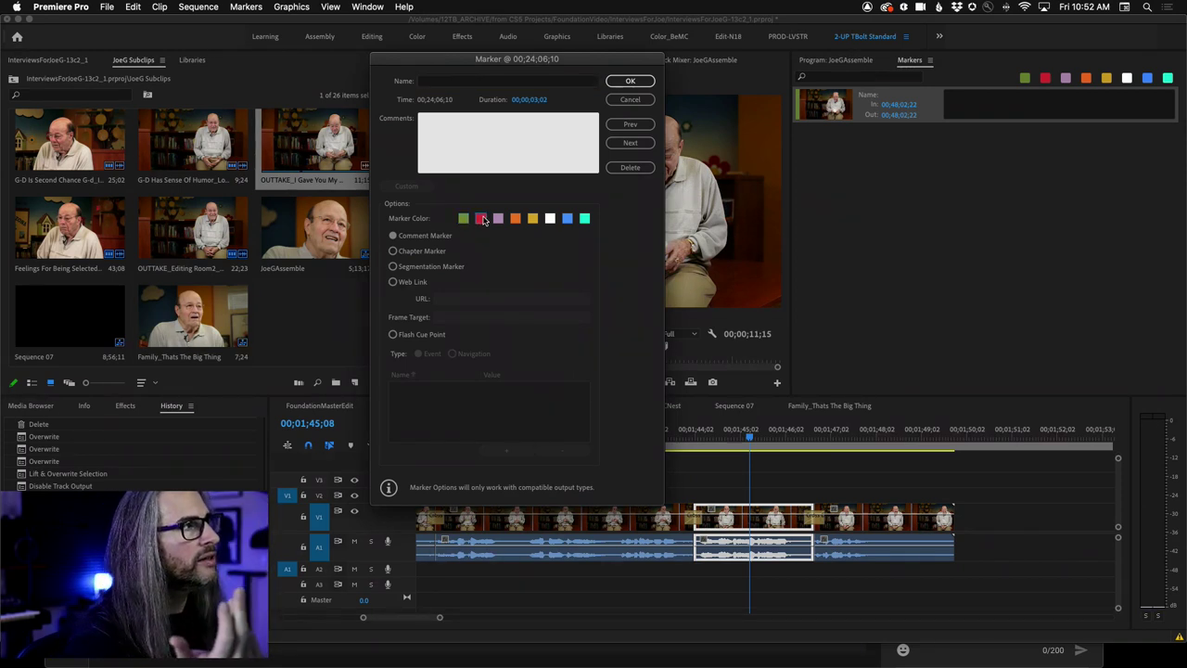
left_click(502, 220)
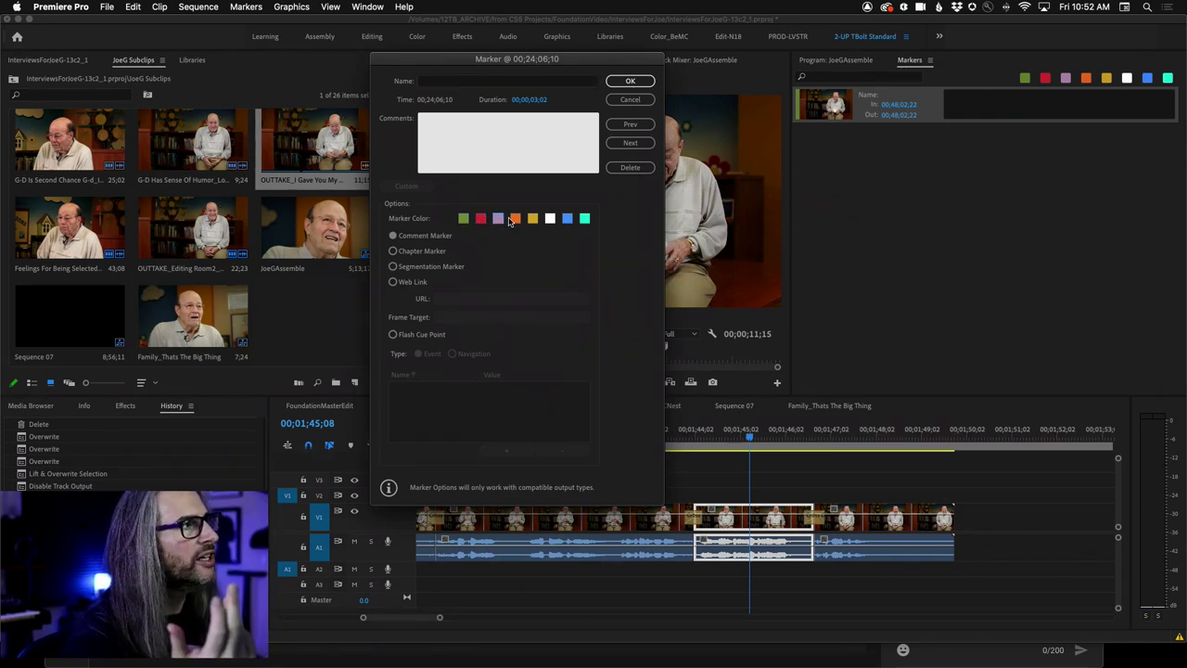
left_click(481, 82)
left_click_drag(456, 60, 441, 155)
left_click(477, 229)
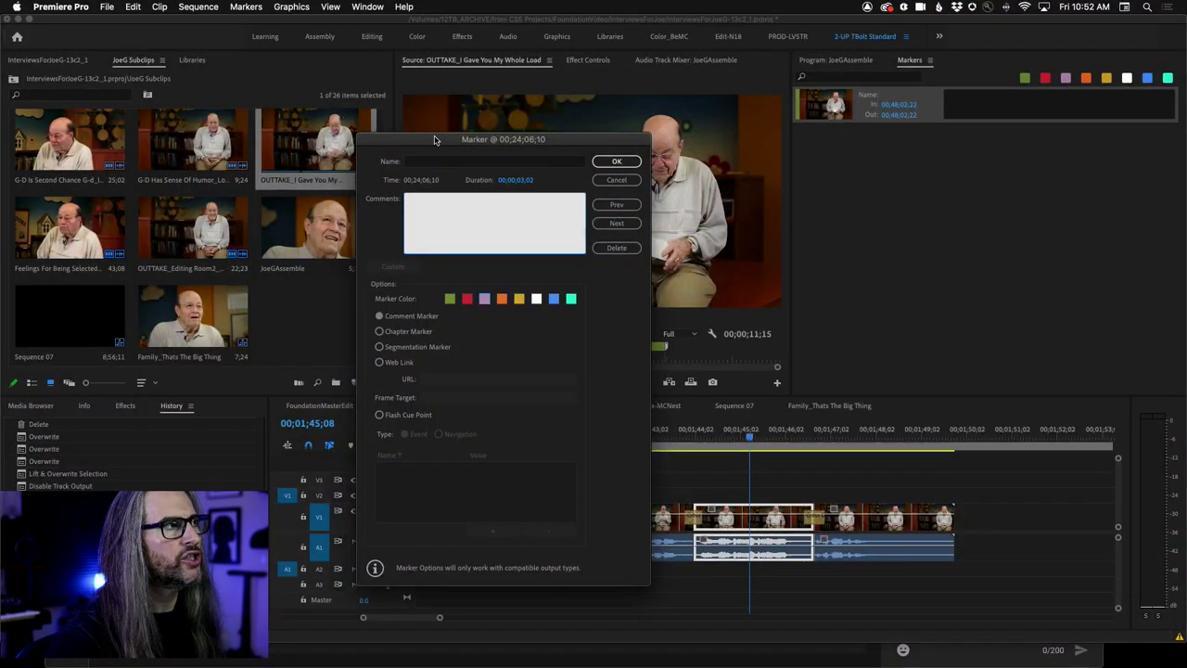
mouse_move(434, 139)
left_mouse_down()
mouse_move(470, 131)
mouse_move(506, 100)
left_mouse_up()
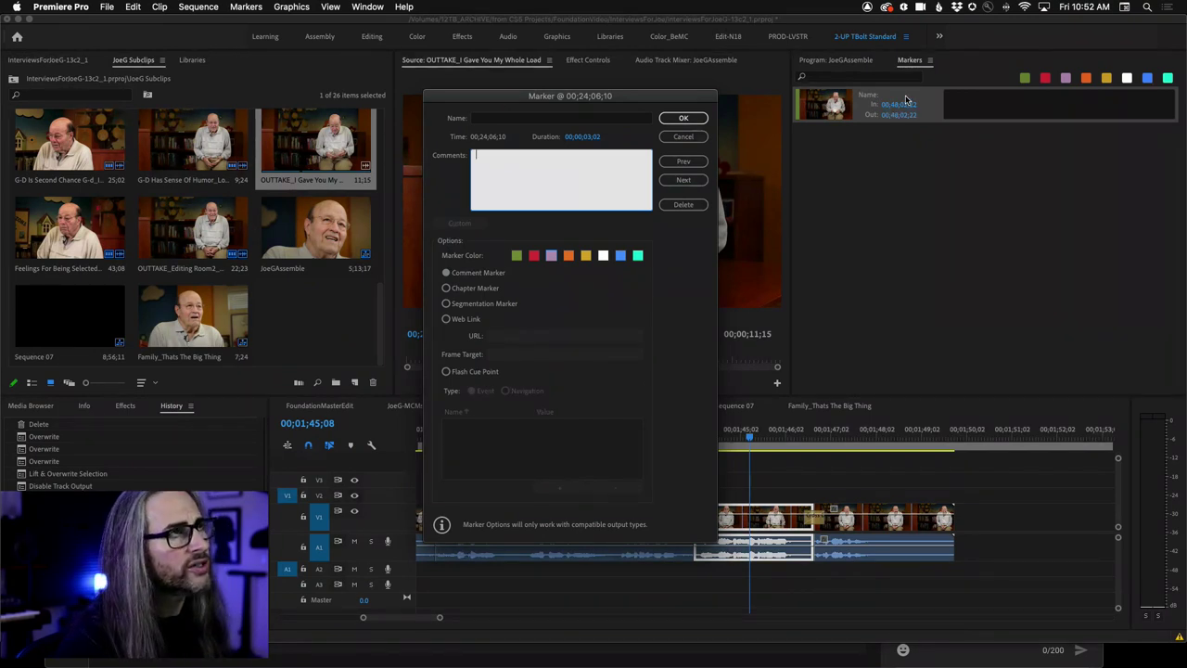
Set the marker color to red, name the marker "Joe looks at his notes" and accept the settings
left_click(533, 255)
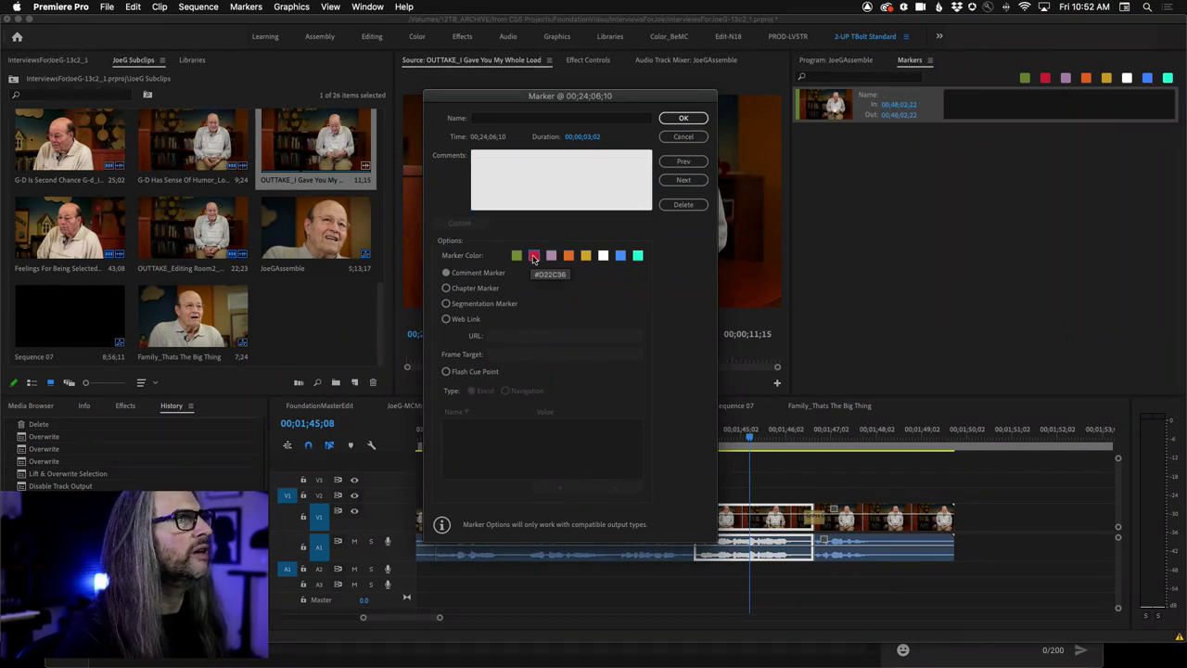
left_click(496, 119)
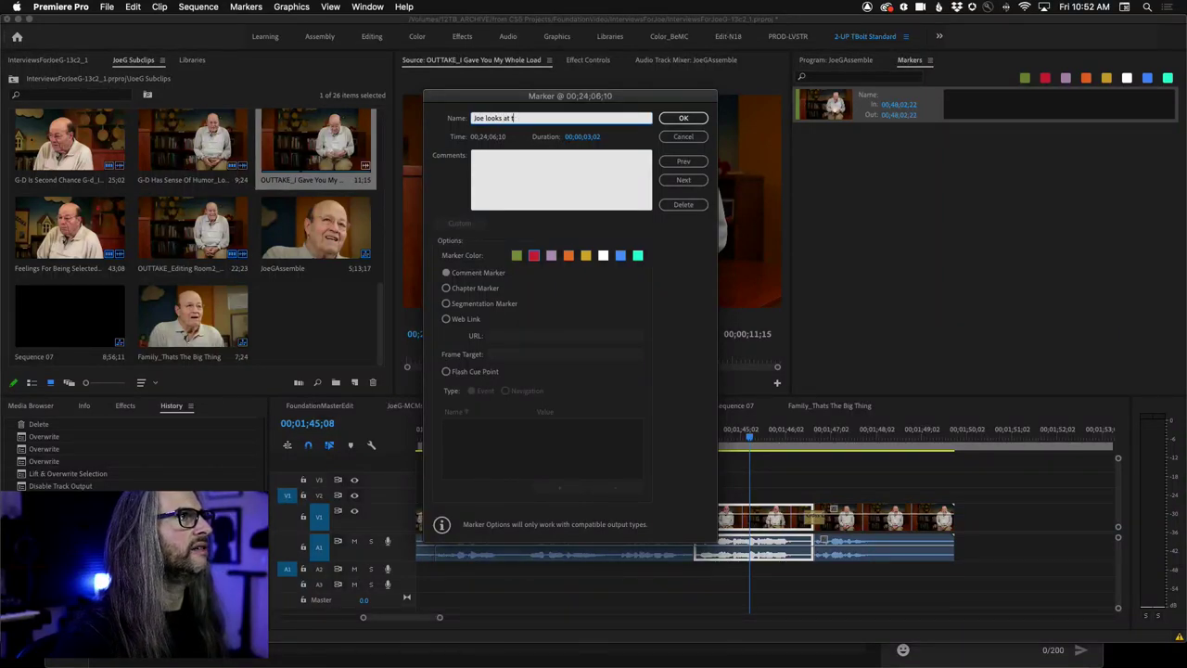
type("Joe looks at his notes")
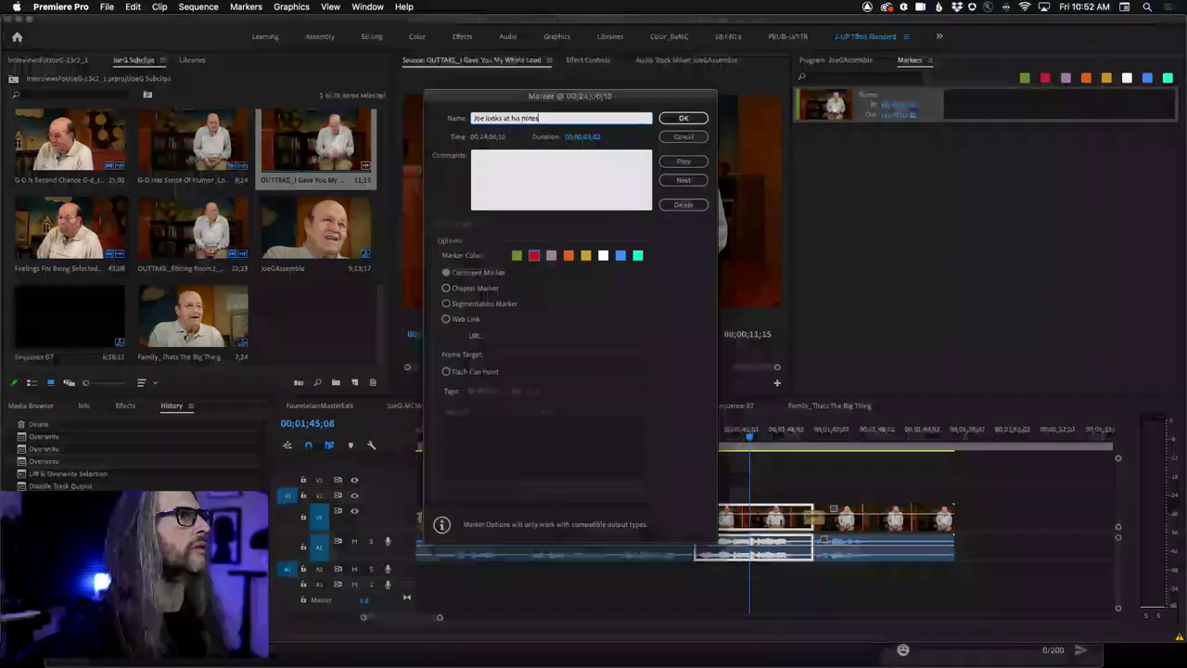
left_click(683, 119)
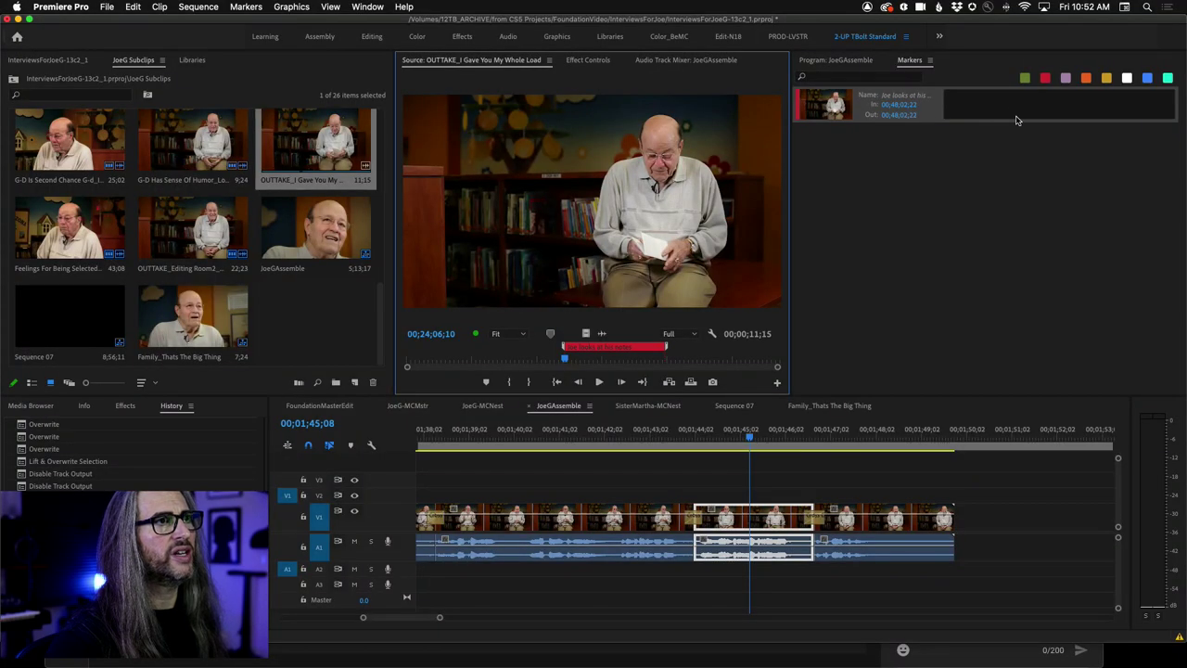
Add the comment BEST to the marker in the marker list, and scrub the source clip back to its start at 00;24;01;11
left_click(1092, 116)
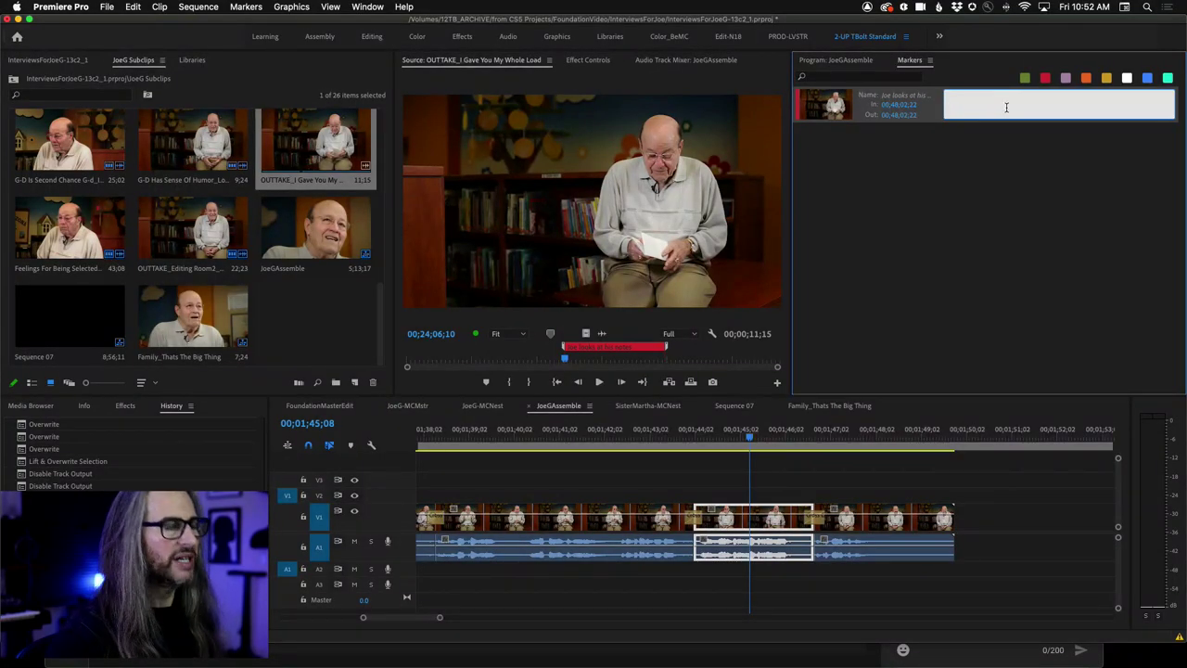
type("BEST")
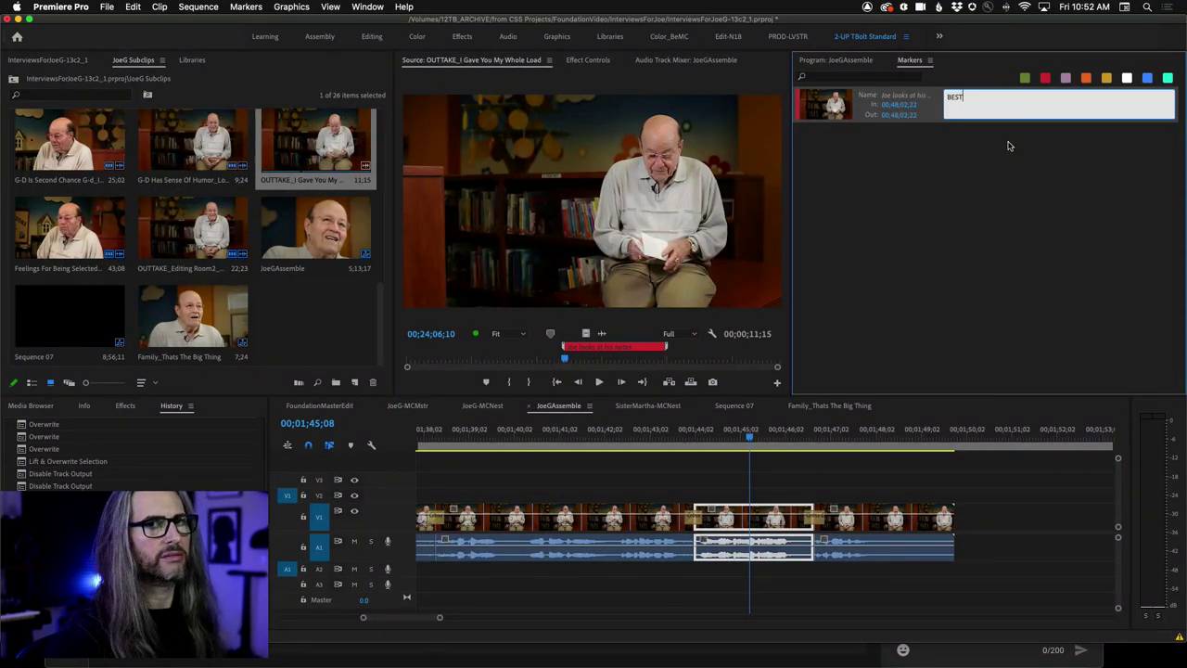
left_click_drag(570, 361, 758, 351)
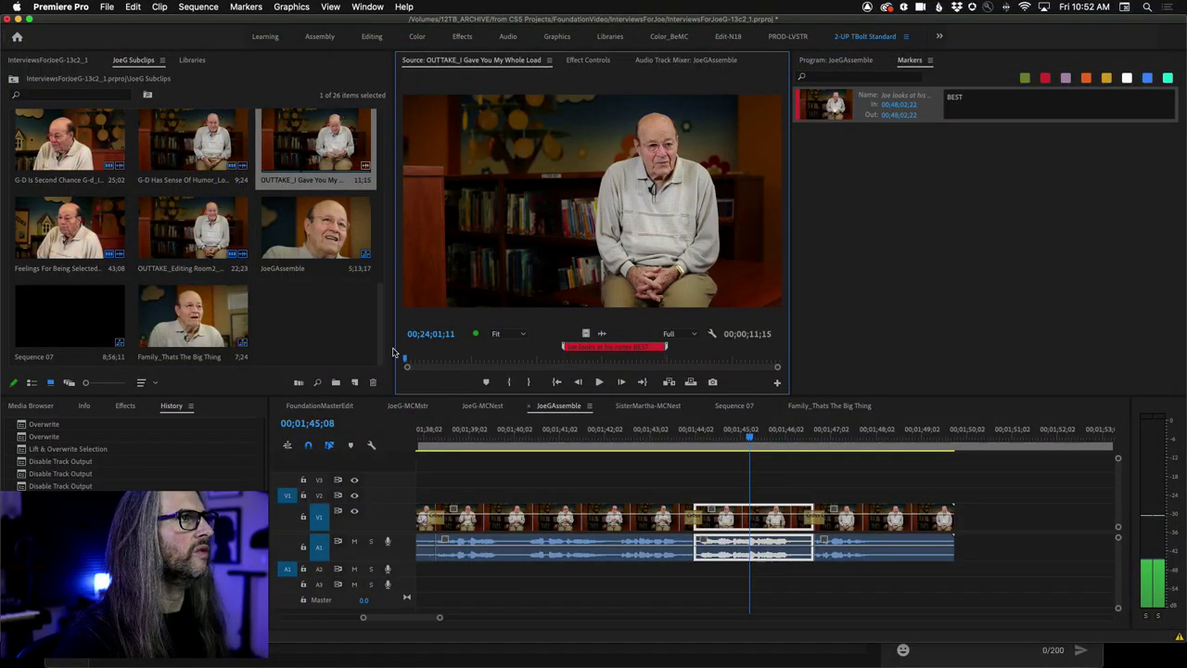
left_click_drag(414, 353, 403, 351)
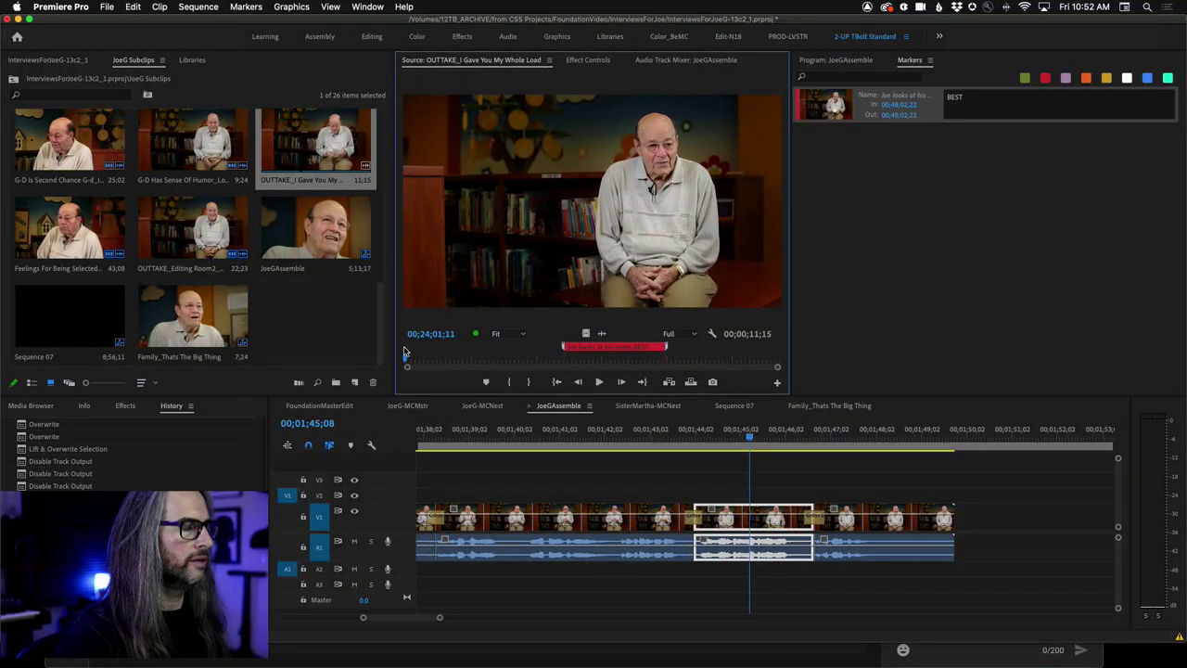
Add a marker at the start of the source clip and extend its range to 00;24;03;14
key("m")
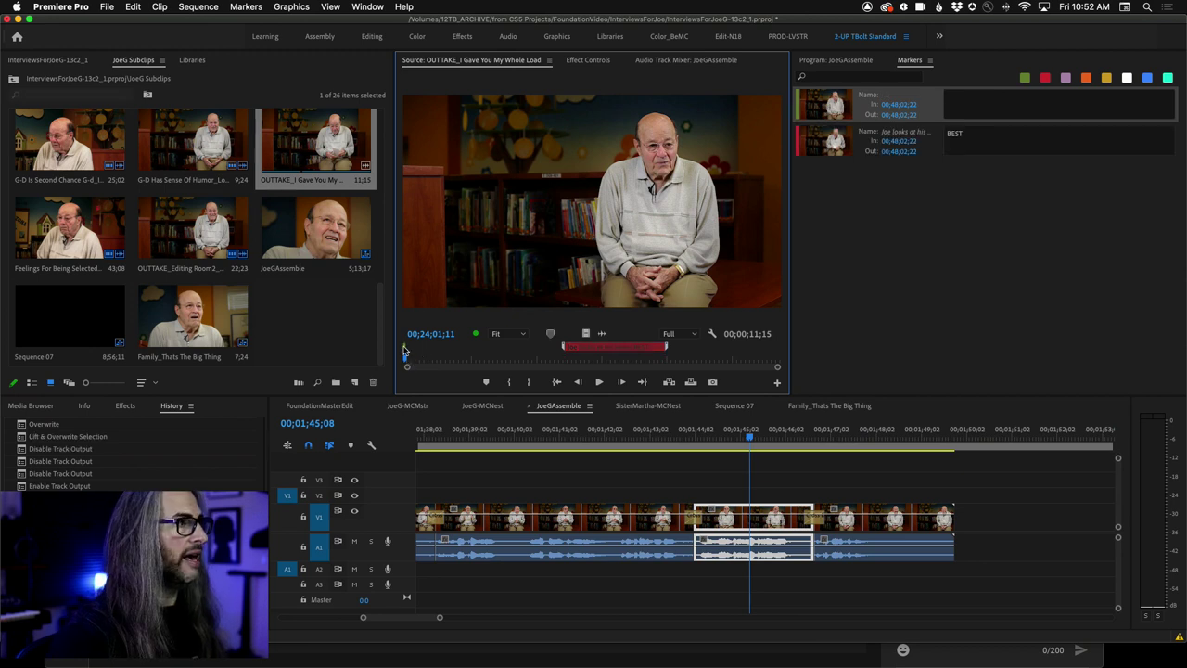
key("space")
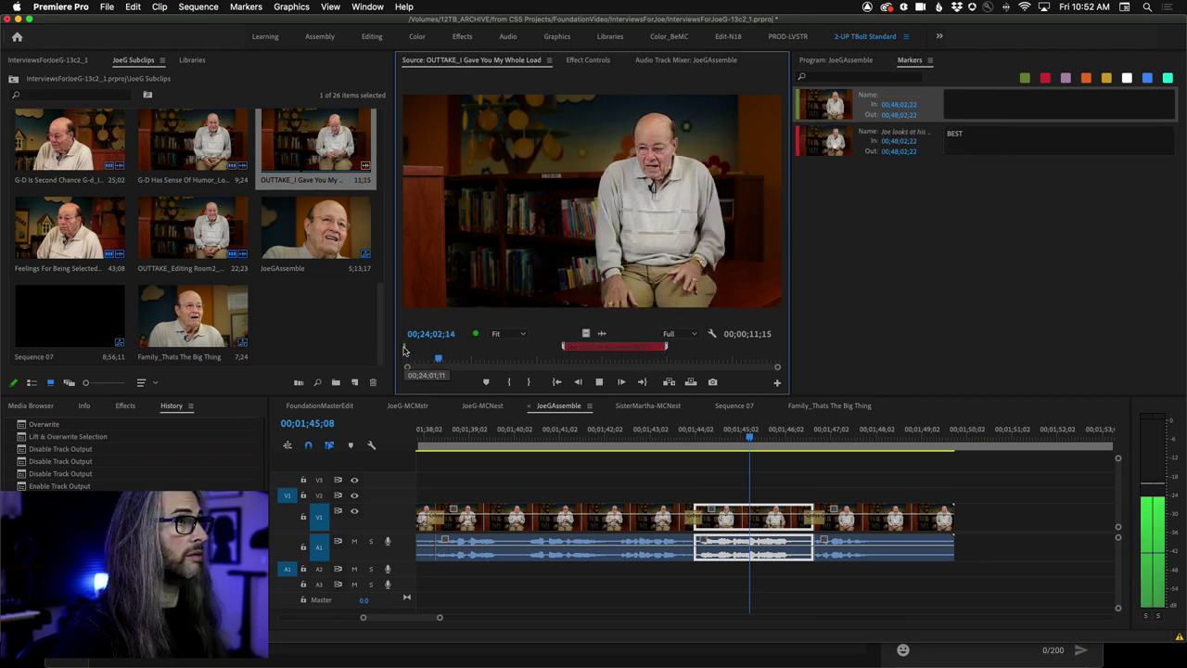
key("space")
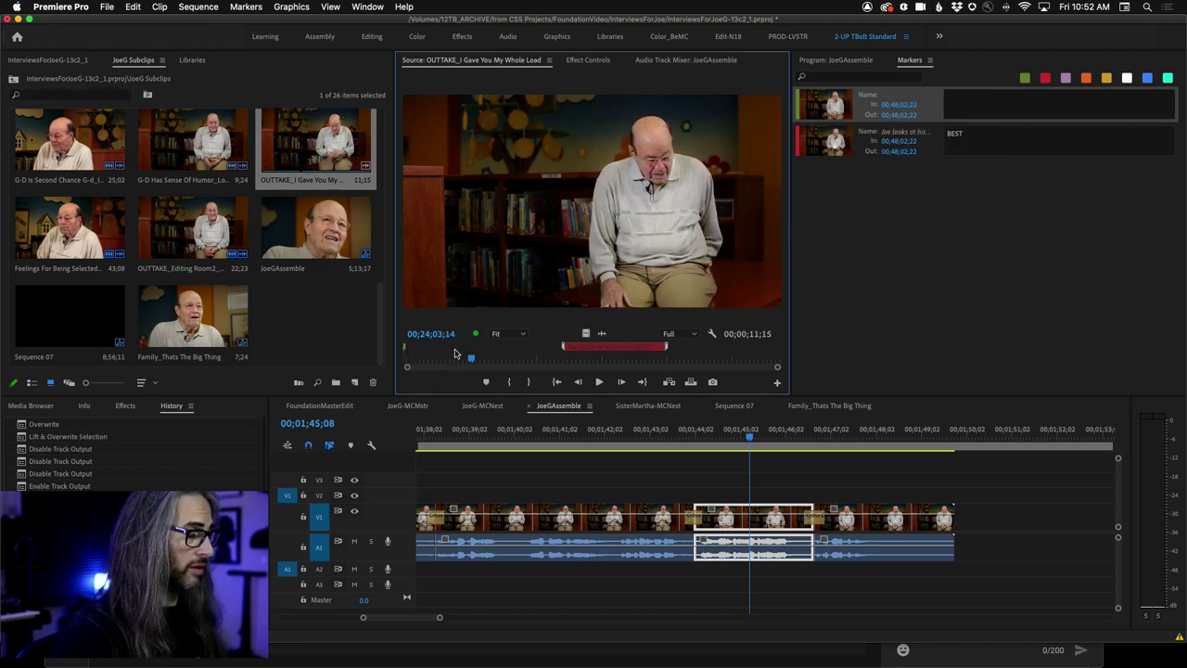
left_click_drag(403, 349, 473, 355)
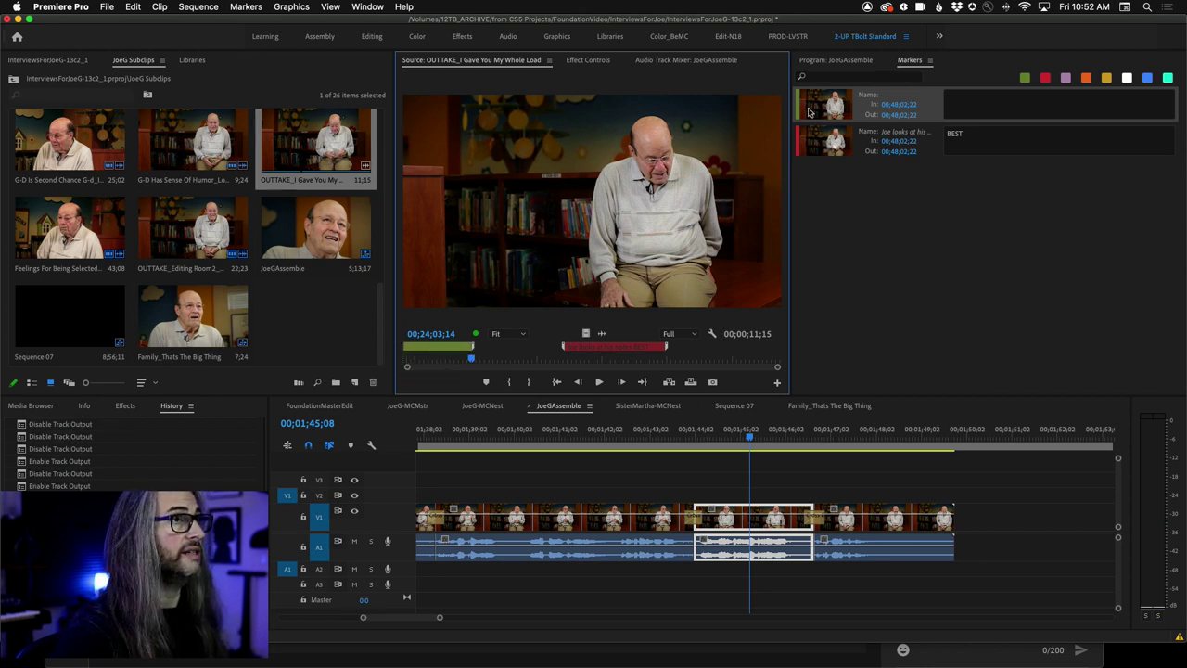
Name the new green marker "Joe raises his hands" in the marker list and add the comment GOOD
left_click(898, 94)
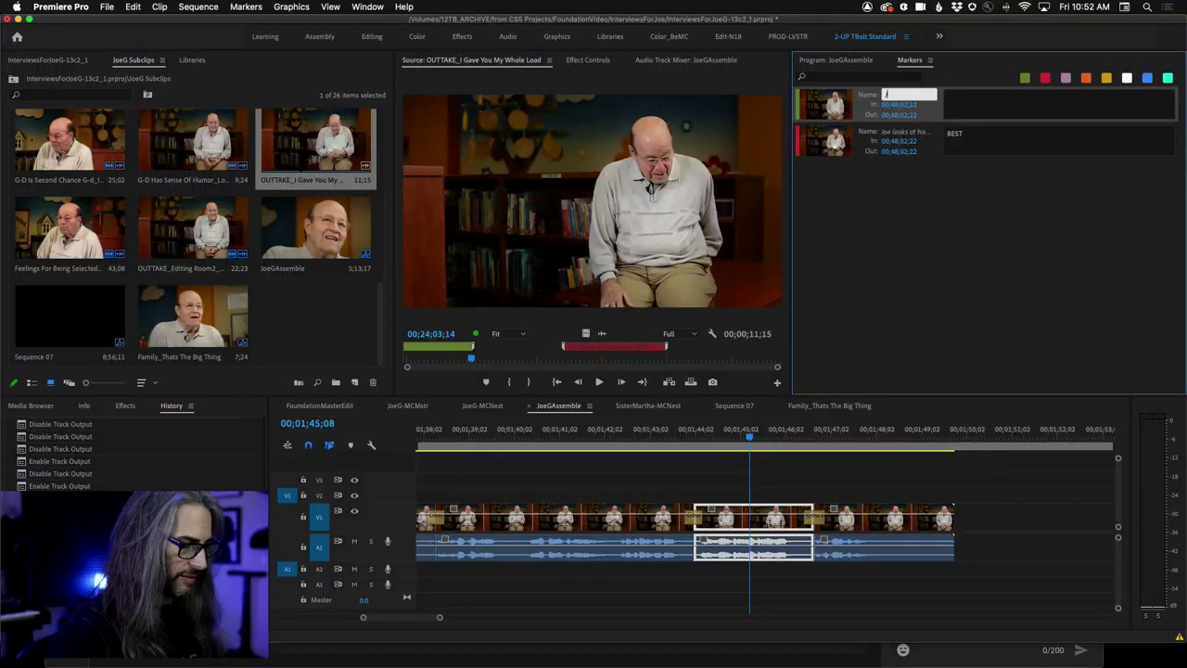
type("Joe looks at his")
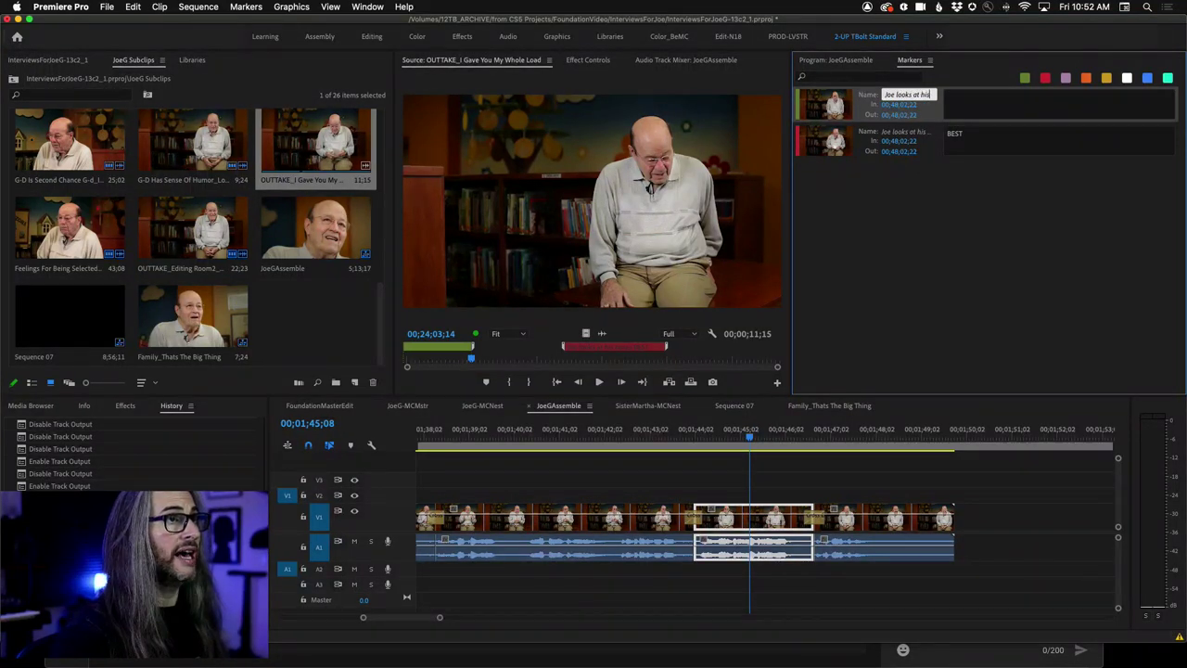
key("BackSpace")
key("BackSpace")
key("BackSpace")
key("BackSpace")
key("BackSpace")
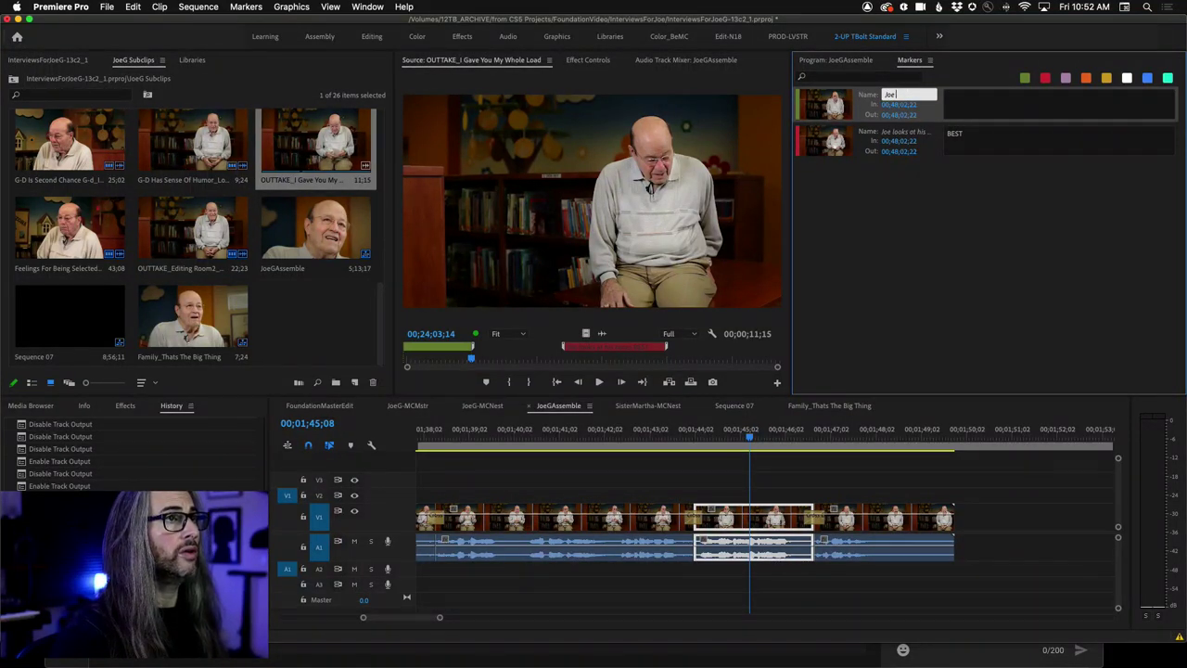
type("rouses his hands")
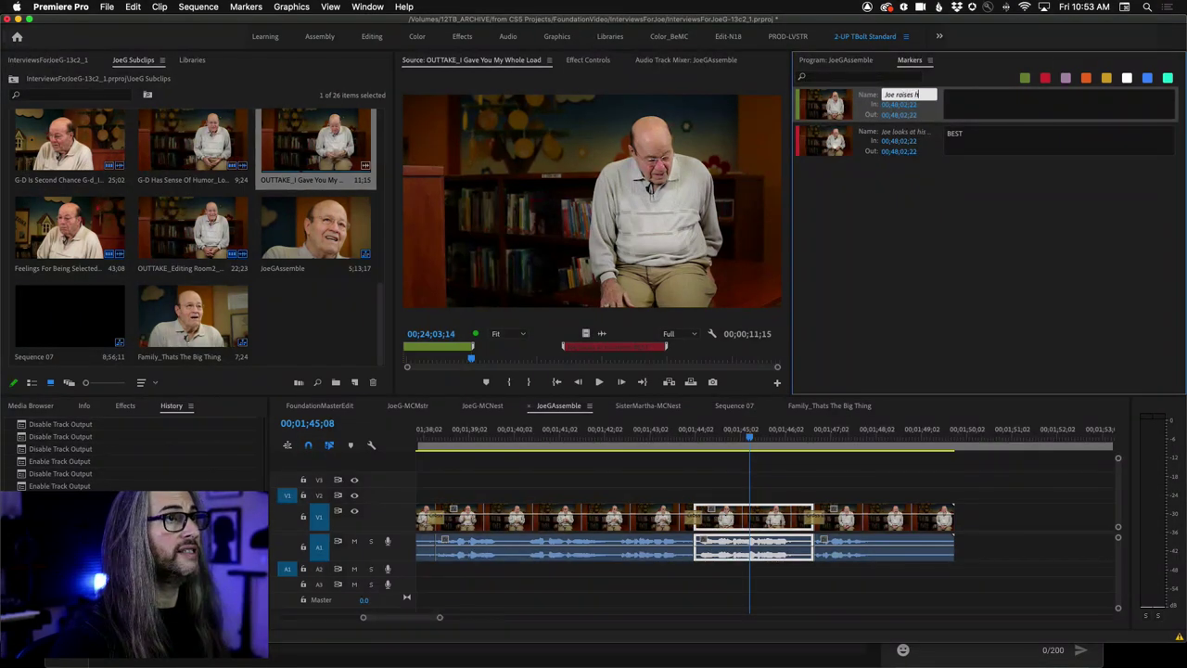
left_click(949, 104)
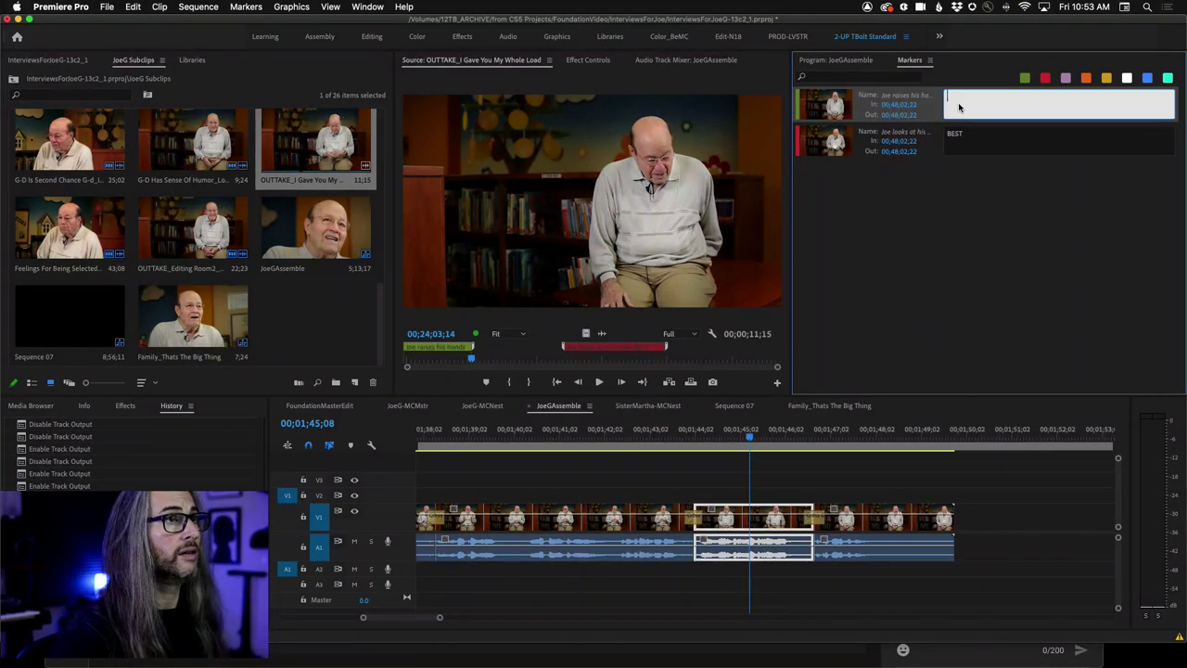
type("GOOD")
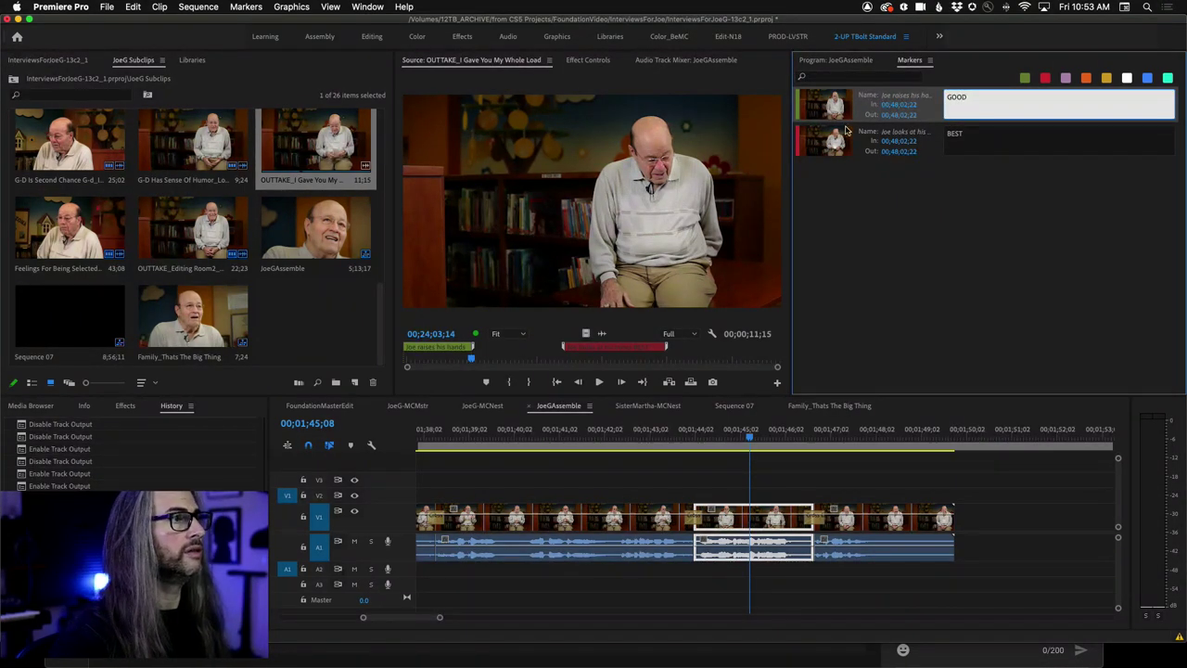
Add another source clip marker at 00;24;10;15, open its settings and set its color to orange
left_click_drag(473, 360, 700, 360)
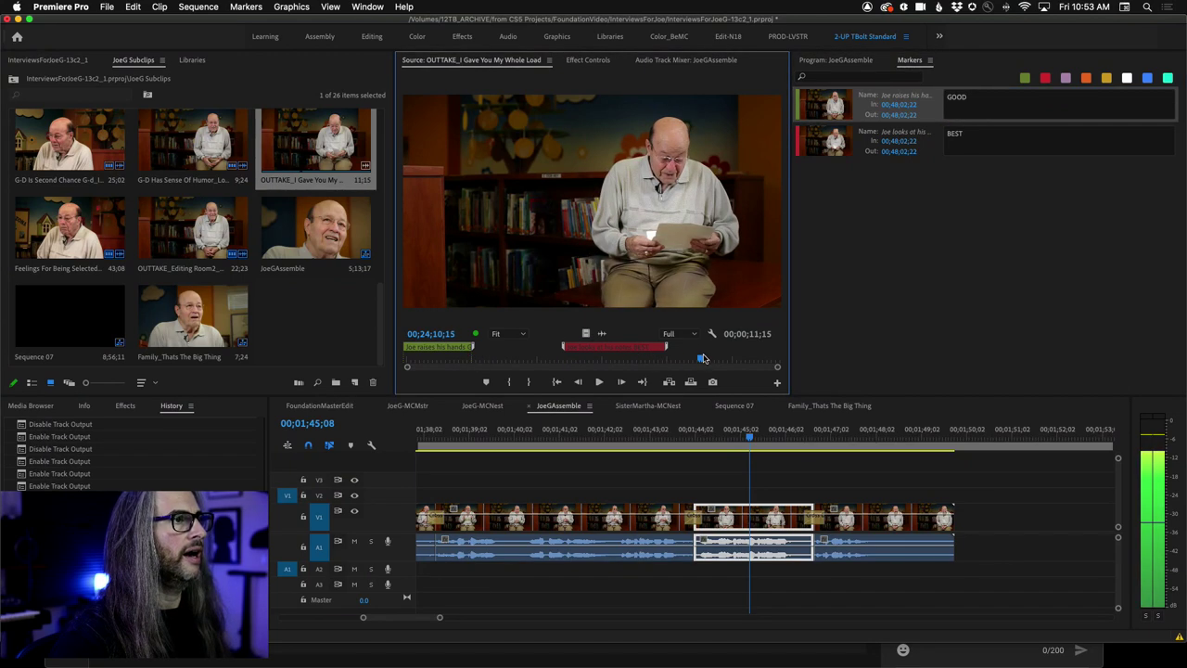
key("m")
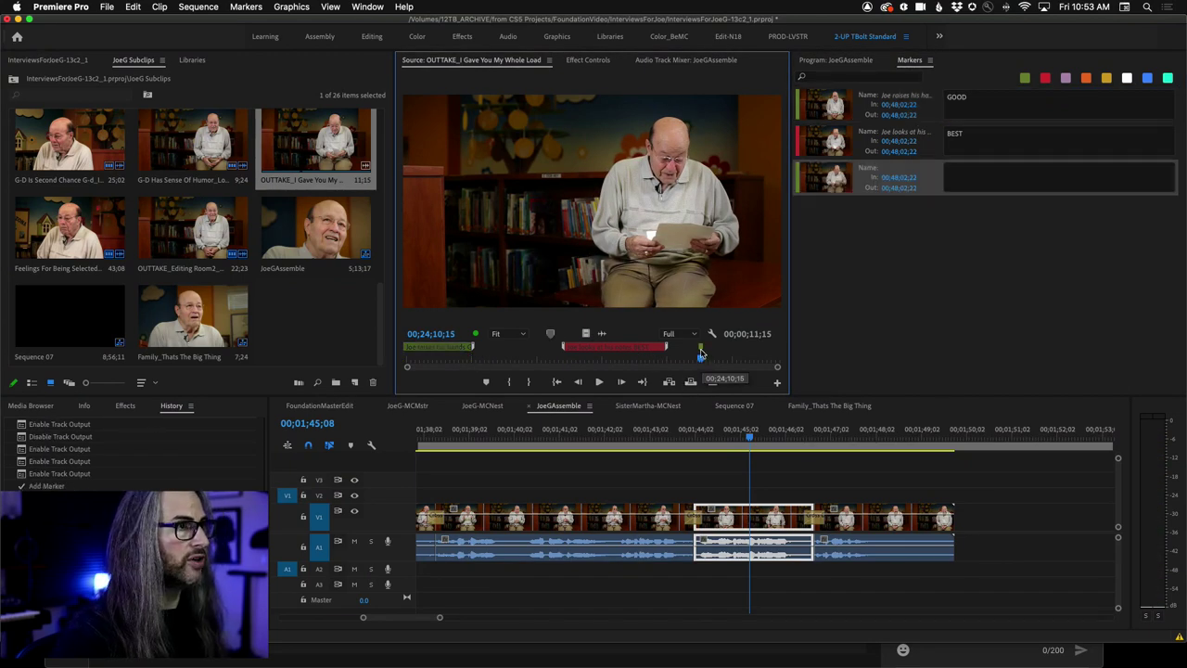
key("m")
left_click(591, 268)
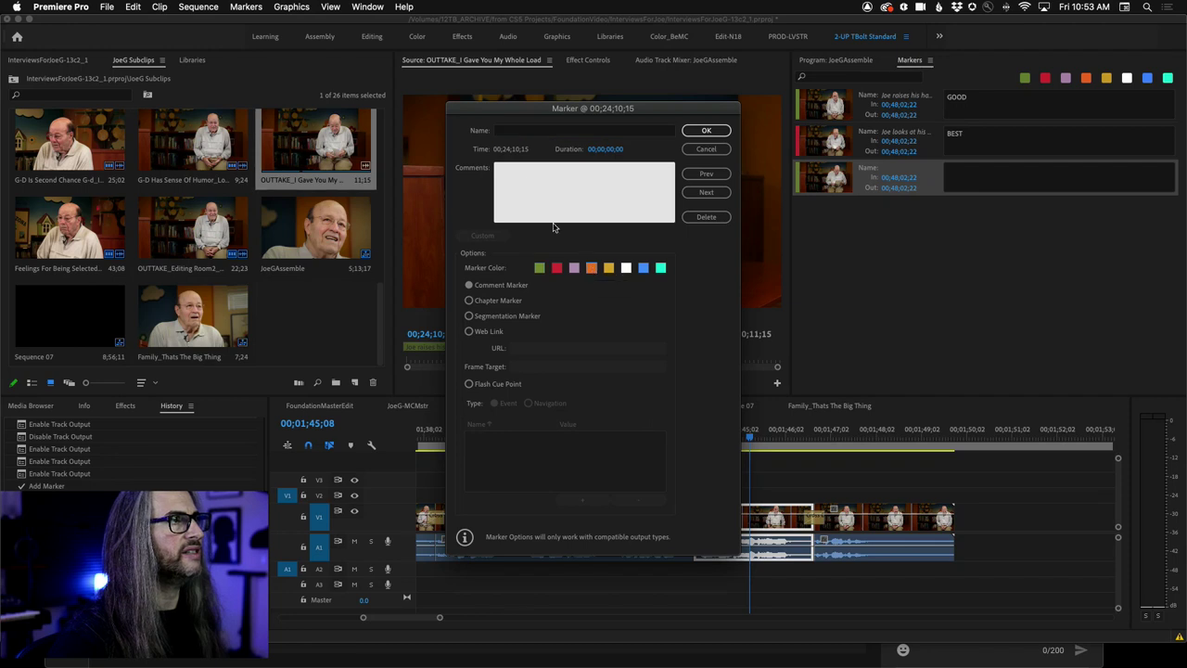
Name the orange marker "Joe reads" with the comment BEST, and extend its range to the end of the clip
left_click(542, 132)
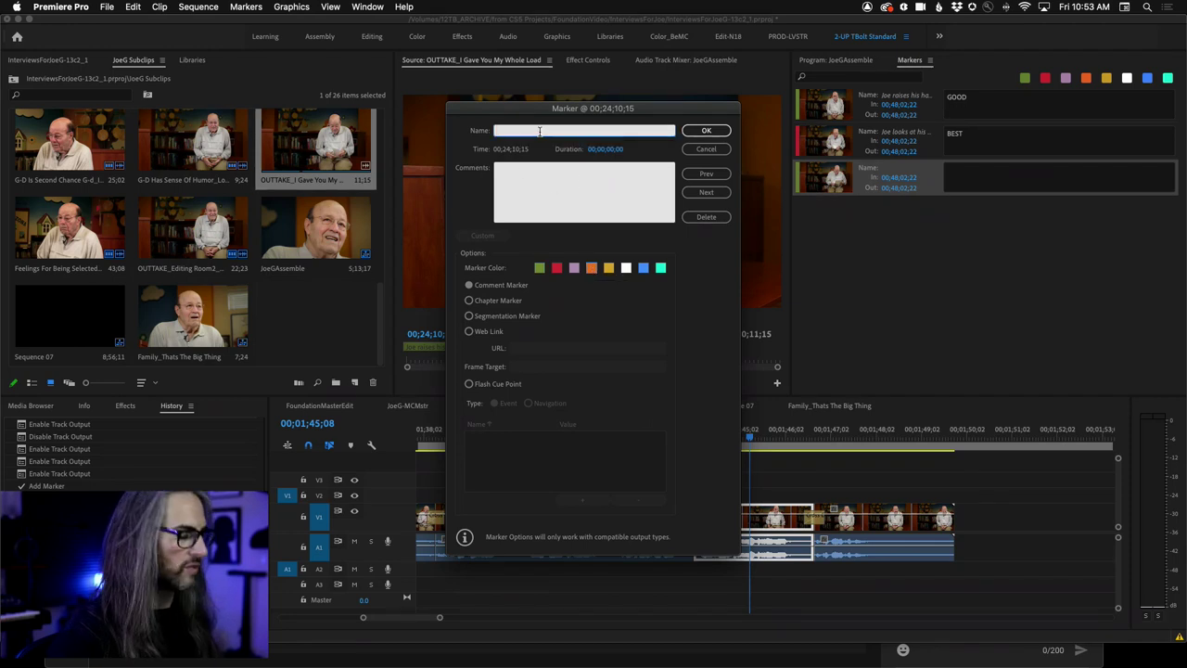
type("Joe reads")
left_click(573, 182)
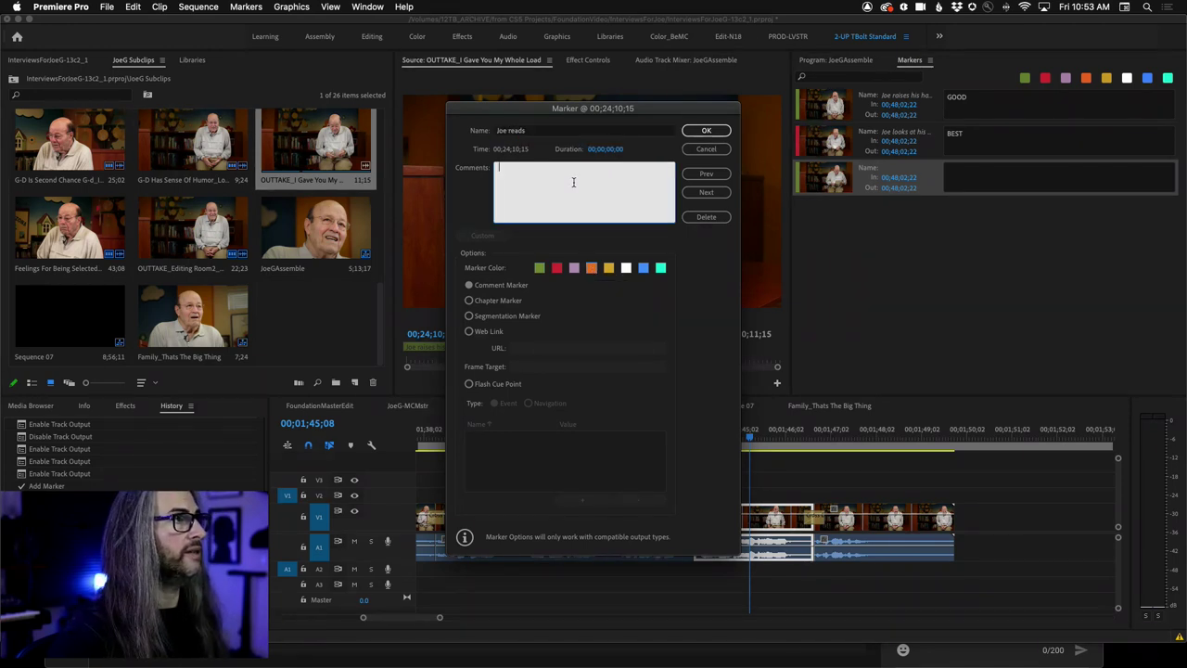
type("BEST")
left_click(706, 130)
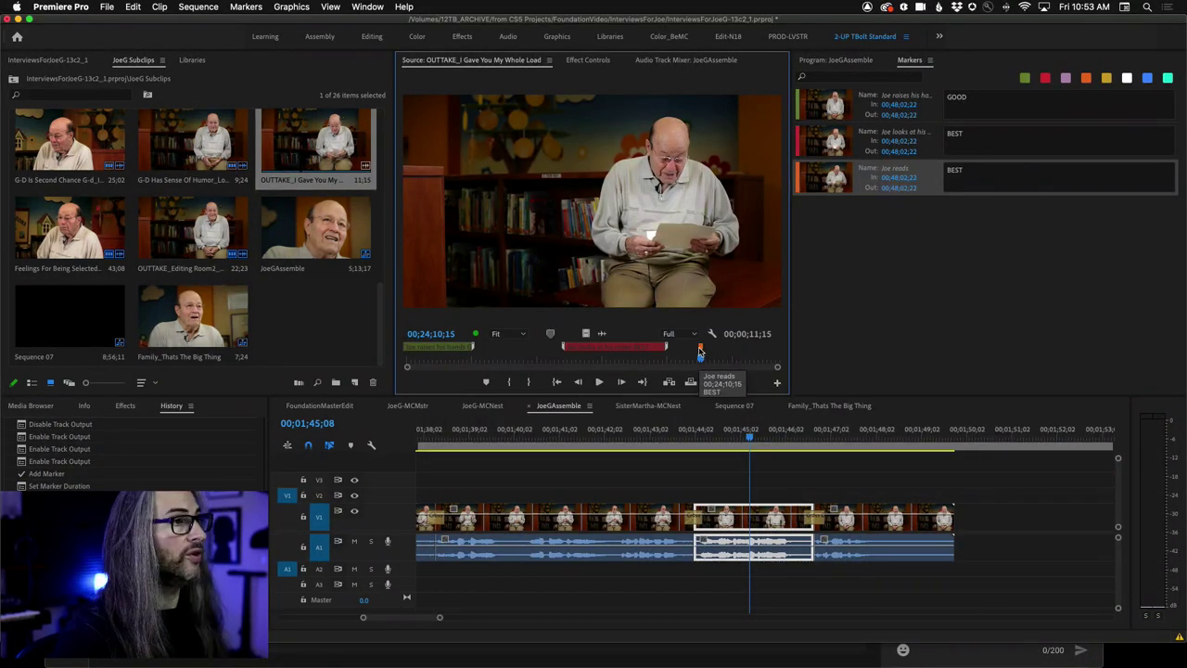
left_click_drag(700, 350, 779, 351)
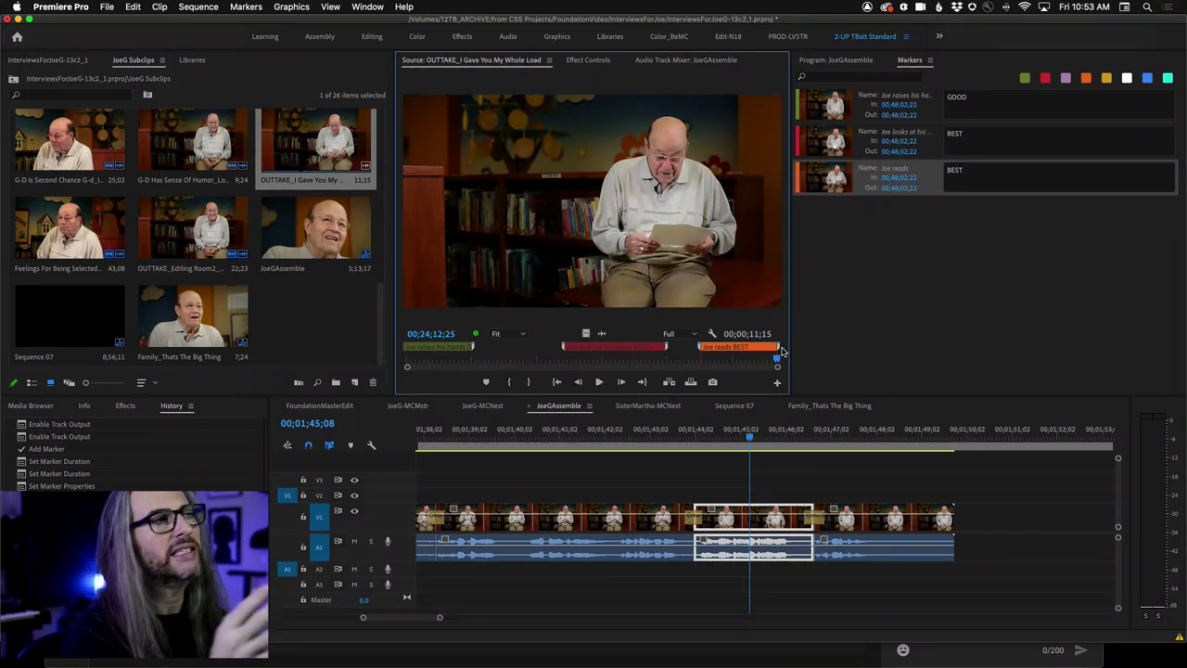
Move the source playhead to 00;24;11;25, and step backward and forward through the clip's markers, ending at the first one
left_click_drag(776, 361, 743, 361)
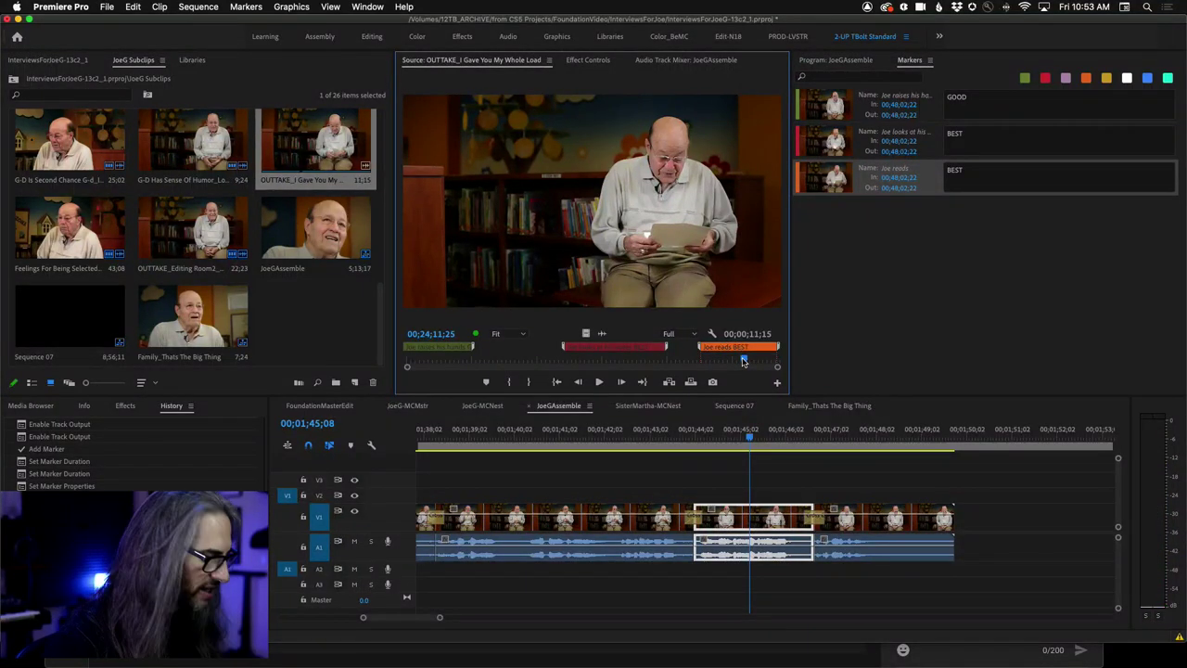
left_click(743, 362)
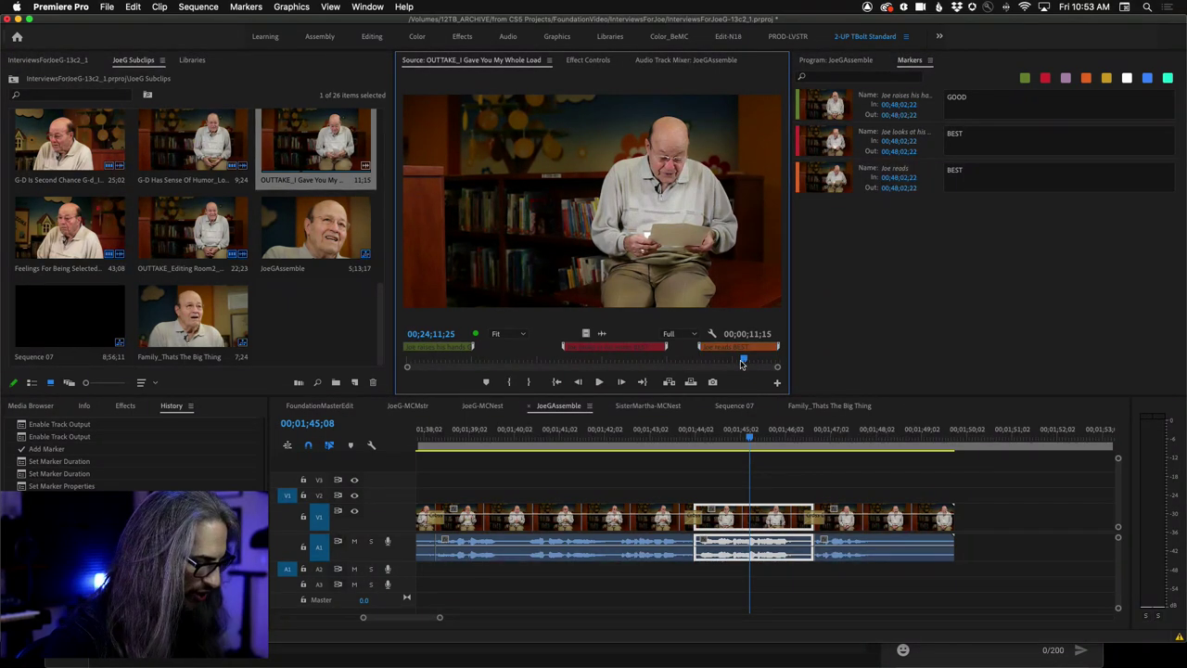
key("super+shift+m")
key("super+shift+m")
key("super+shift+m")
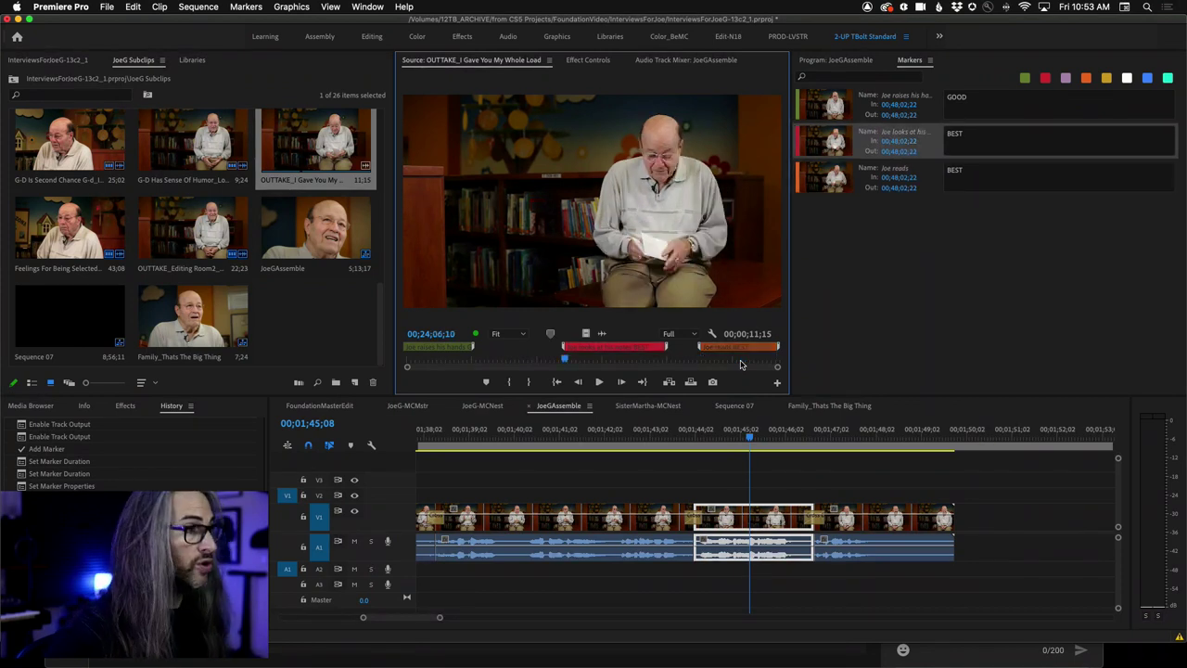
key("shift+m")
key("shift+m")
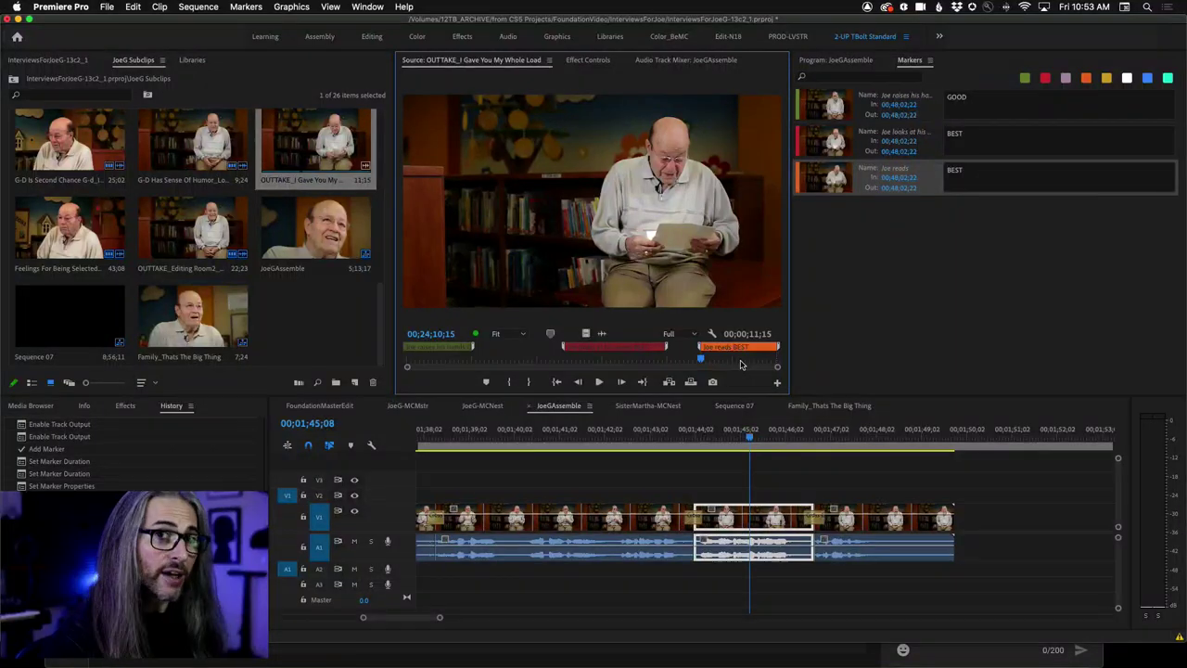
key("super+shift+m")
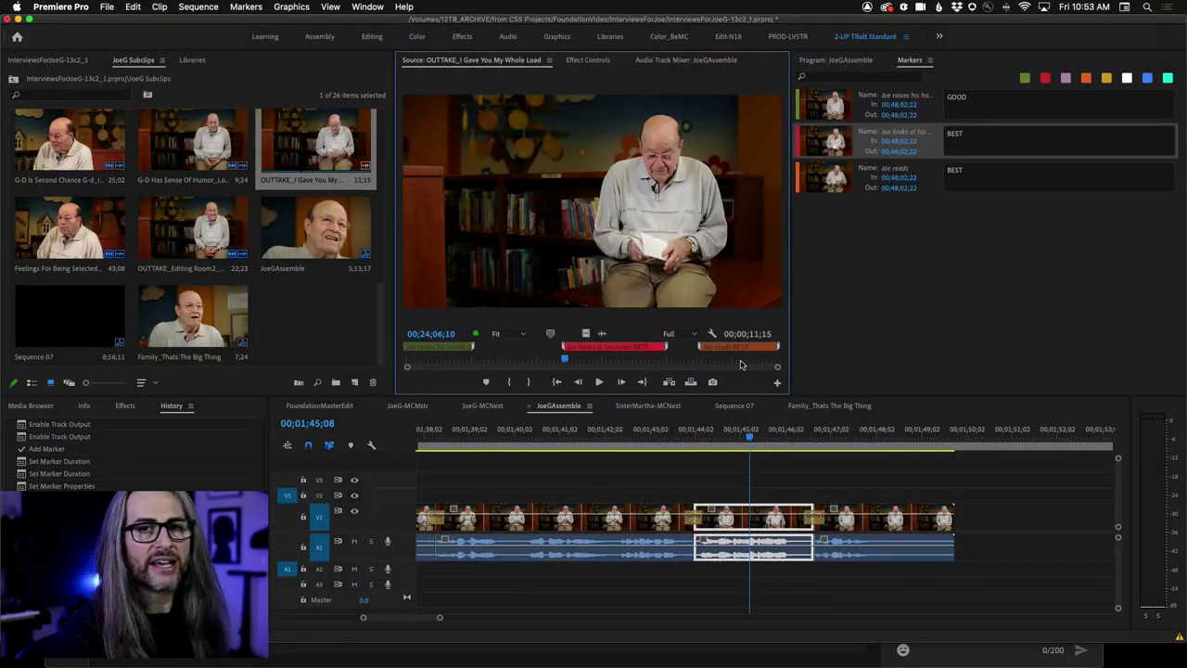
key("super+shift+m")
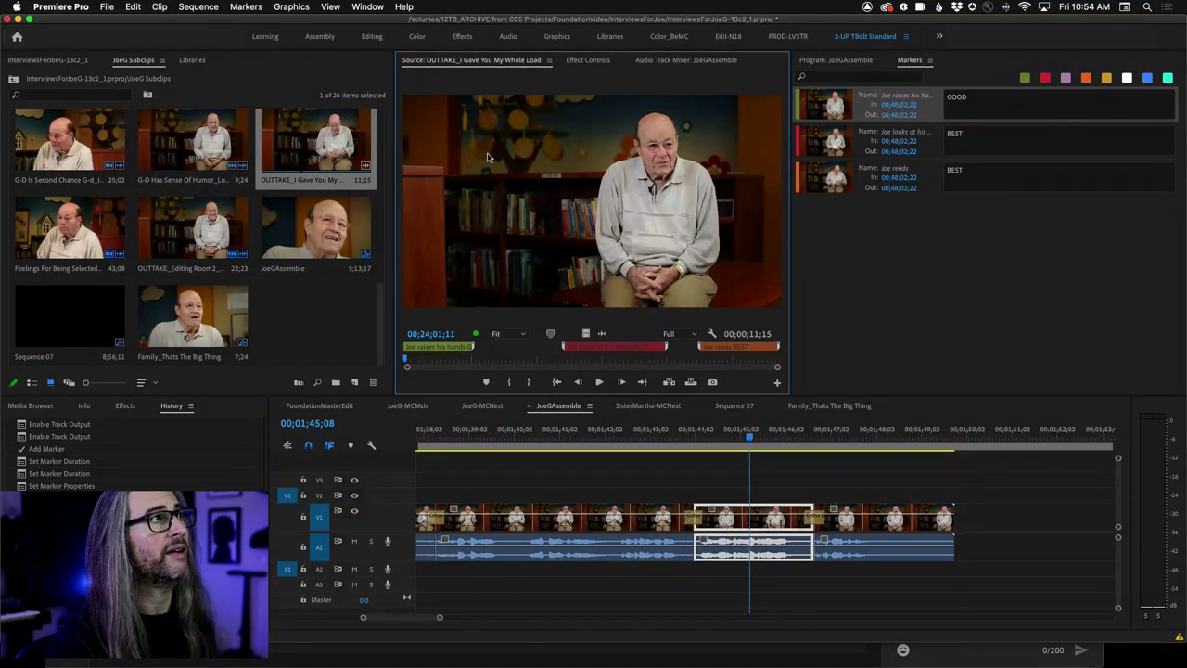
Move between the clip's markers by opening their in and out timecodes in the marker list
left_click(928, 177)
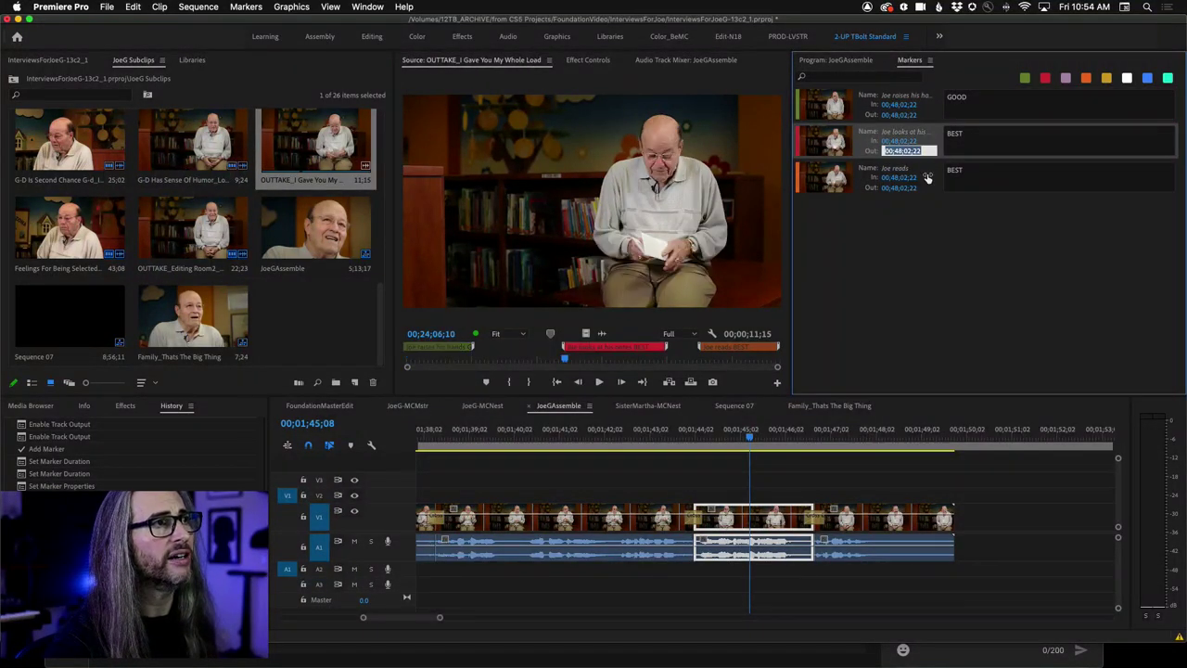
left_click(927, 142)
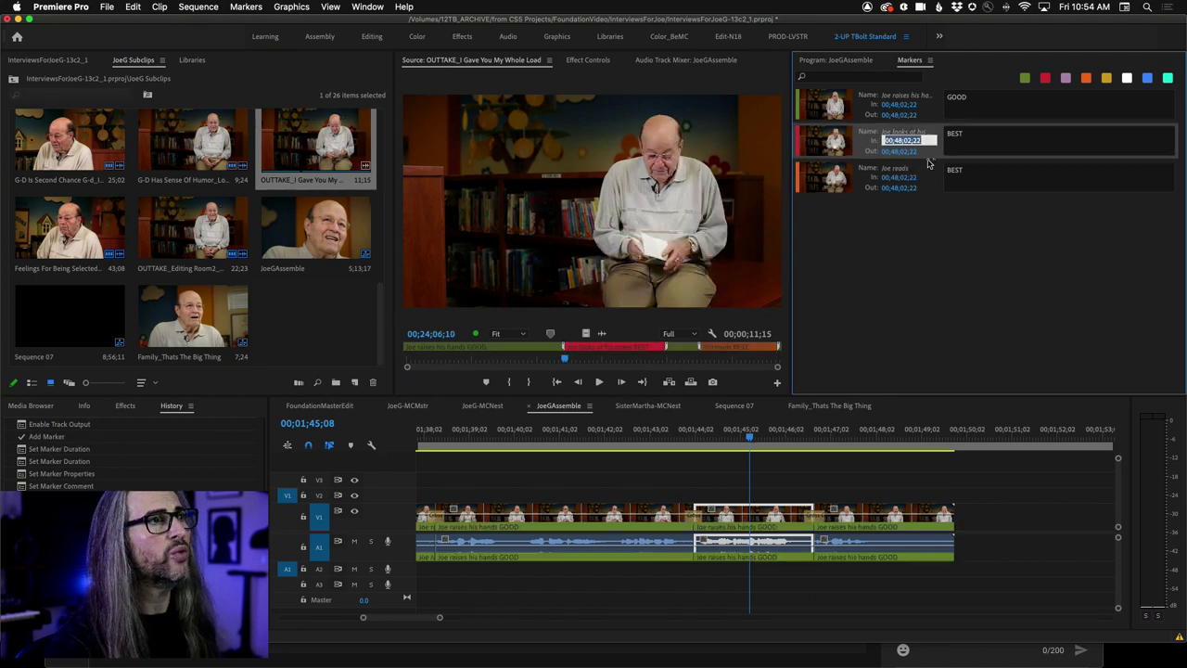
left_click(927, 174)
left_click(930, 139)
left_click(931, 112)
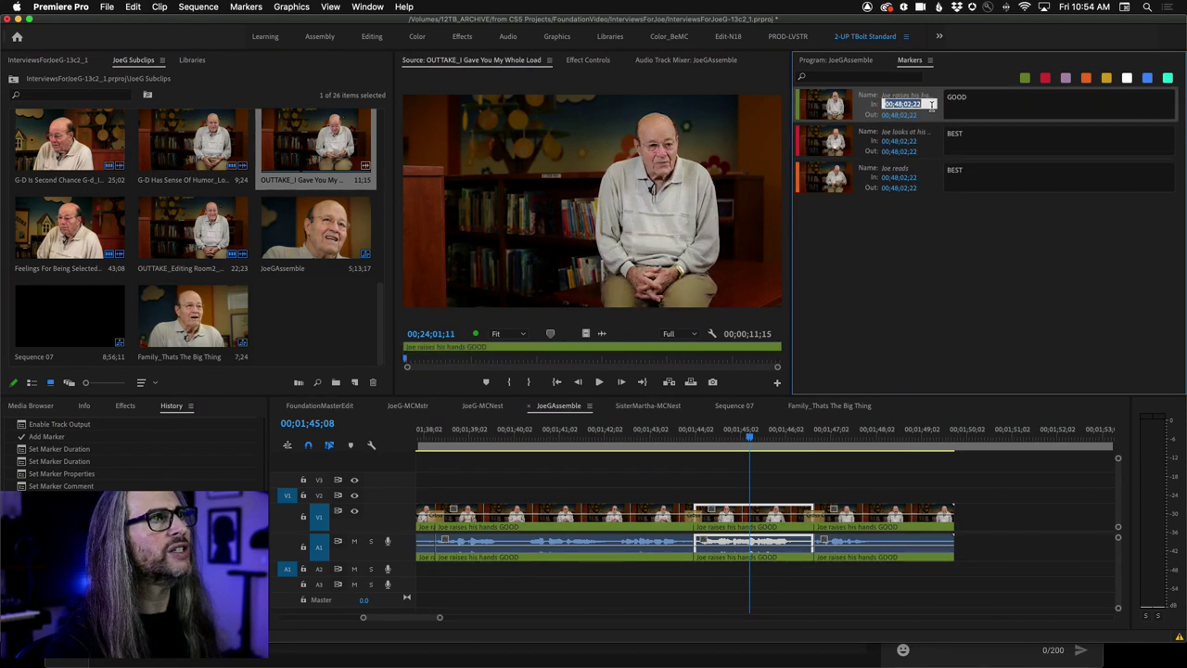
Jump among the three markers using their thumbnails in the marker list, ending on "Joe raises his hands"
left_click(830, 139)
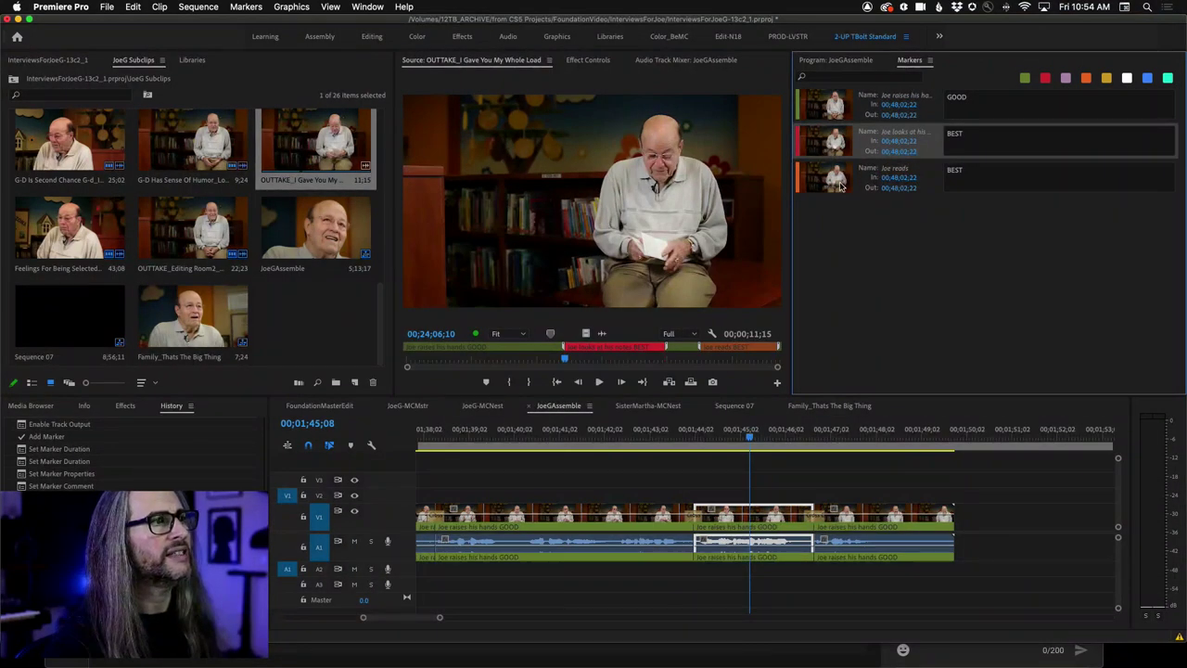
left_click(831, 111)
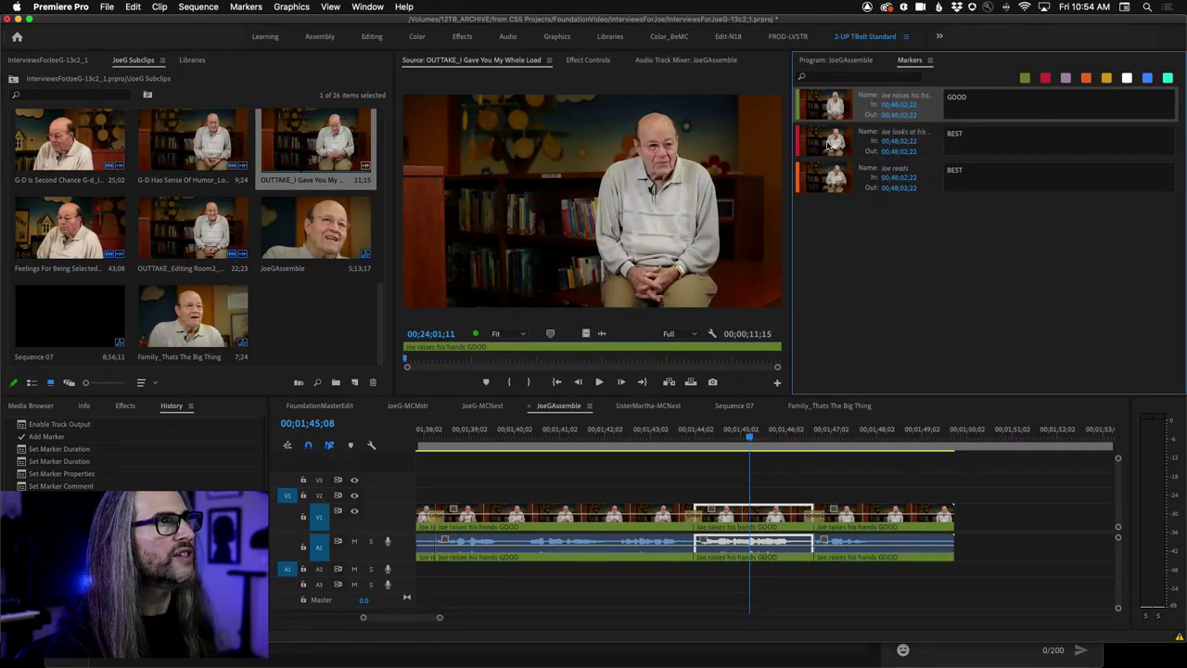
left_click(829, 141)
left_click(829, 185)
left_click(828, 139)
left_click(831, 111)
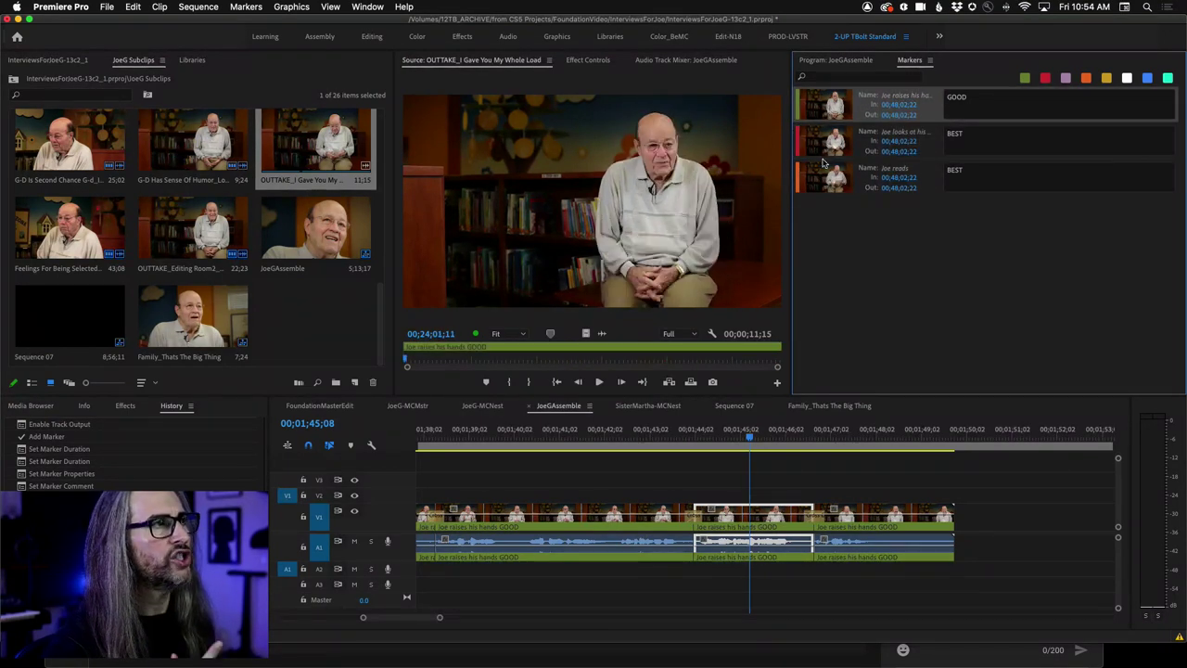
left_click(824, 143)
left_click(829, 186)
left_click(829, 142)
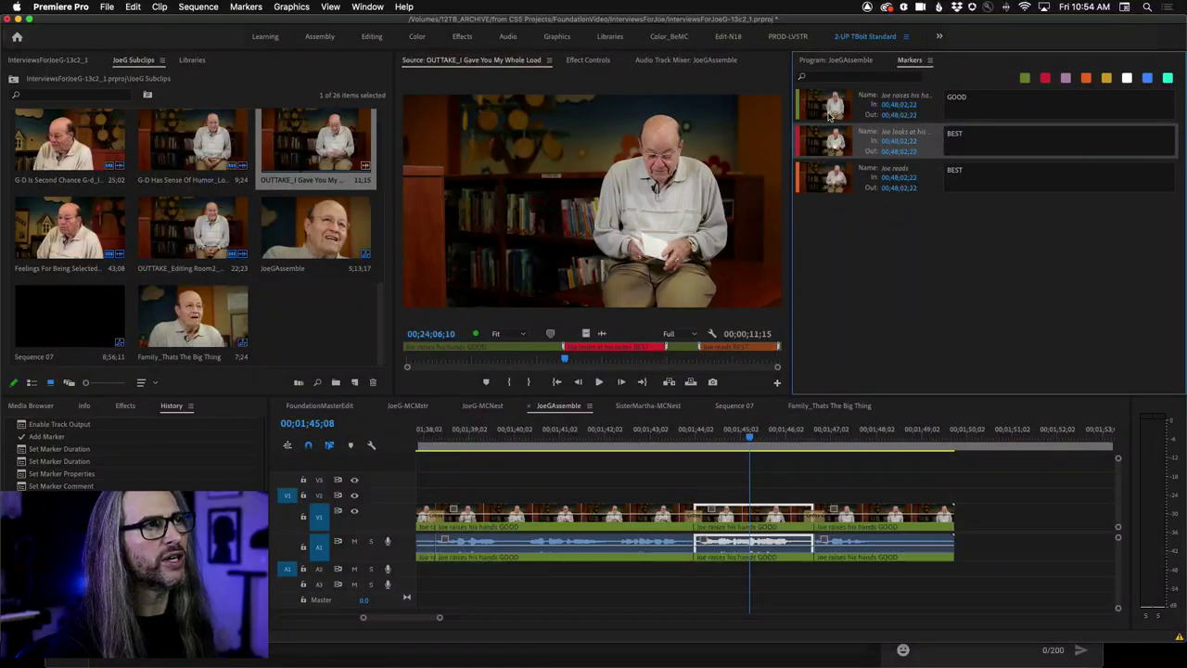
left_click(835, 111)
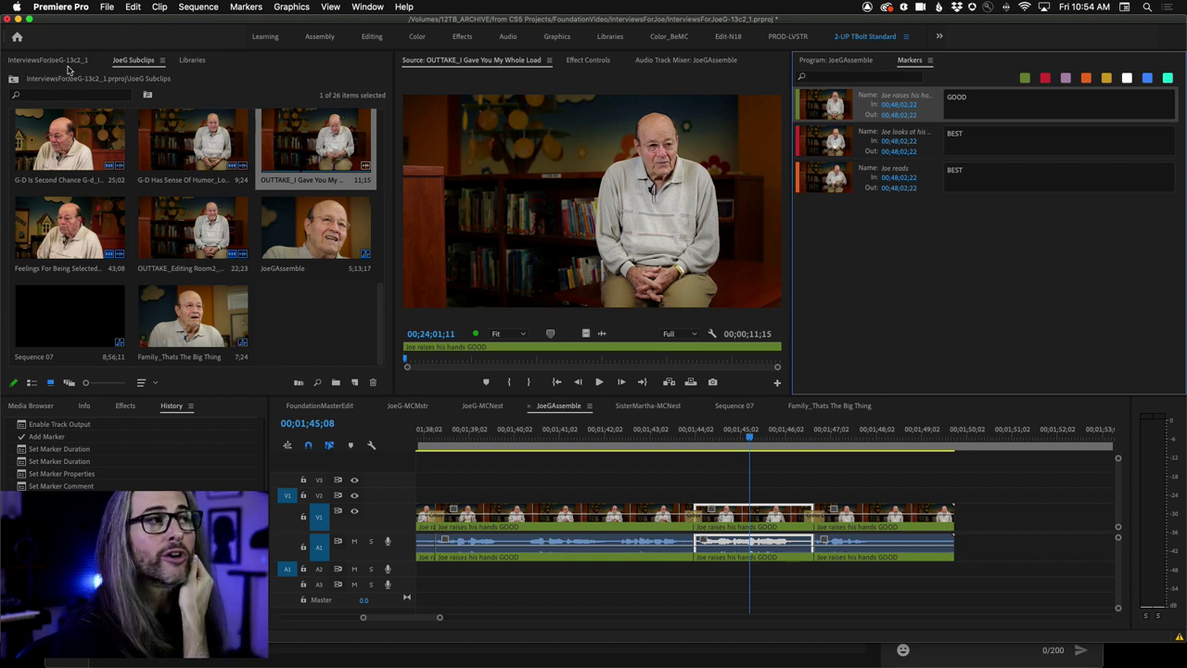
Filter the marker list by "best" and by "good", and clear the search
left_click(841, 80)
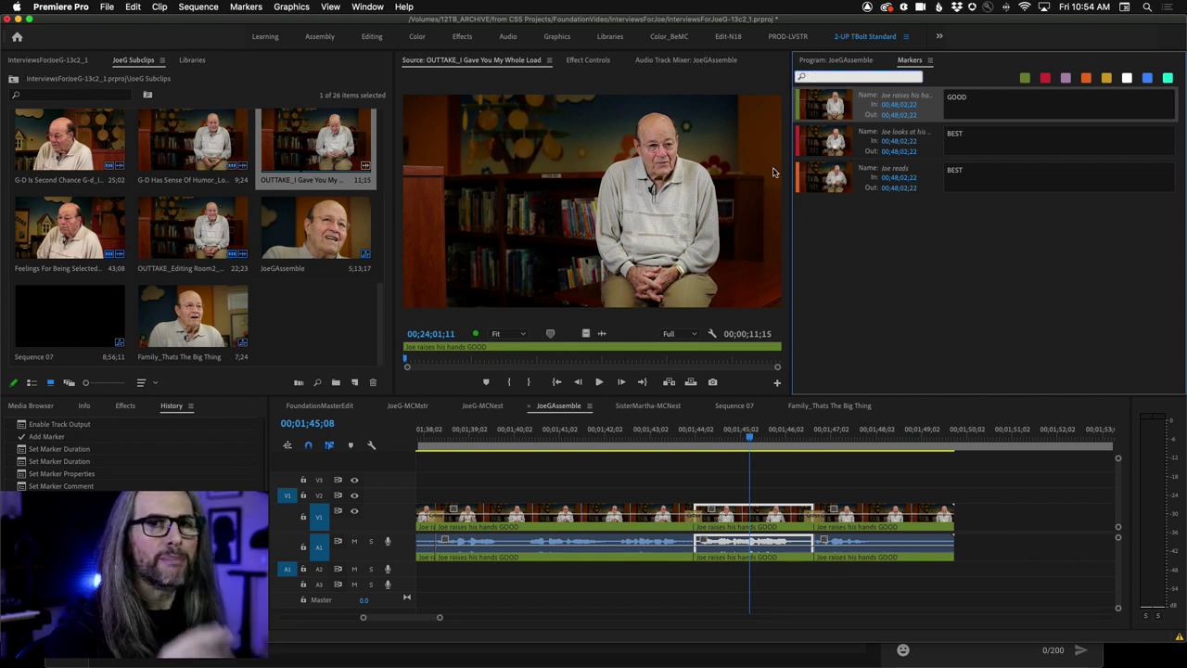
type("best")
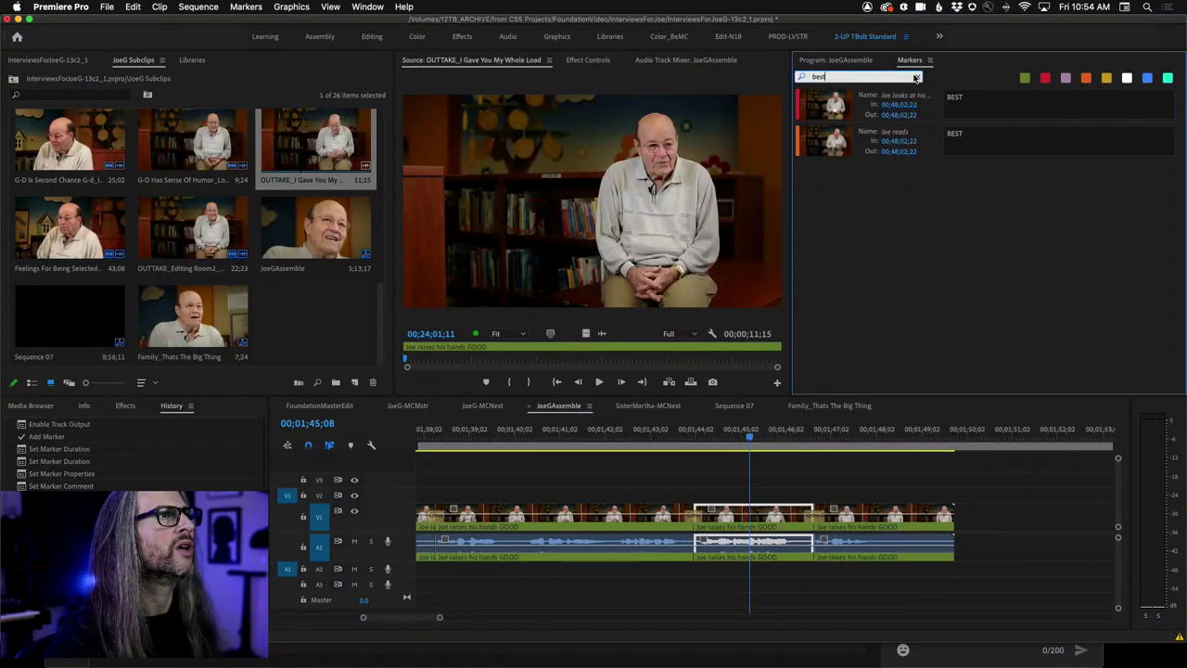
left_click(835, 81)
type("good")
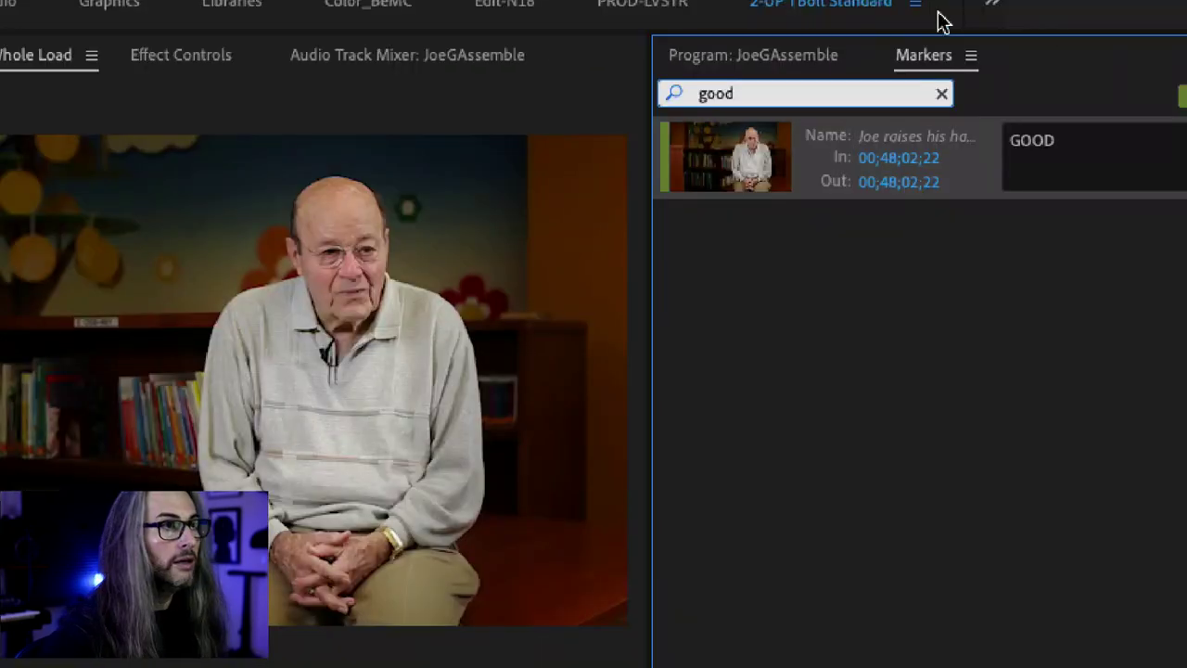
left_click(942, 97)
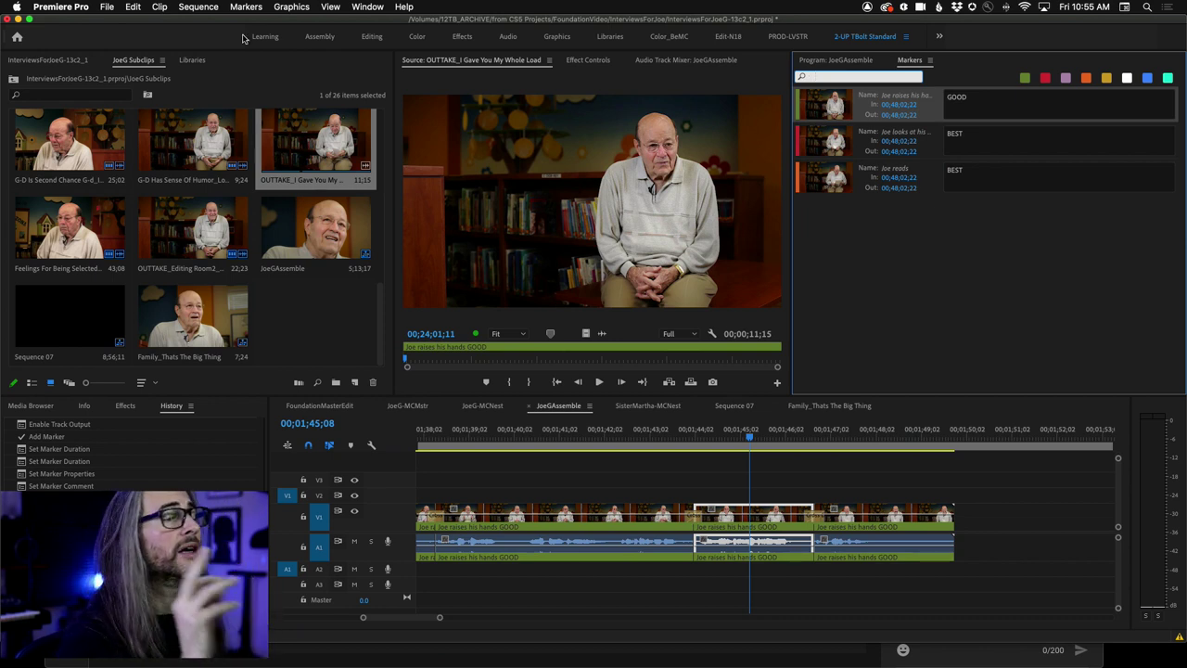
Search the JoeG Subclips bin for "good", and clear the search
left_click(69, 97)
type("good")
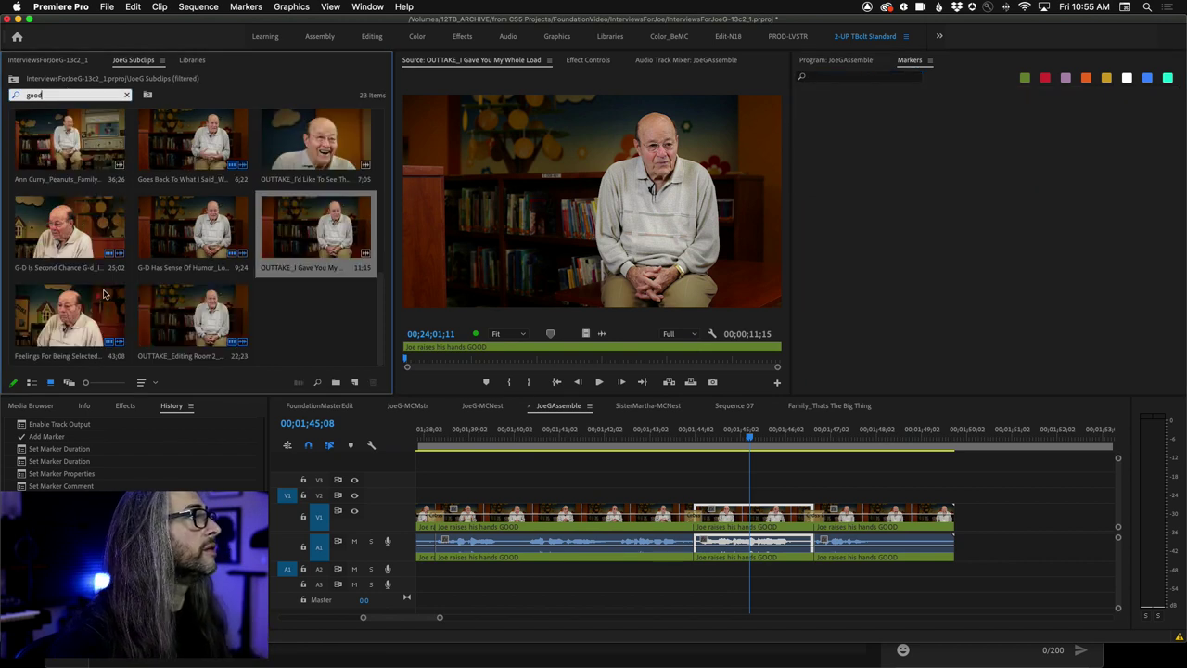
left_click(128, 96)
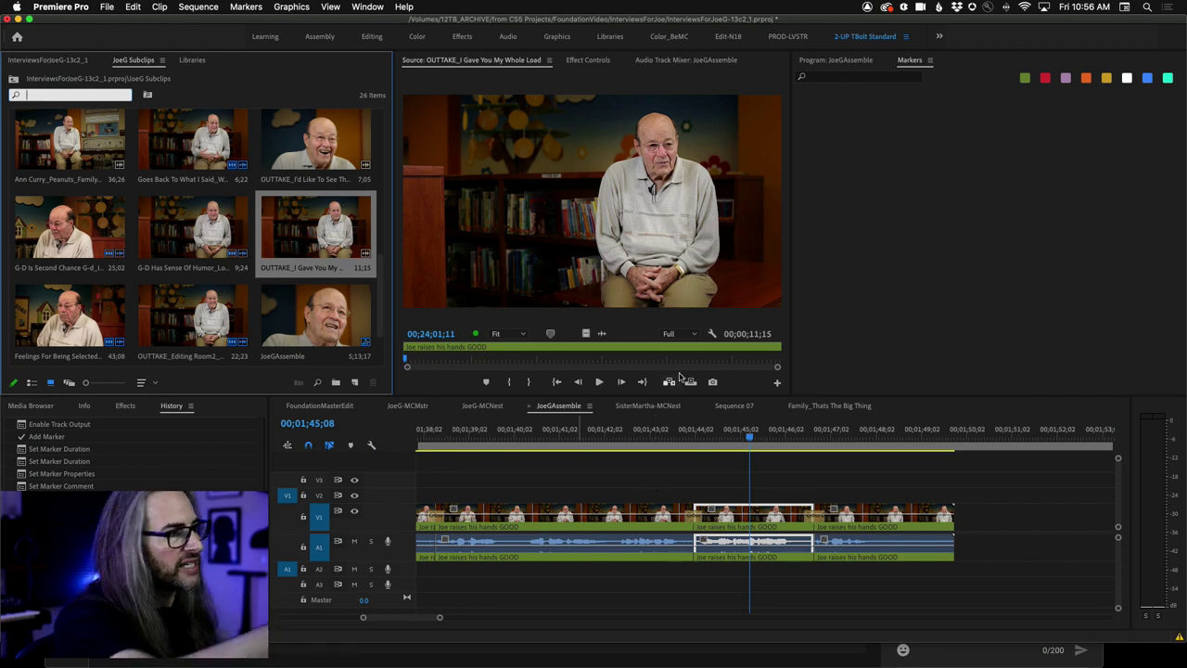
Mute audio track A1 in the JoeGAssemble sequence and return the playhead to the sequence start at 00;00;00;00
left_click(490, 461)
key("Home")
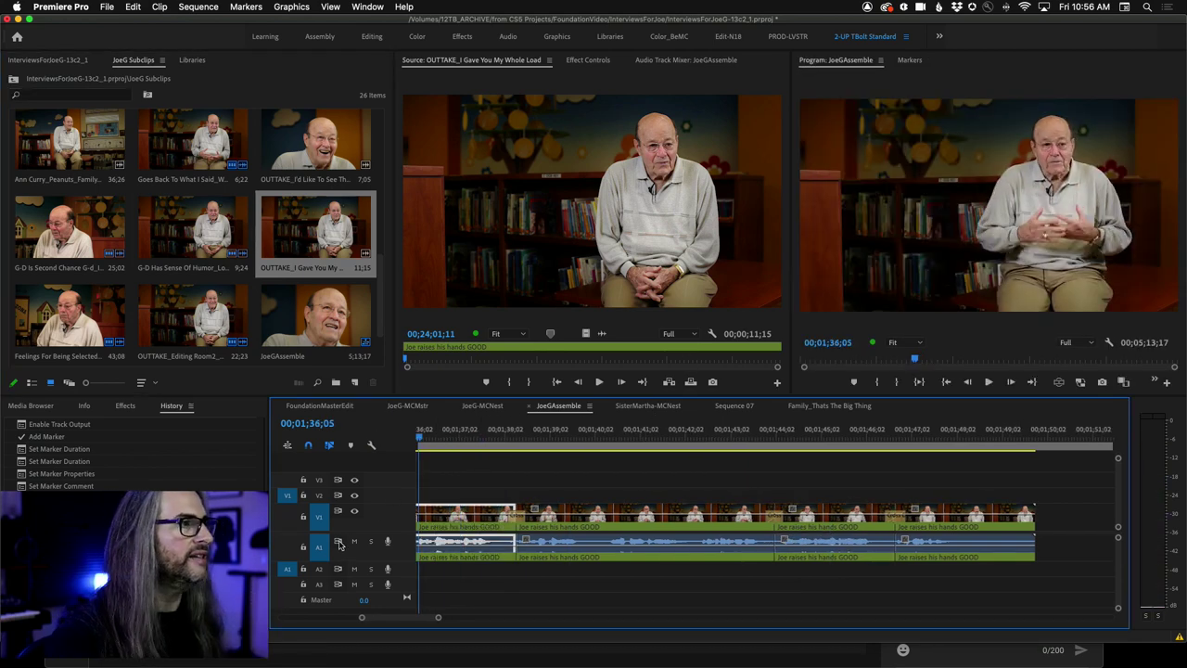
left_click(354, 542)
key("Up")
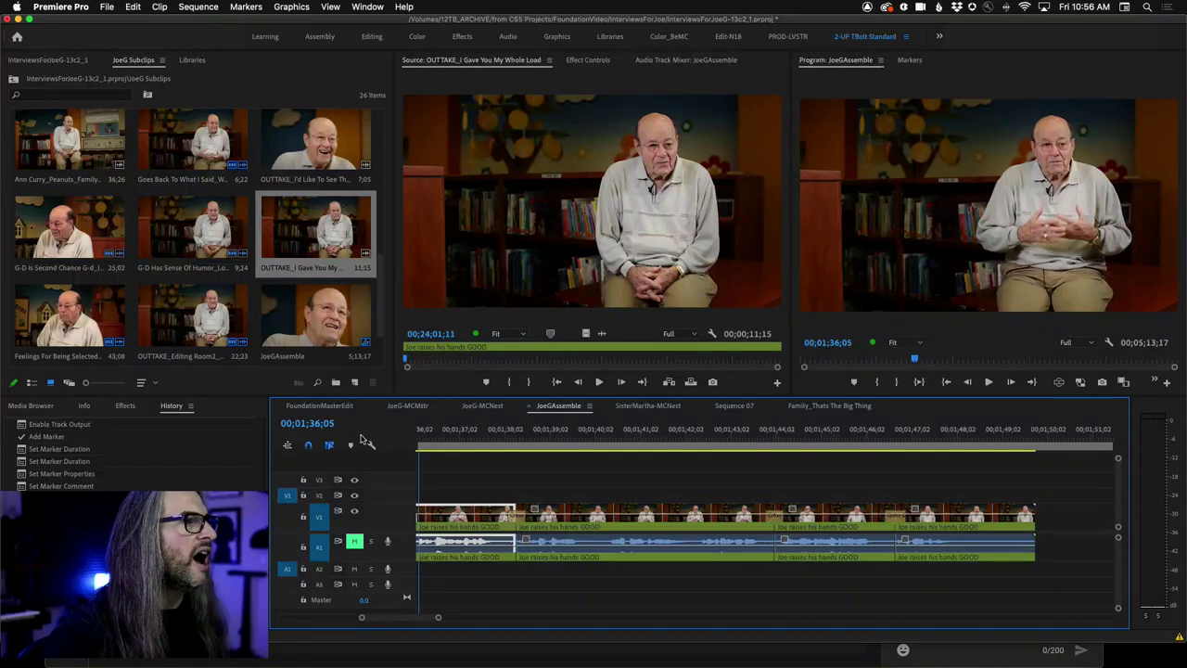
key("j")
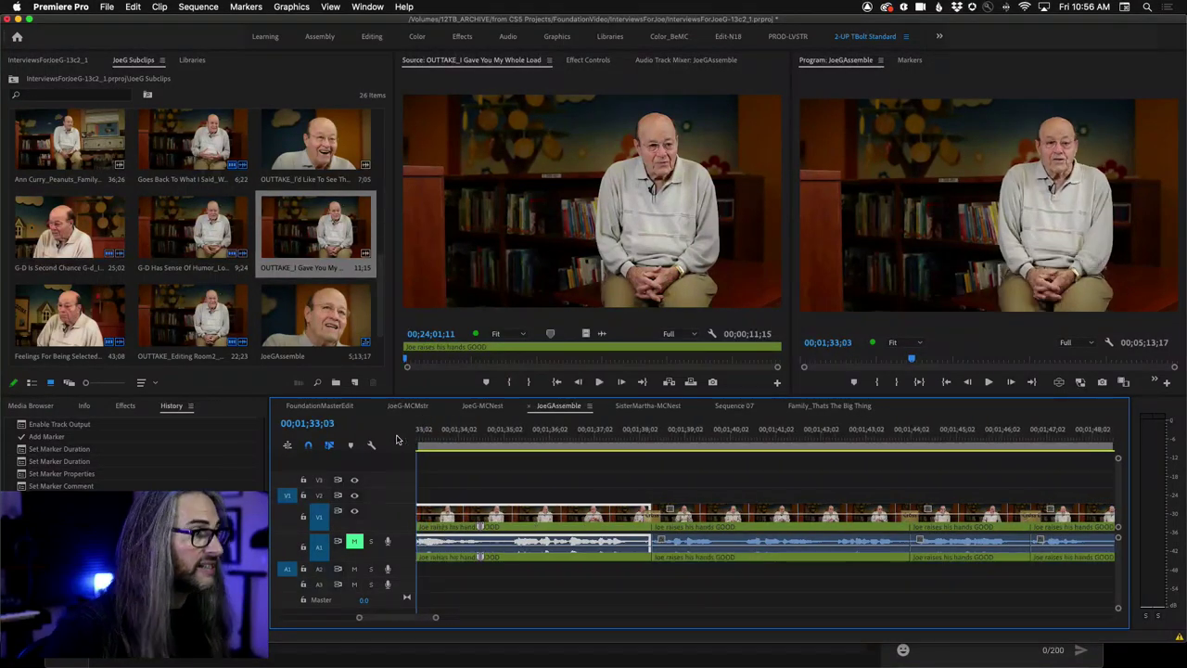
key("backslash")
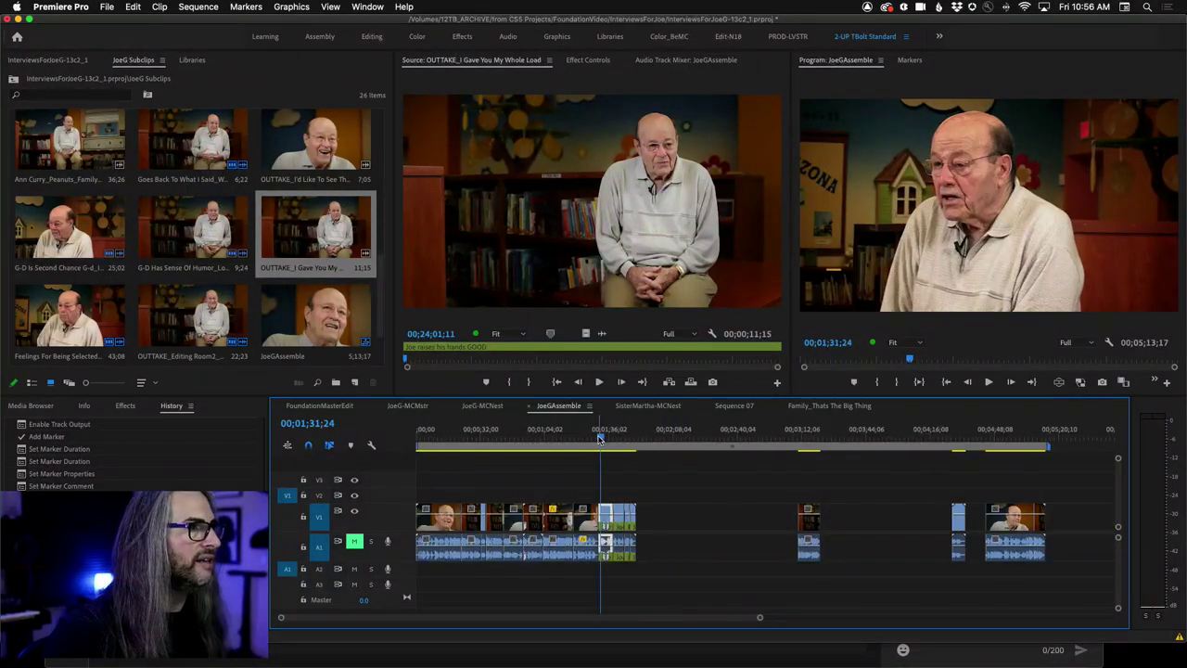
key("Home")
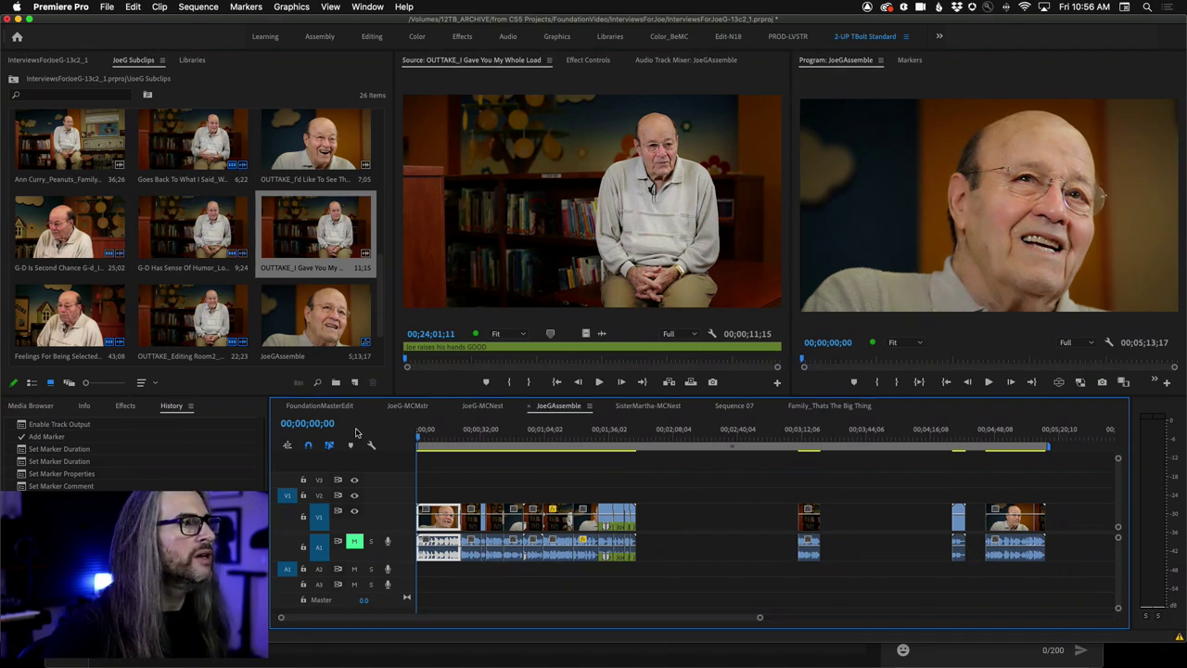
Play the sequence from its start and add six sequence markers on the fly within the first 14 seconds, keeping clips deselected while marking
key("space")
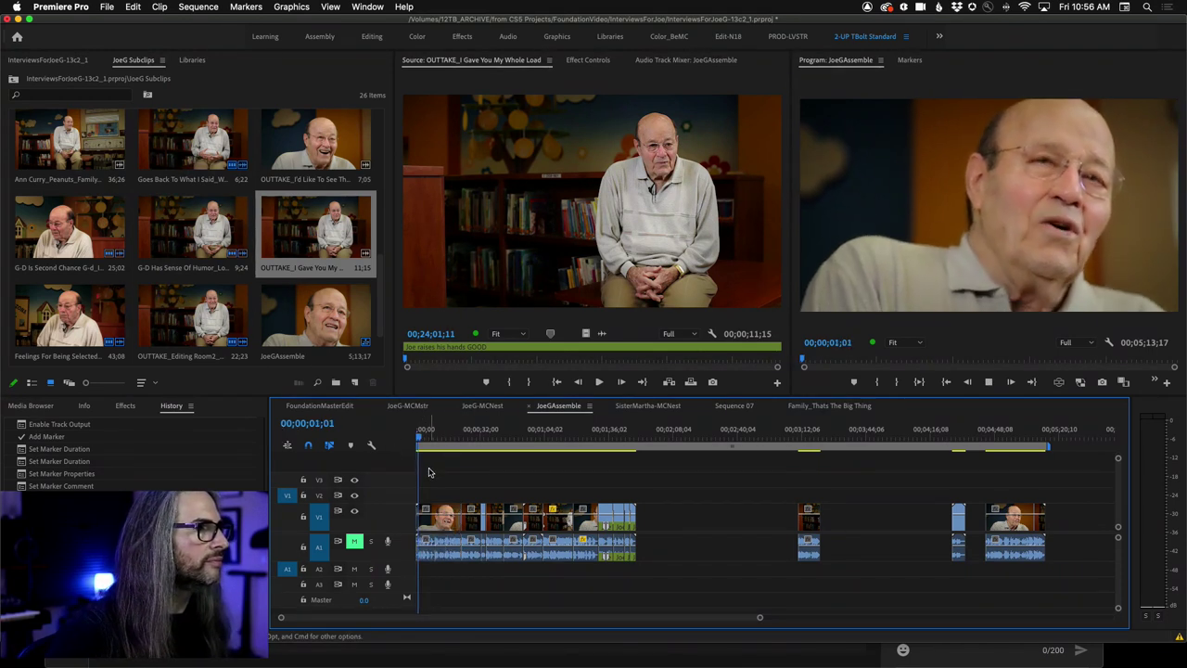
key("m")
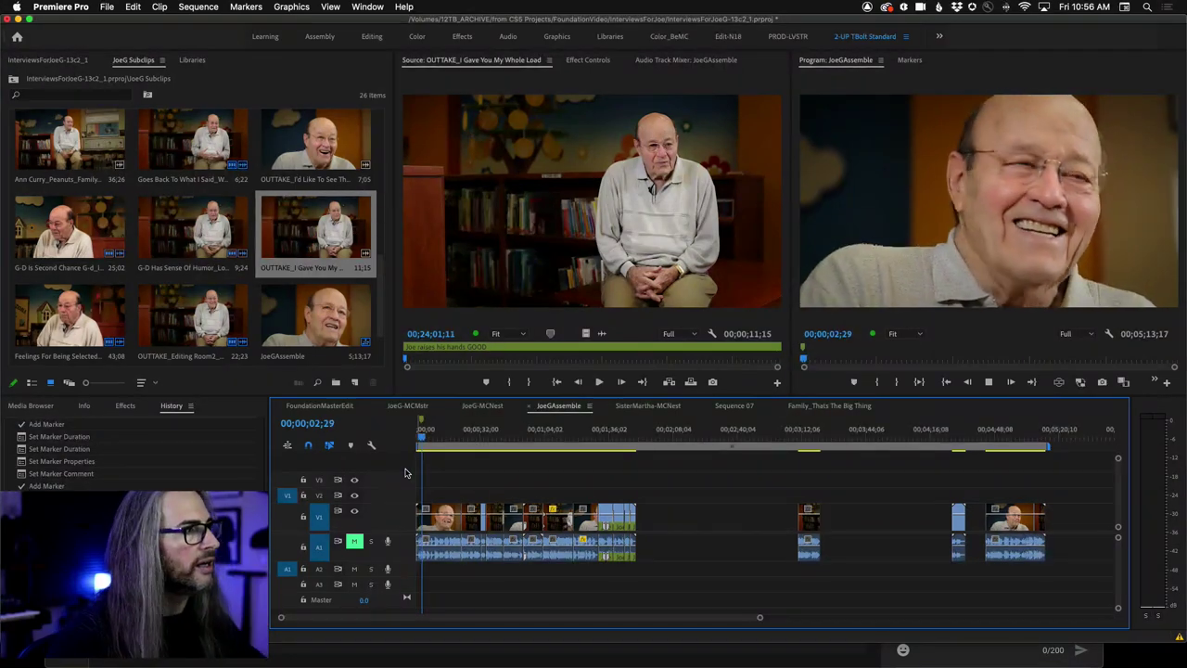
key("space")
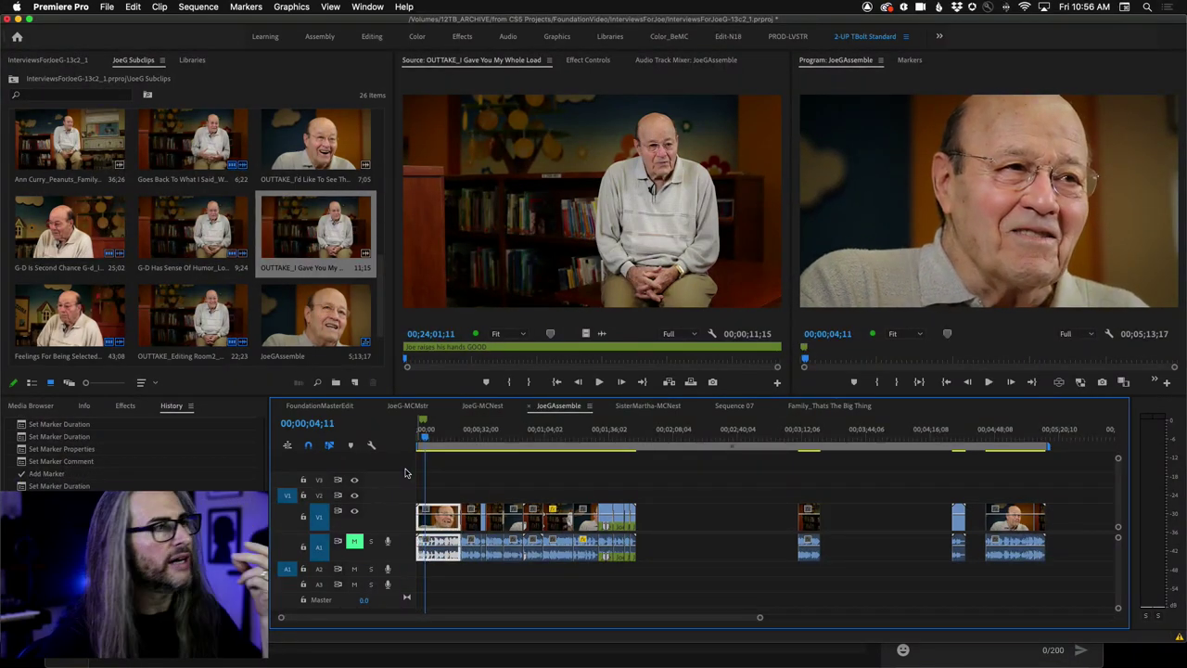
key("space")
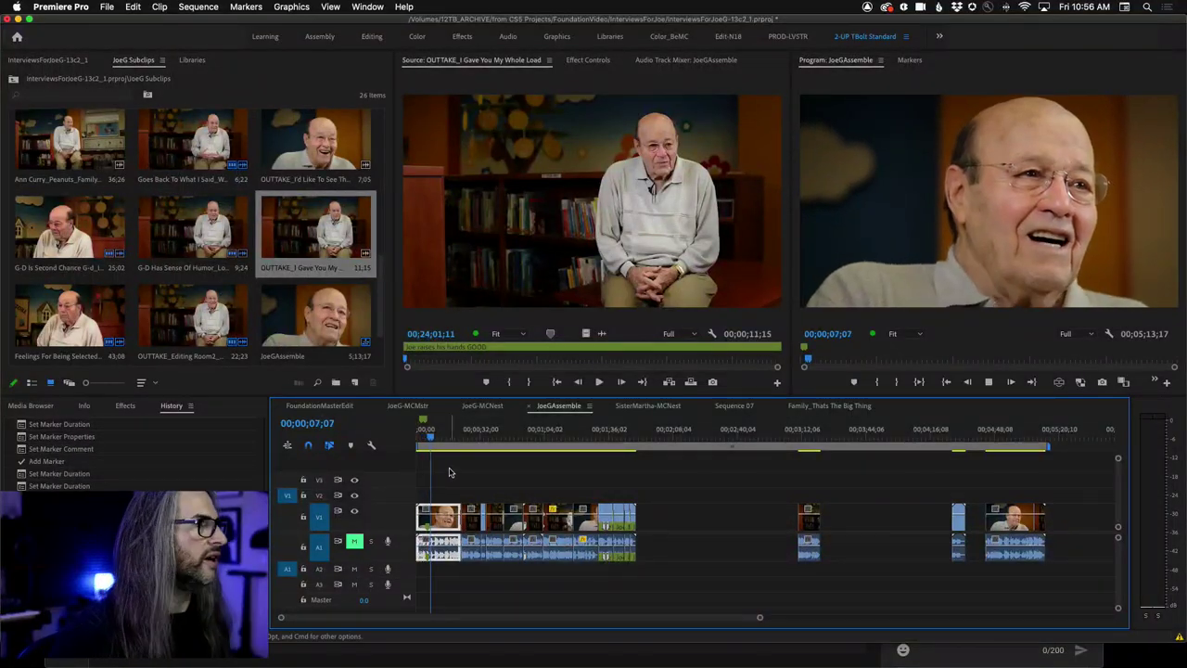
left_click(449, 473)
key("m")
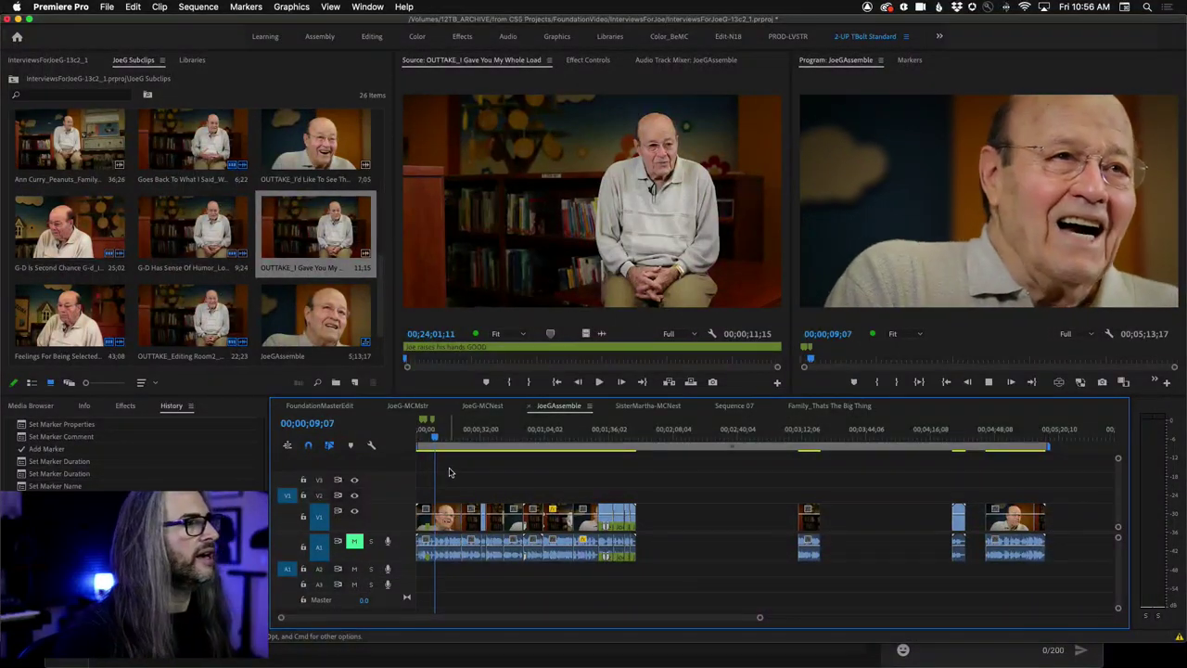
key("m")
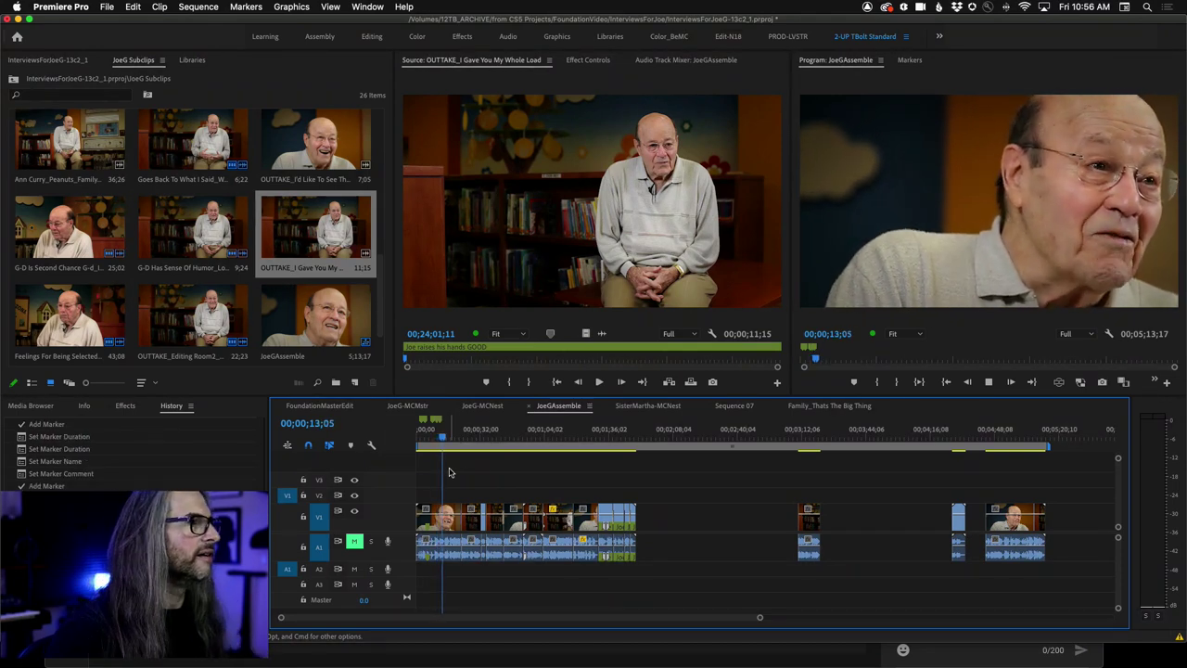
key("space")
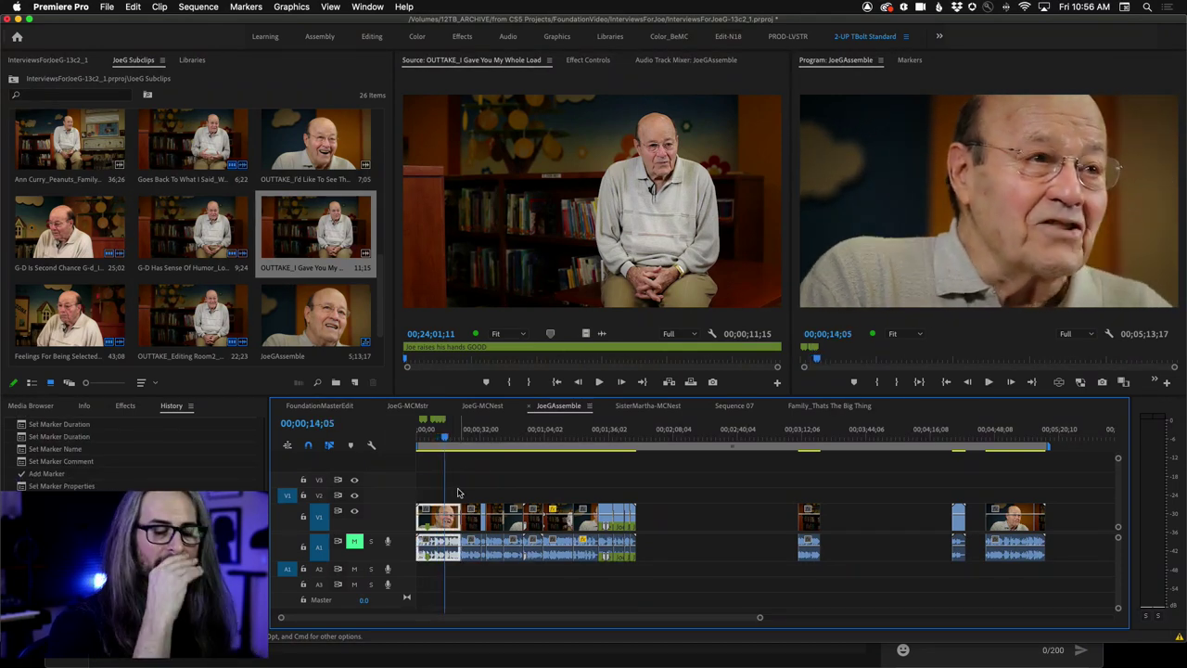
Step the playhead through the six sequence markers in order, ending at the last one at 00;00;13;20
key("=")
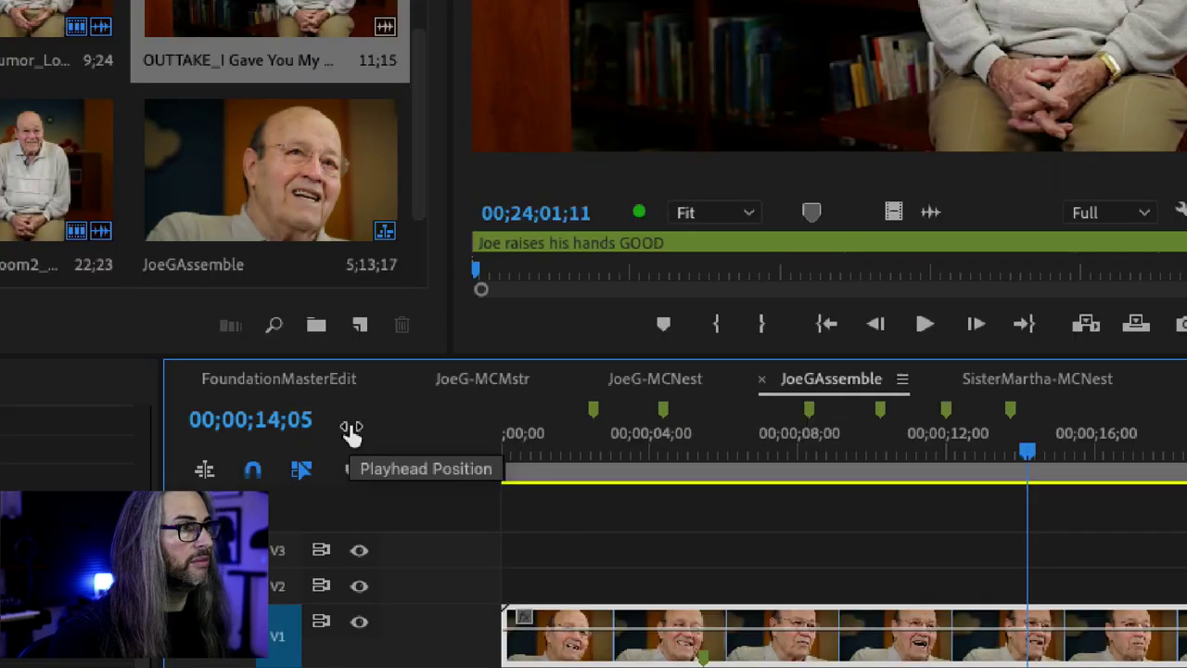
left_click(595, 451)
left_click(664, 449)
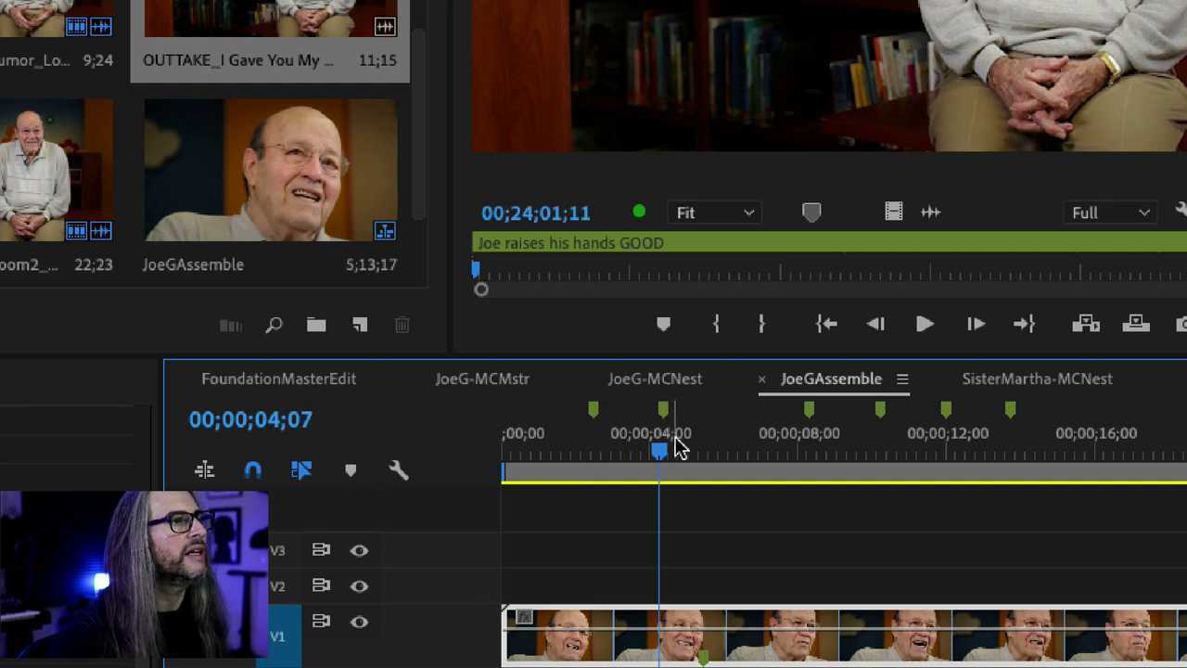
left_click(810, 443)
left_click(882, 443)
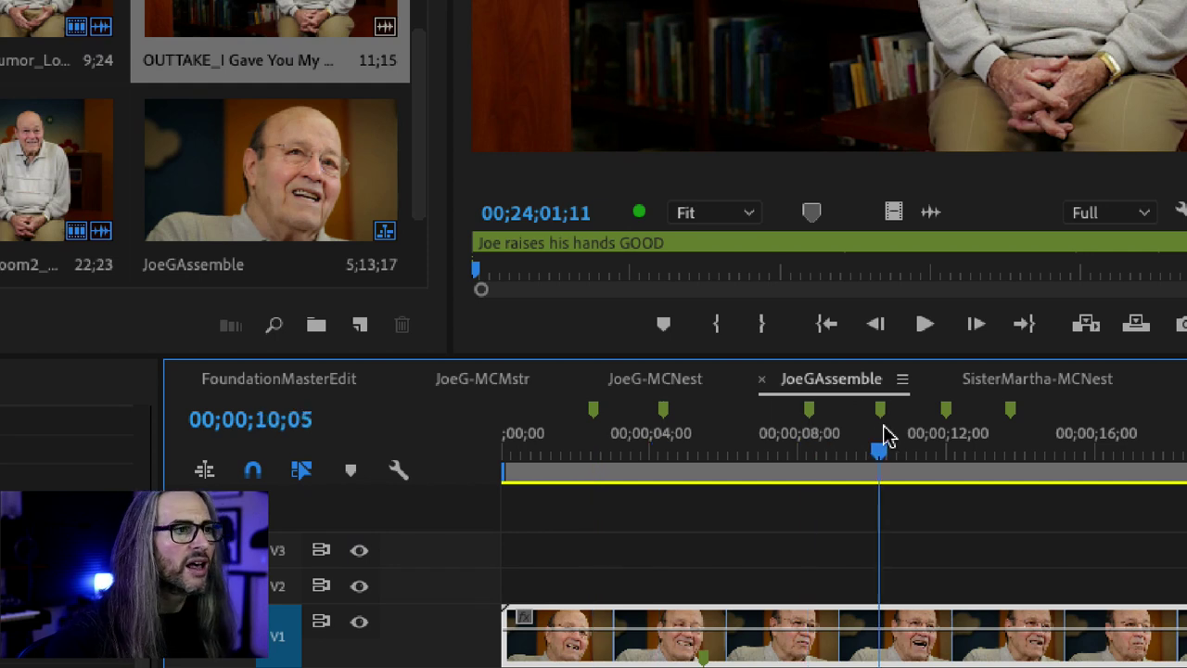
left_click(946, 447)
left_click(1009, 447)
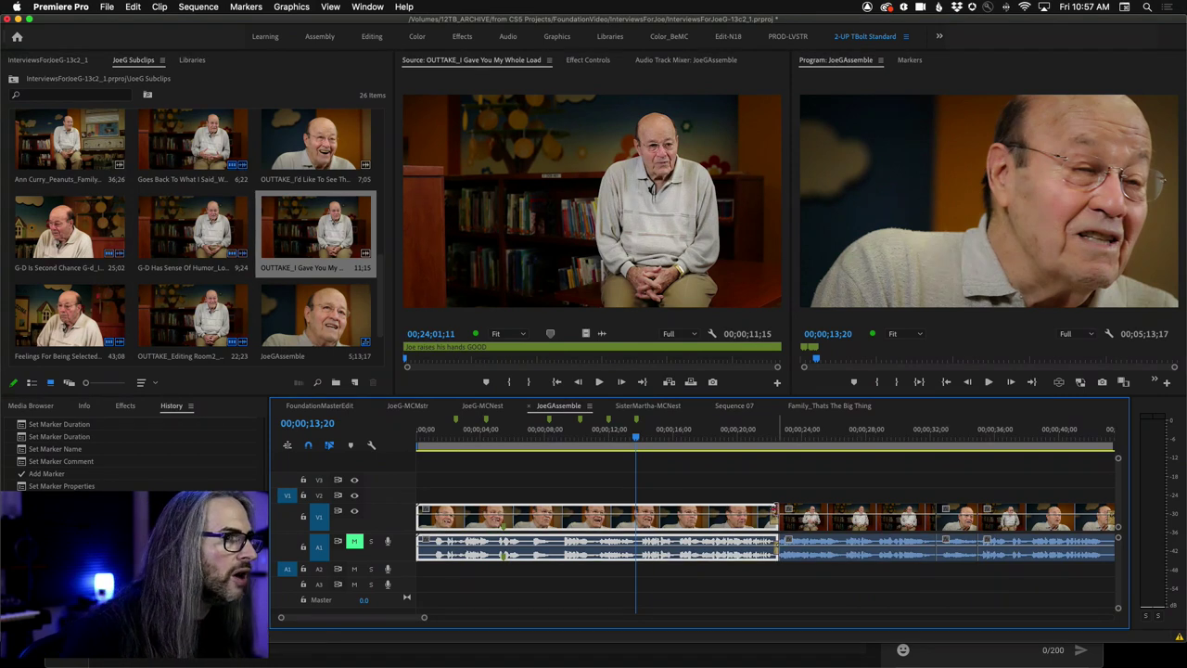
Trim the first clip's end back to the fourth sequence marker and its start by about 2 seconds, and shift the clip about 3 seconds later
left_click_drag(778, 510, 579, 510)
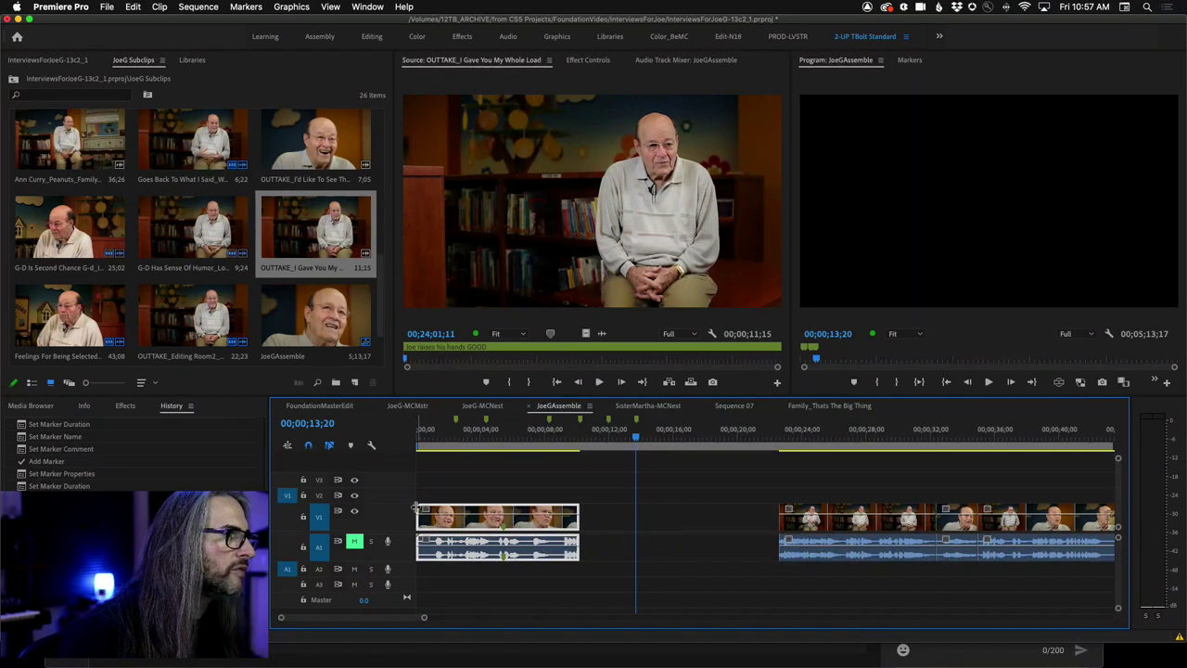
left_click_drag(417, 508, 449, 508)
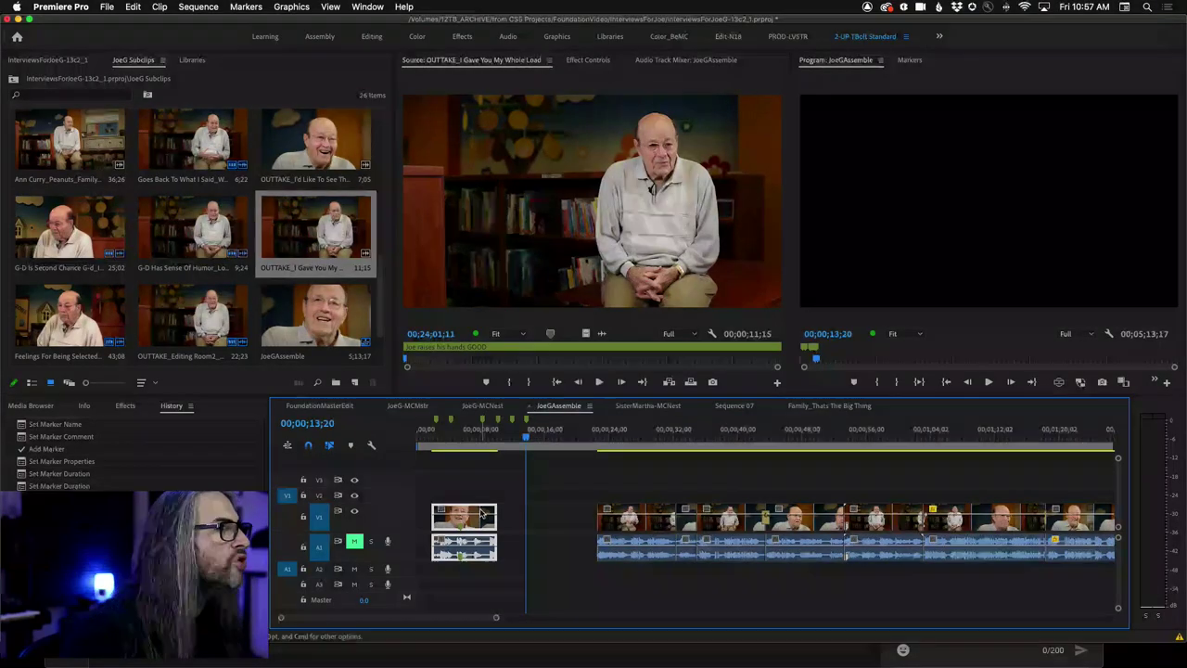
left_click_drag(485, 515, 504, 516)
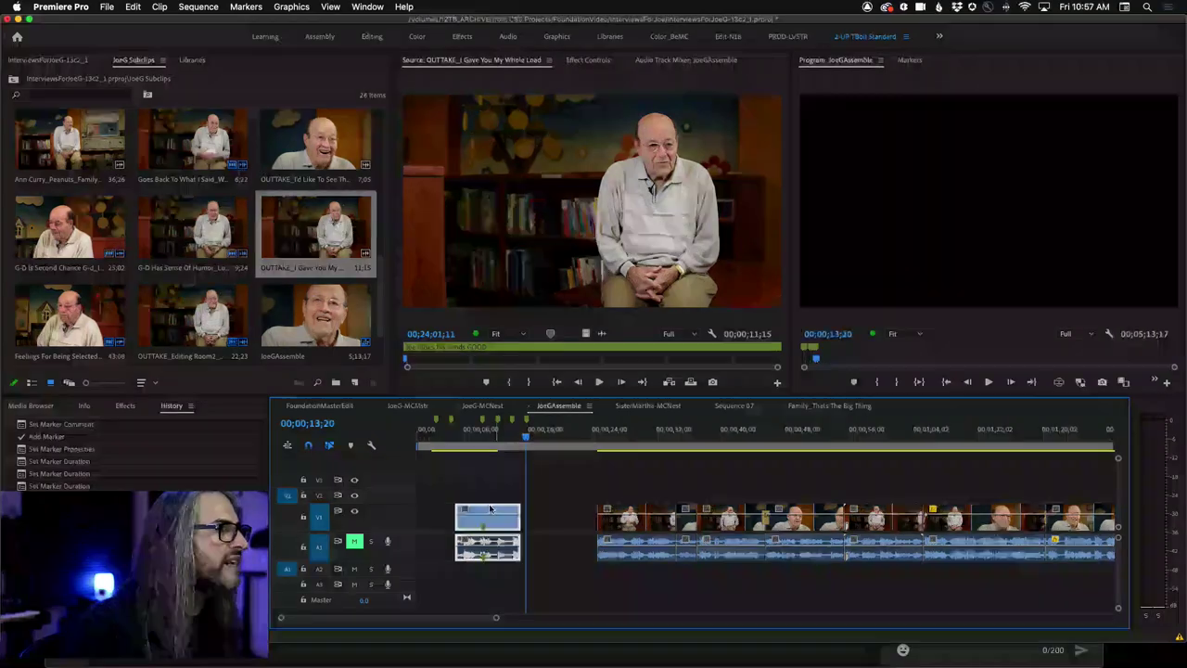
Scrub the playhead back over the shifted clip to the third sequence marker at 00;00;08;09
left_click(502, 433)
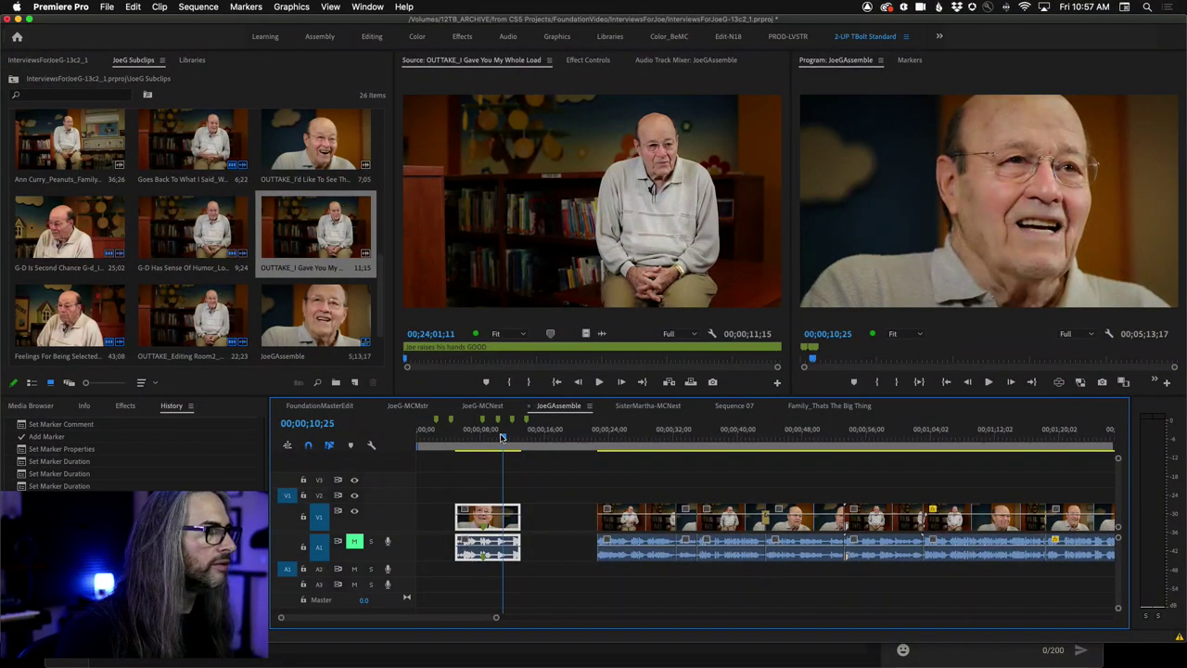
left_click_drag(502, 438, 482, 438)
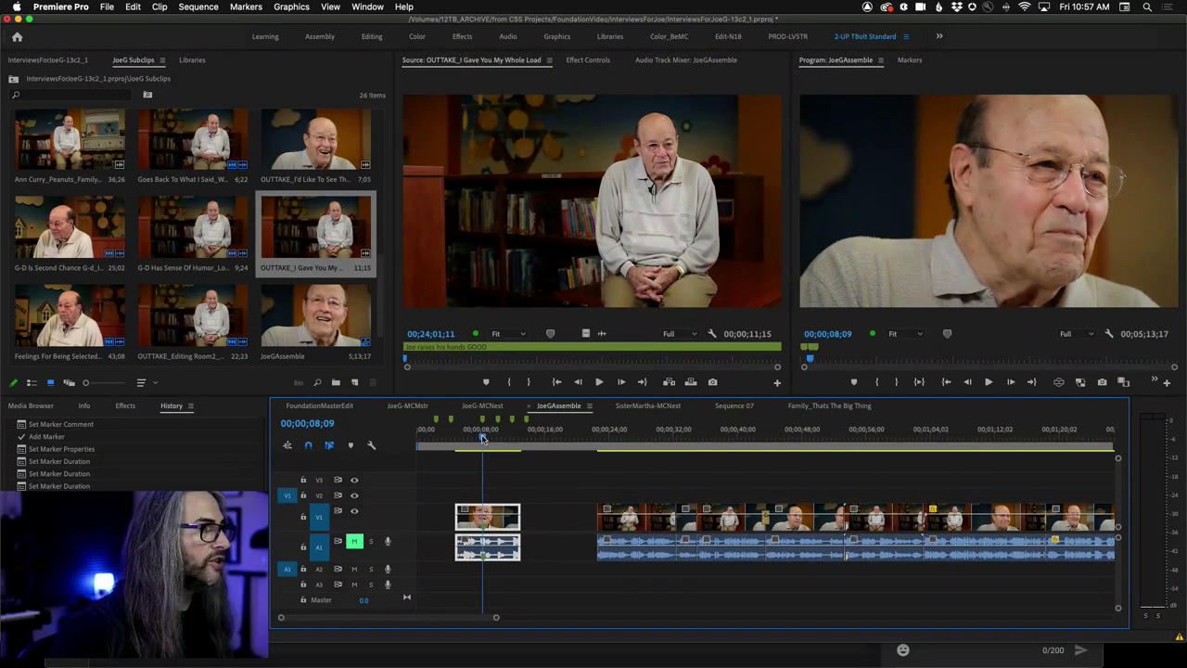
left_click_drag(505, 516, 428, 516)
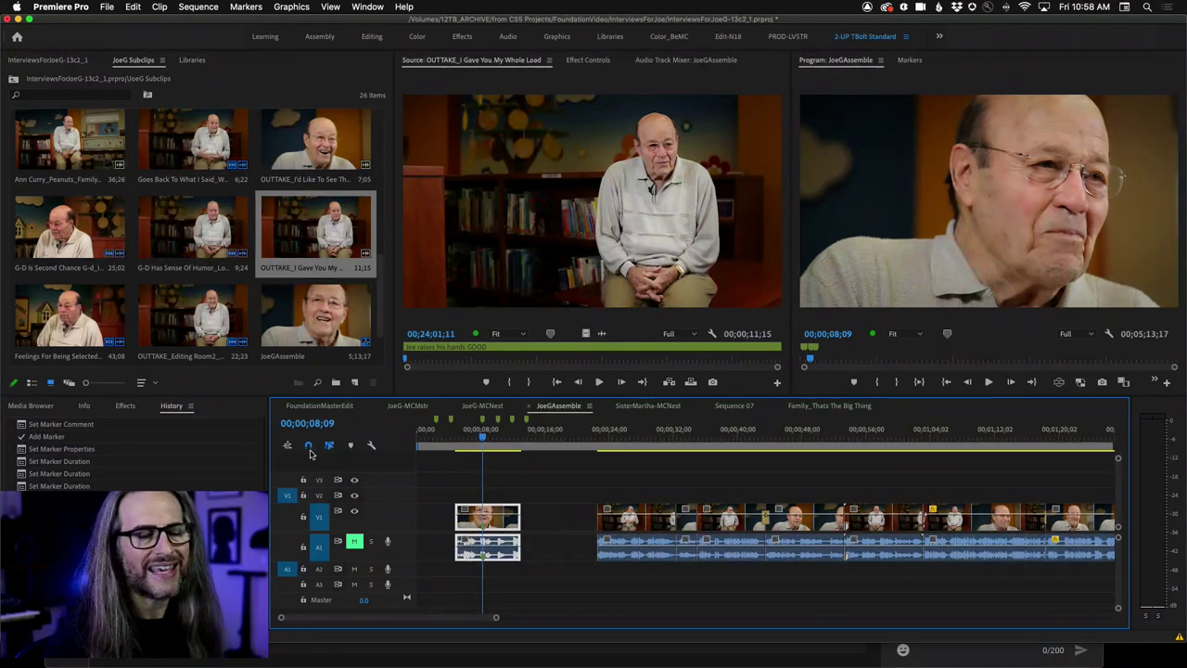
Examine the Sync Settings preferences, and leave them without making changes
left_click(48, 4)
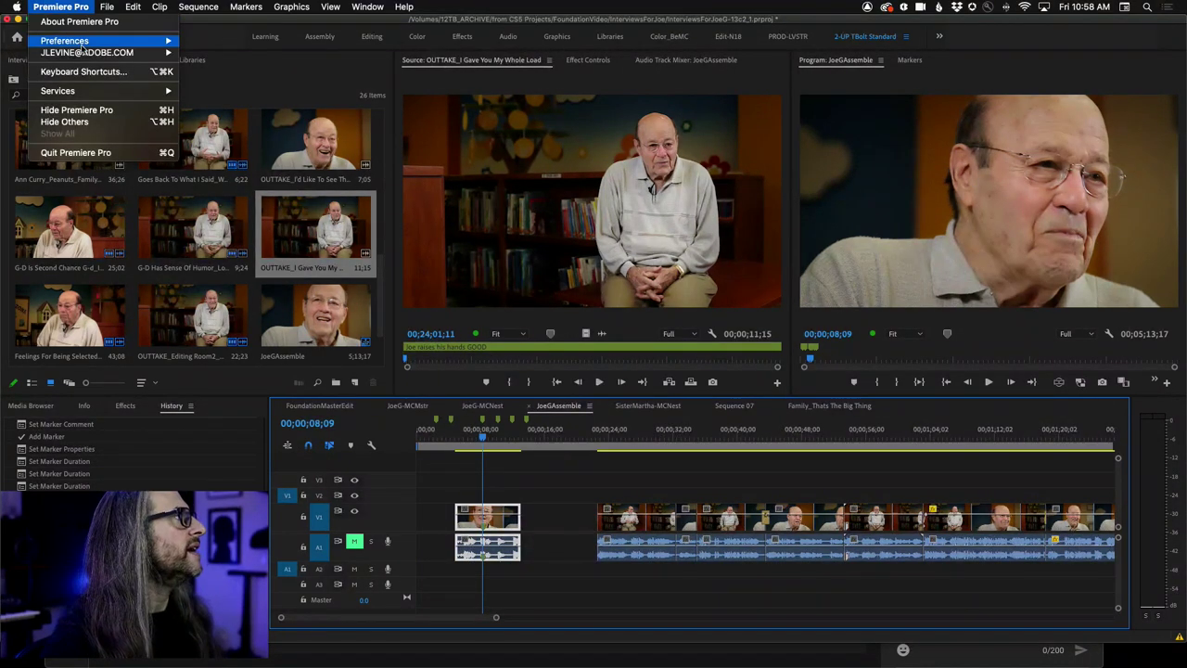
mouse_move(81, 46)
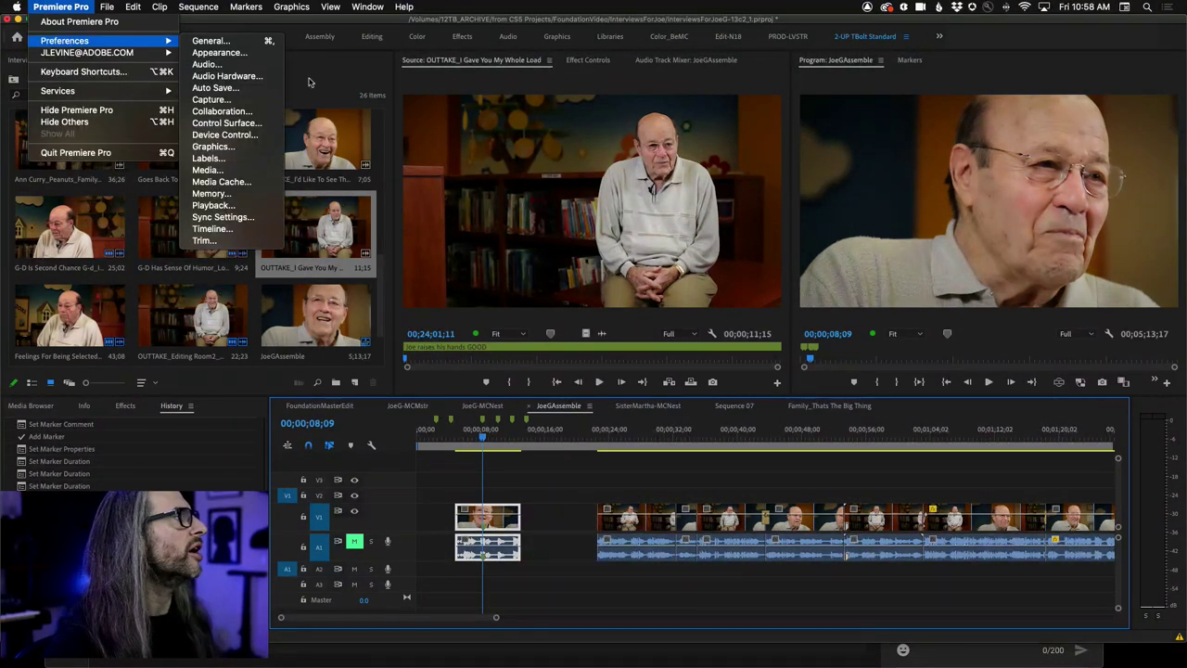
left_click(228, 218)
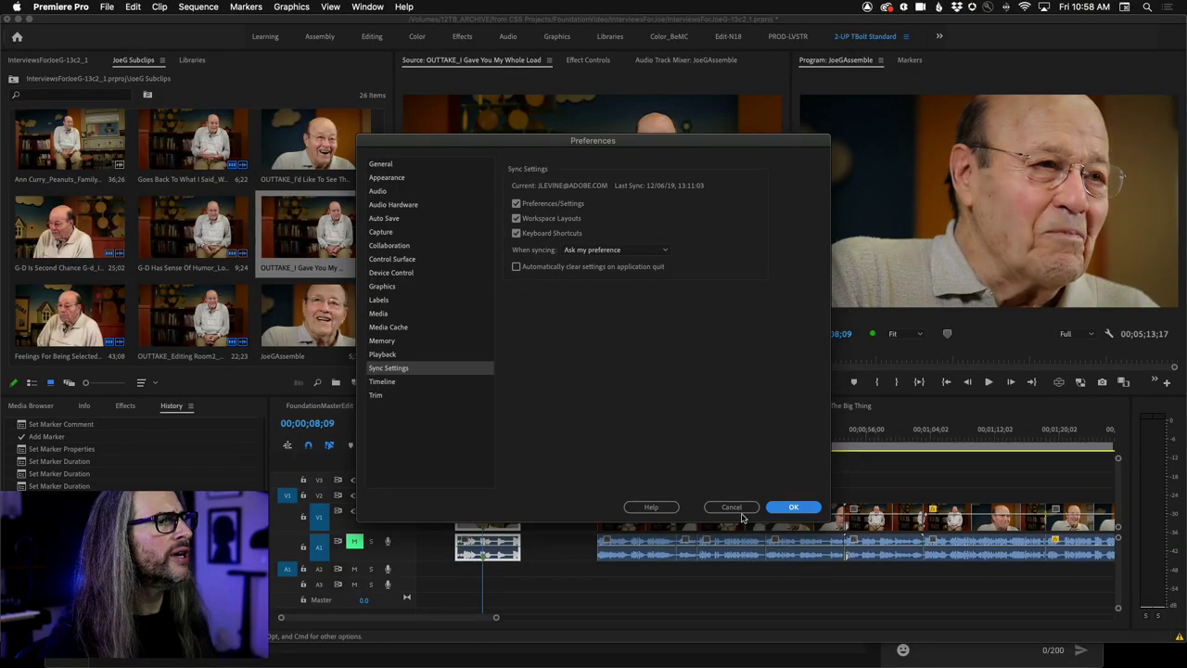
left_click(741, 509)
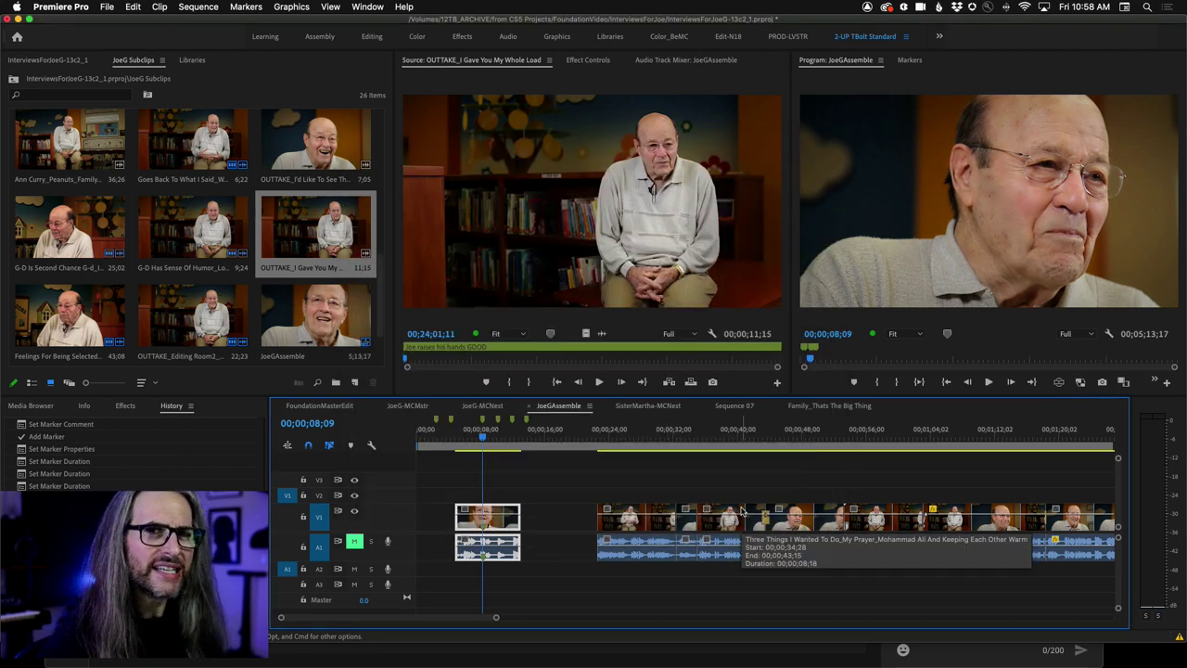
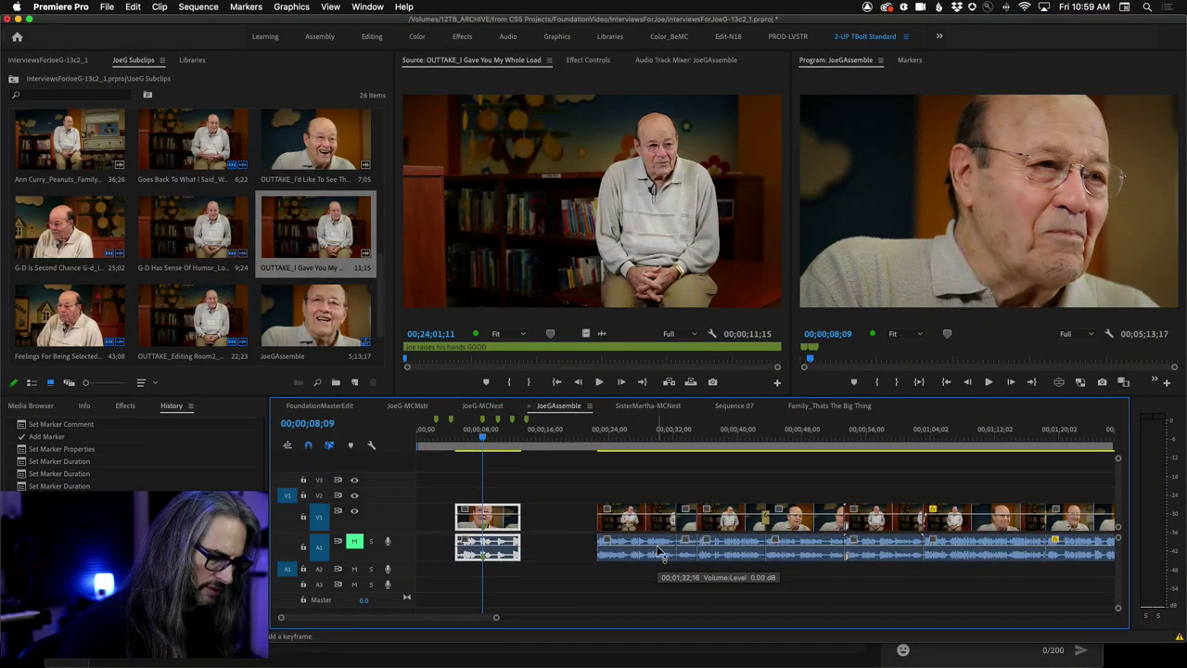
Play the source clip and mark a range of 00;00;07;04 in it, with the out point at 00;24;10;25
key("space")
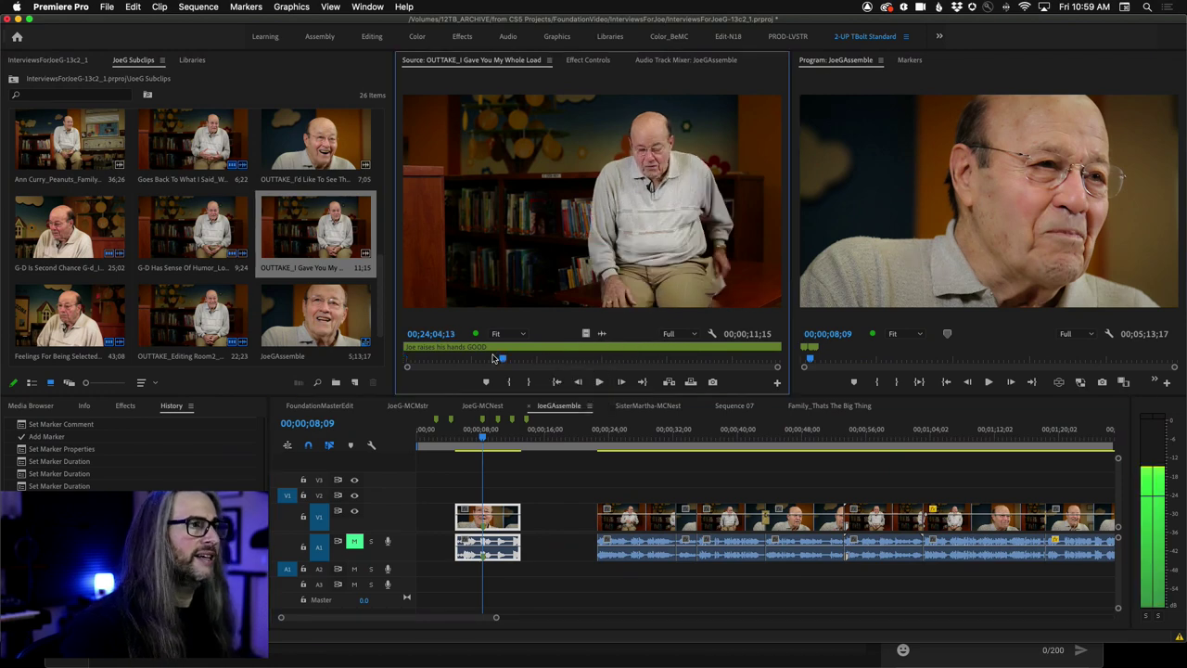
key("m")
left_click(711, 358)
key("m")
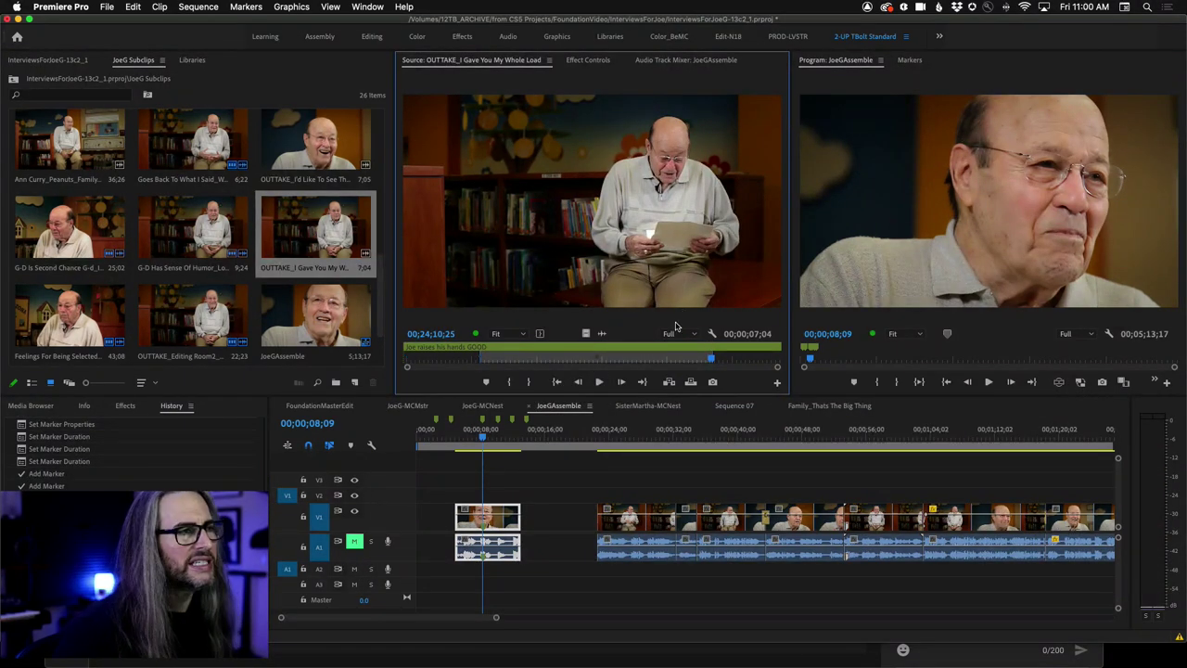
mouse_move(654, 346)
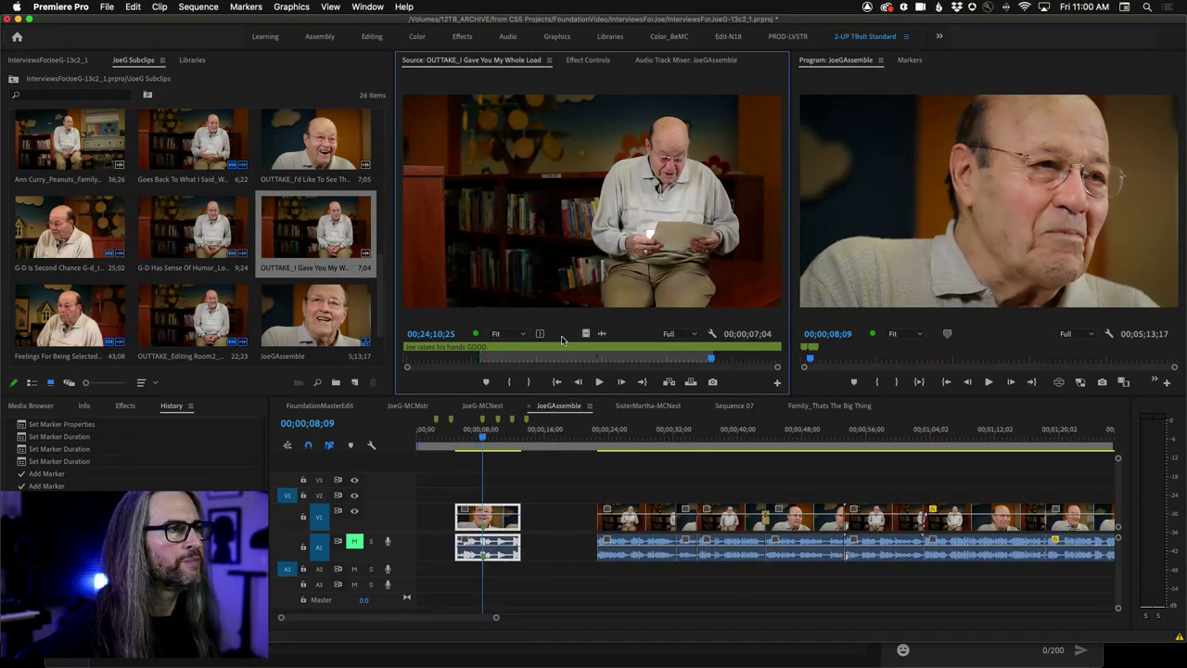
Open the Creative Cloud libraries, review the list of available libraries and stay on the personal library
mouse_move(586, 352)
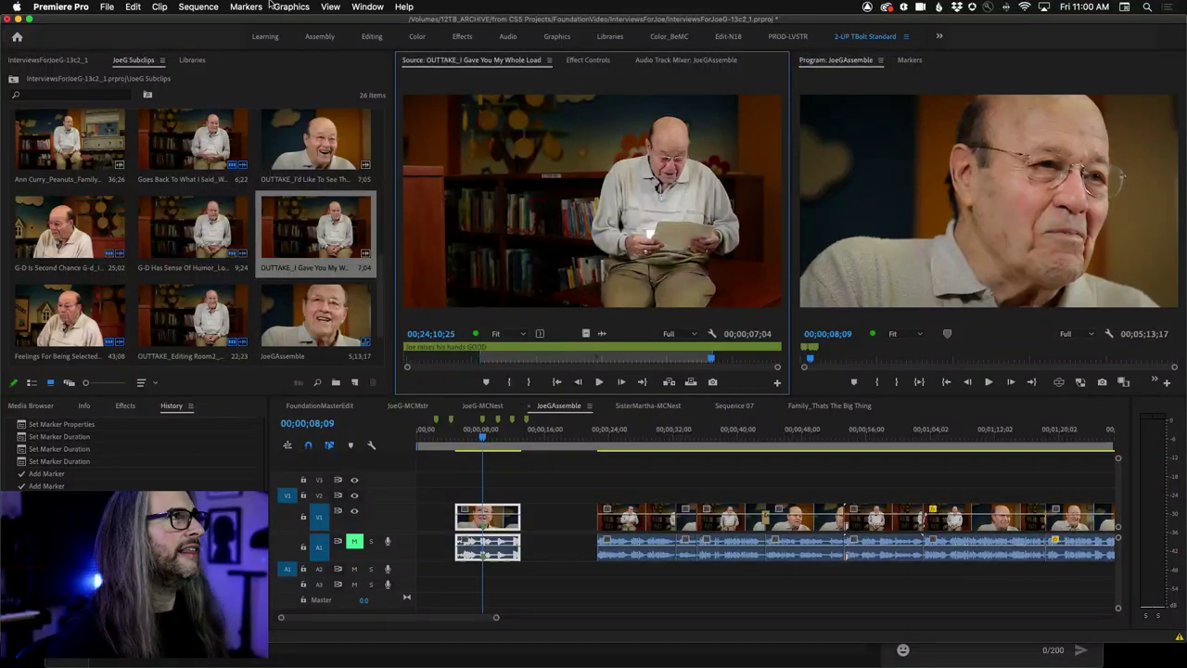
left_click(192, 59)
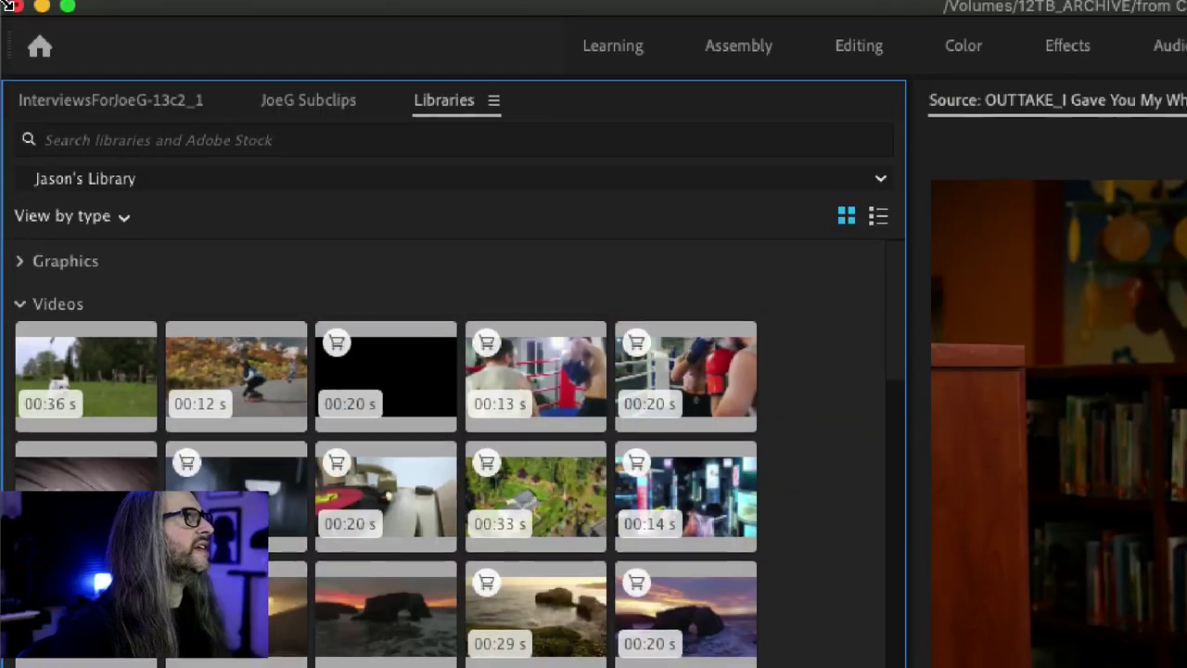
left_click(227, 182)
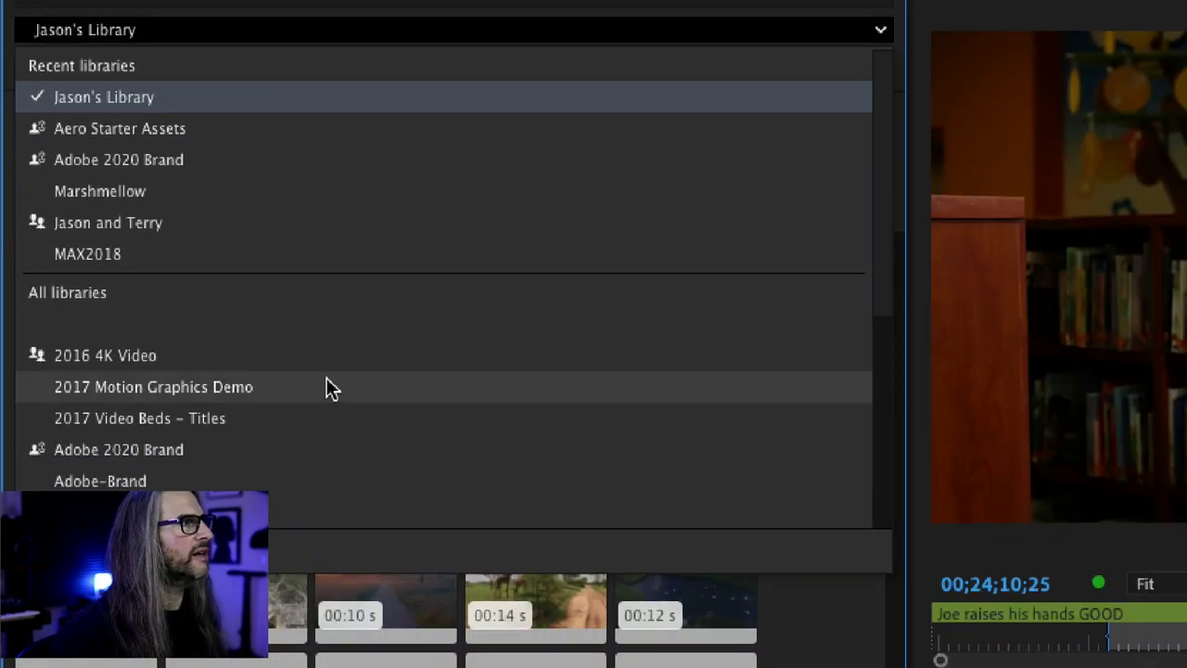
left_click(149, 97)
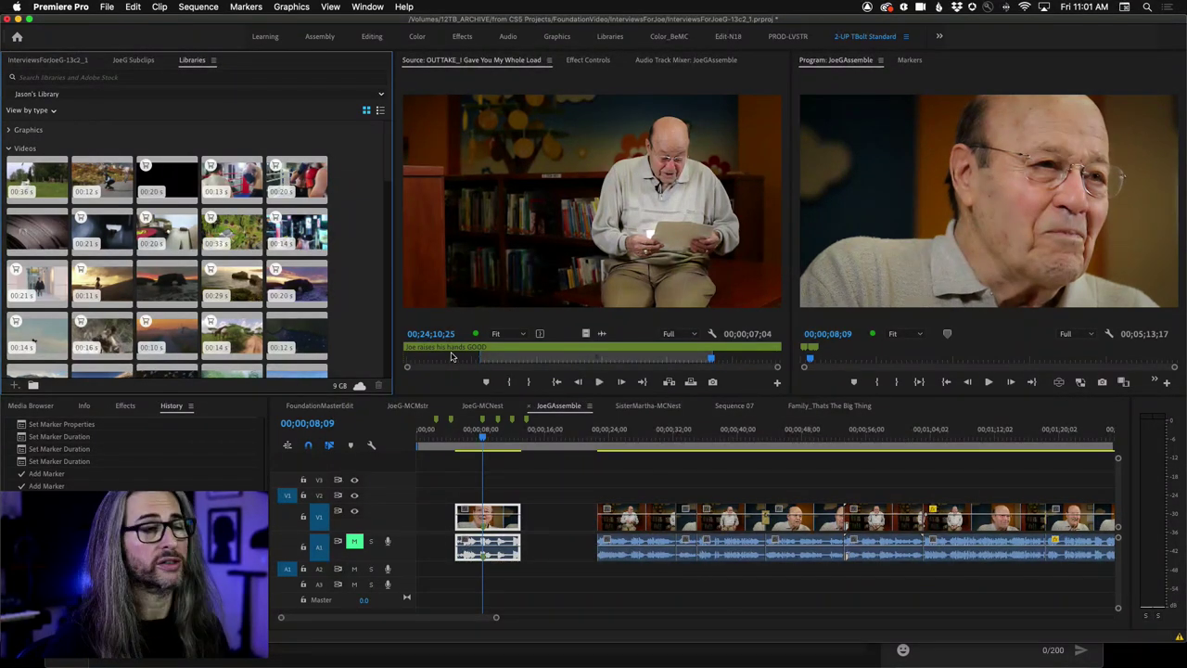
Collapse the library's videos and examine its motion graphics templates
left_click(8, 148)
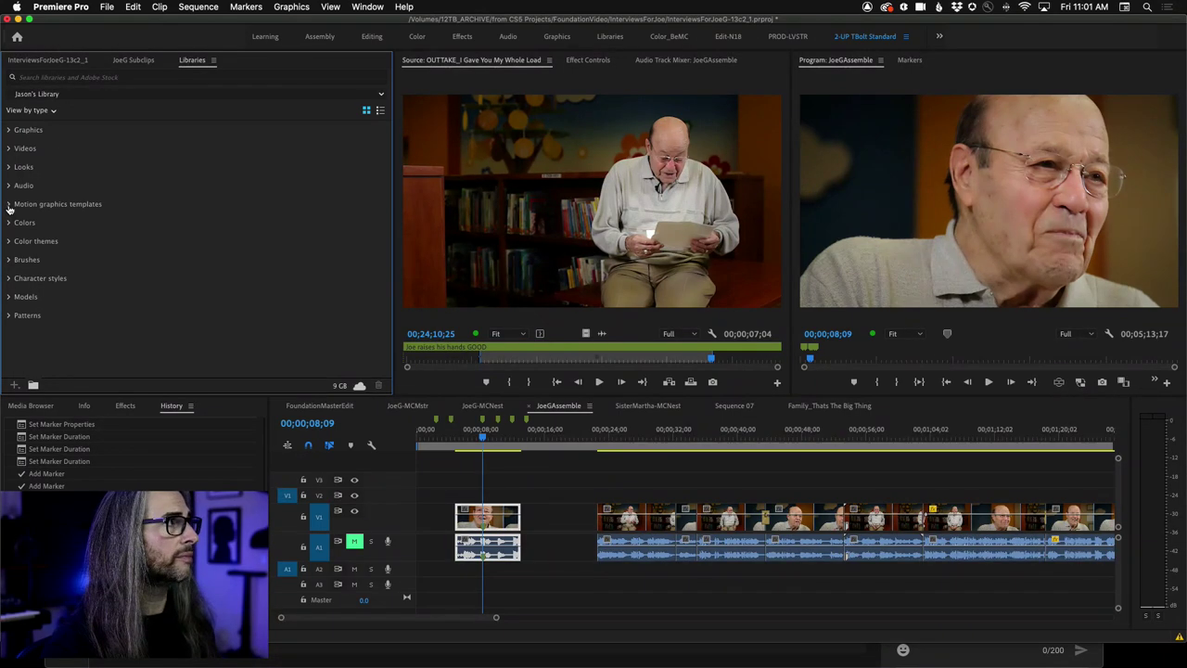
left_click(9, 205)
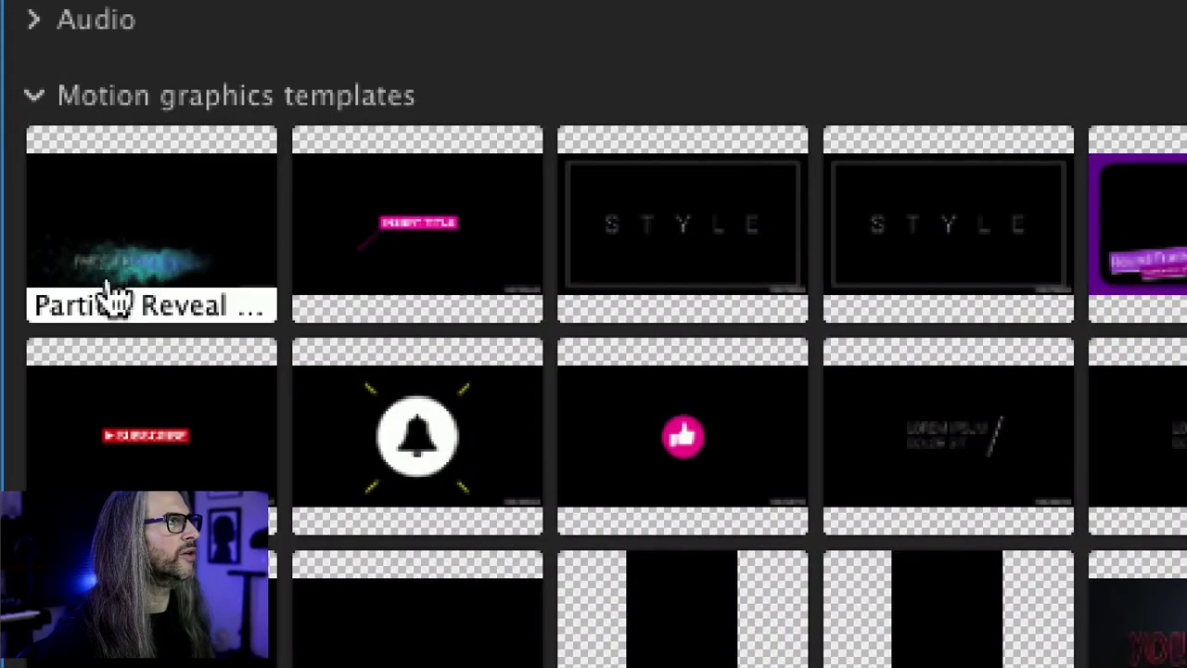
mouse_move(130, 293)
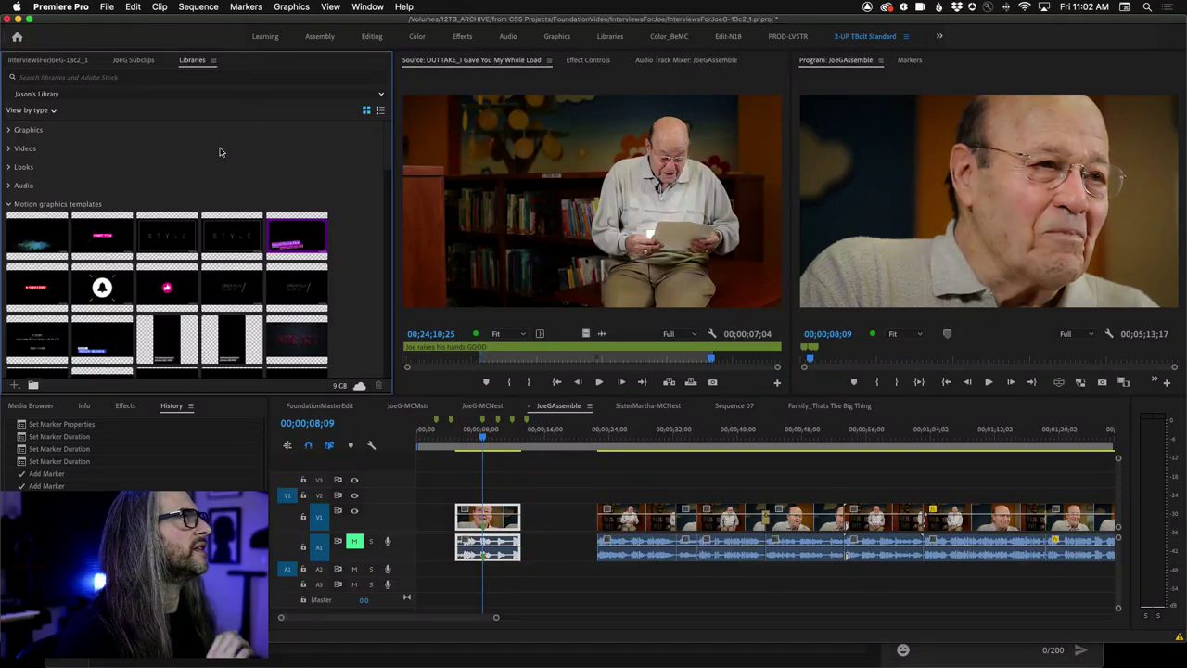
left_click(8, 204)
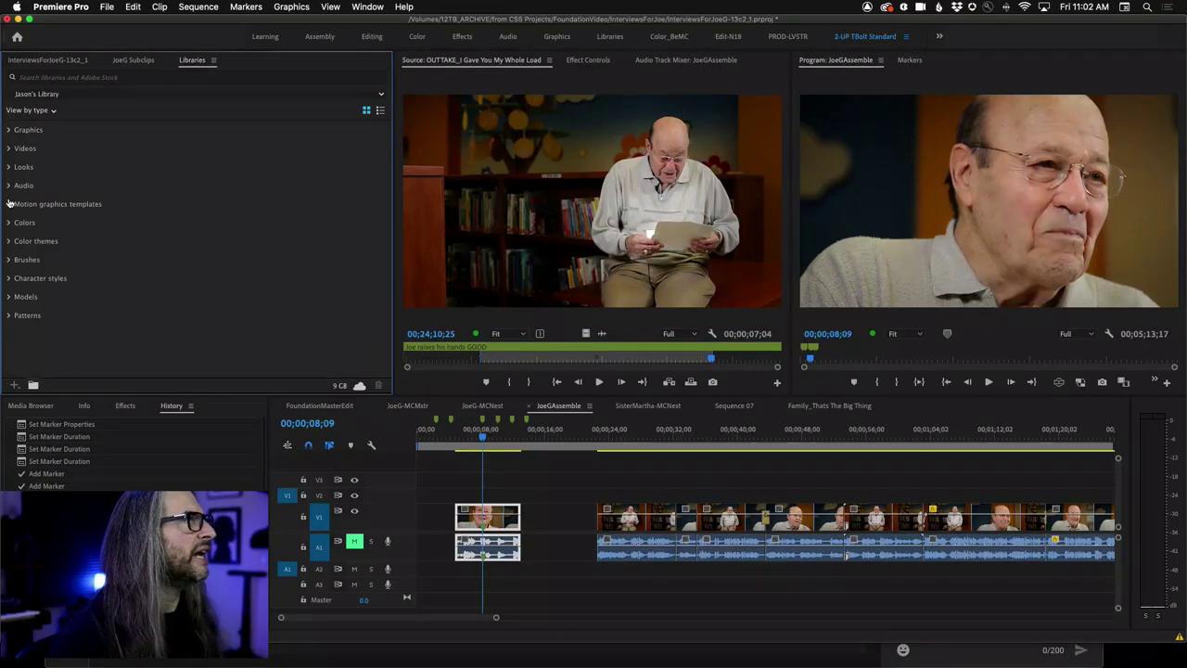
Show the library's videos, preview JPM-SwirlGraphic-SoloAlpha.mov in Finder and add it to the library
left_click(8, 149)
key("super+Tab")
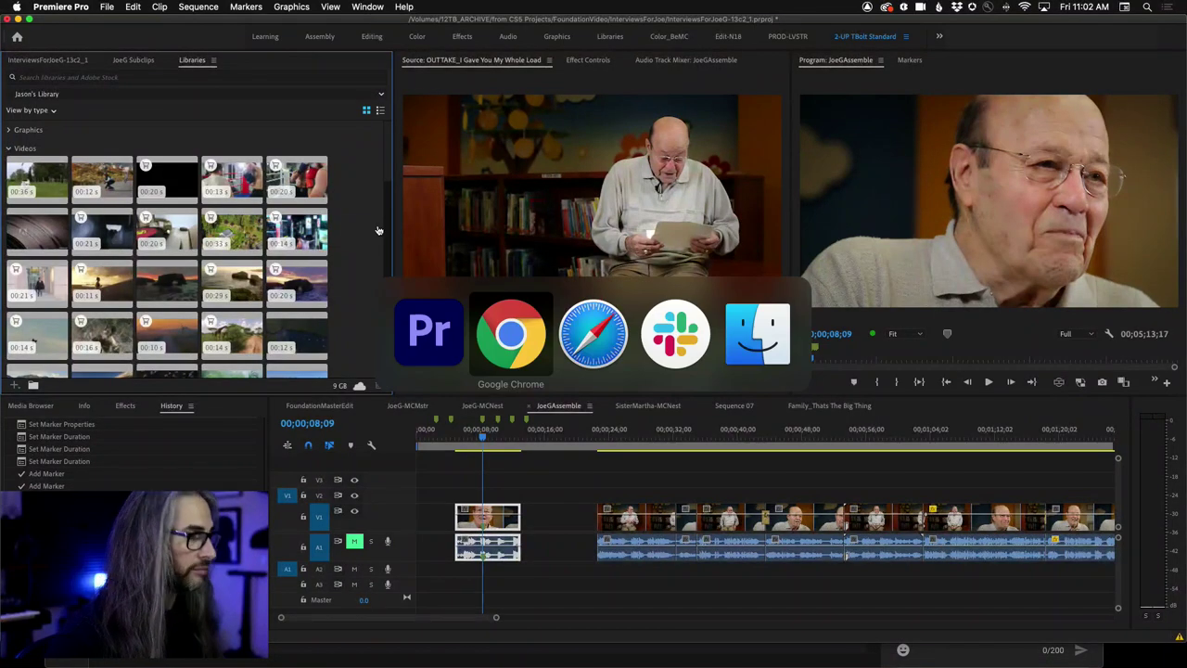
key("super+Tab")
key("super+Tab")
key("super+Tab")
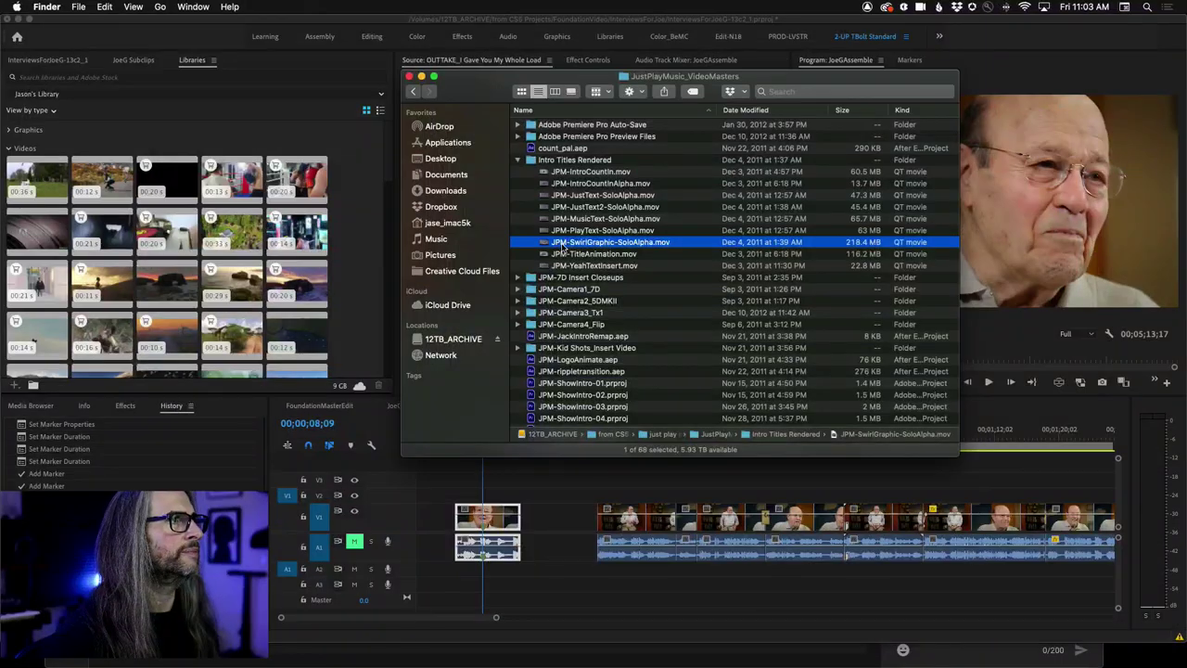
key("space")
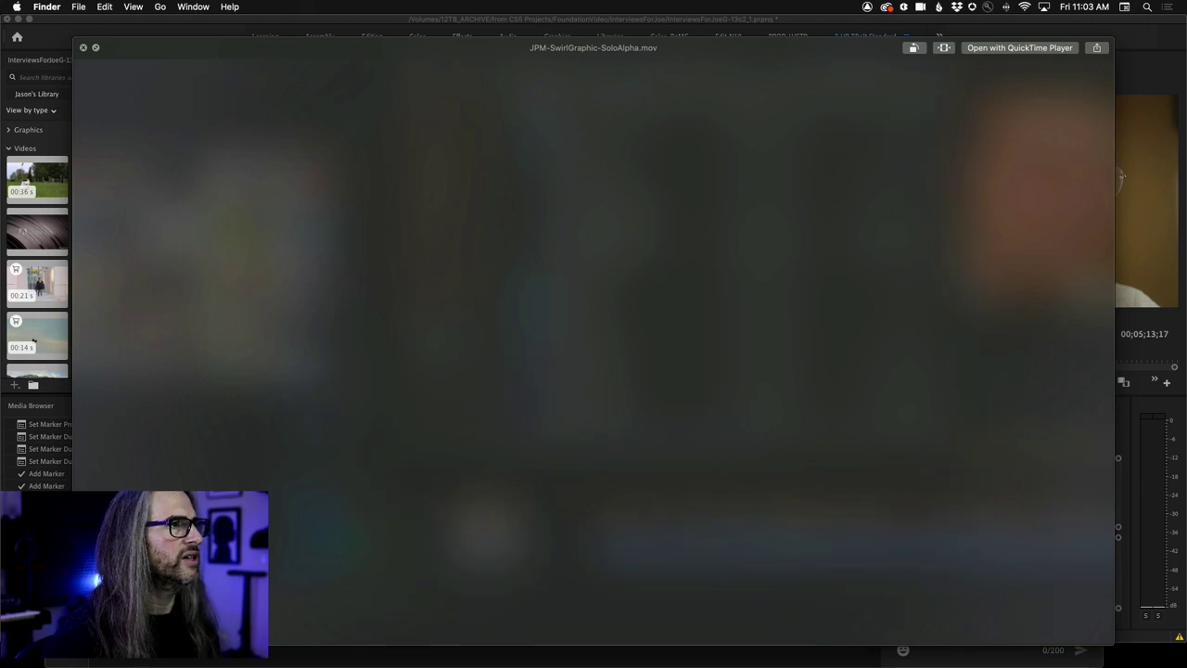
key("space")
key("space")
key("space")
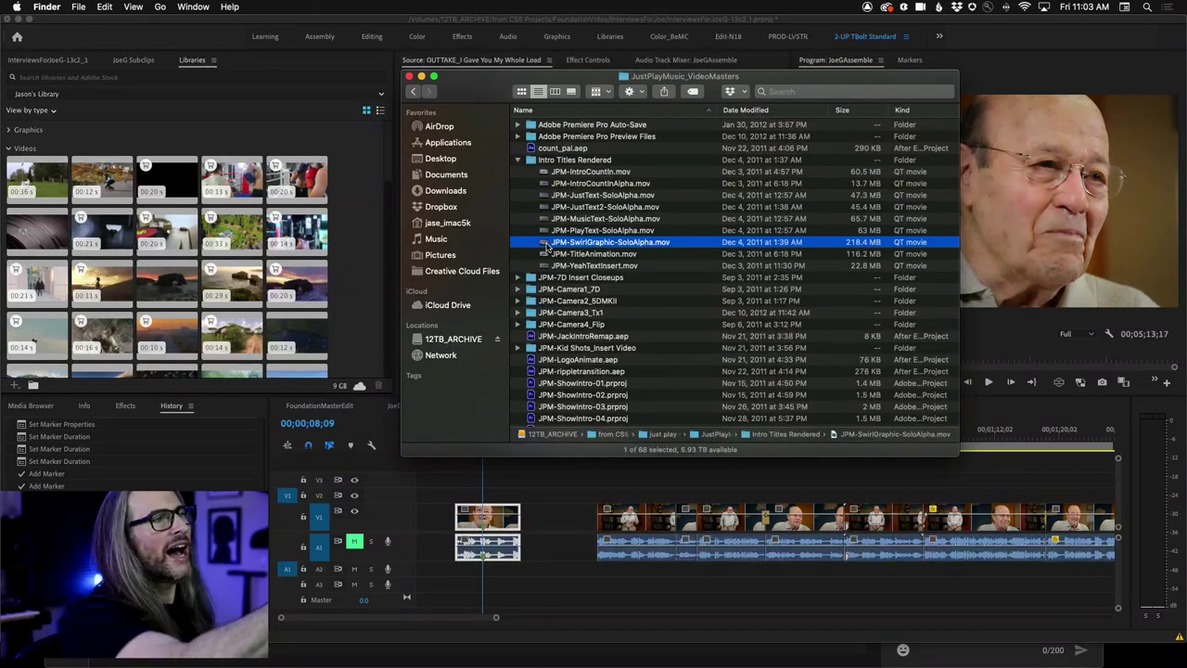
left_click_drag(543, 245, 142, 236)
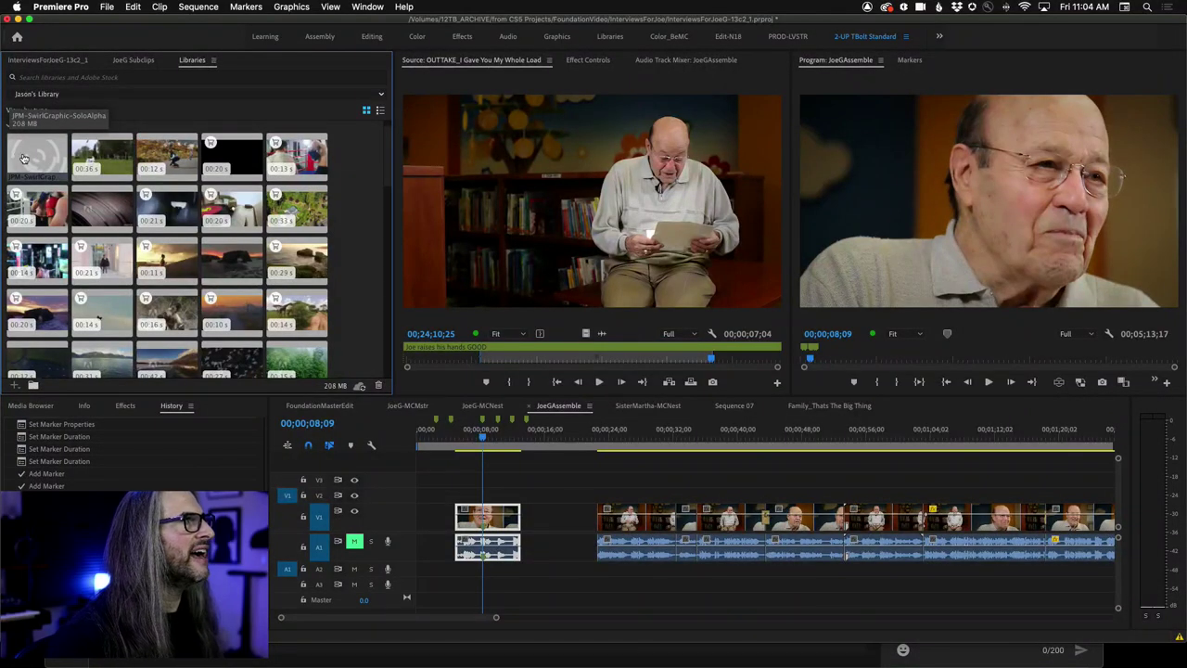
Add the JPM-SwirlGraphic-SoloAlpha library video to the project
scroll(24, 158, "down", 1)
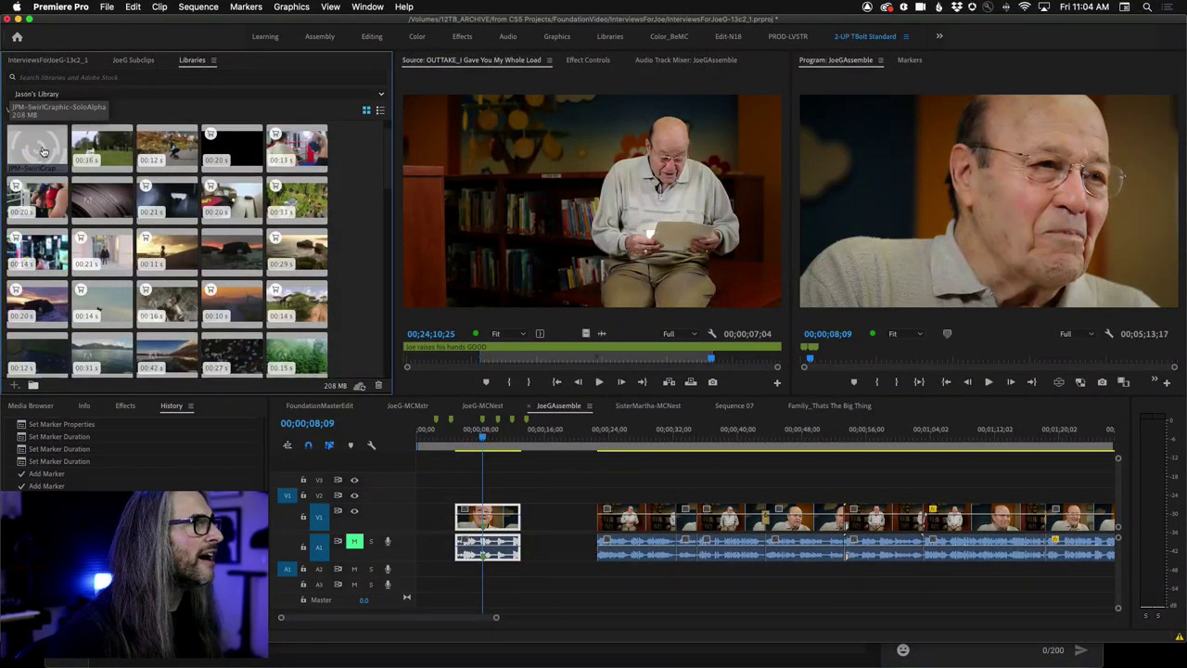
right_click(42, 150)
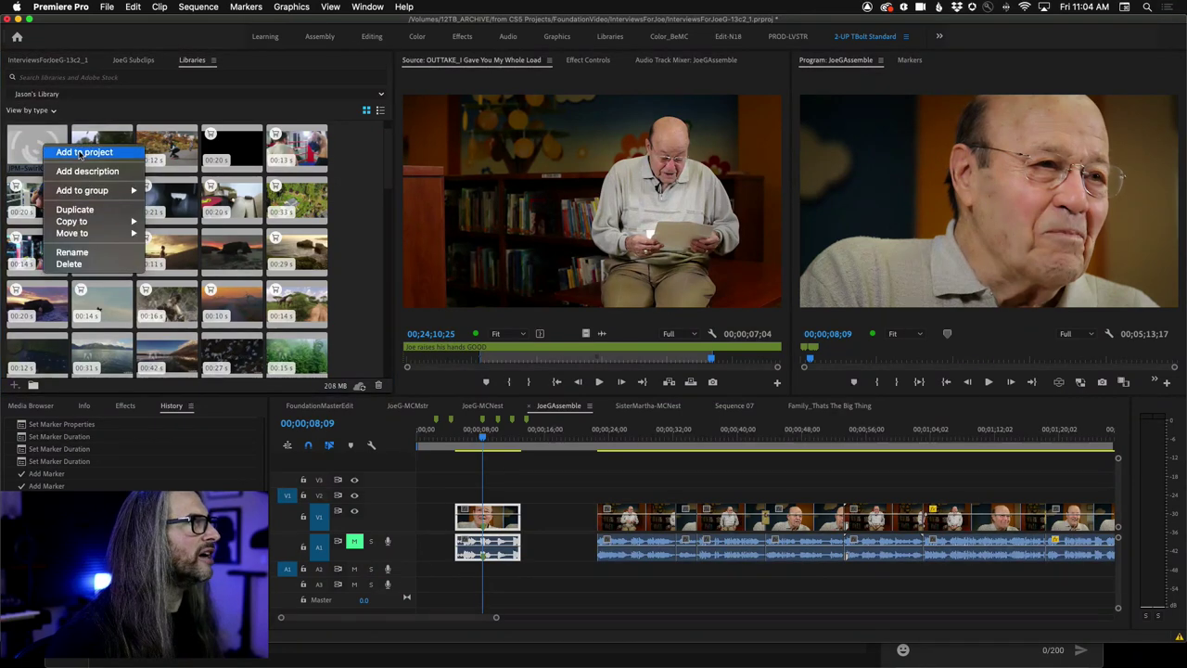
left_click(81, 152)
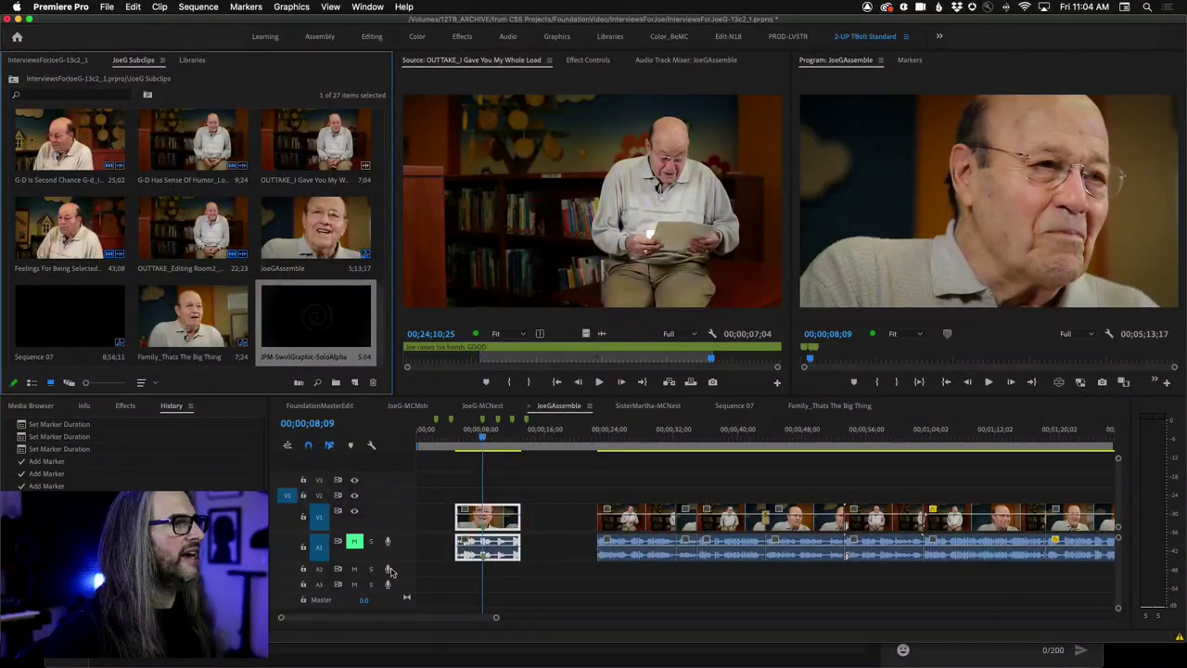
Place the JPM-SwirlGraphic-SoloAlpha clip on V2 above the interview at about 00;00;32 and play back that section
left_click_drag(327, 355, 688, 502)
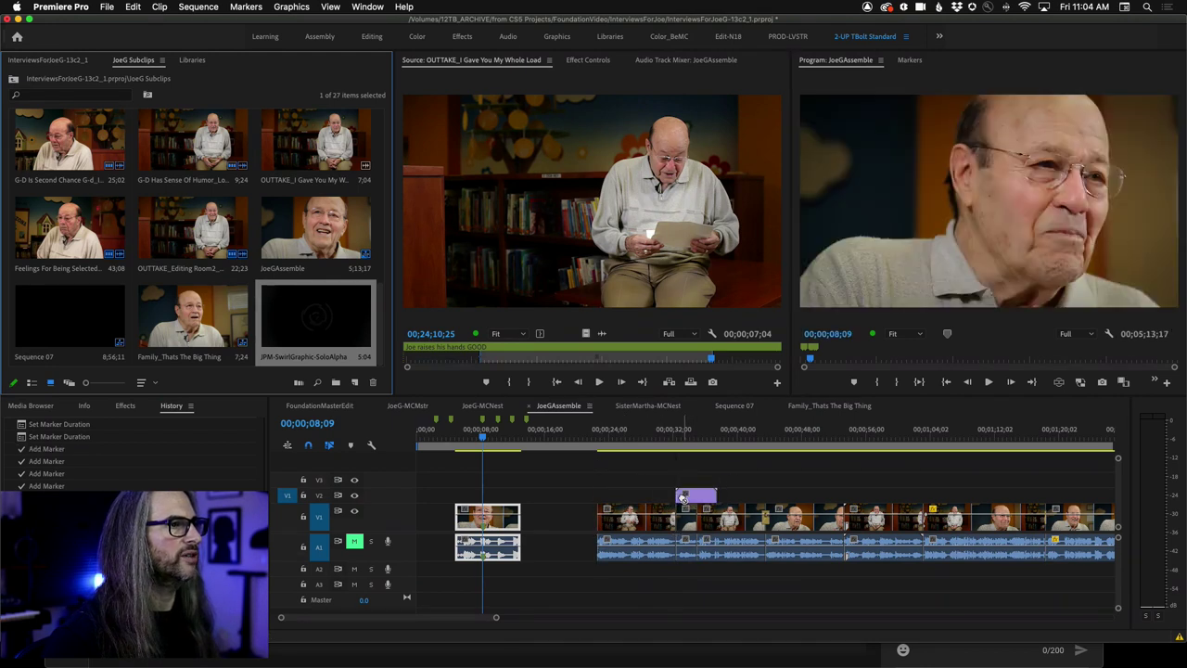
left_click(668, 429)
key("space")
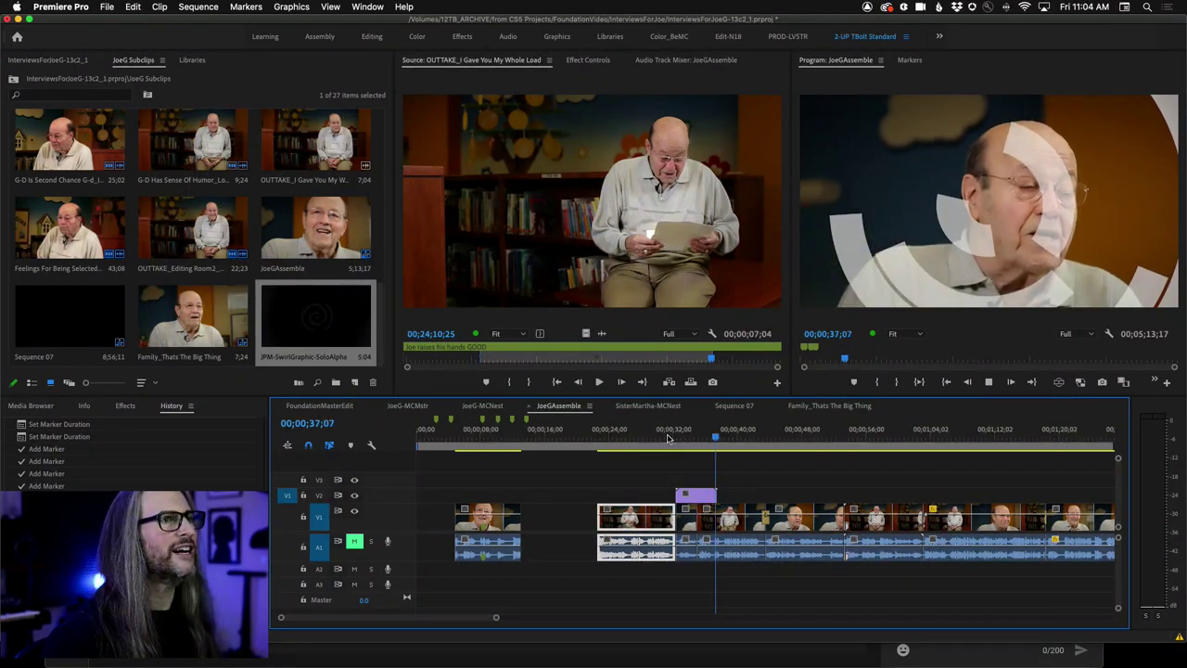
key("space")
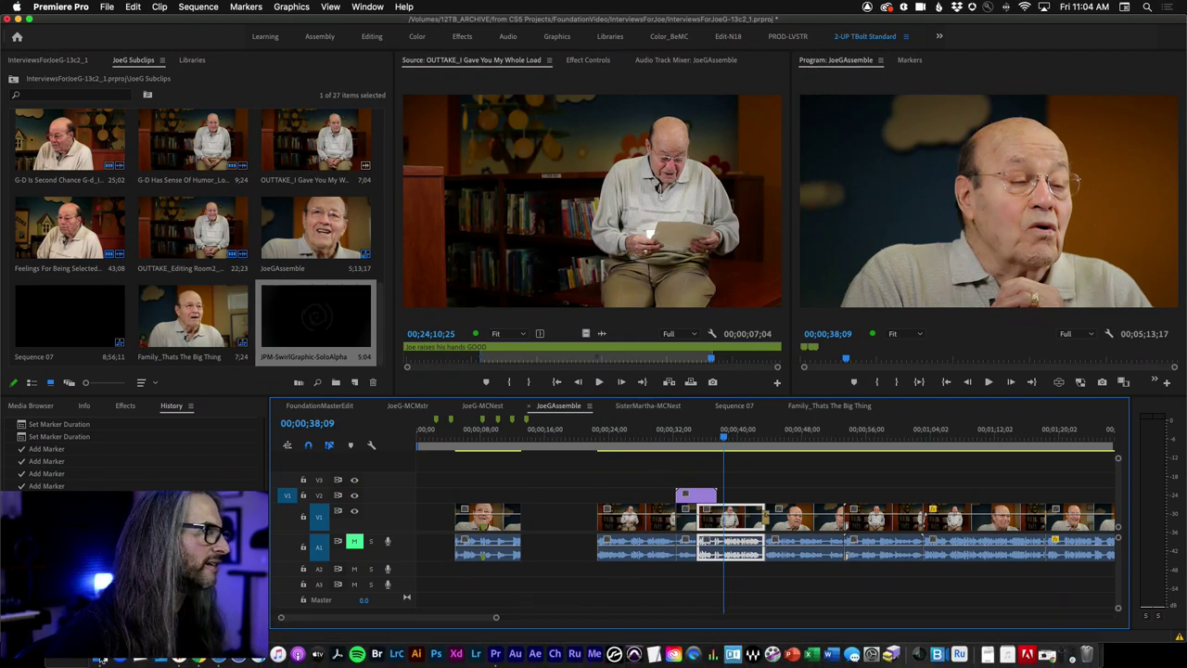
Switch to Finder and preview JPM-JustText2-SoloAlpha.mov and JPM-JustText-SoloAlpha.mov
left_click(277, 655)
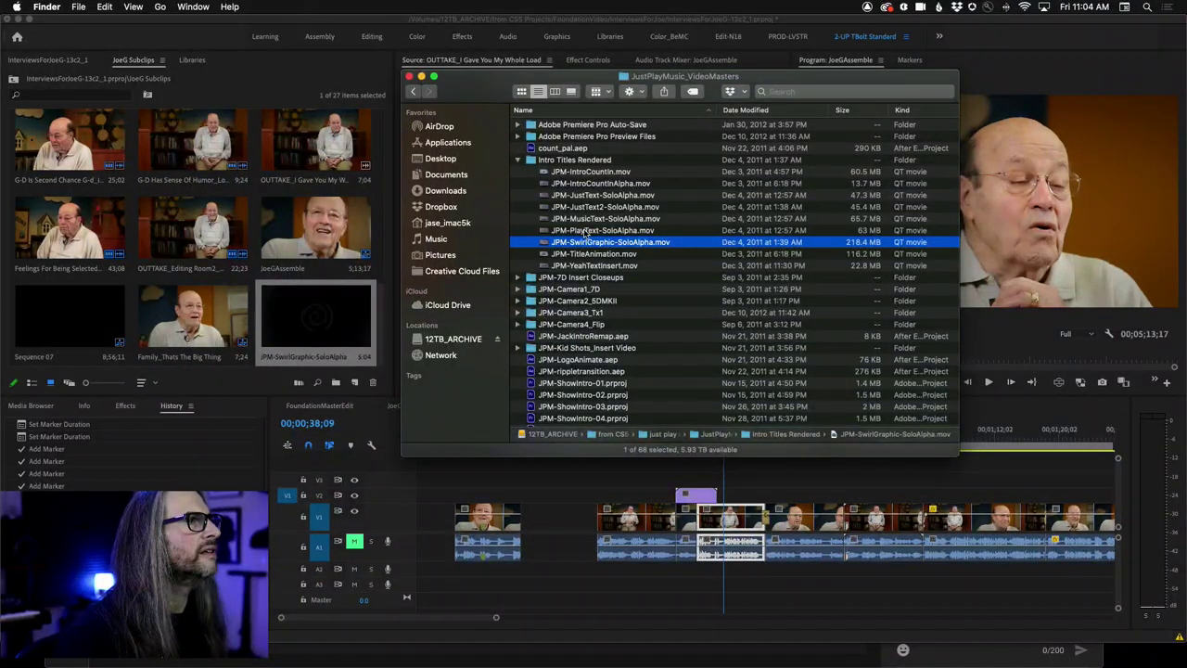
left_click(585, 208)
key("space")
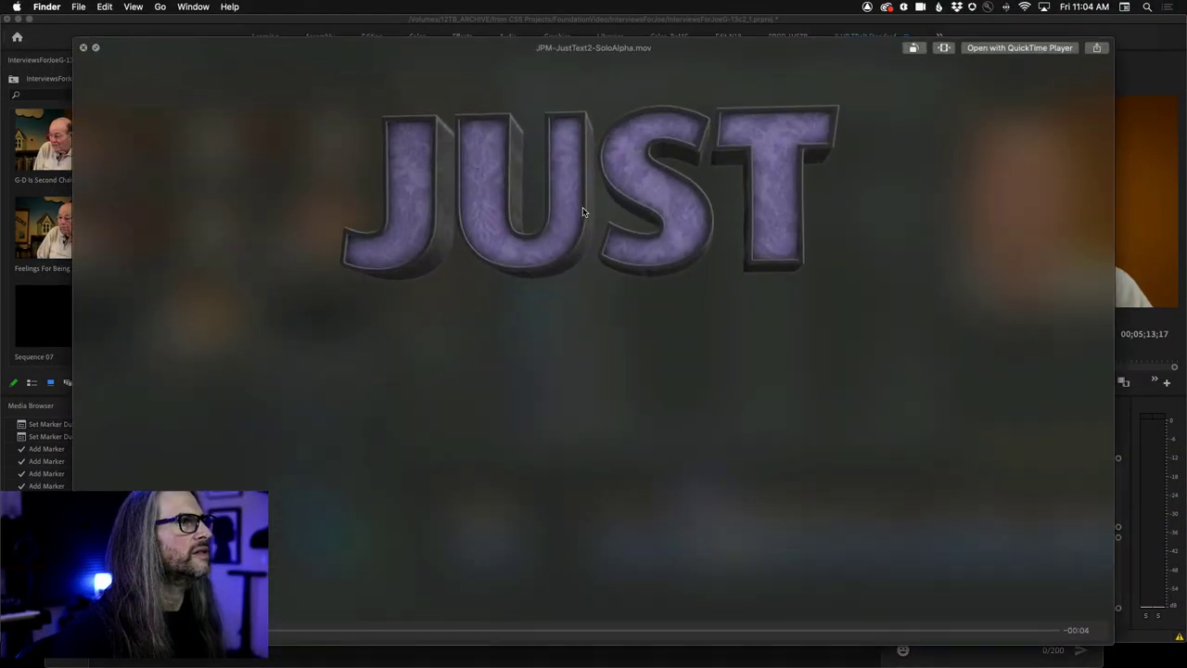
key("space")
left_click(579, 201)
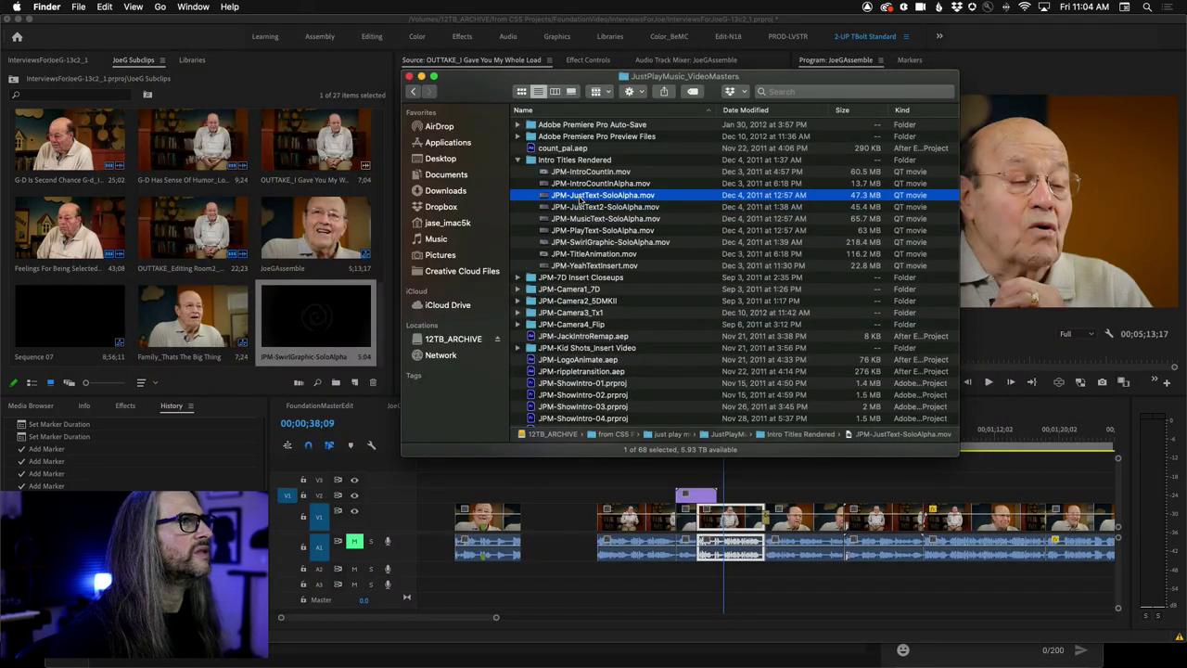
key("space")
key("space")
Add JPM-JustText2-SoloAlpha.mov, JPM-MusicText-SoloAlpha.mov and JPM-PlayText-SoloAlpha.mov from Finder to the personal library
key("Down")
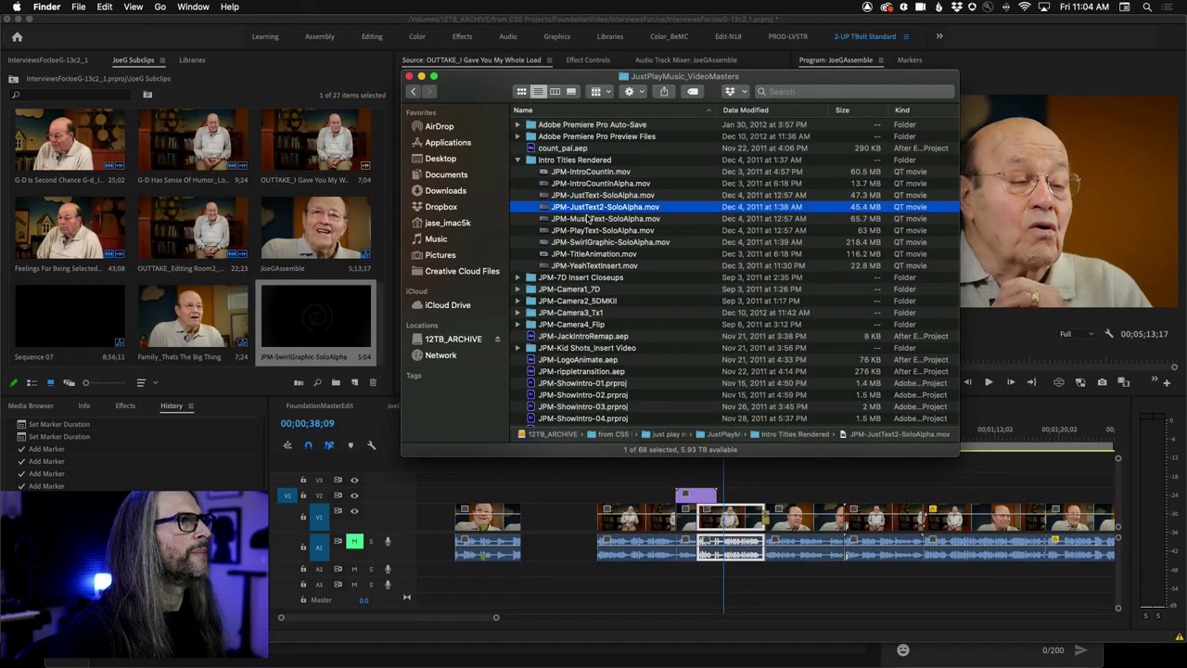
left_click(586, 219, "shift")
left_click(589, 231, "shift")
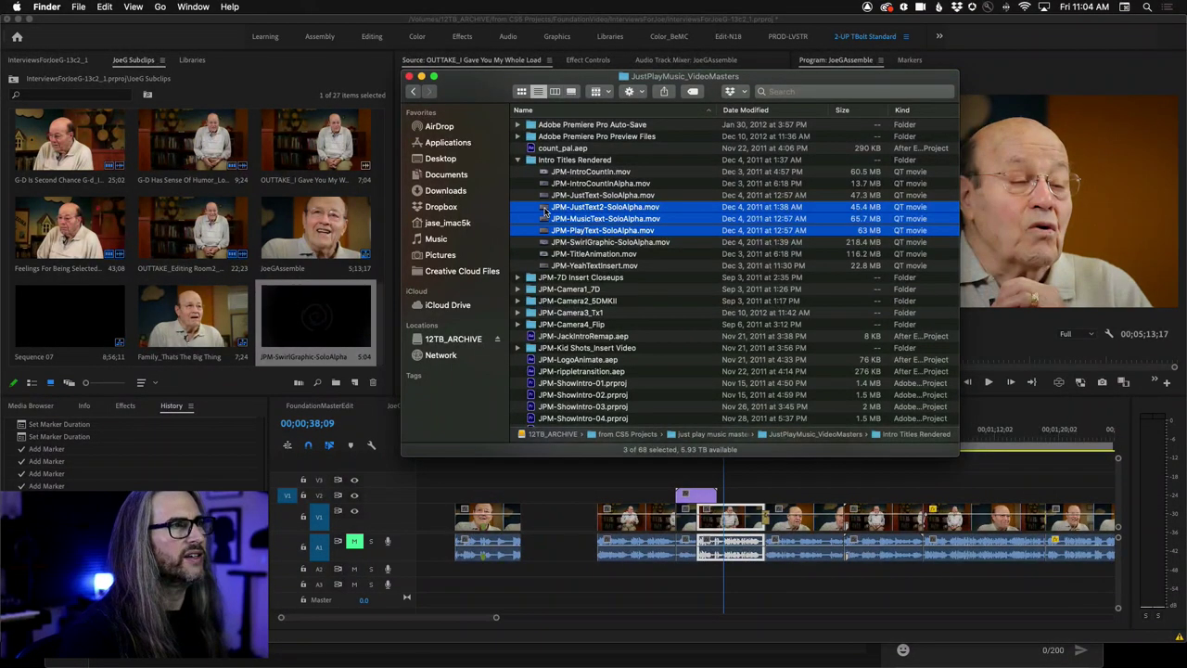
left_click(191, 60)
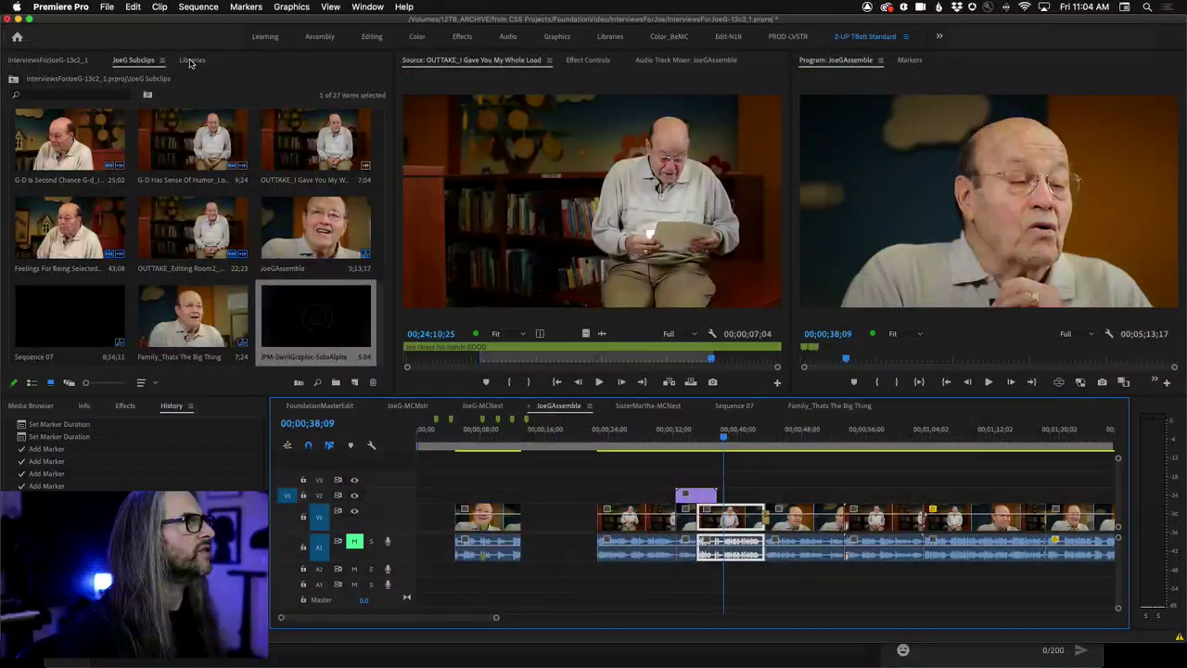
left_click(191, 59)
key("super+Tab")
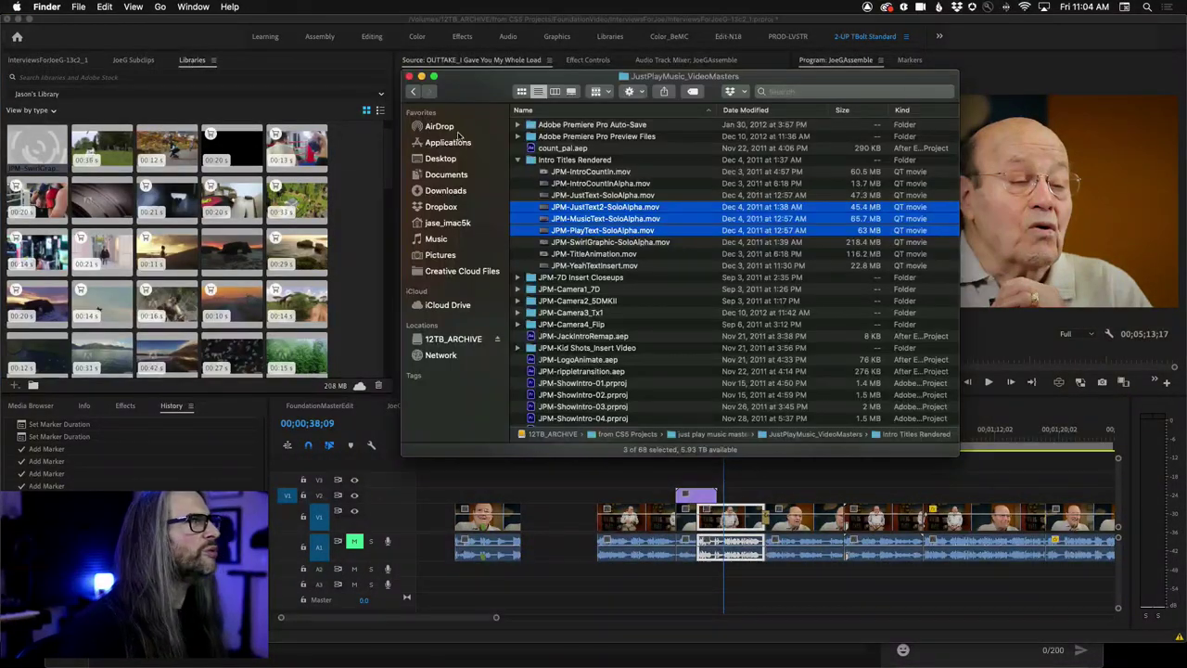
left_click_drag(549, 210, 119, 217)
key("super+Tab")
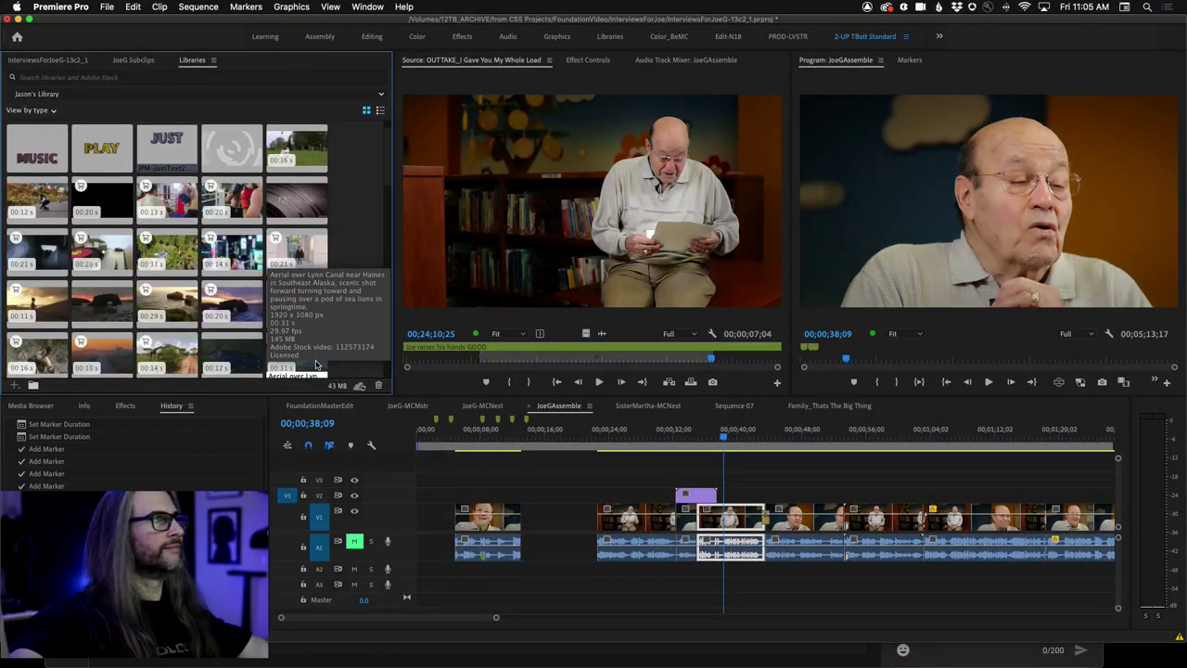
Add the JustText2, PlayText and MusicText library videos to the project and select the JPM-JustText2-SoloAlpha clip in the bin
right_click(169, 154)
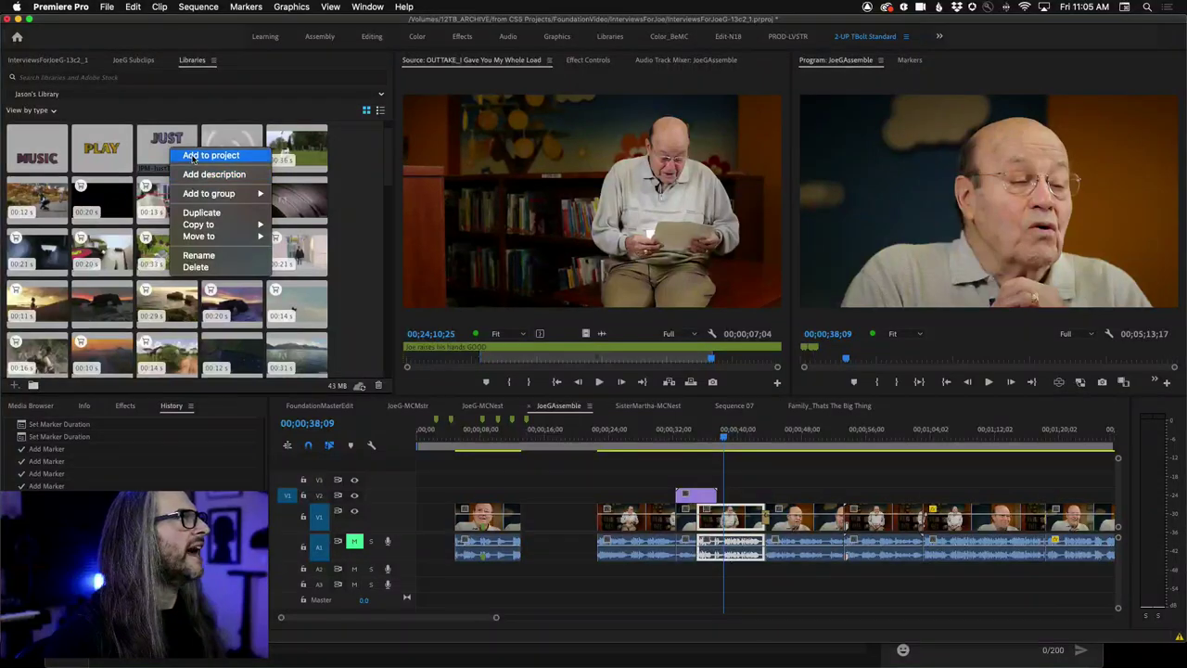
left_click(195, 154)
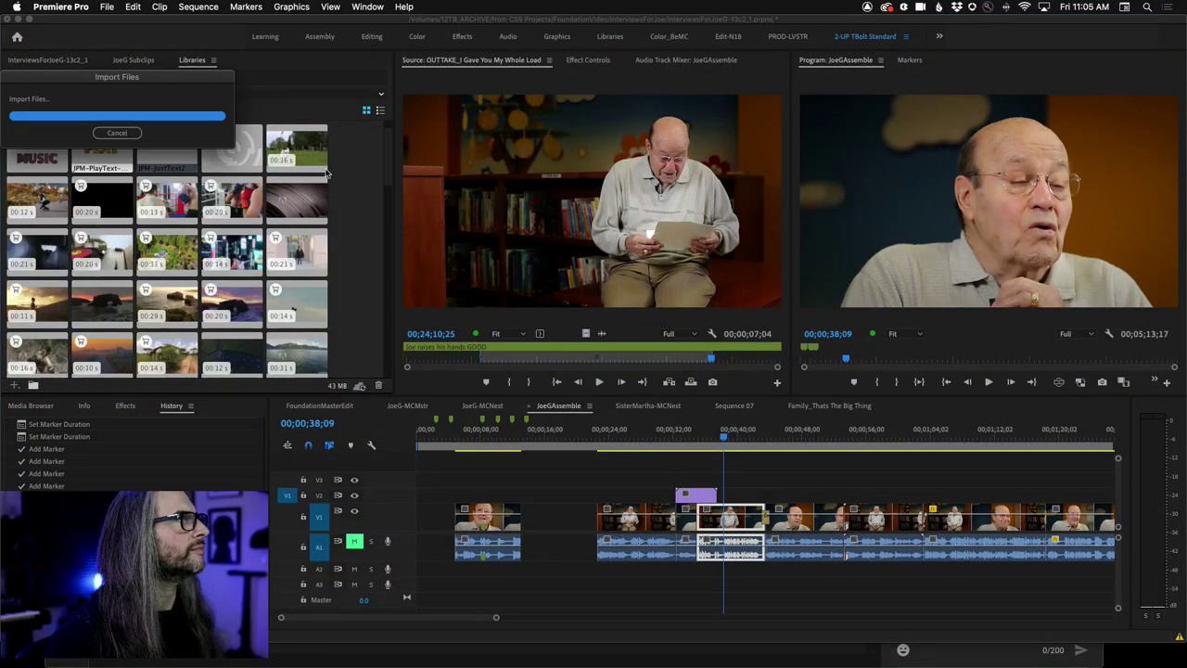
right_click(105, 139)
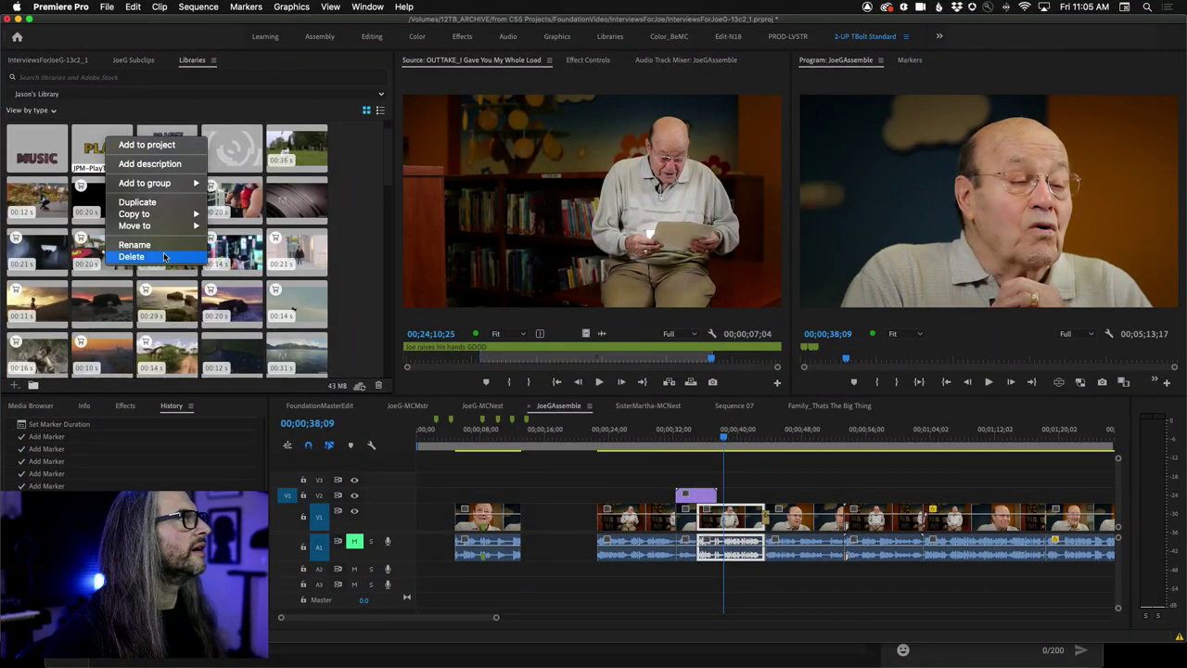
left_click(148, 151)
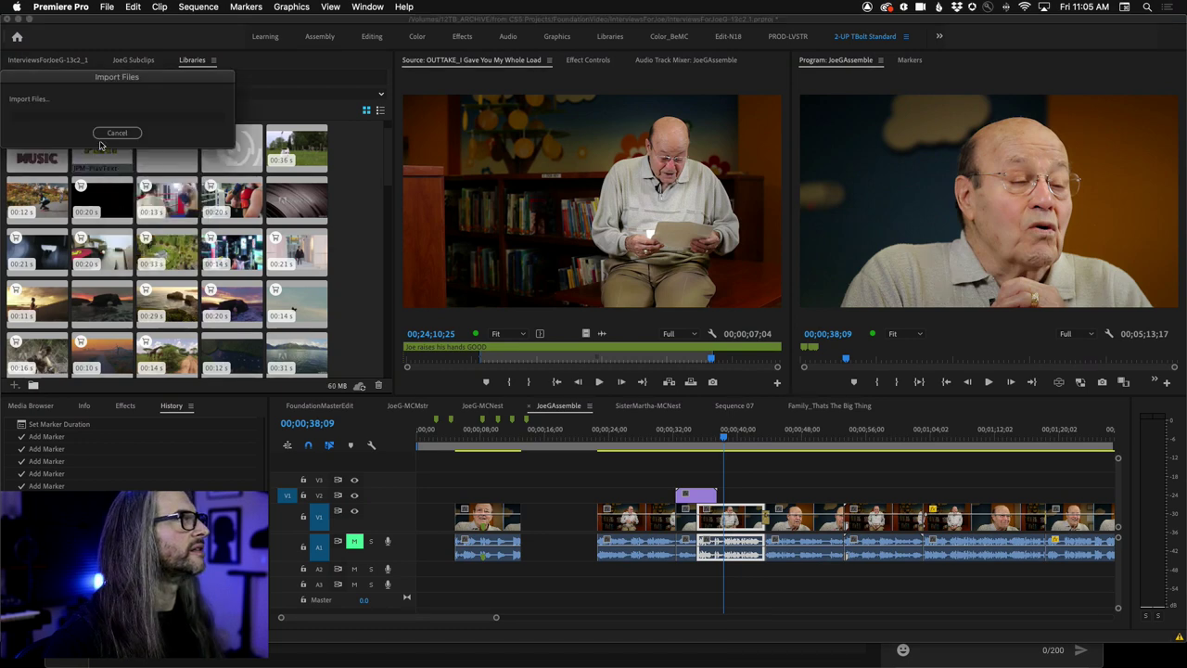
left_click(190, 61)
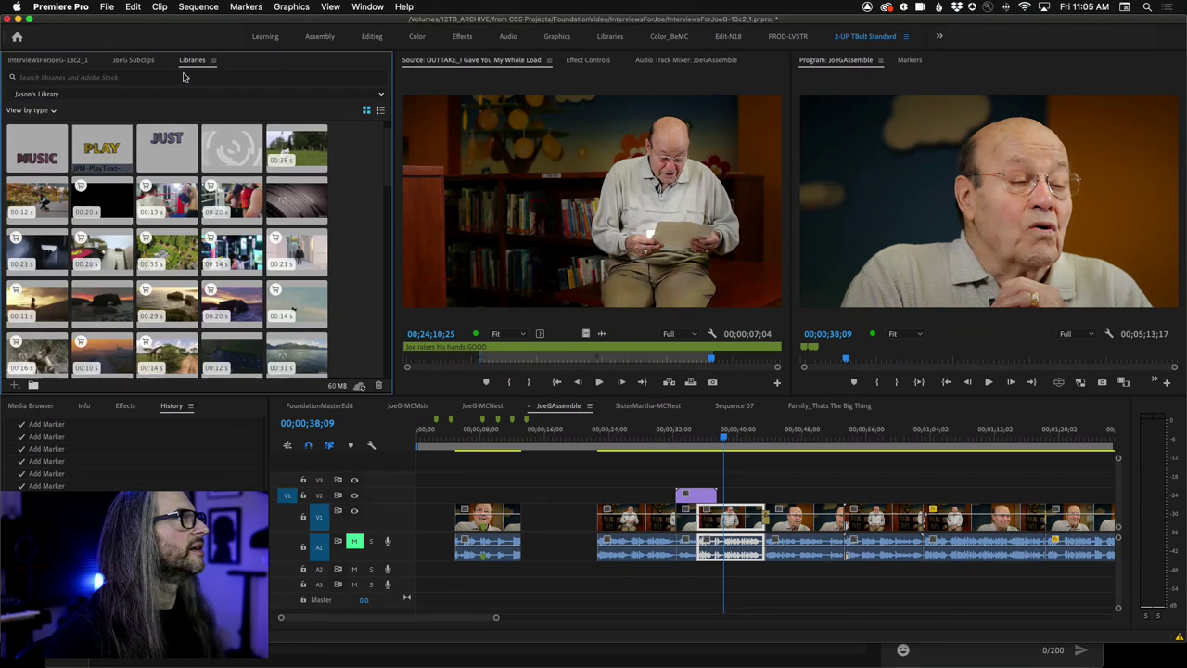
right_click(34, 151)
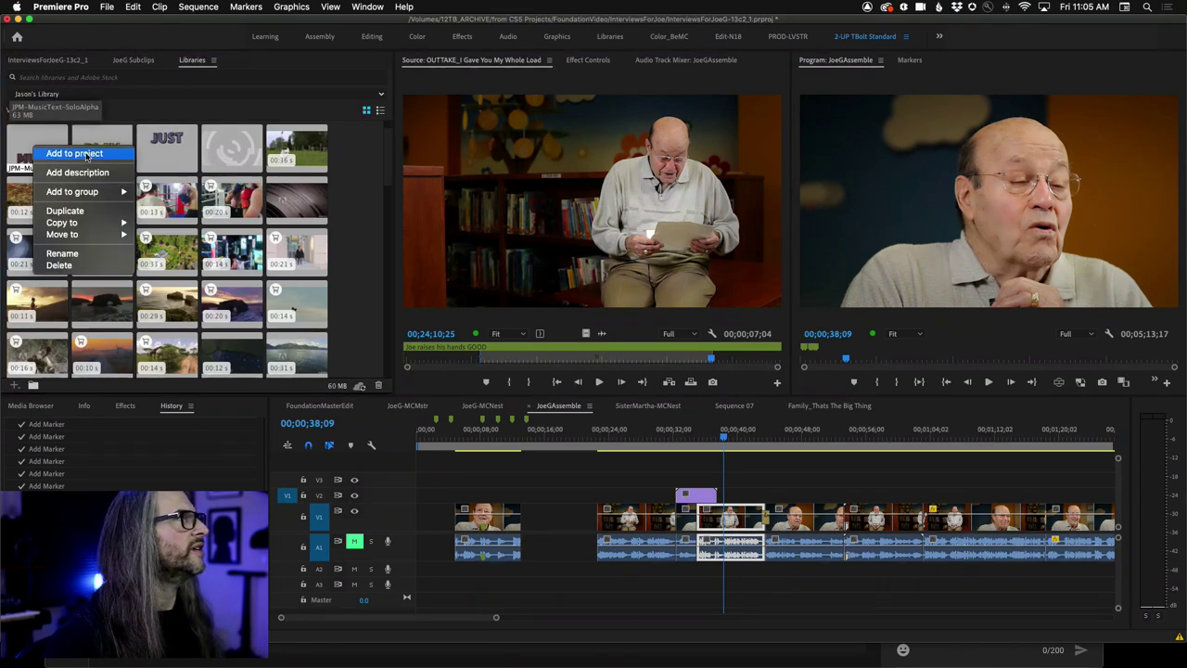
left_click(46, 150)
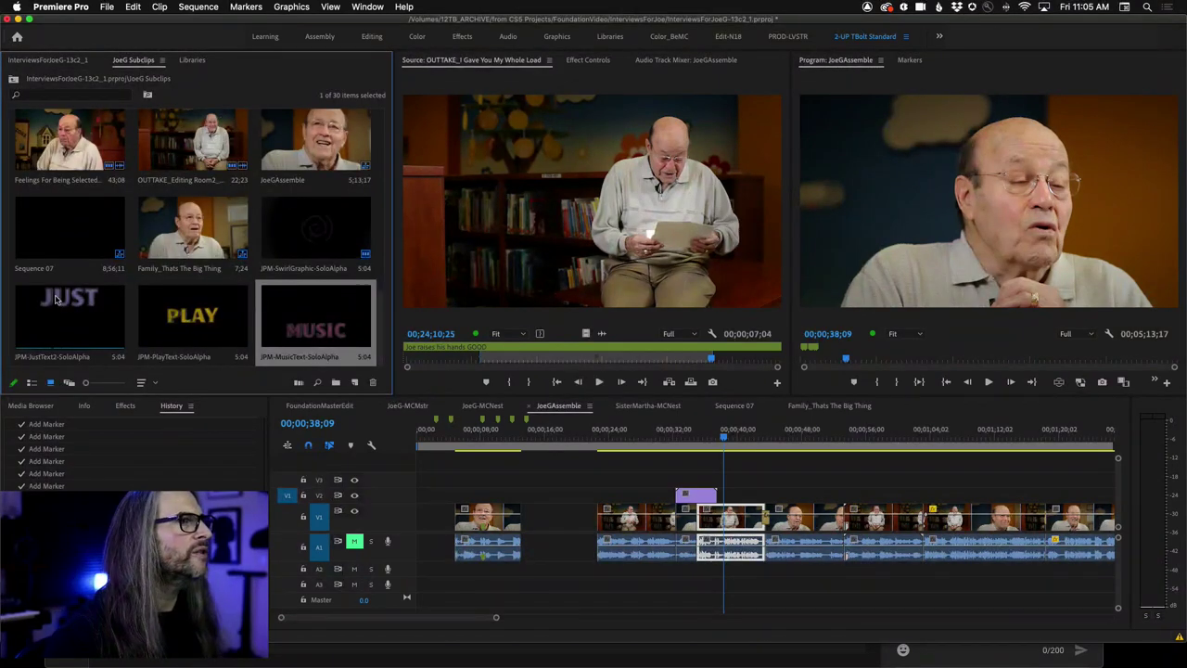
left_click(62, 320)
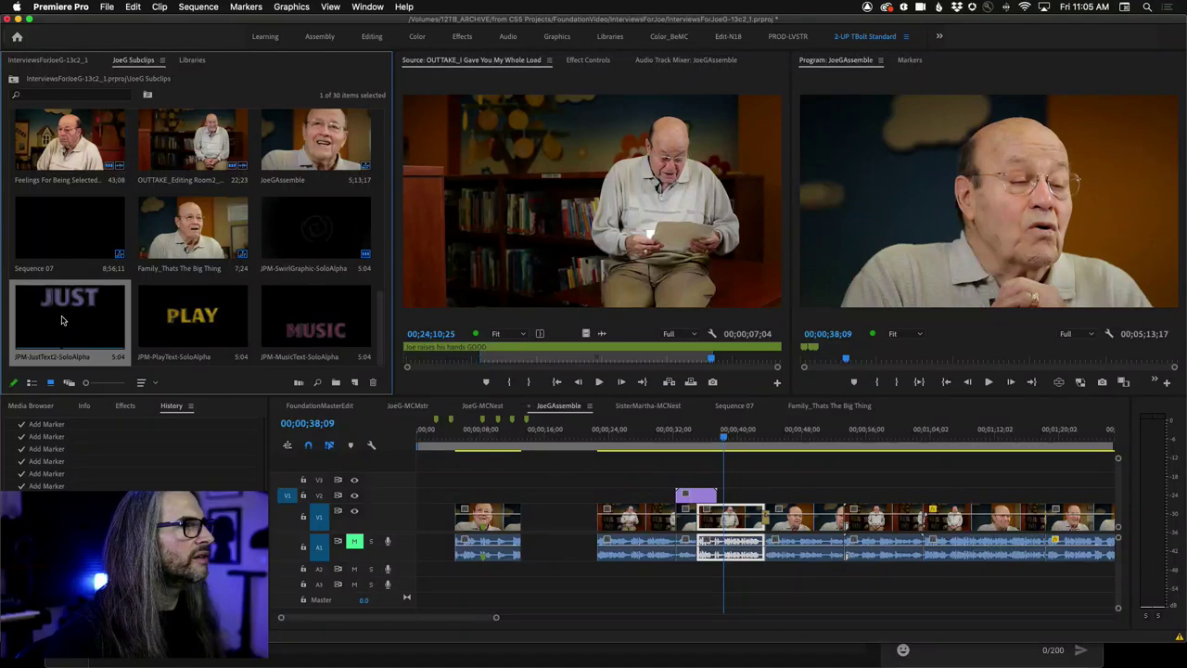
Stagger the JustText2, PlayText and MusicText clips on V4, V3 and V2 from about 00;00;43 and play back that section
left_click_drag(62, 320, 771, 464)
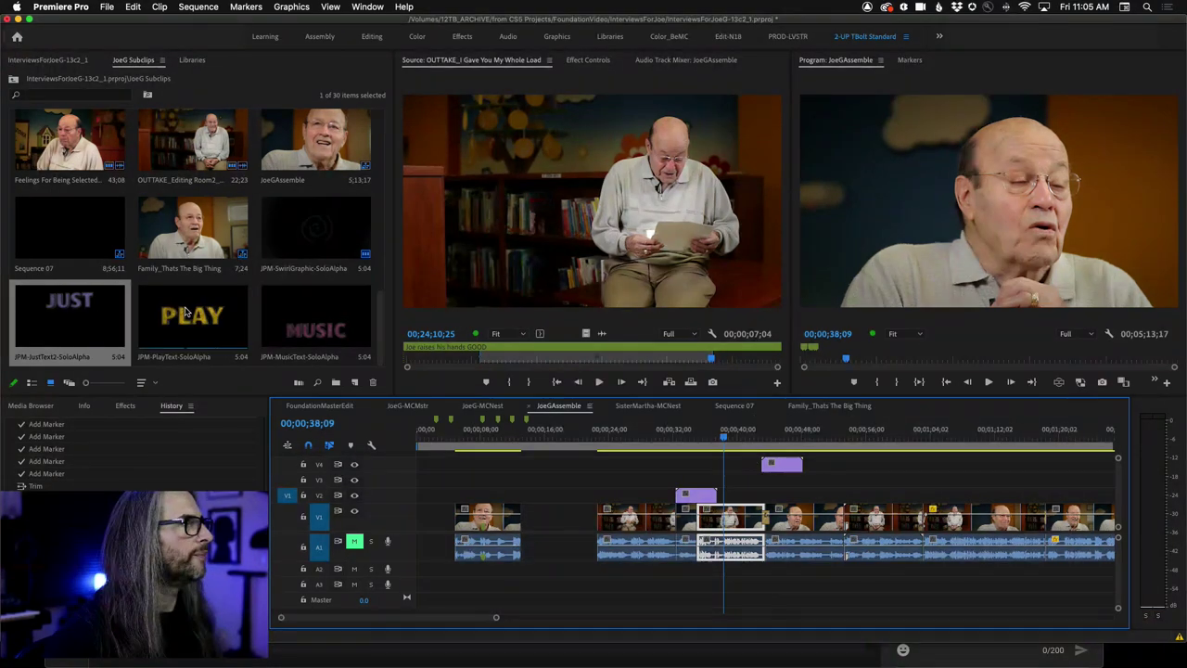
left_click_drag(192, 320, 775, 486)
left_click_drag(316, 320, 781, 495)
left_click(752, 434)
key("space")
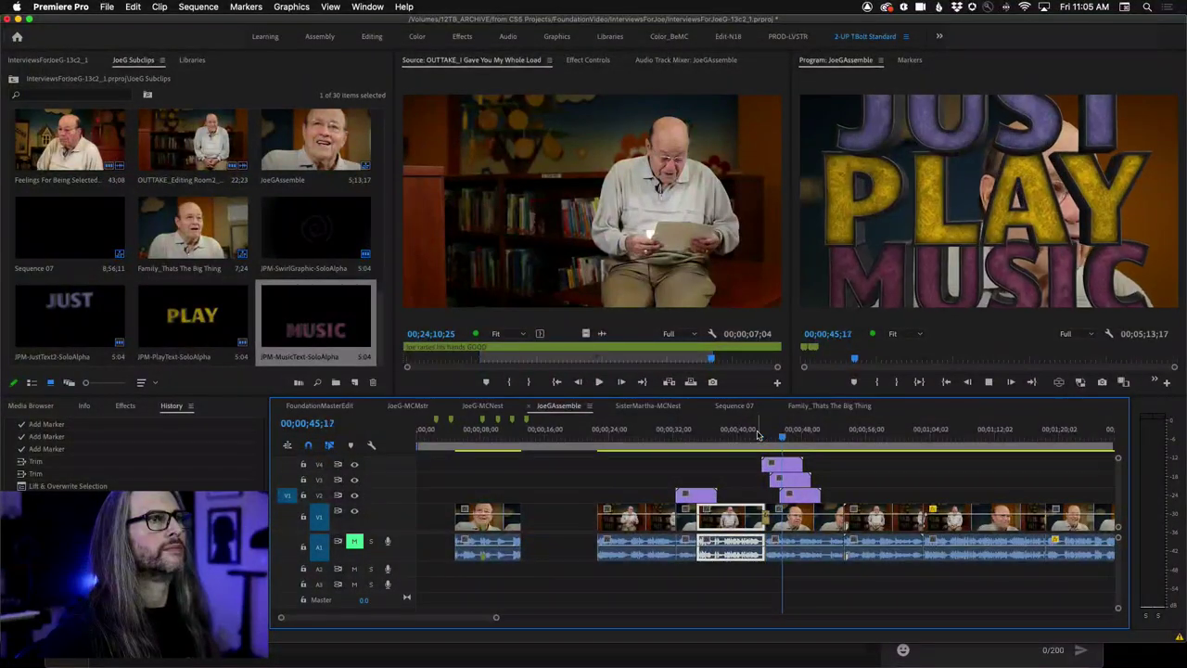
left_click(790, 517)
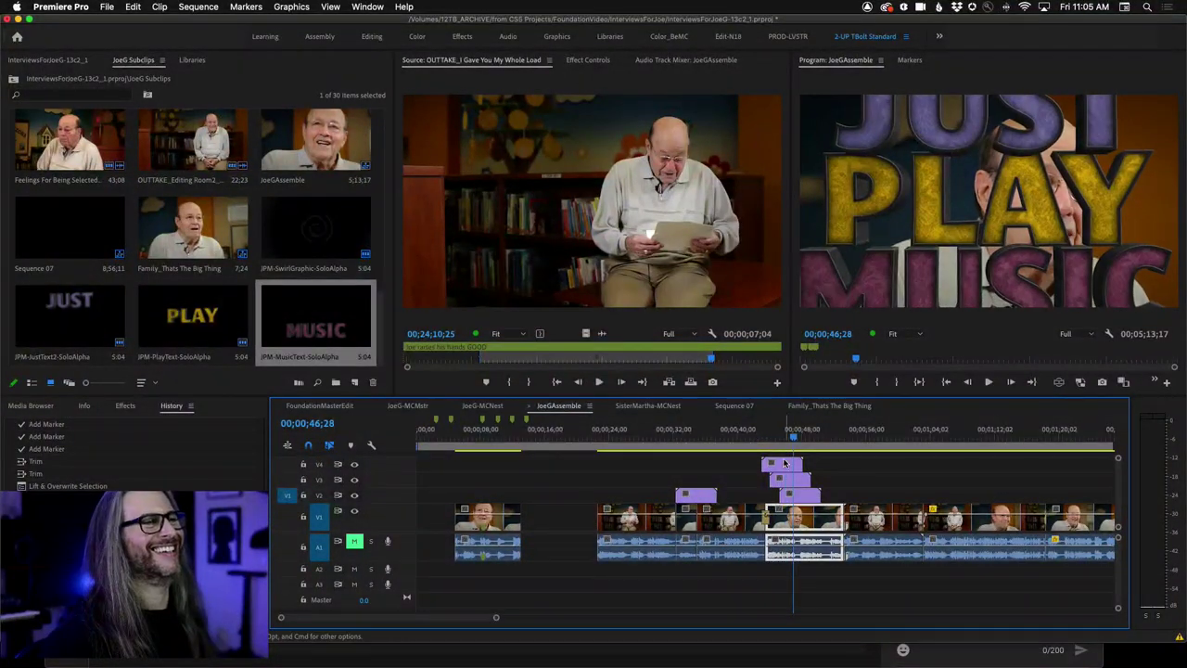
Apply Scale to Frame Size to the three stacked title clips on V4, V3 and V2
right_click(790, 517)
key("Escape")
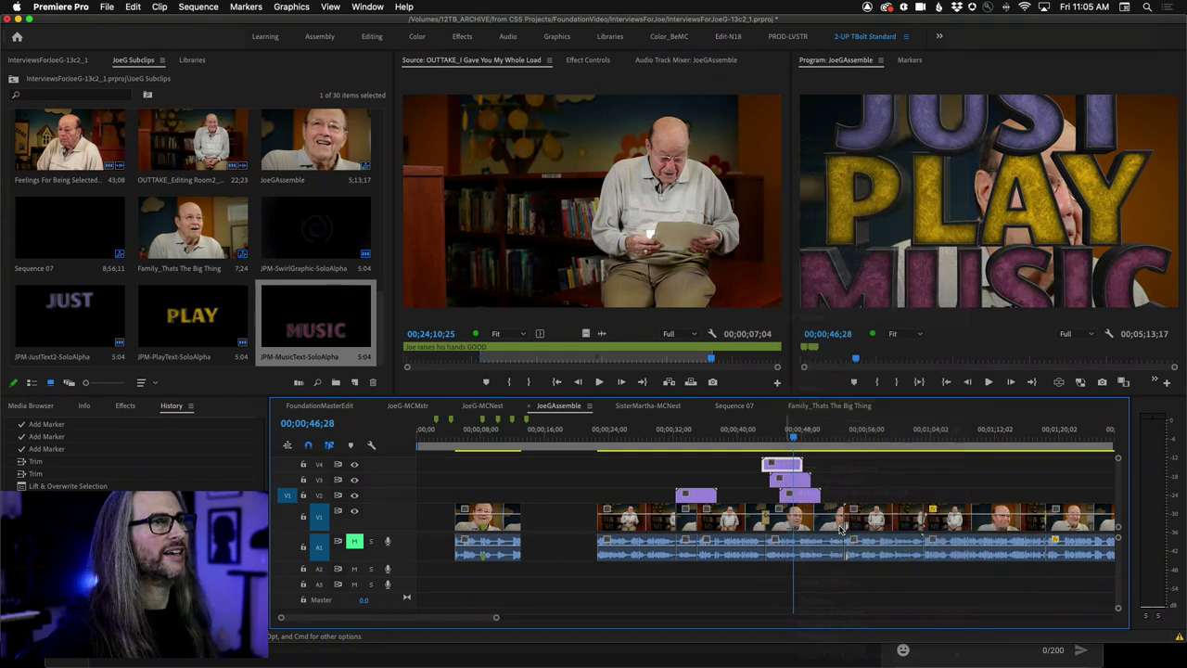
key("i")
right_click(801, 481)
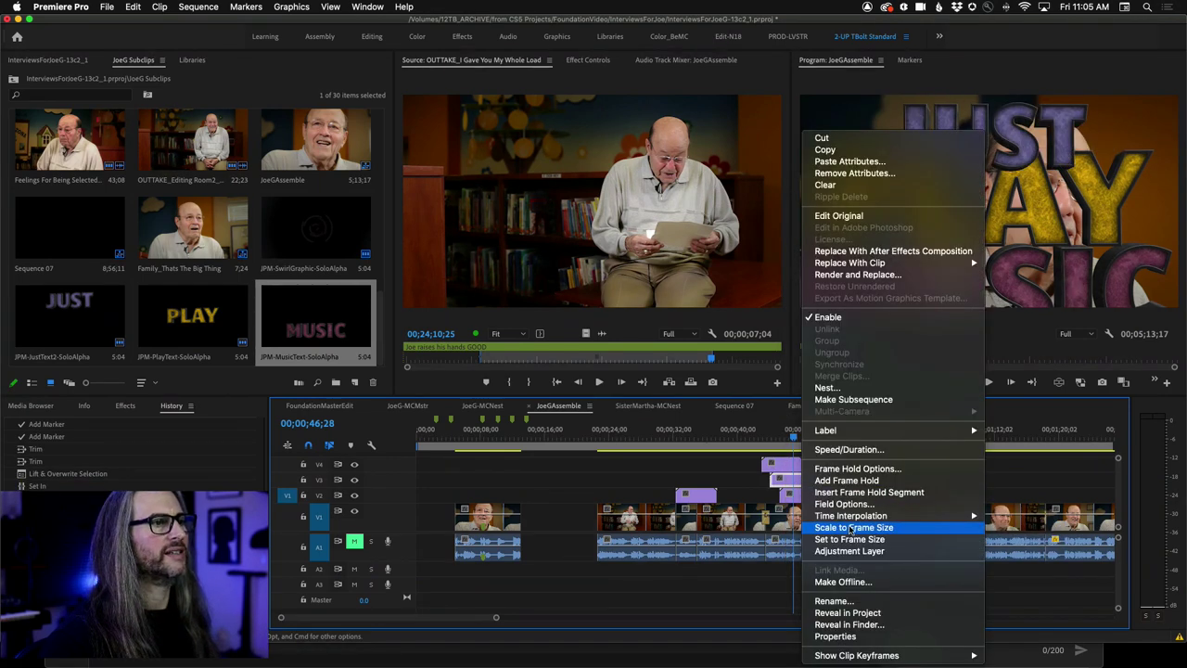
key("Escape")
key("o")
right_click(807, 495)
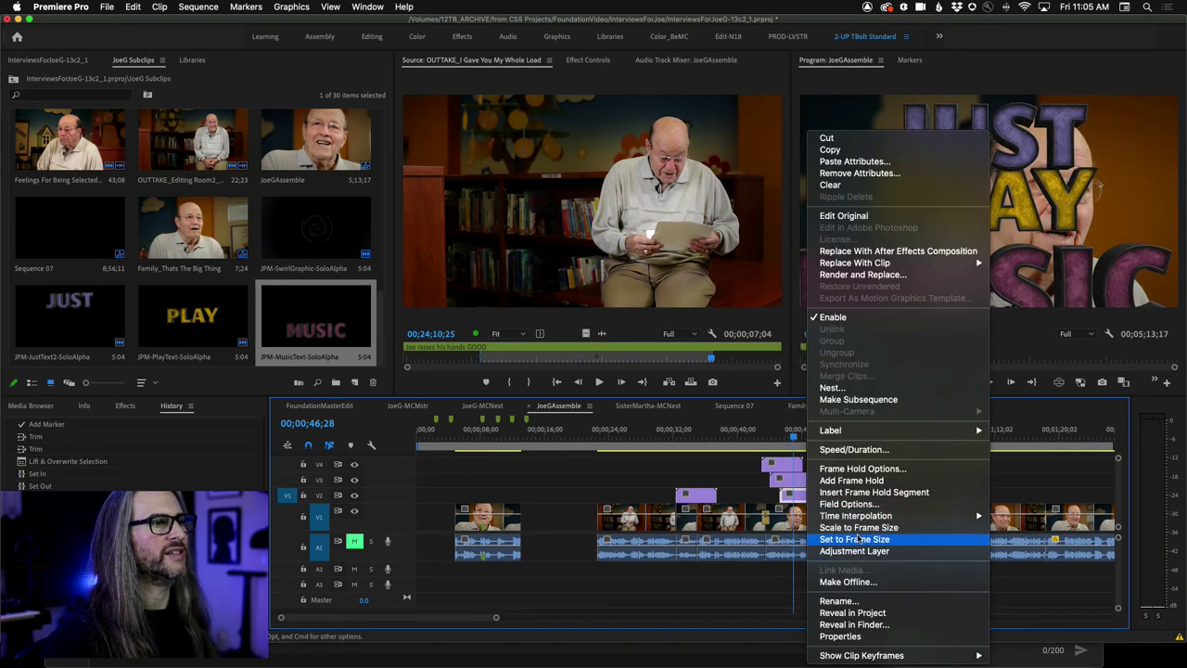
left_click(858, 527)
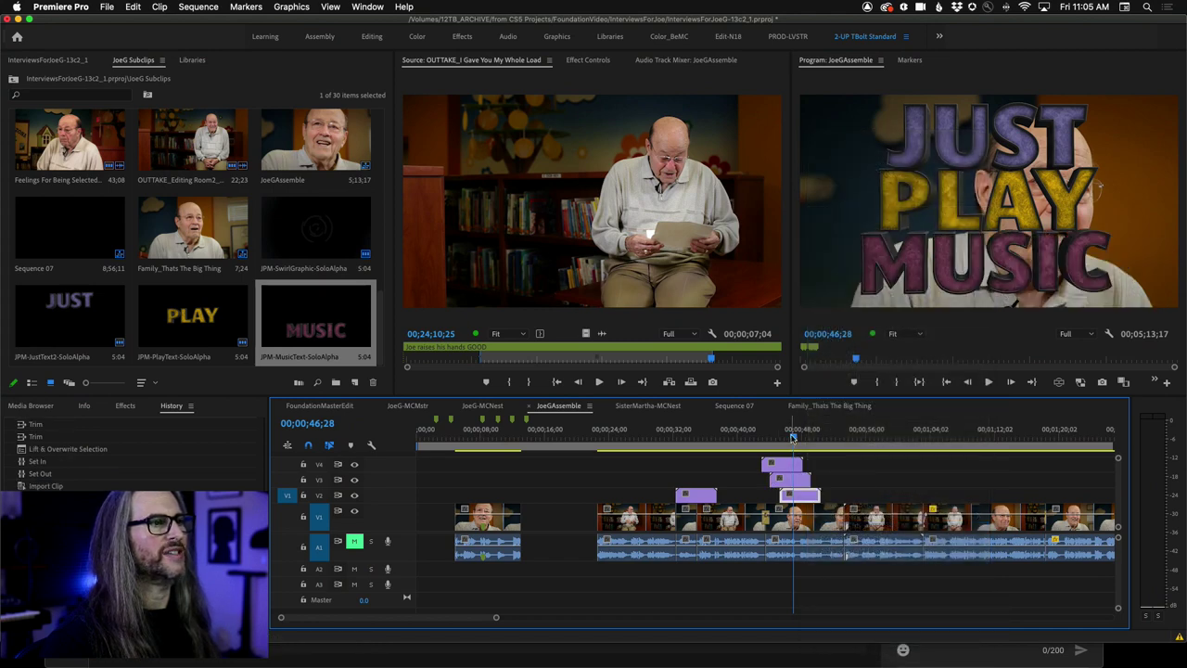
Play back the sequence from just before the stacked title clips through the end of the MUSIC title
left_click_drag(793, 436, 751, 431)
key("space")
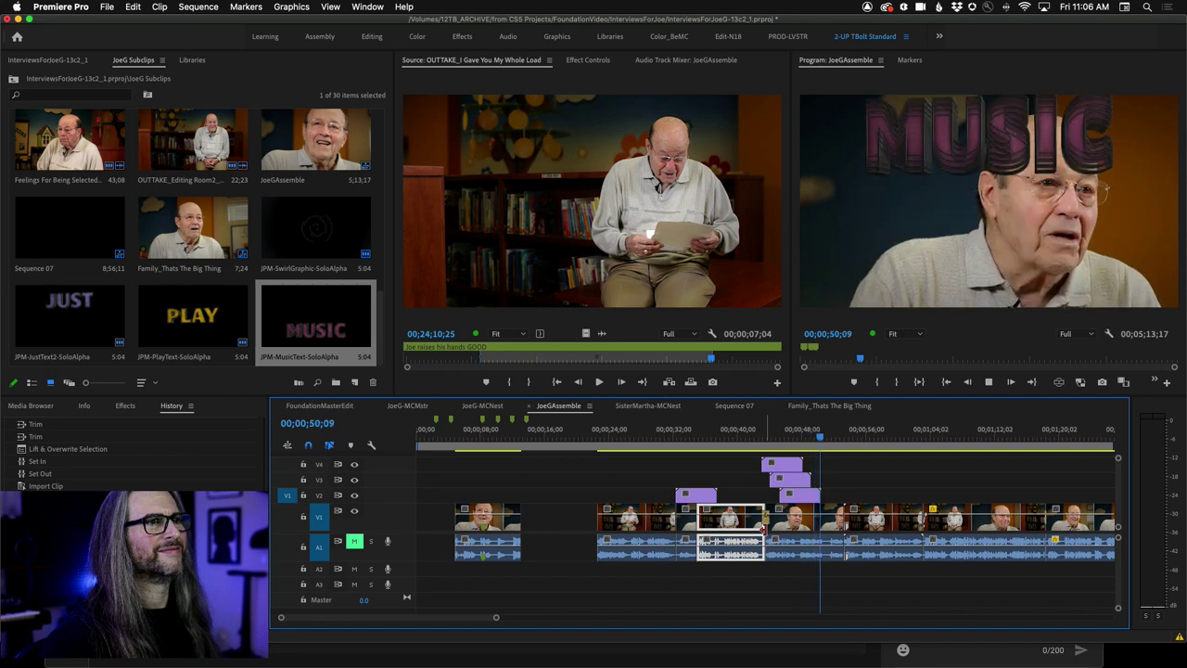
key("space")
left_click(770, 521)
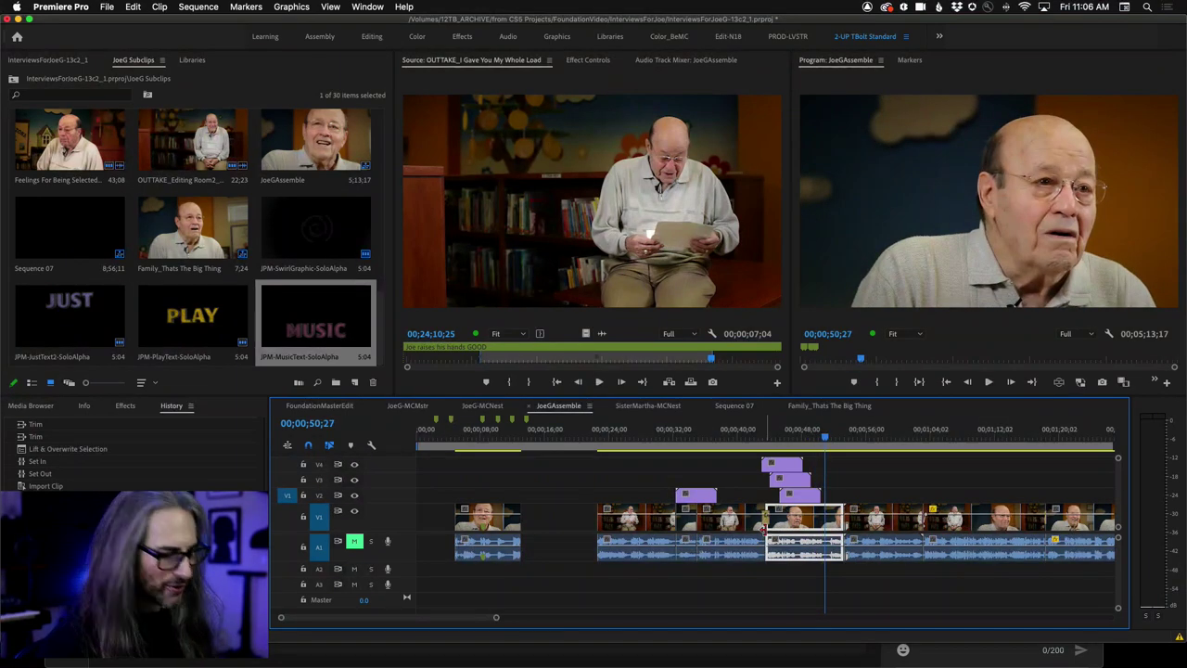
Scrub frame by frame around 00;00;50 to examine how the MUSIC title animates off the interview
left_click(818, 438)
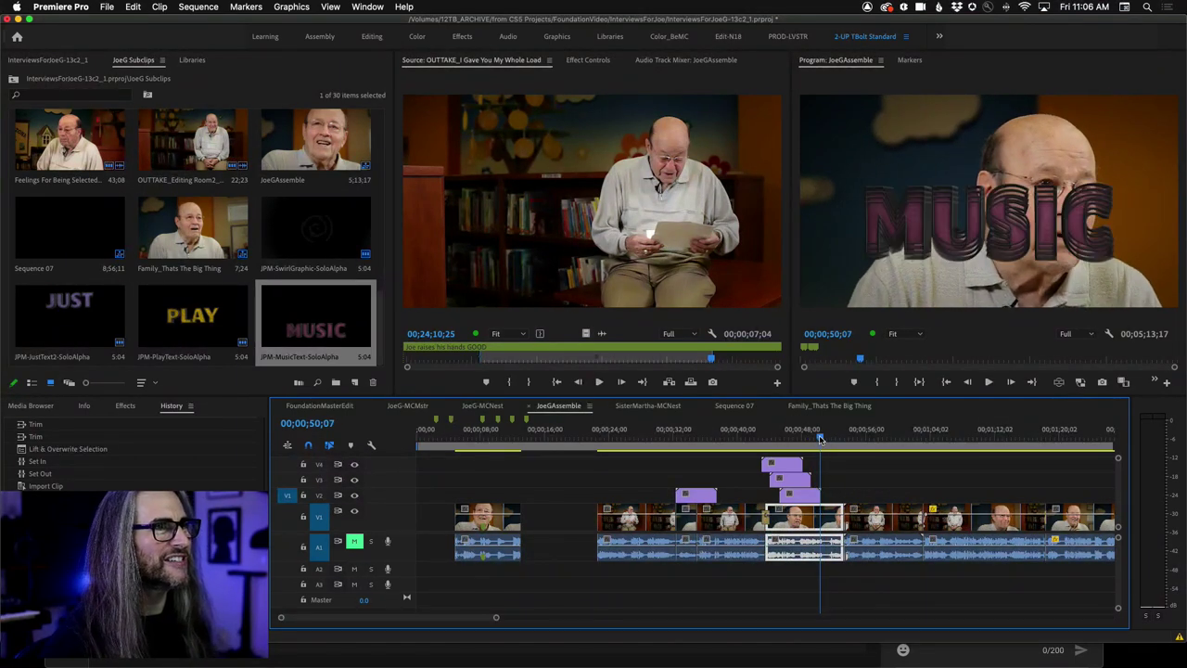
left_click_drag(818, 438, 821, 439)
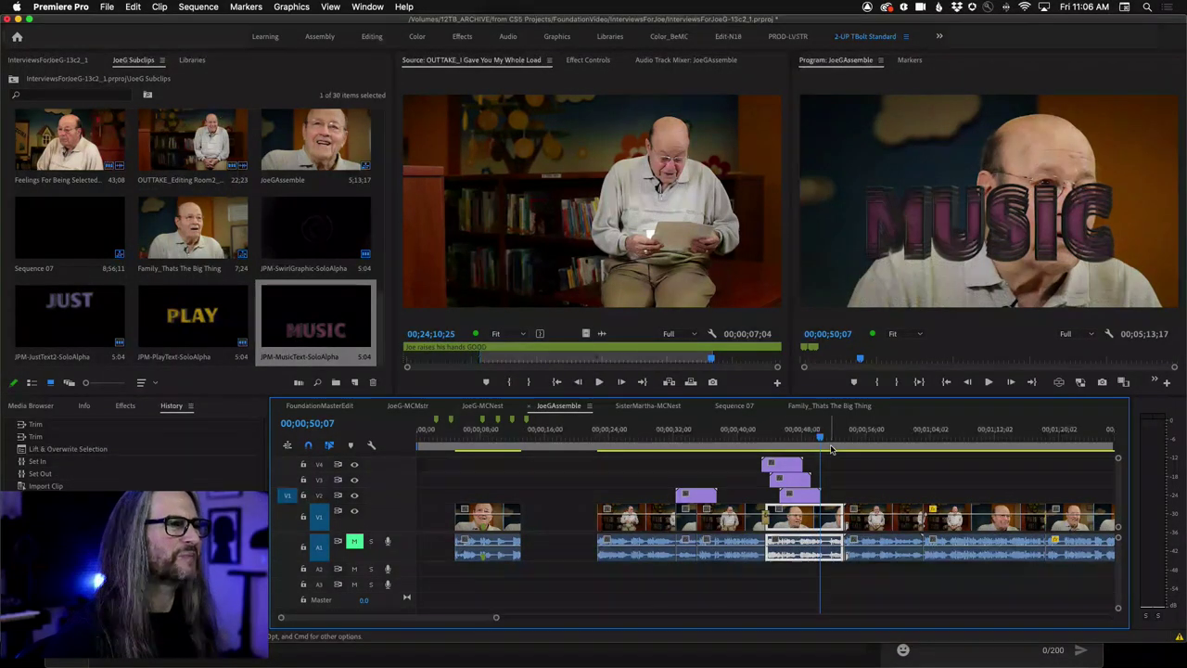
left_click(368, 667)
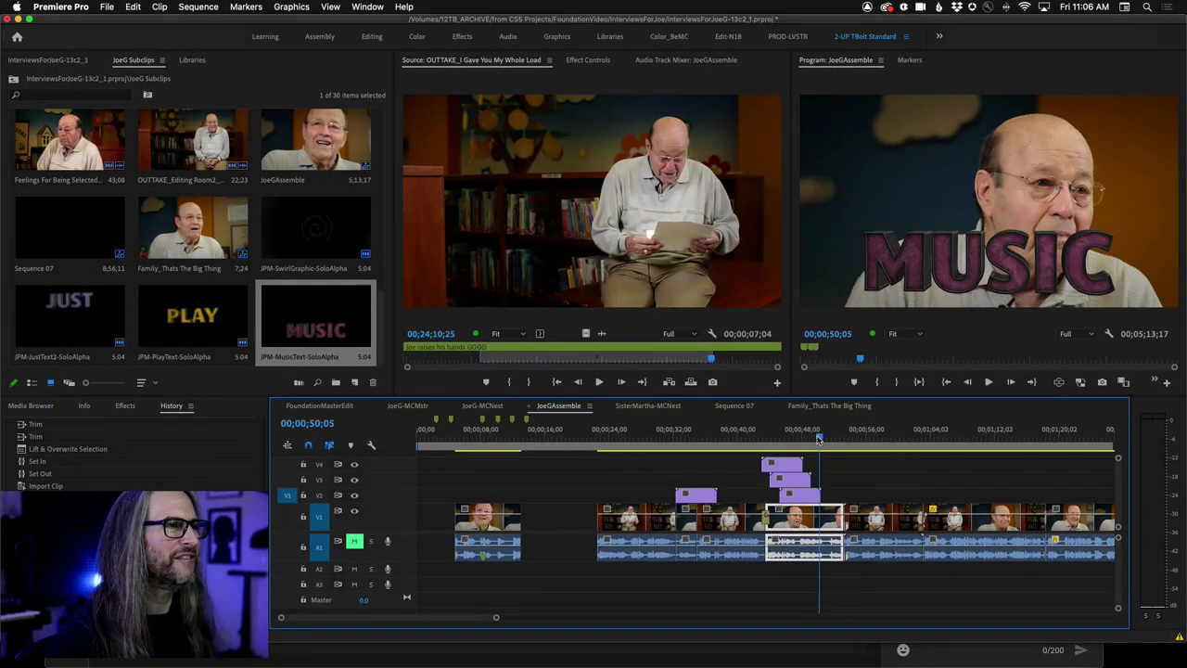
mouse_move(818, 438)
left_mouse_down()
mouse_move(798, 436)
mouse_move(819, 439)
left_mouse_up()
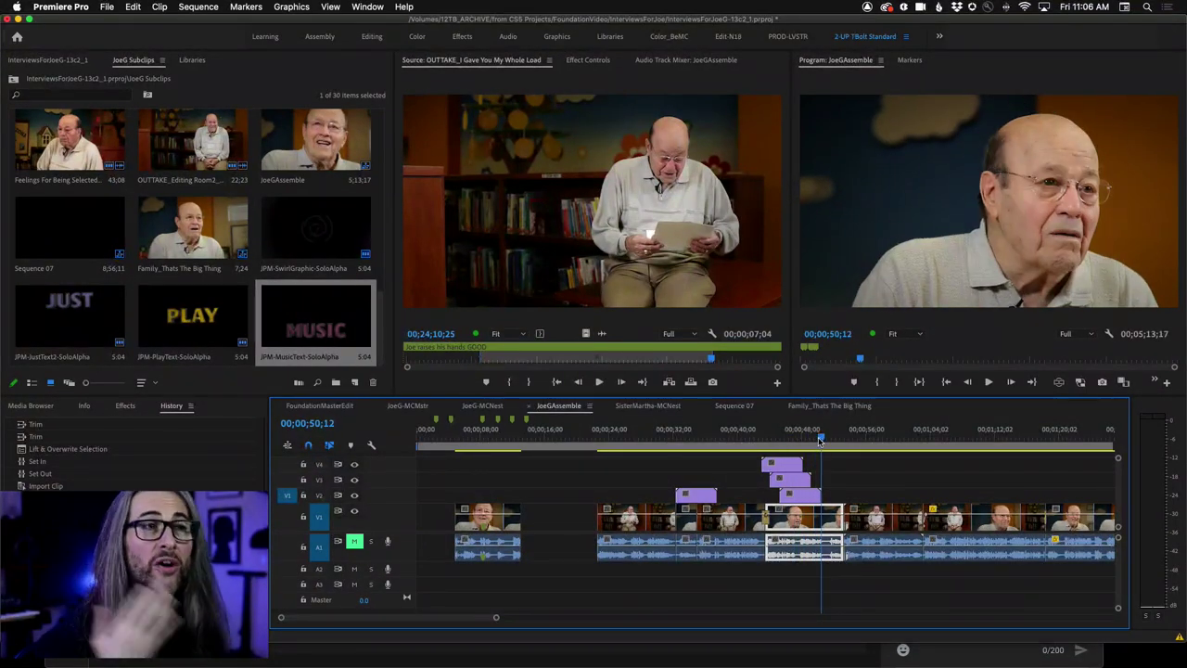
Return to the personal library, collapse its Videos category and expand its Audio category
mouse_move(396, 657)
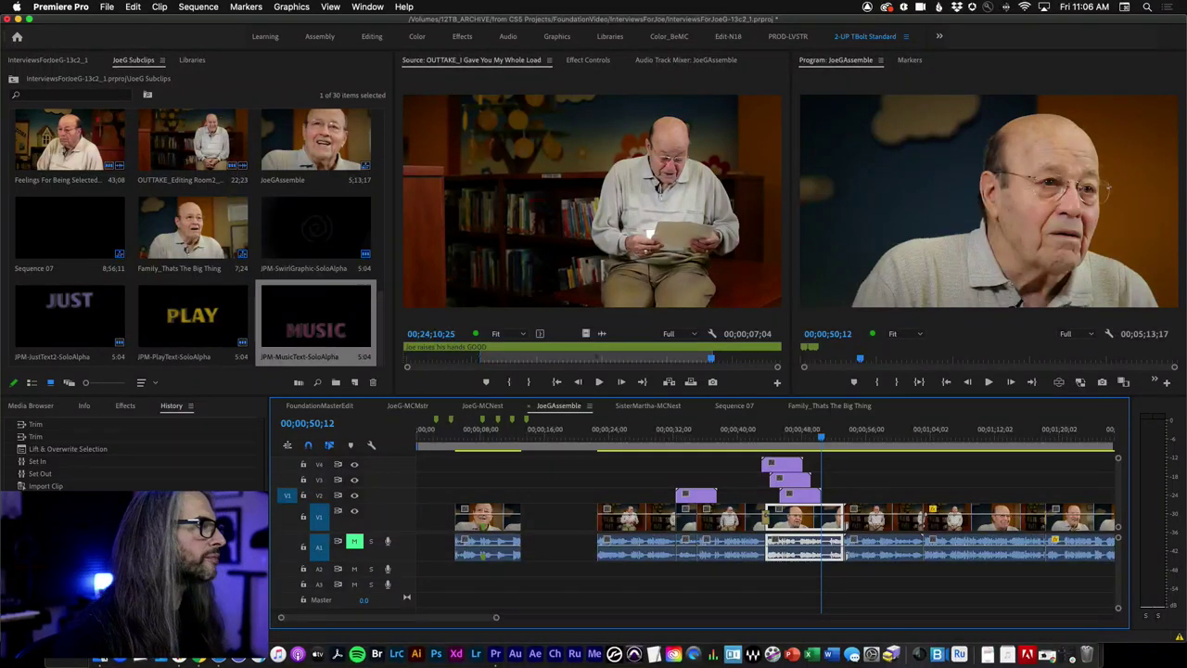
left_click(192, 60)
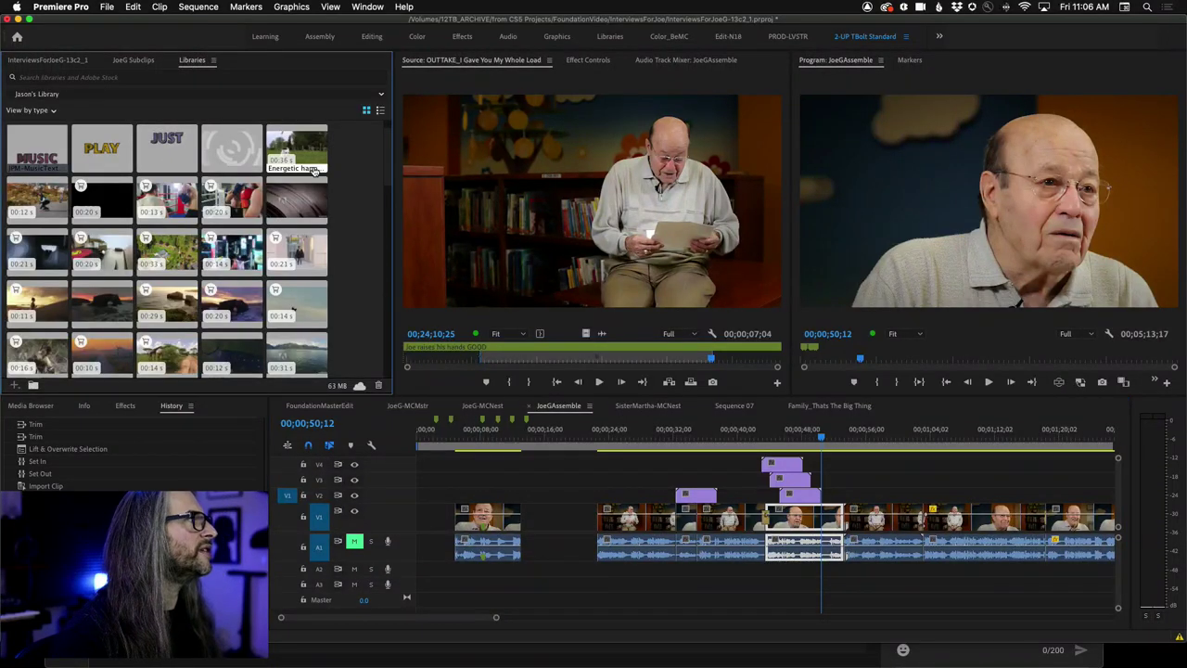
scroll(52, 156, "up", 1)
left_click(5, 150)
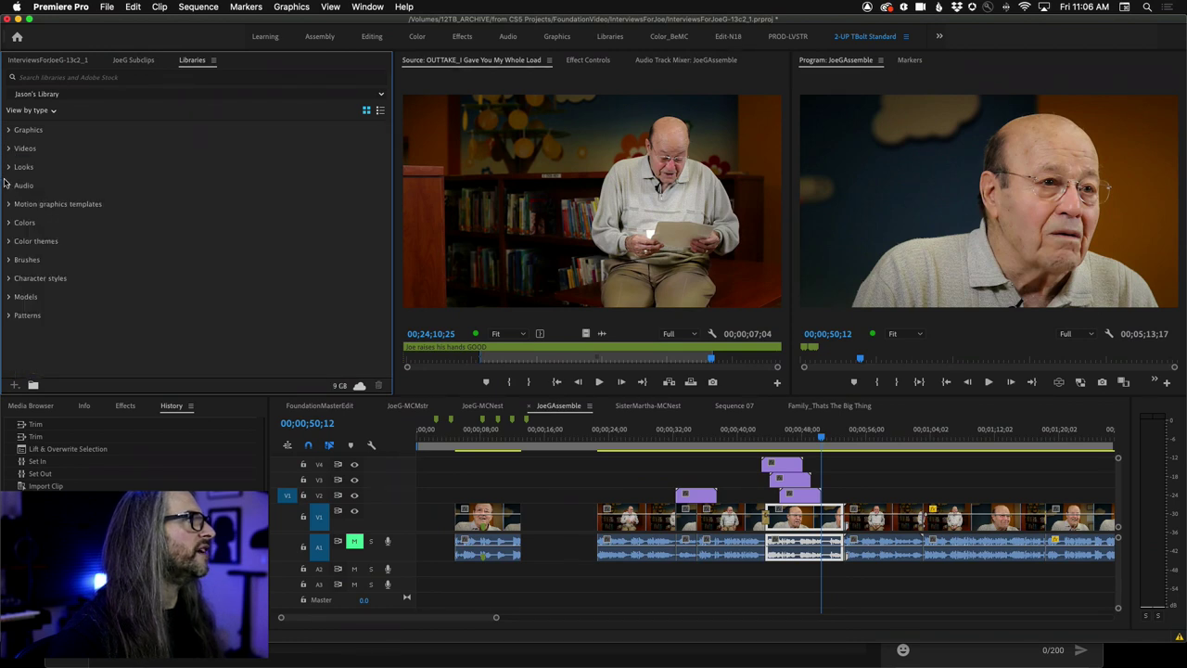
left_click(9, 185)
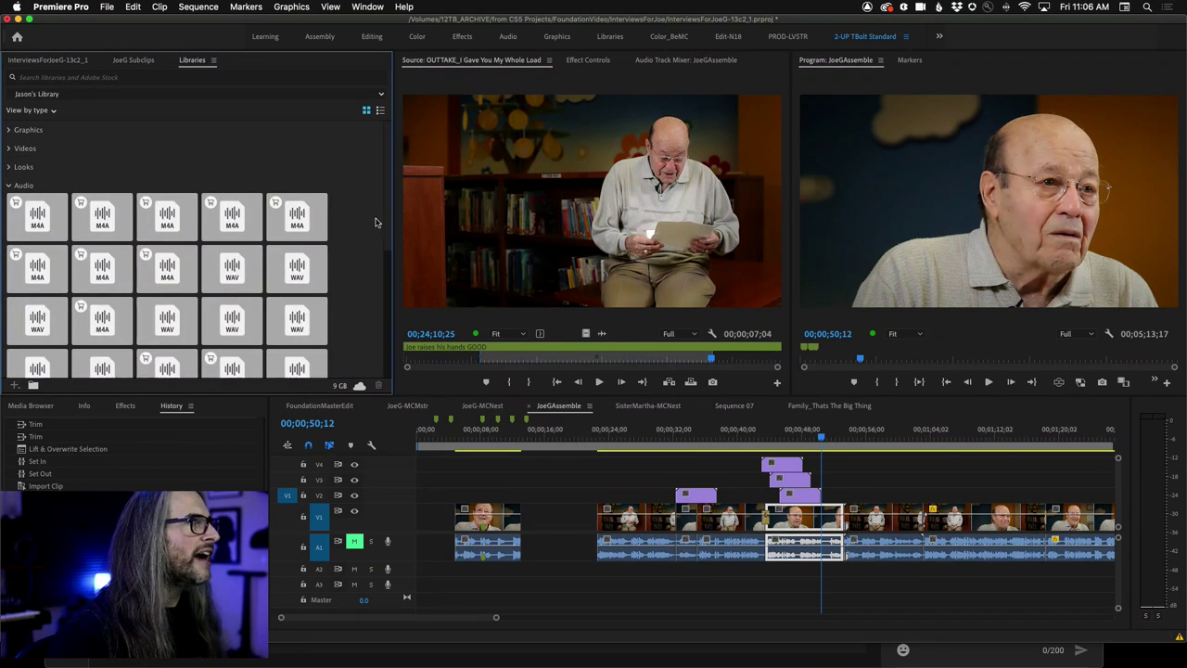
Find the SP_YEAH sound in the library's Audio category and add it to the project
scroll(390, 236, "down", 1)
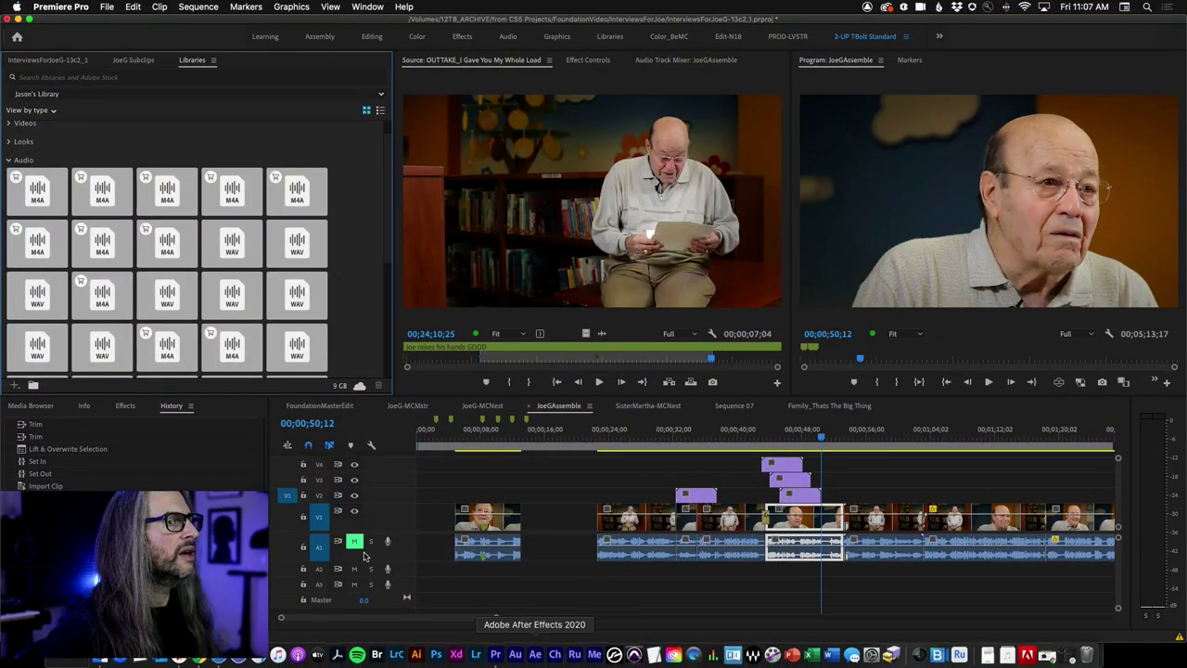
scroll(44, 340, "down", 2)
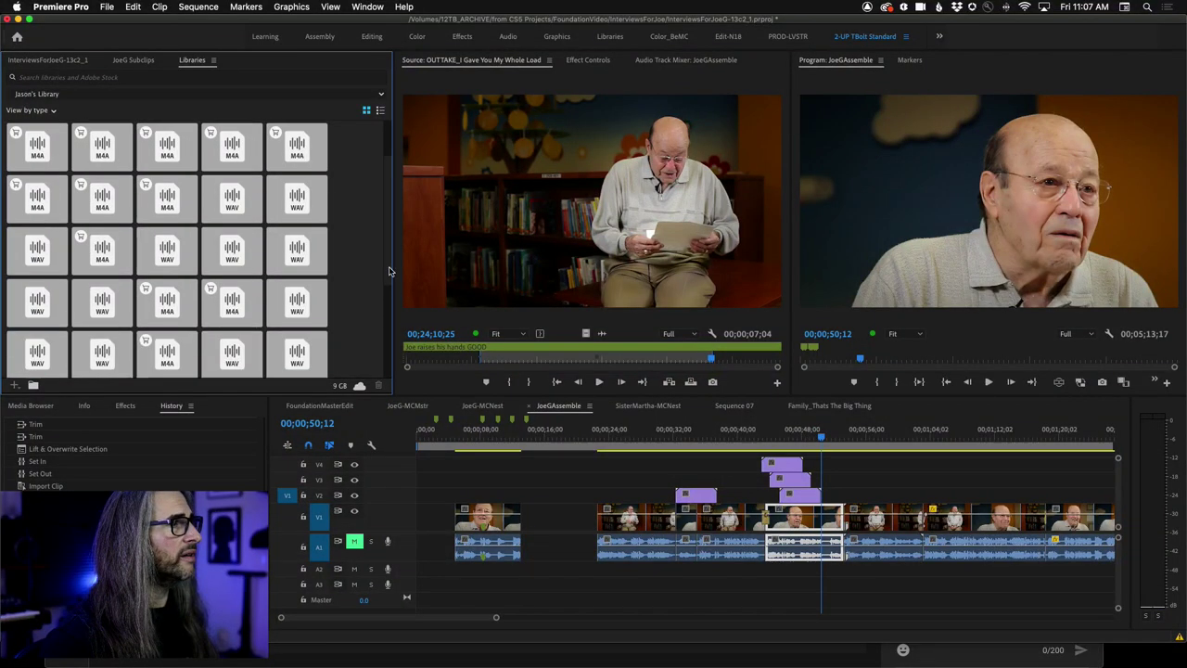
scroll(65, 343, "down", 3)
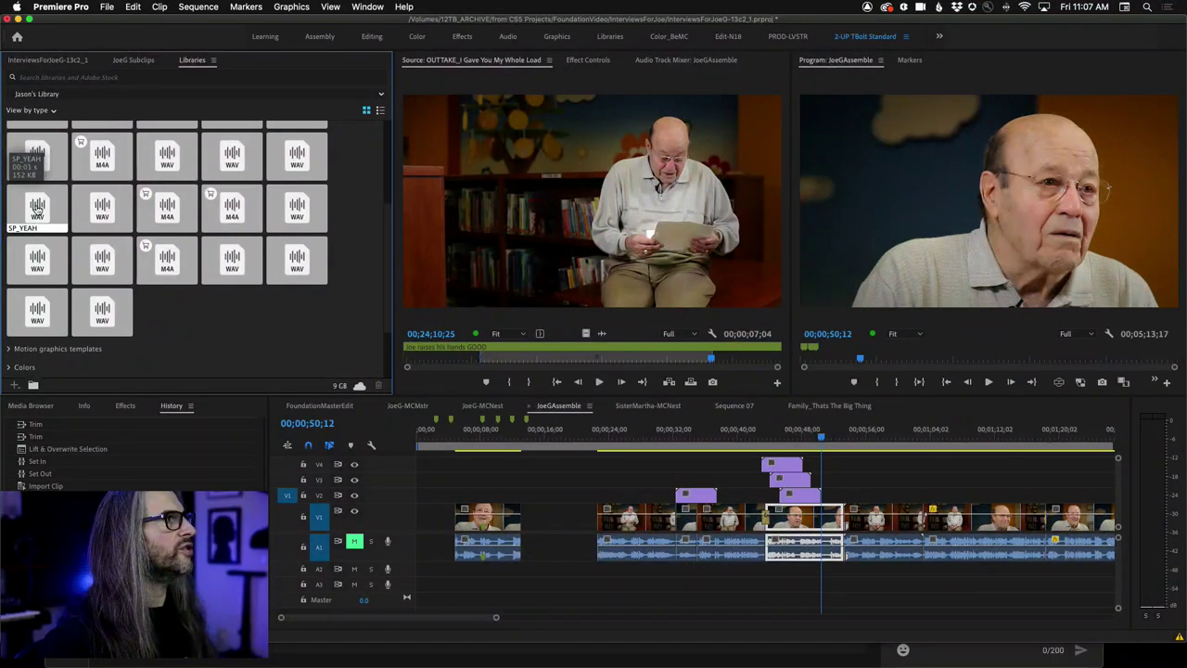
right_click(37, 207)
left_click(75, 212)
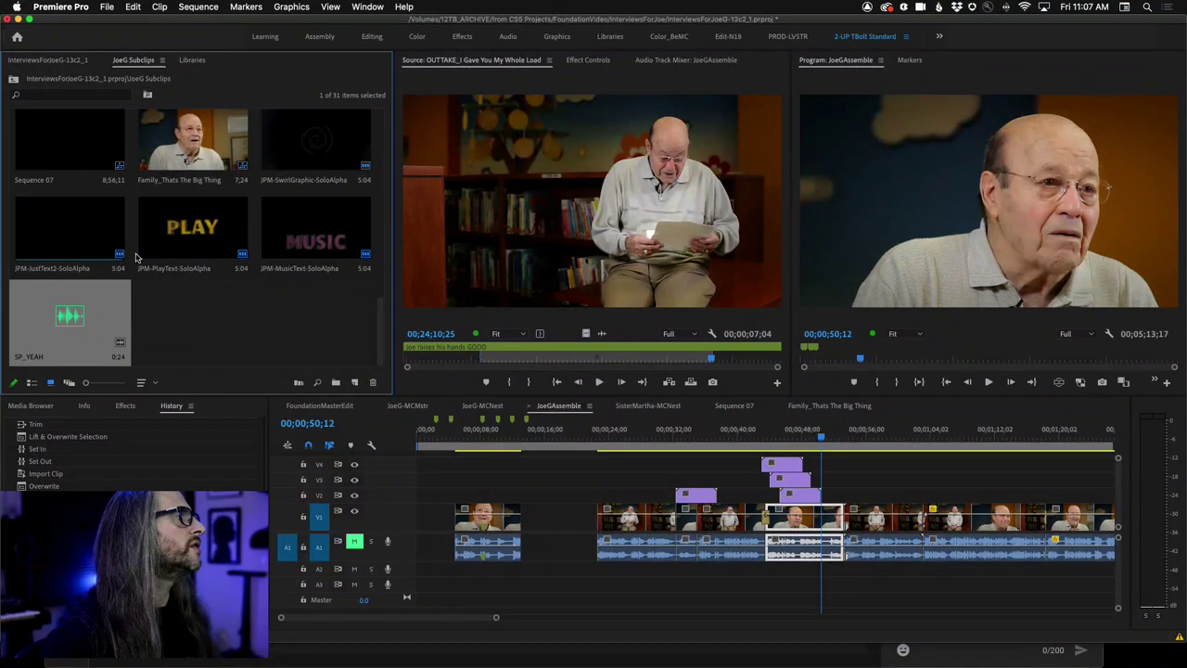
Place the SP_YEAH audio clip on track A2 below the interview at about 00;00;55
left_click_drag(67, 323, 809, 486)
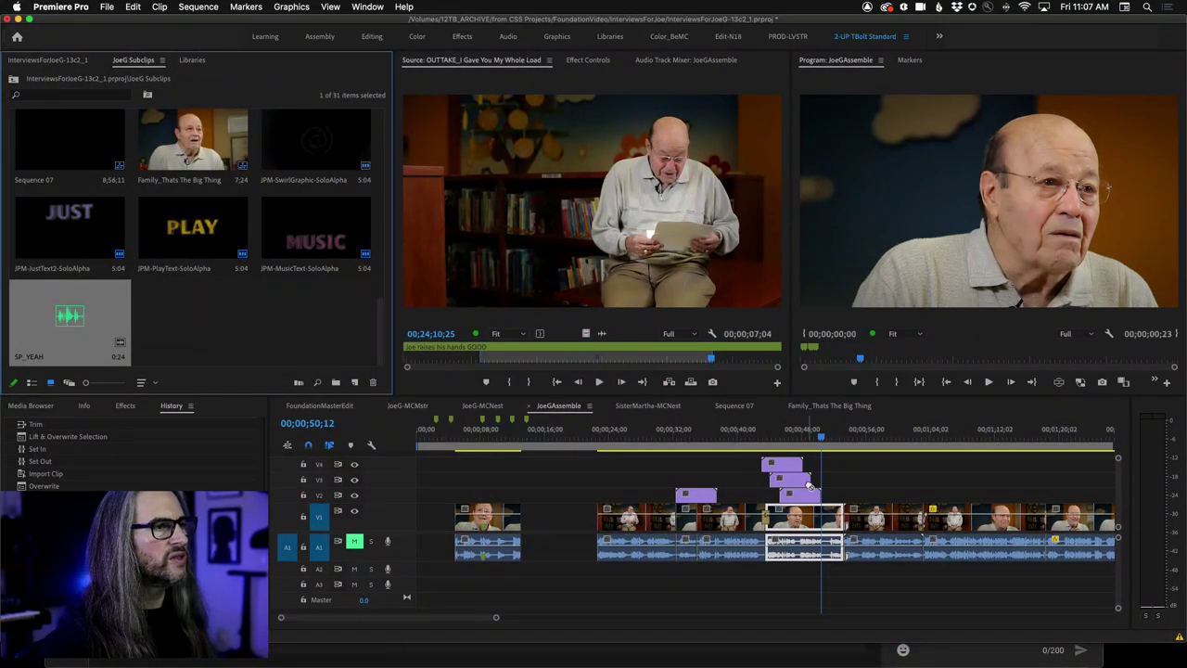
left_click_drag(870, 545, 864, 567)
left_click(861, 442)
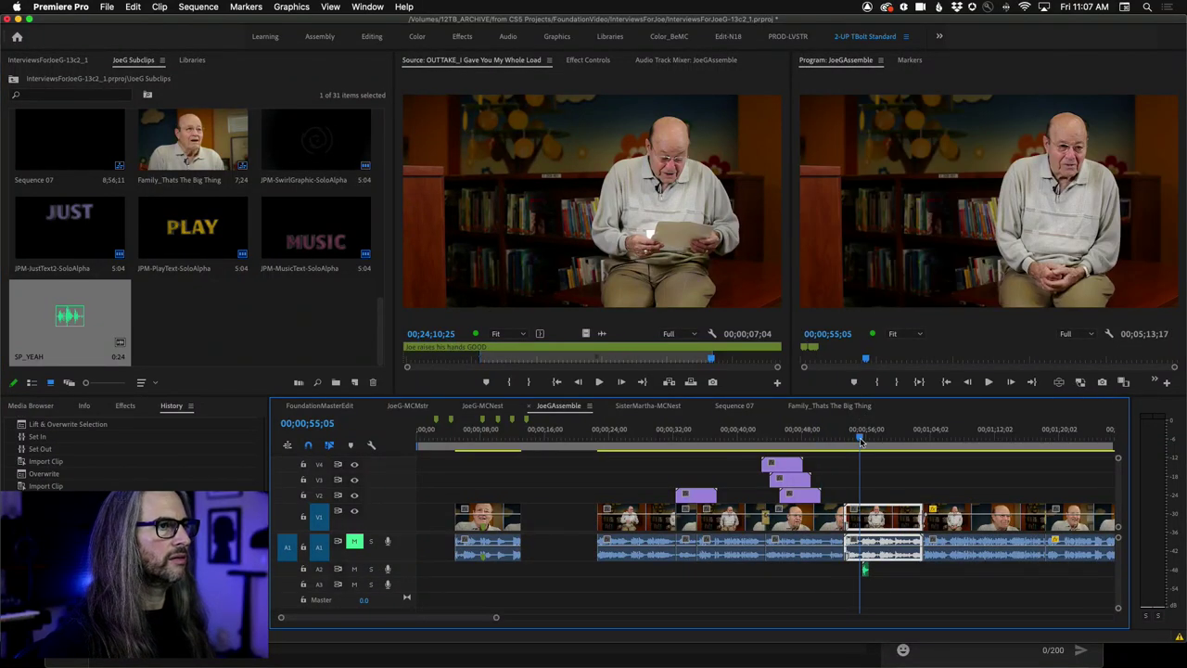
Play back the SP_YEAH sound effect on A2 from just before its start, with the timeline magnified around it
scroll(861, 441, "up", 10)
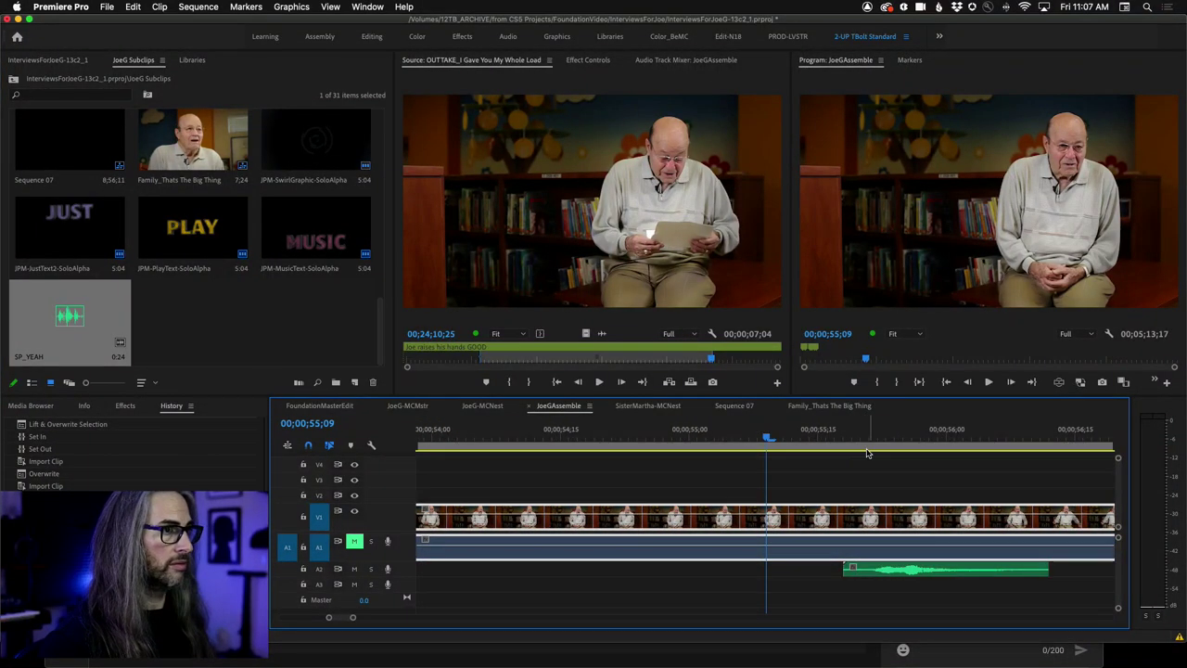
left_click(829, 437)
key("space")
left_click(828, 438)
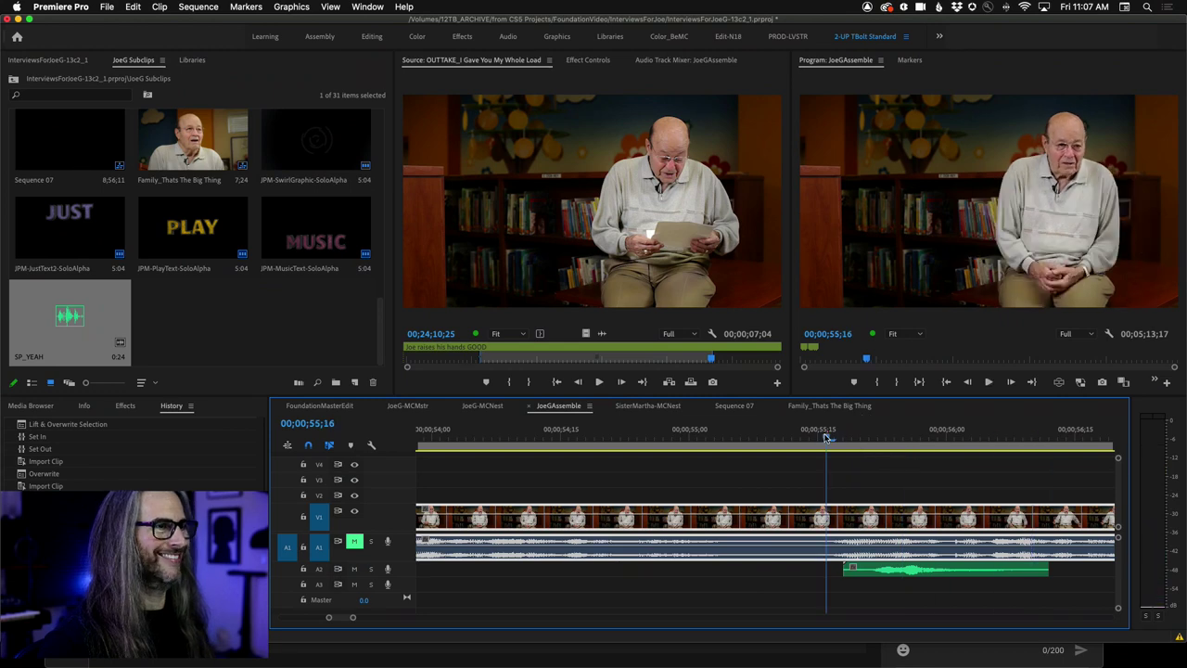
key("space")
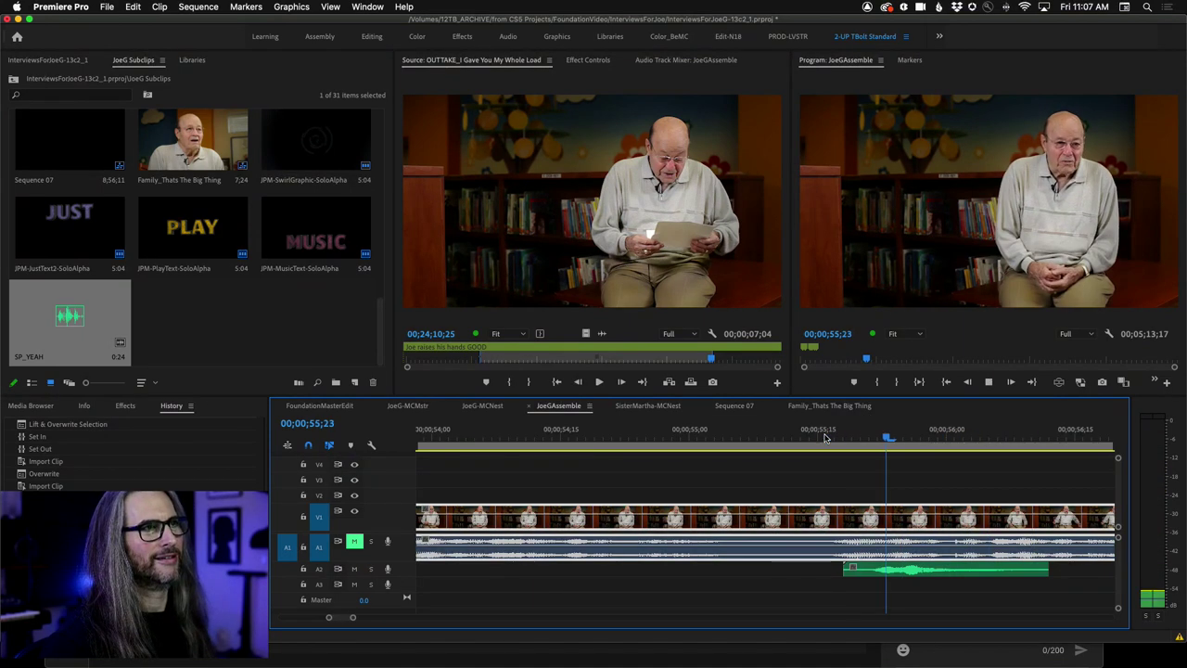
key("space")
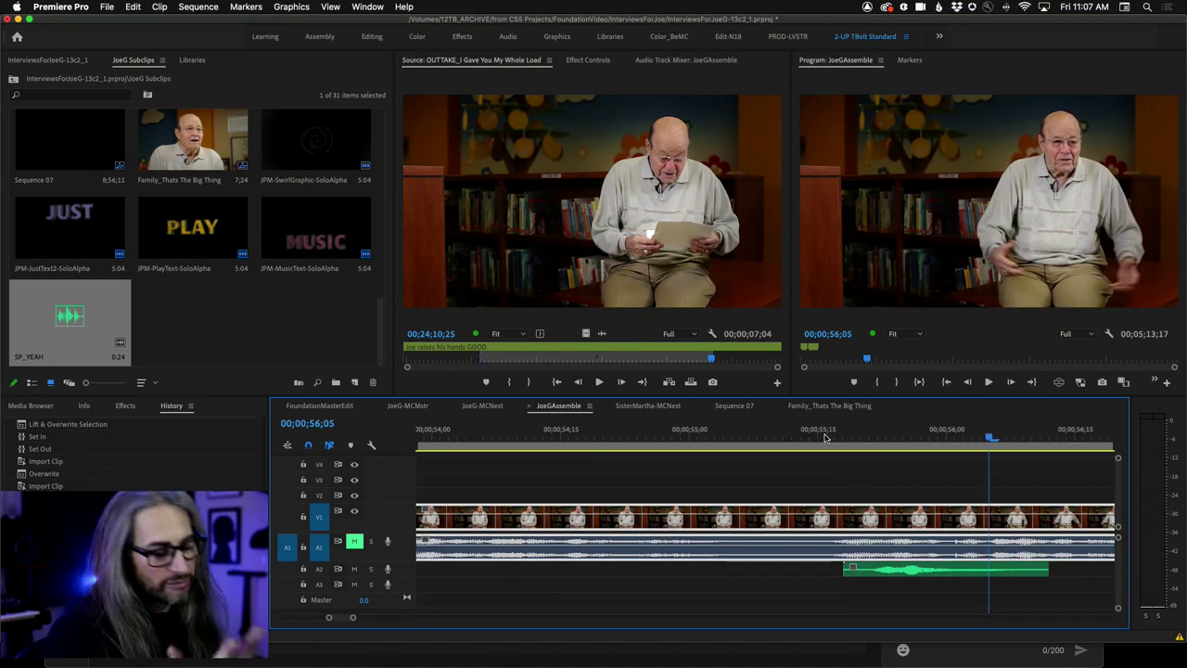
Switch to Finder and preview MVI_8325 Audio Extracted_1.wav in the JustPlayMusic_VideoMasters folder
key("super+Tab")
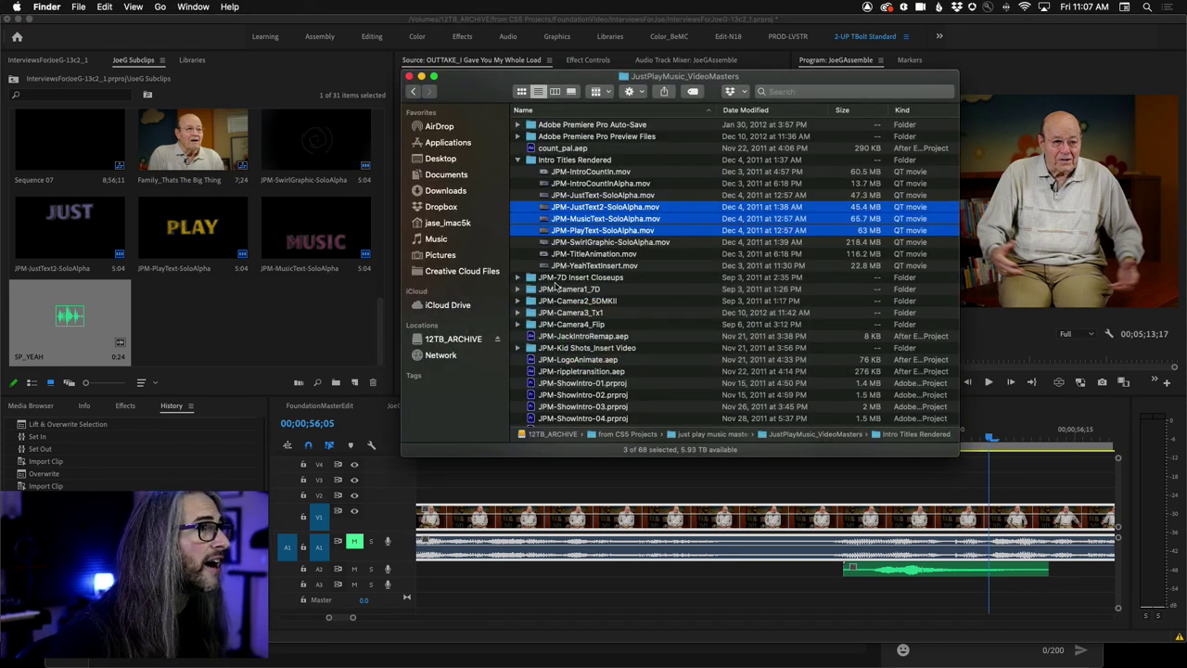
scroll(613, 323, "down", 10)
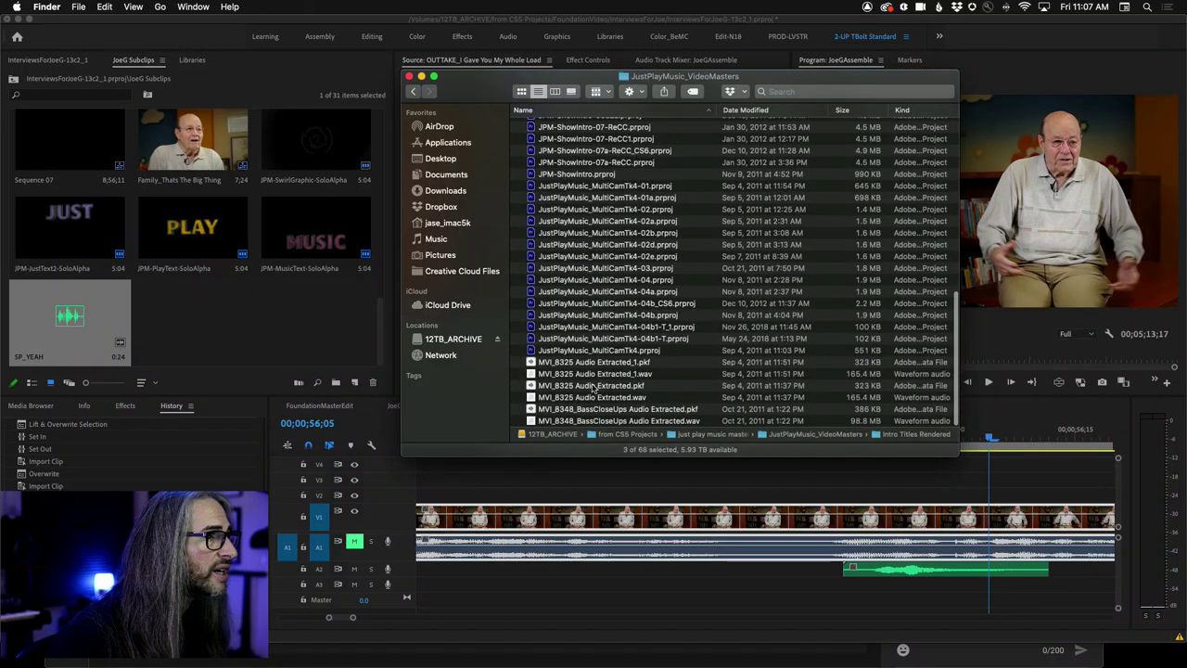
left_click(589, 373)
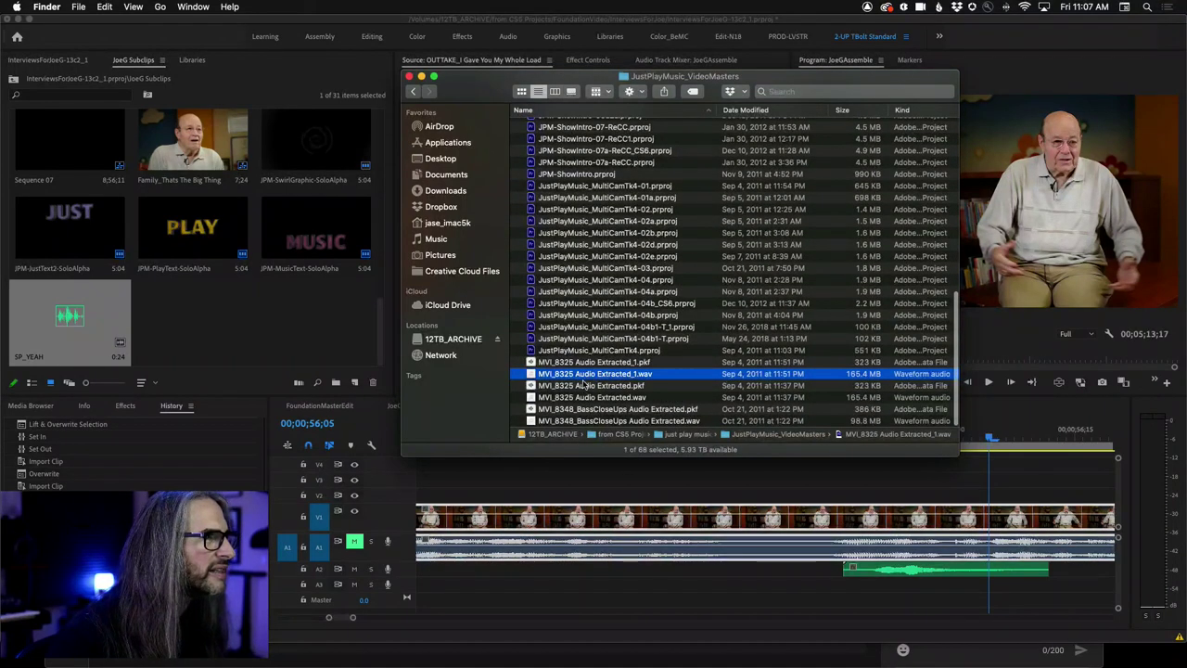
key("space")
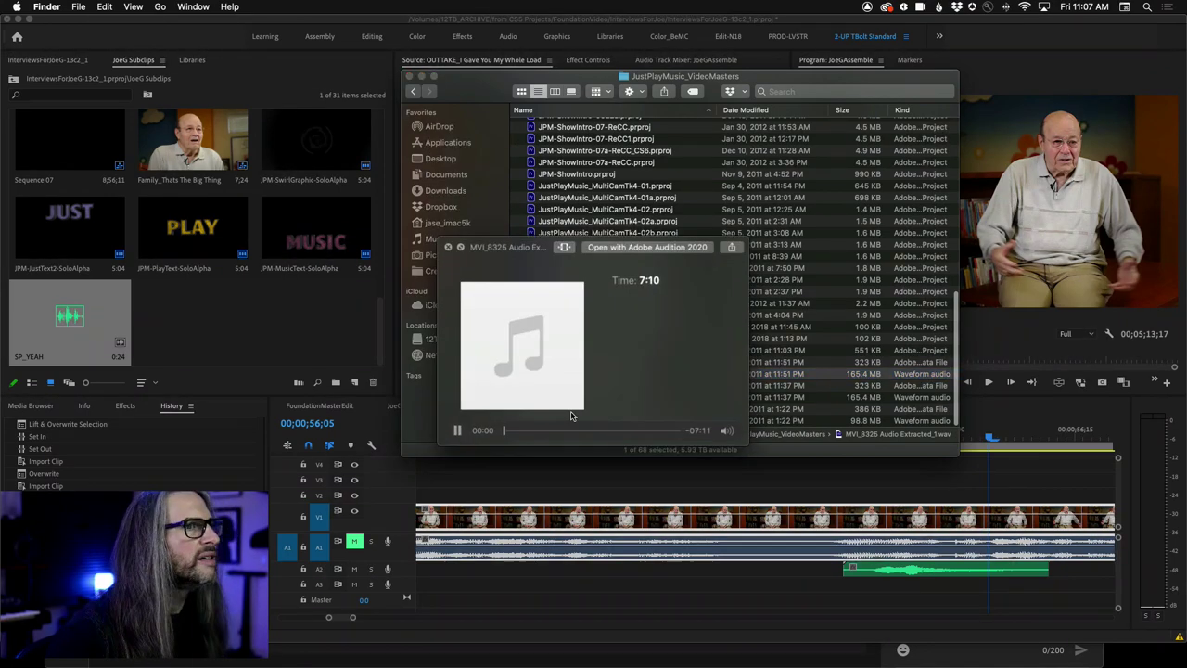
key("space")
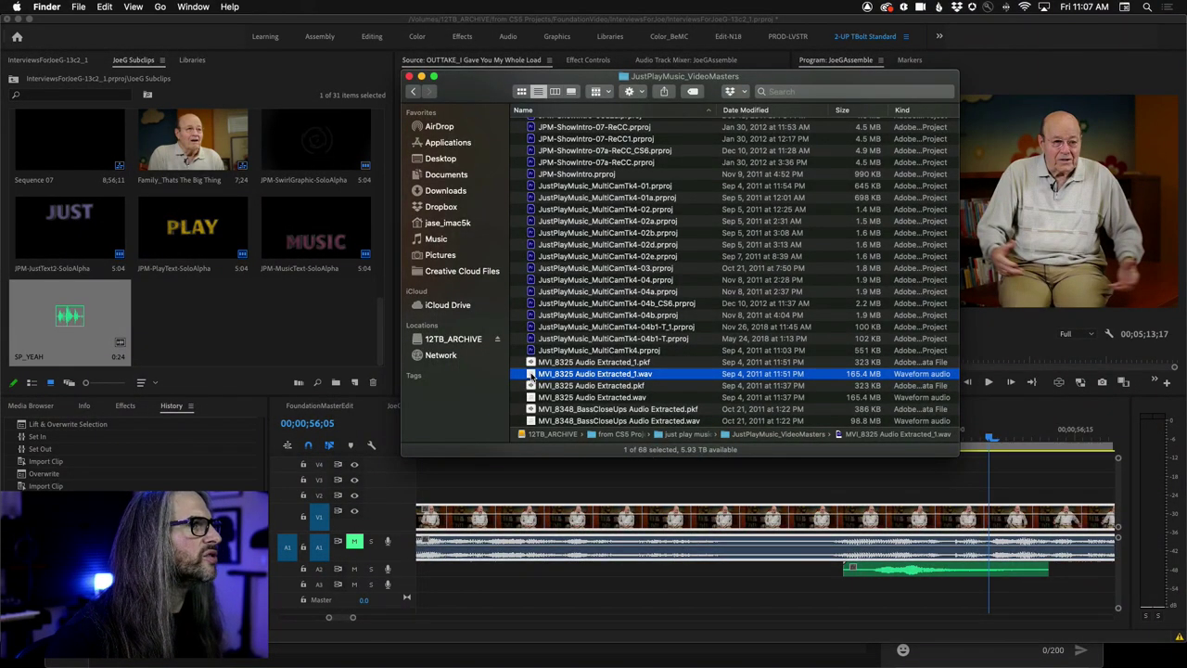
Add MVI_8325 Audio Extracted_1.wav from the Finder folder to the Audio category of Jason's Library in Premiere Pro
left_click(219, 67)
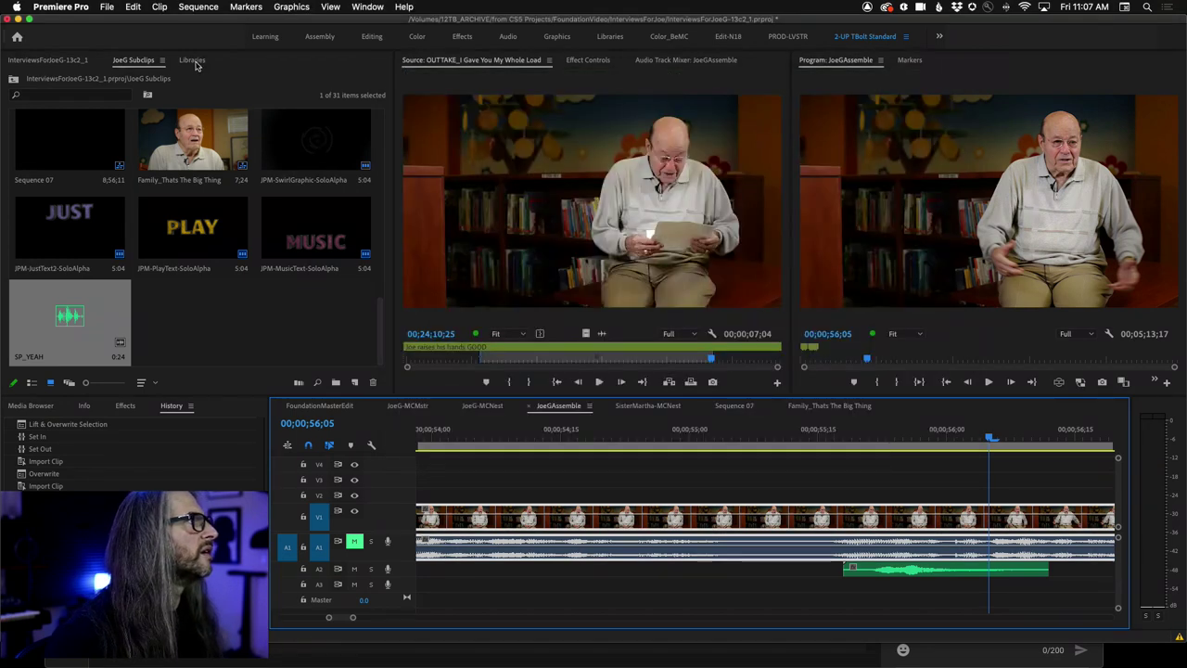
left_click(196, 63)
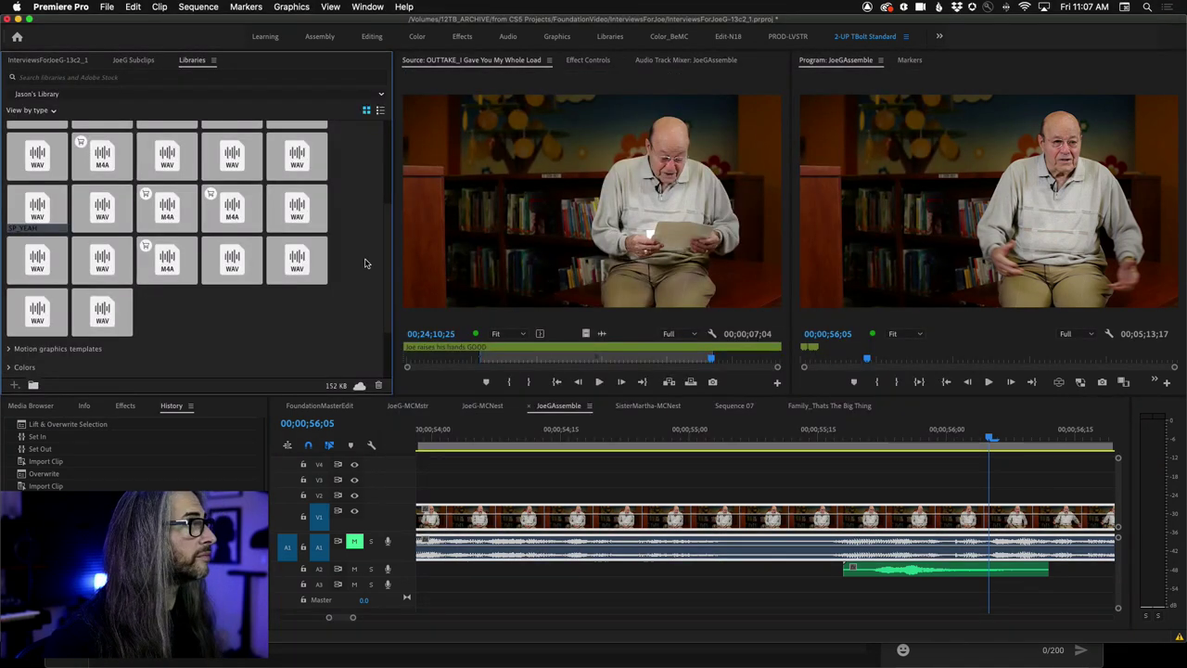
scroll(388, 281, "up", 10)
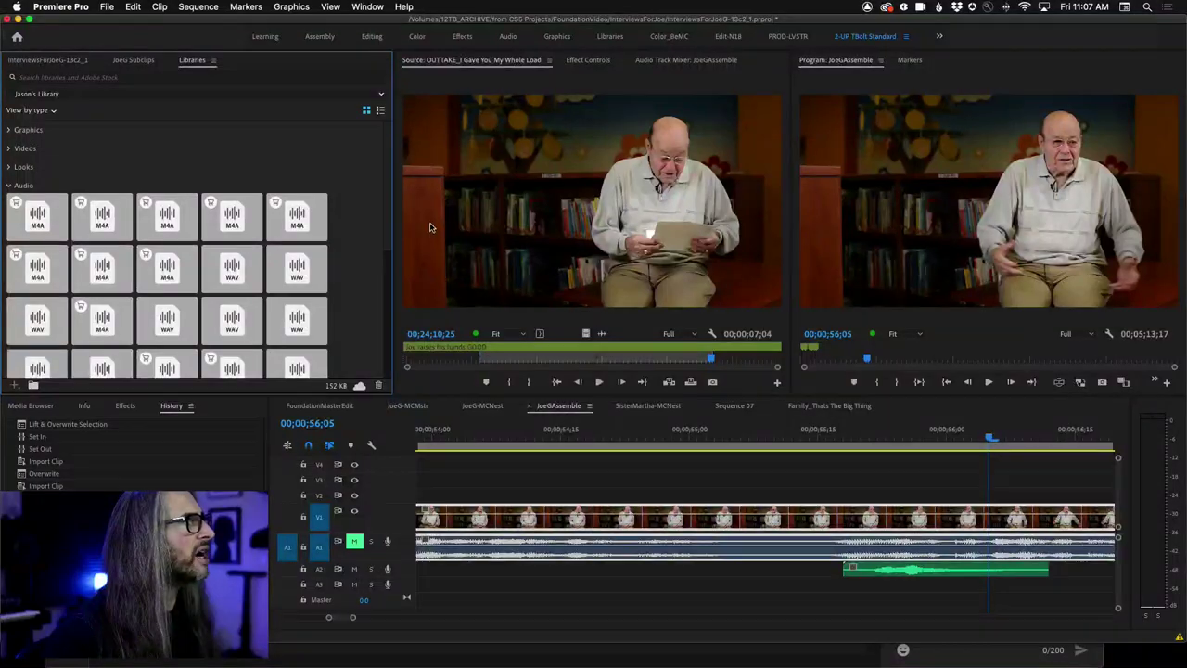
key("super+Tab")
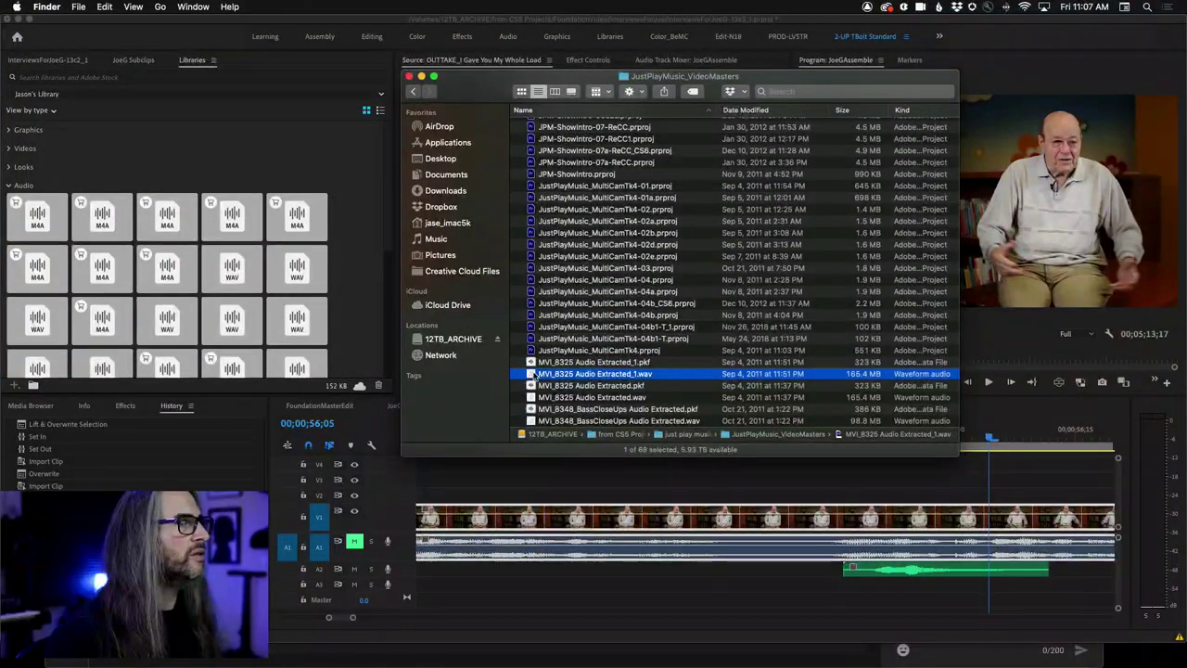
left_click_drag(532, 375, 126, 254)
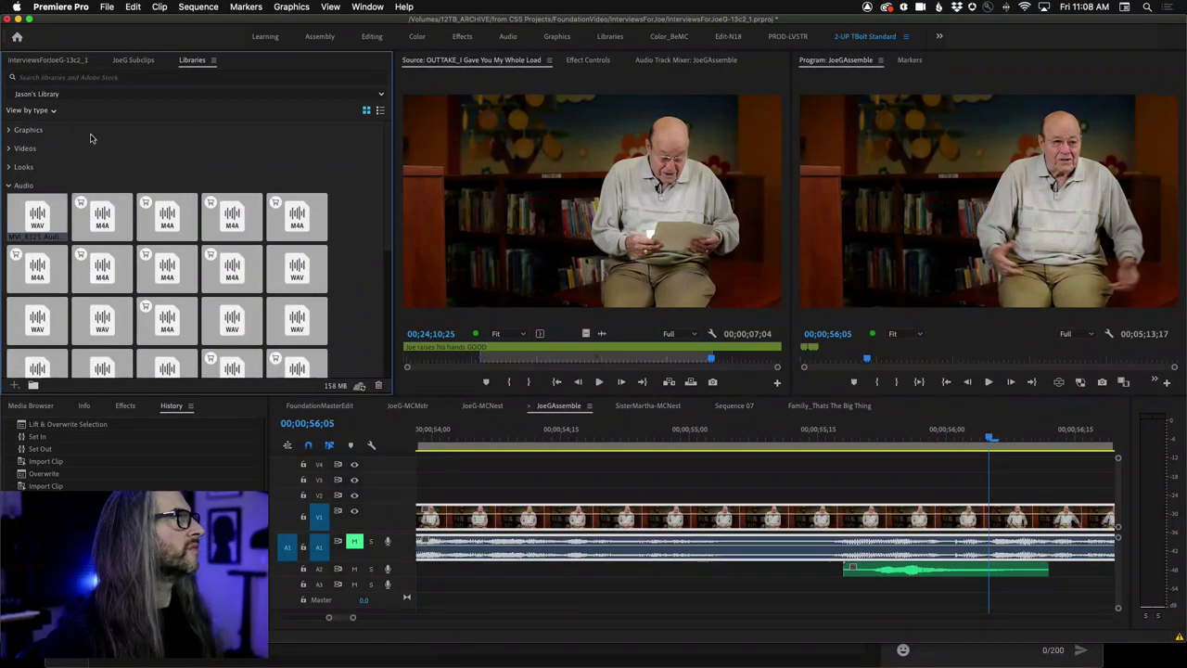
Add the library's MVI_8325 Audio Extracted_1 sound to the project and audition parts of it in the Source Monitor
right_click(38, 213)
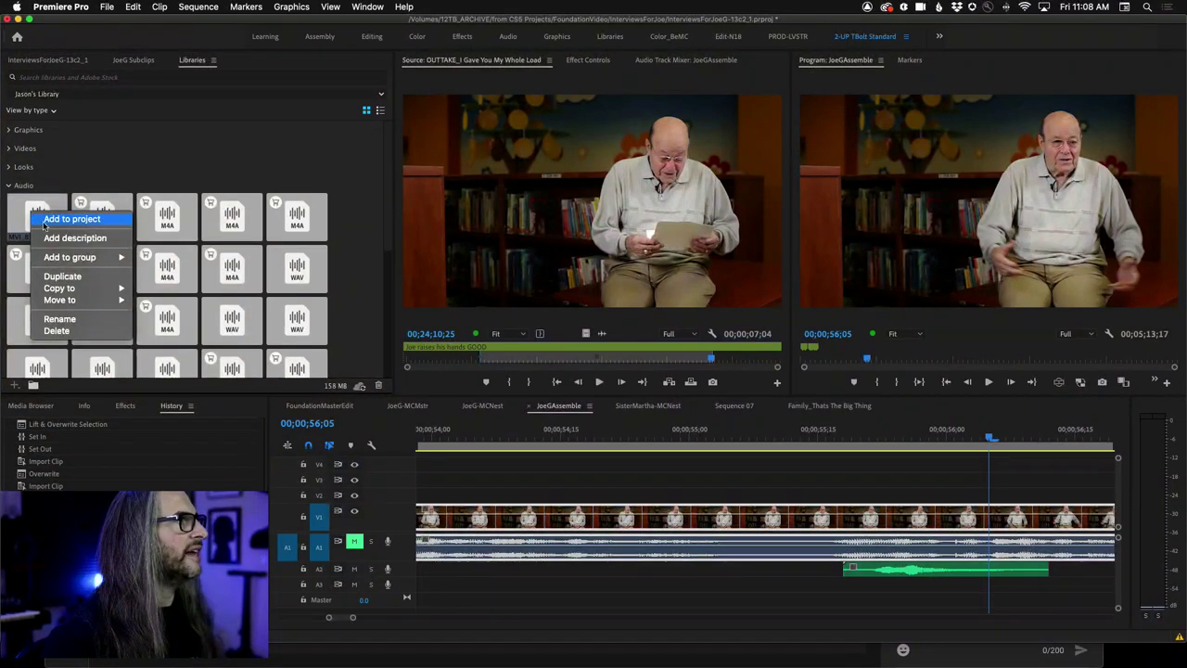
left_click(60, 220)
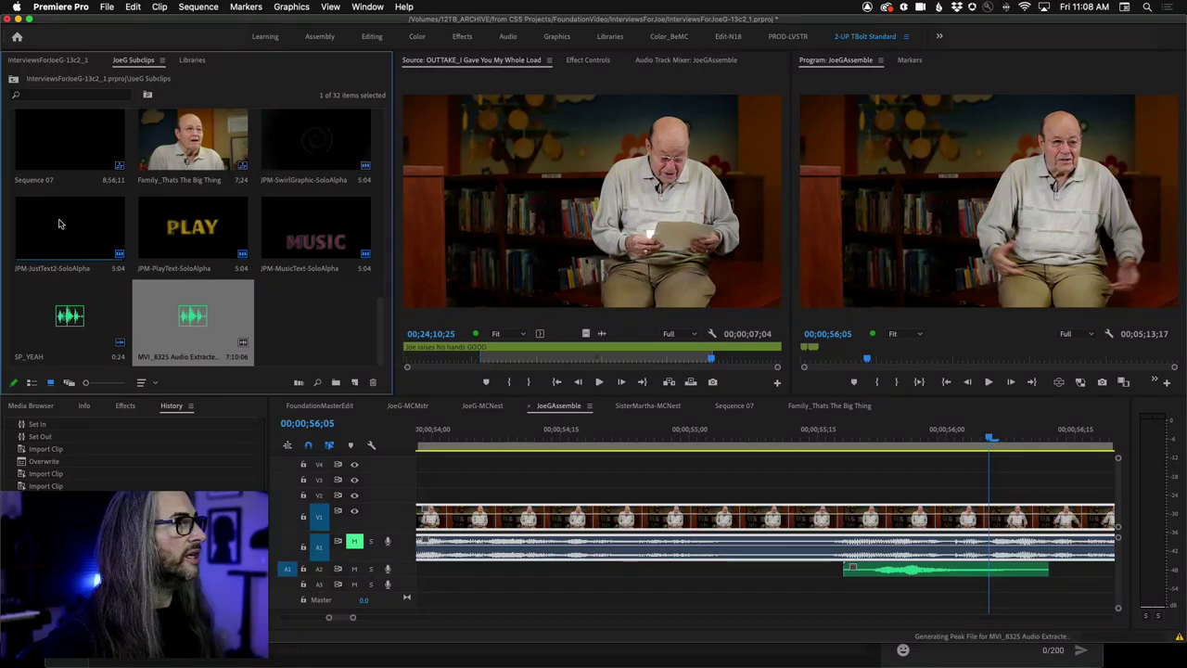
double_click(200, 316)
left_click_drag(489, 360, 480, 360)
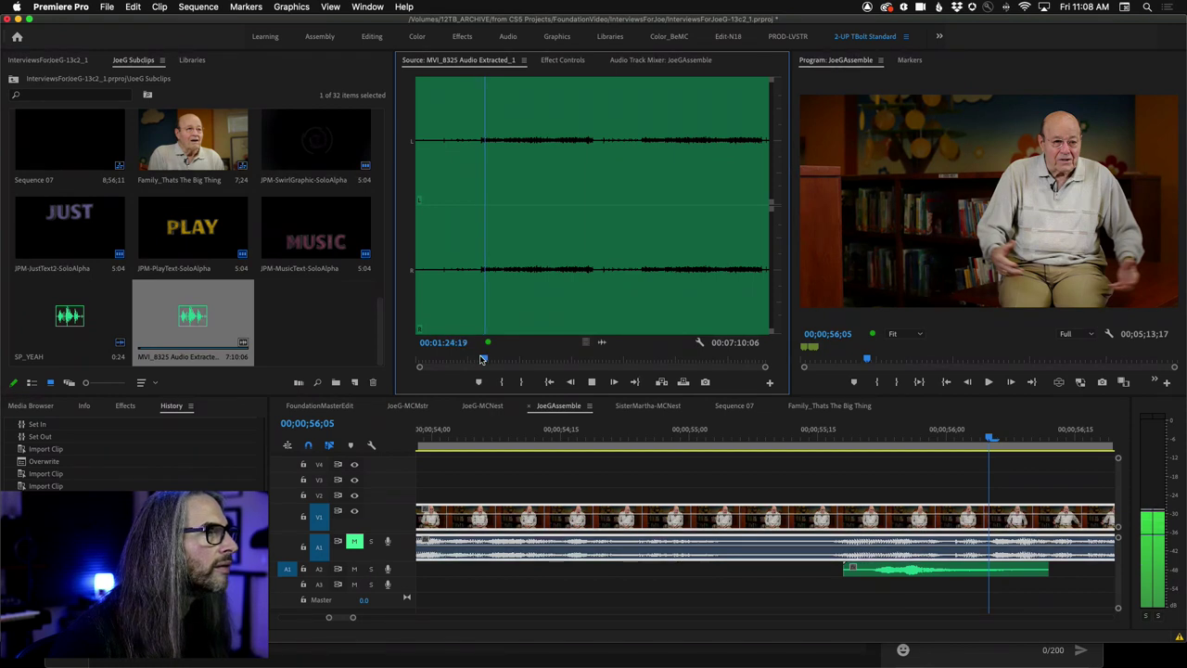
key("space")
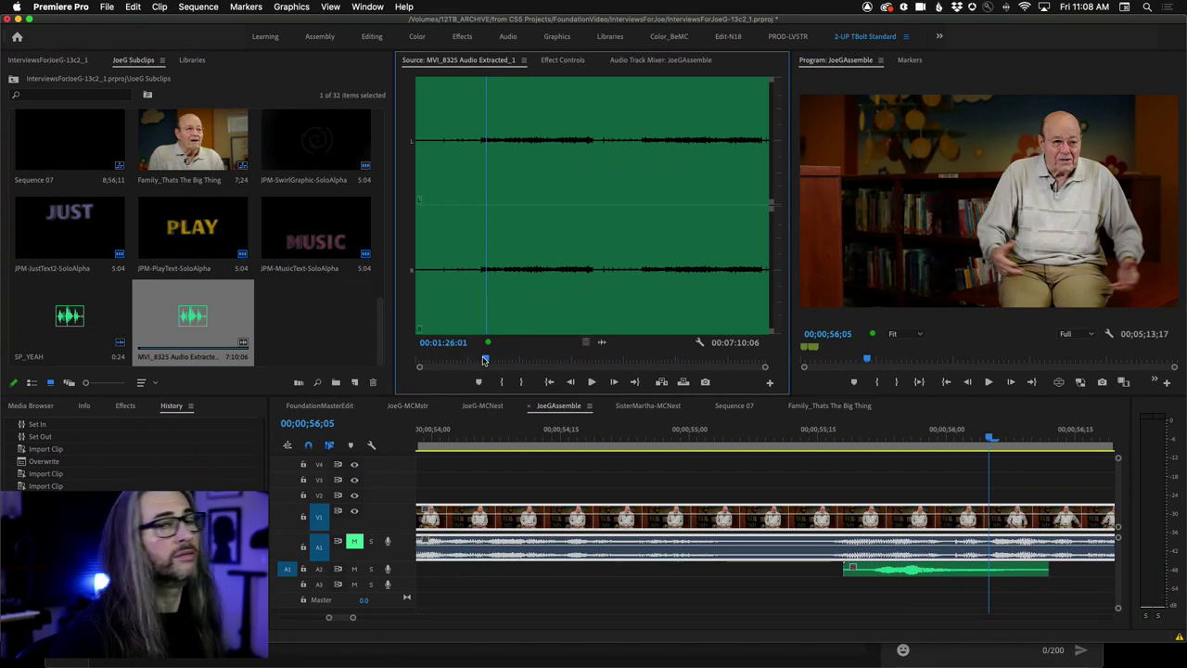
left_click_drag(484, 360, 644, 359)
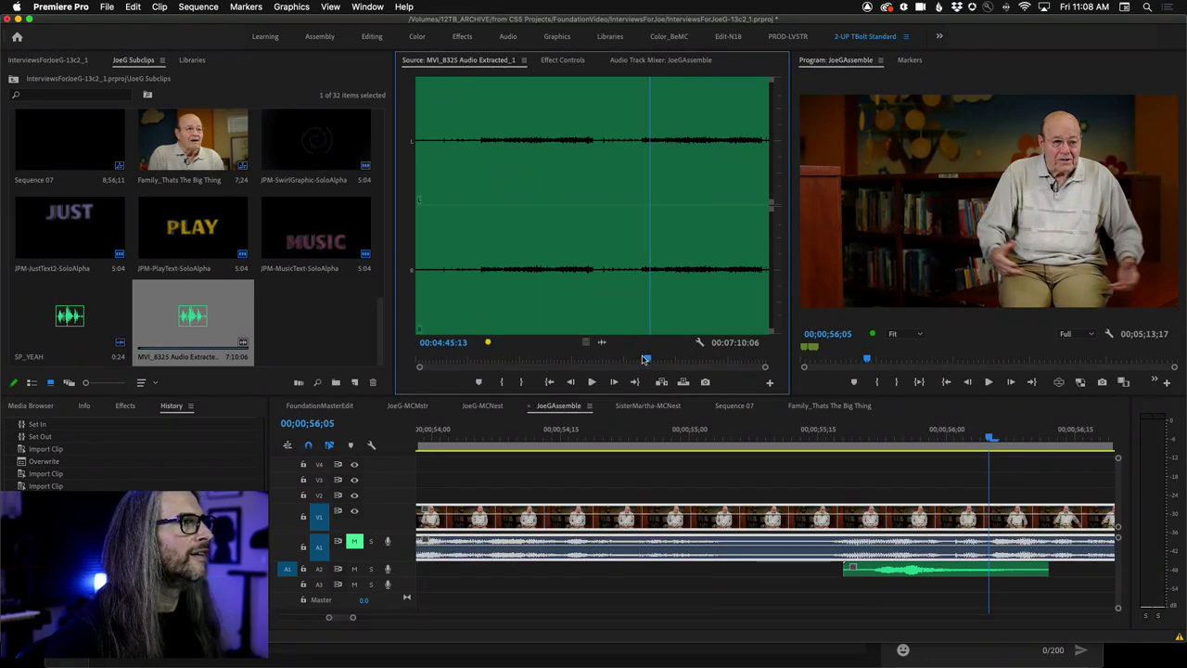
Delete the MVI_8325 Audio Extracted_1 item from the library's Audio category
left_click(192, 59)
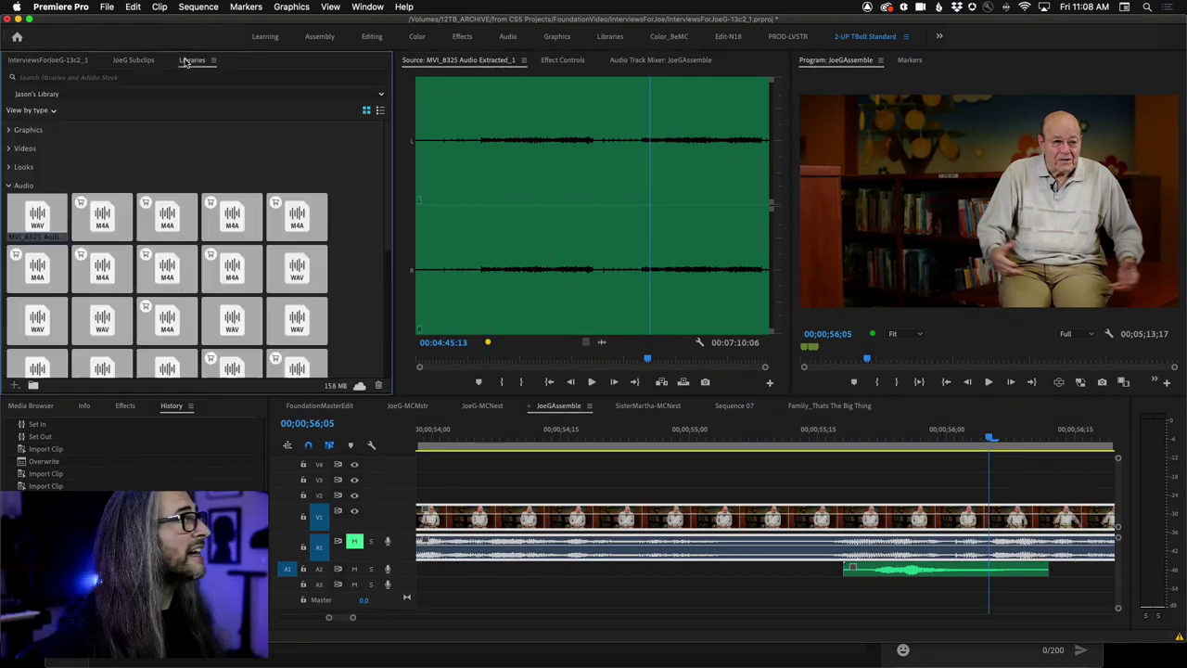
right_click(39, 218)
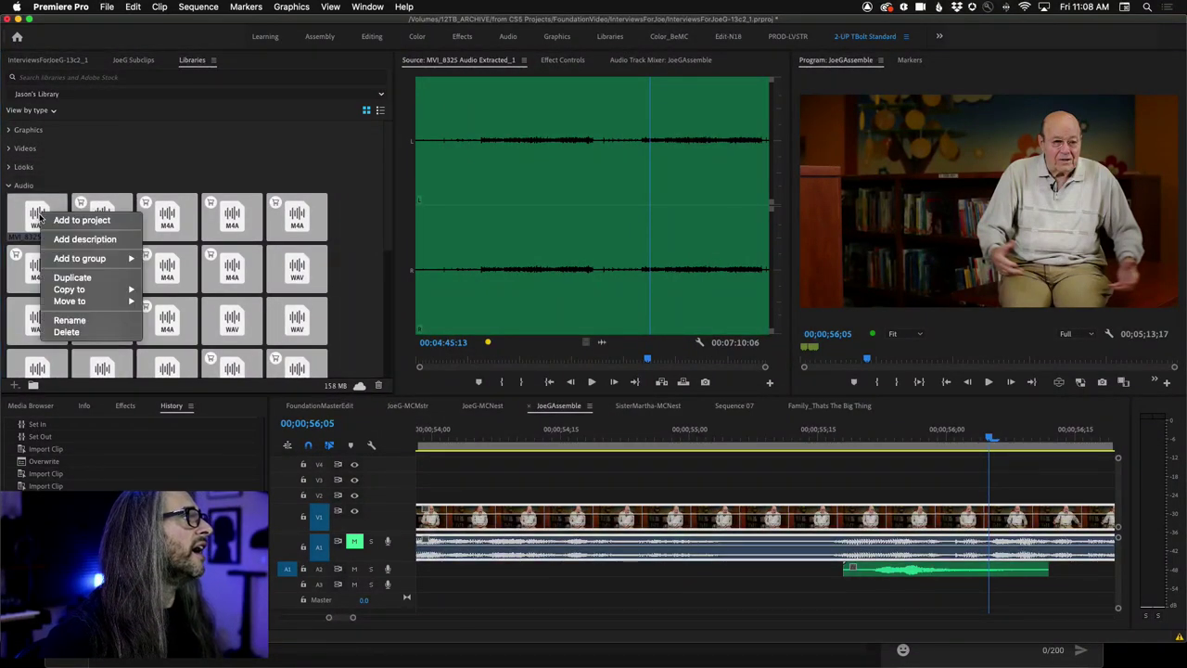
left_click(61, 333)
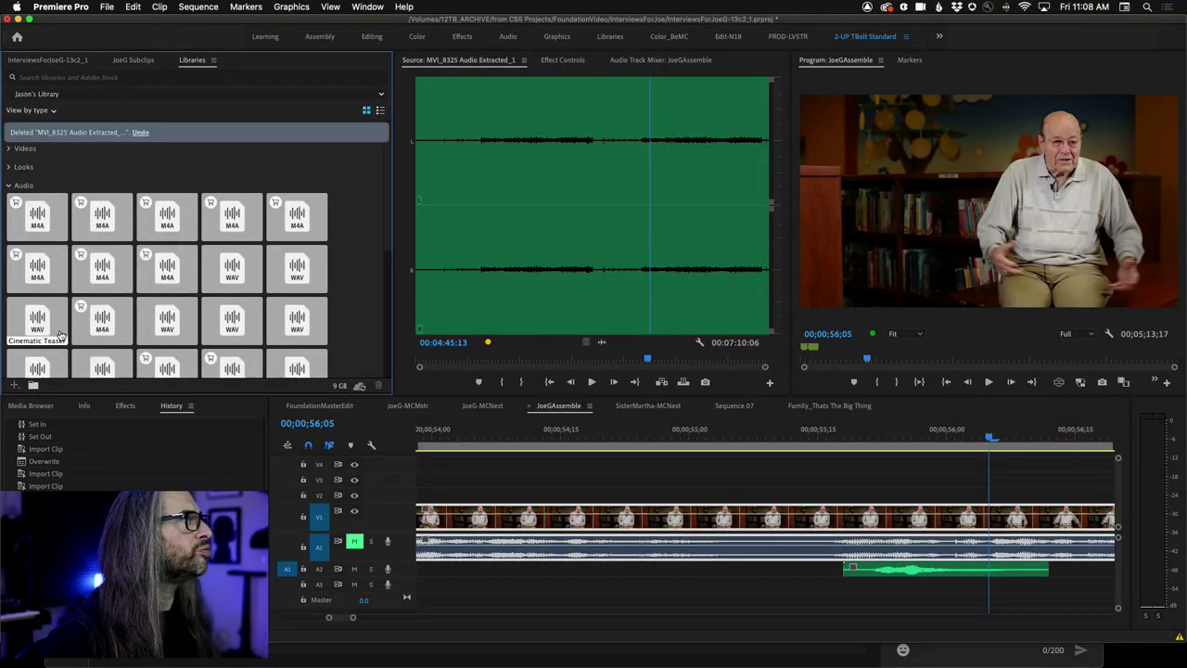
Expand the library's Videos category and check the commands available for the JPM-SwirlGraphic-SoloAlpha video
left_click(8, 150)
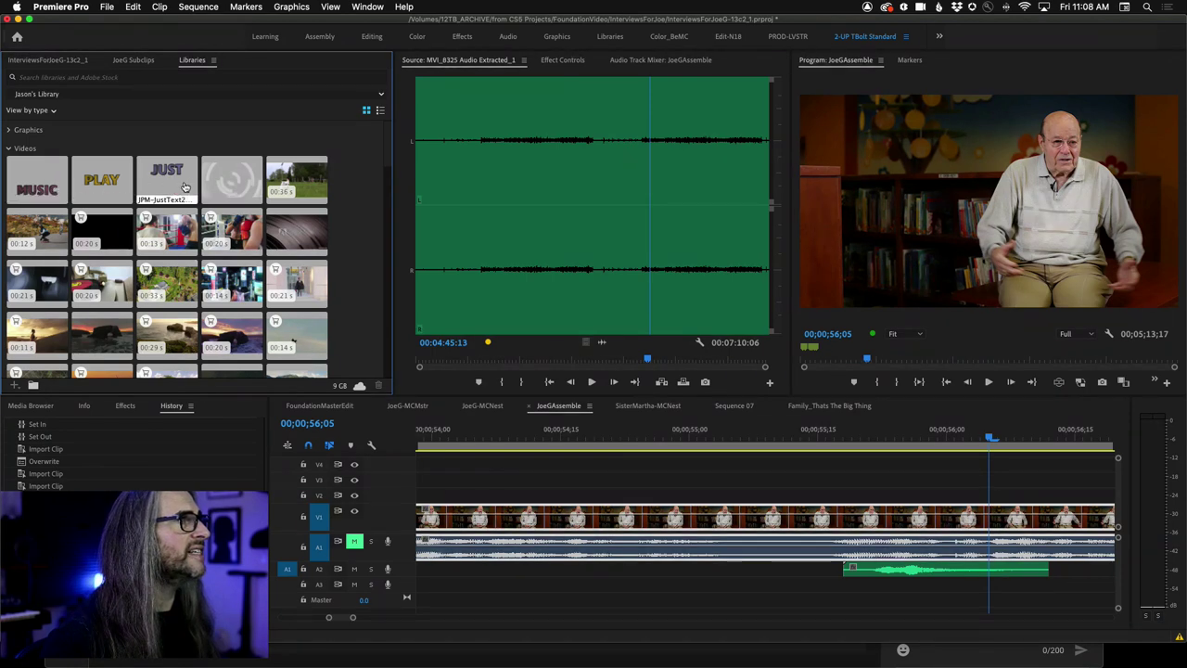
right_click(226, 181)
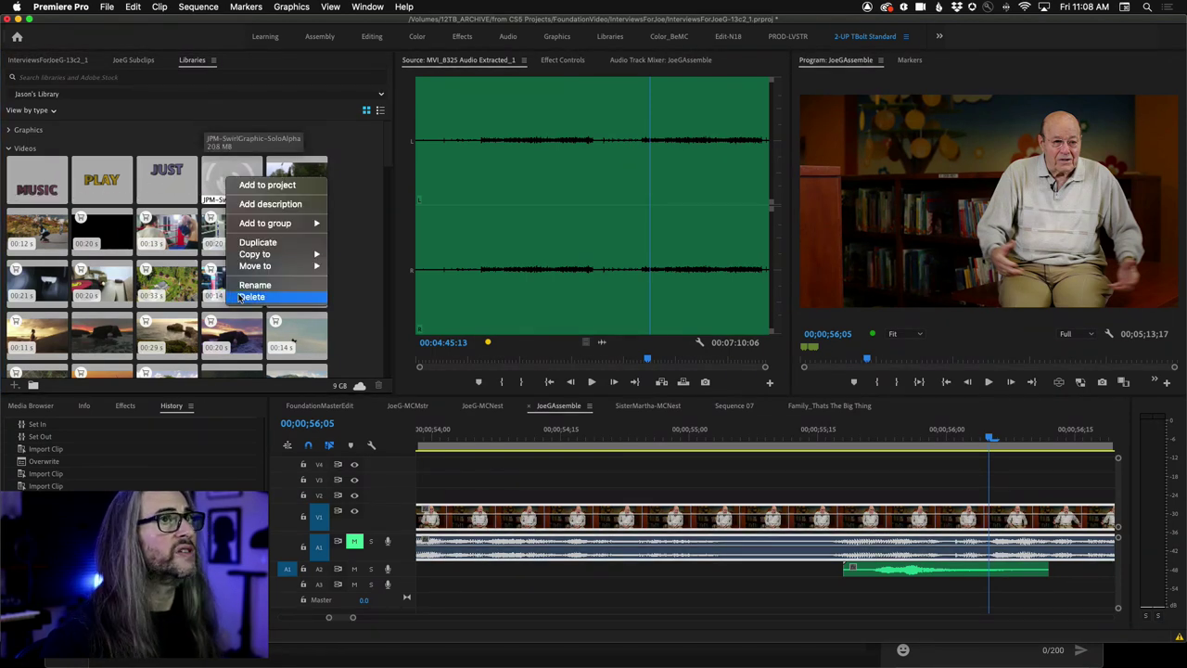
left_click(341, 139)
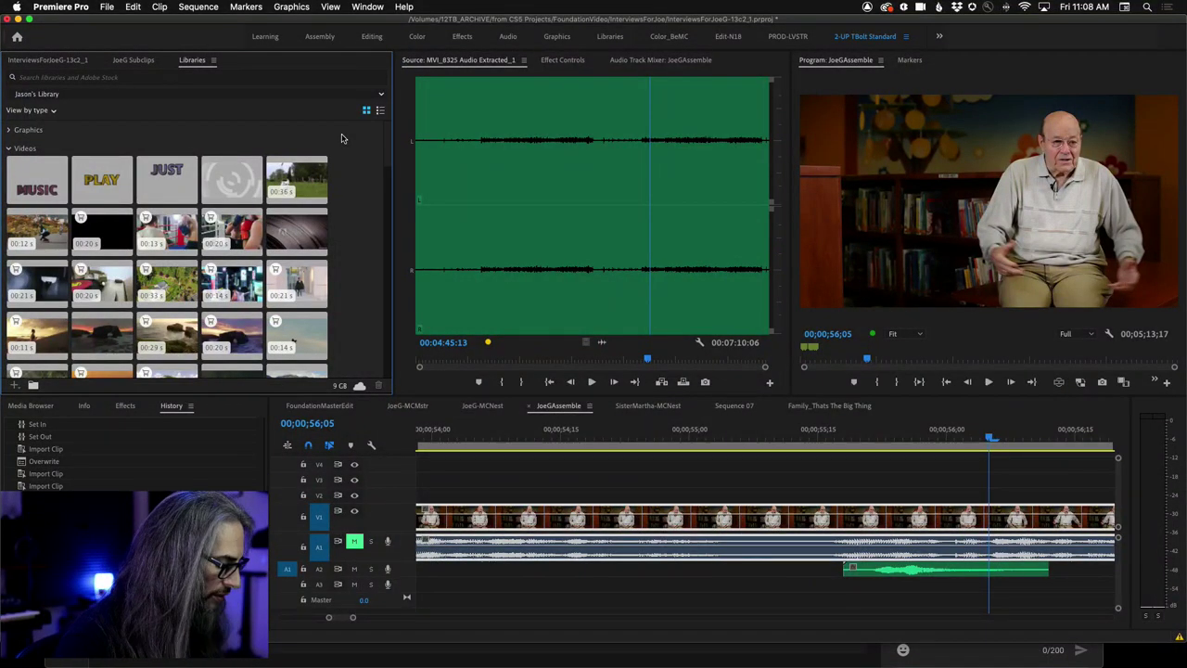
Switch to Finder and inspect the codec of JPM-MusicText-SoloAlpha.mov in its file information, leaving the info window closed
key("super+Tab")
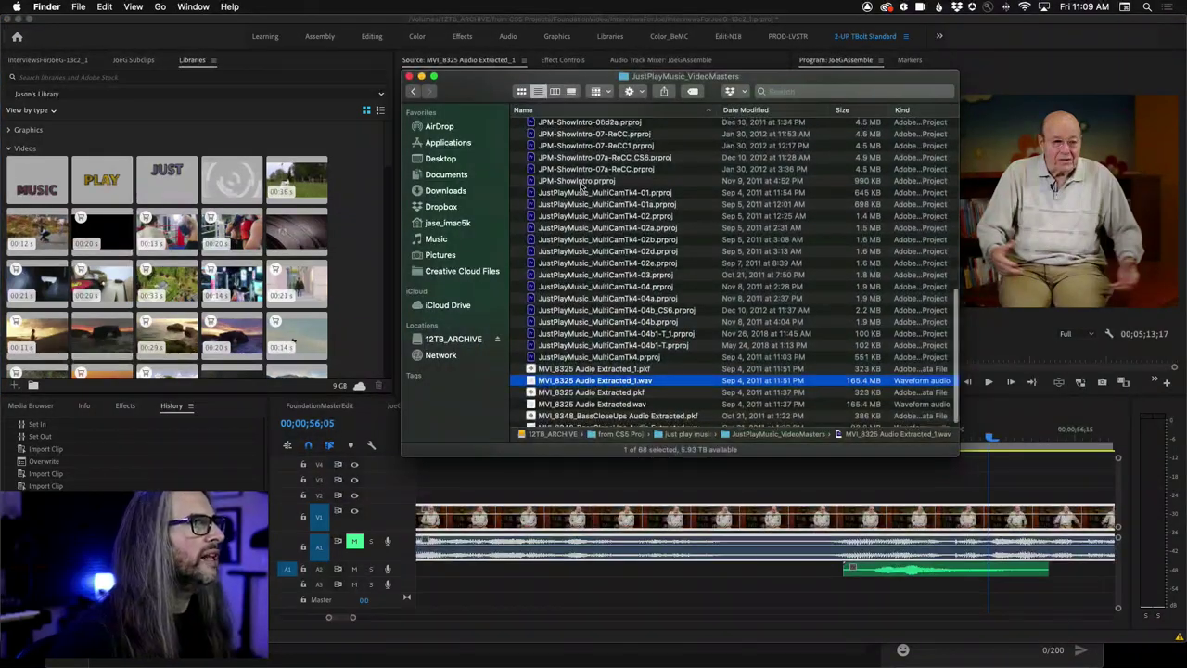
scroll(583, 188, "up", 15)
right_click(603, 220)
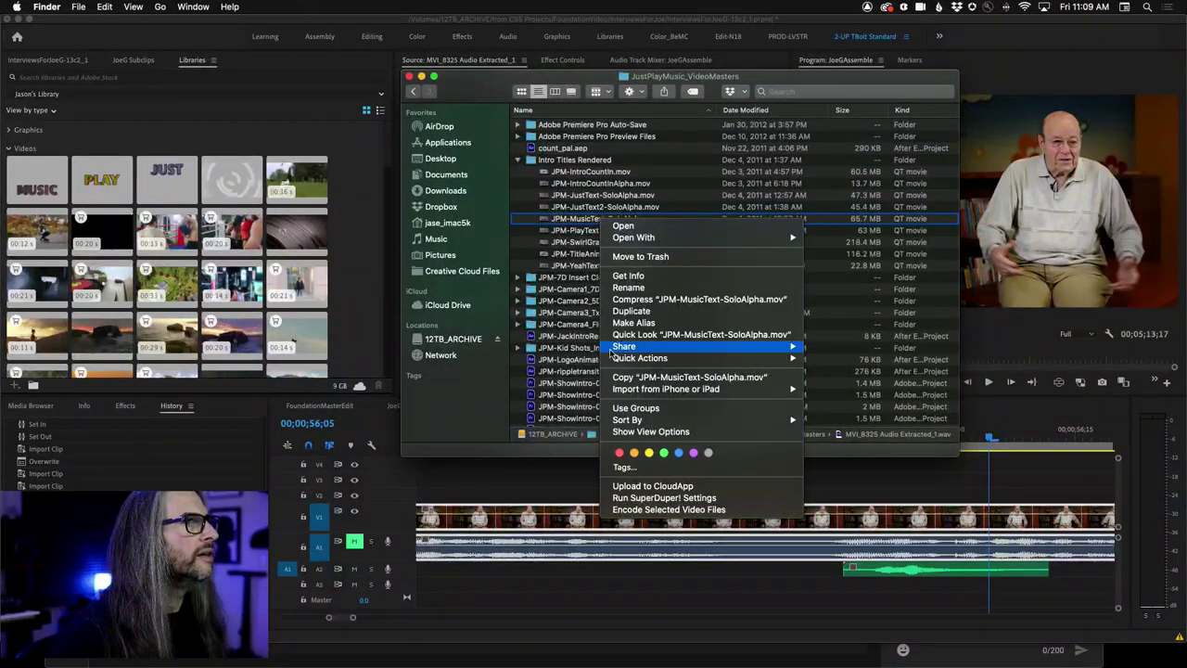
left_click(628, 276)
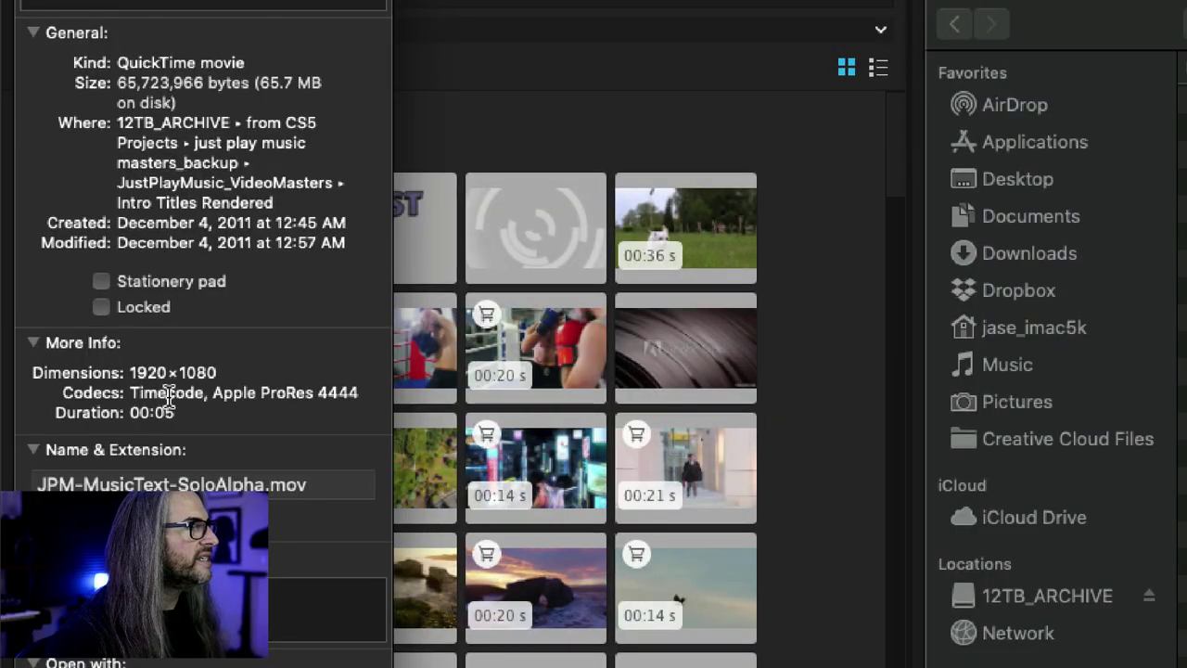
left_click_drag(212, 393, 362, 393)
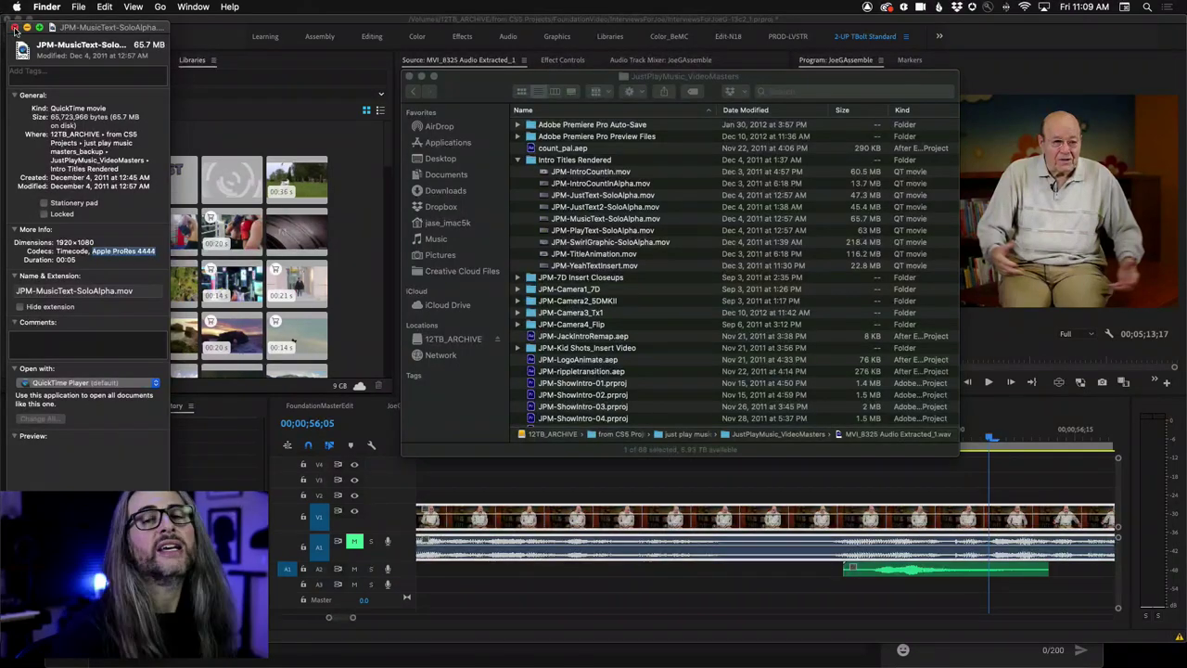
left_click(15, 28)
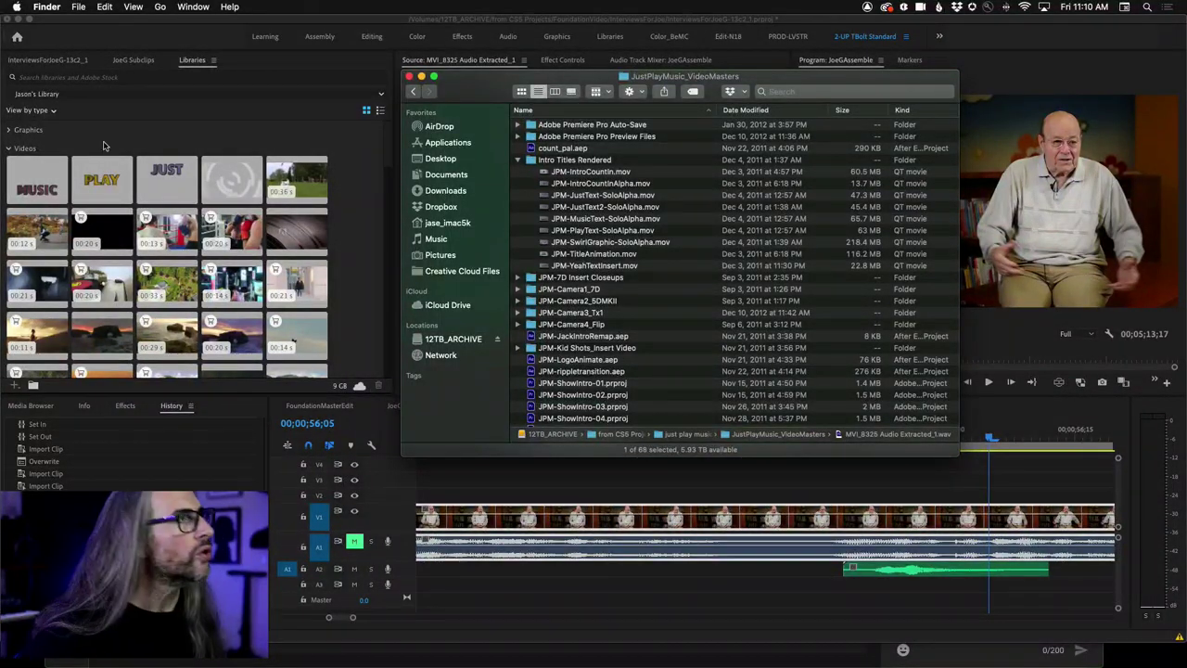
Return to Premiere Pro and review the project's scratch disk location for CC Libraries Downloads without changing any settings
right_click(167, 181)
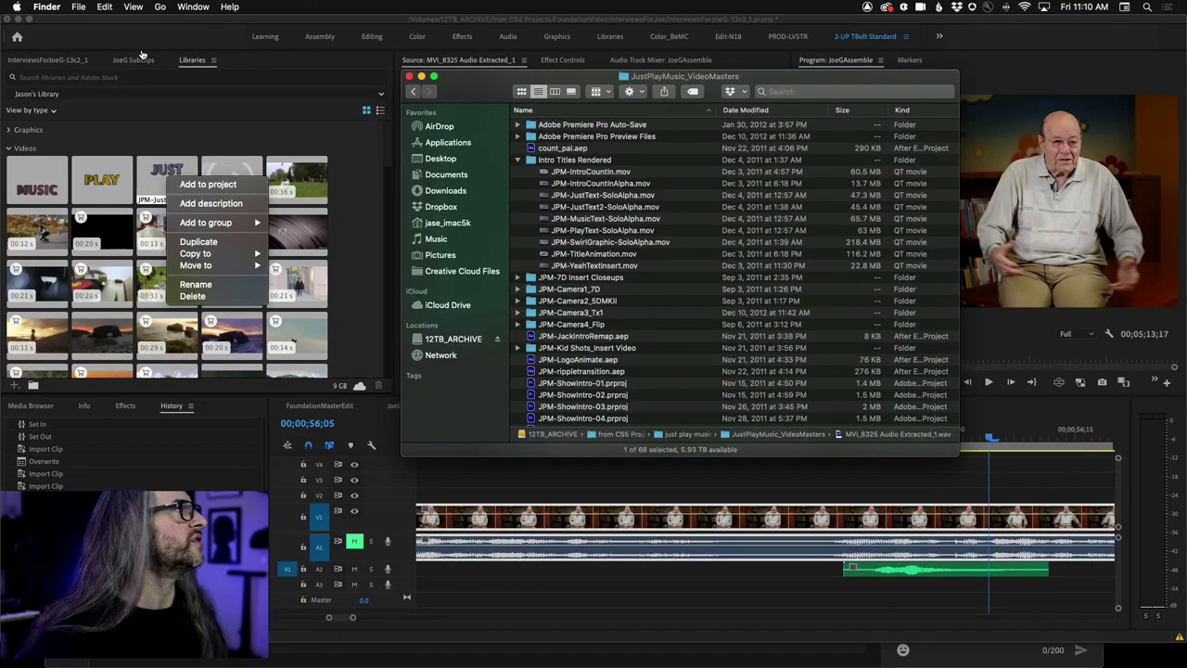
left_click(47, 7)
key("super+Tab")
left_click(106, 7)
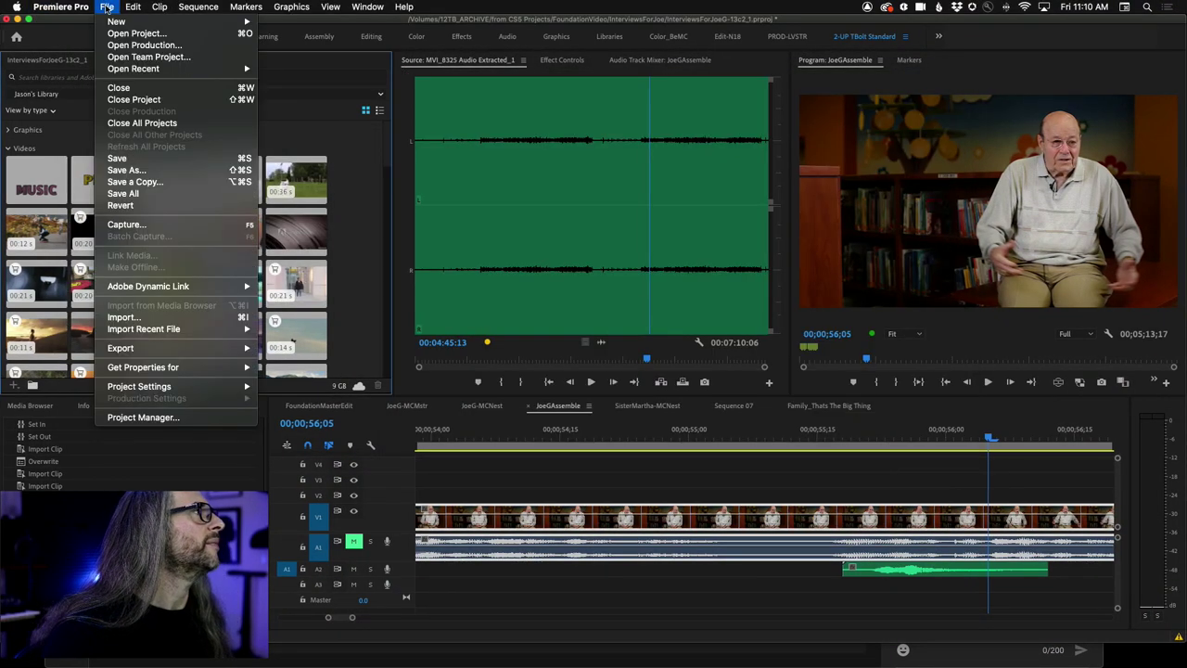
mouse_move(173, 388)
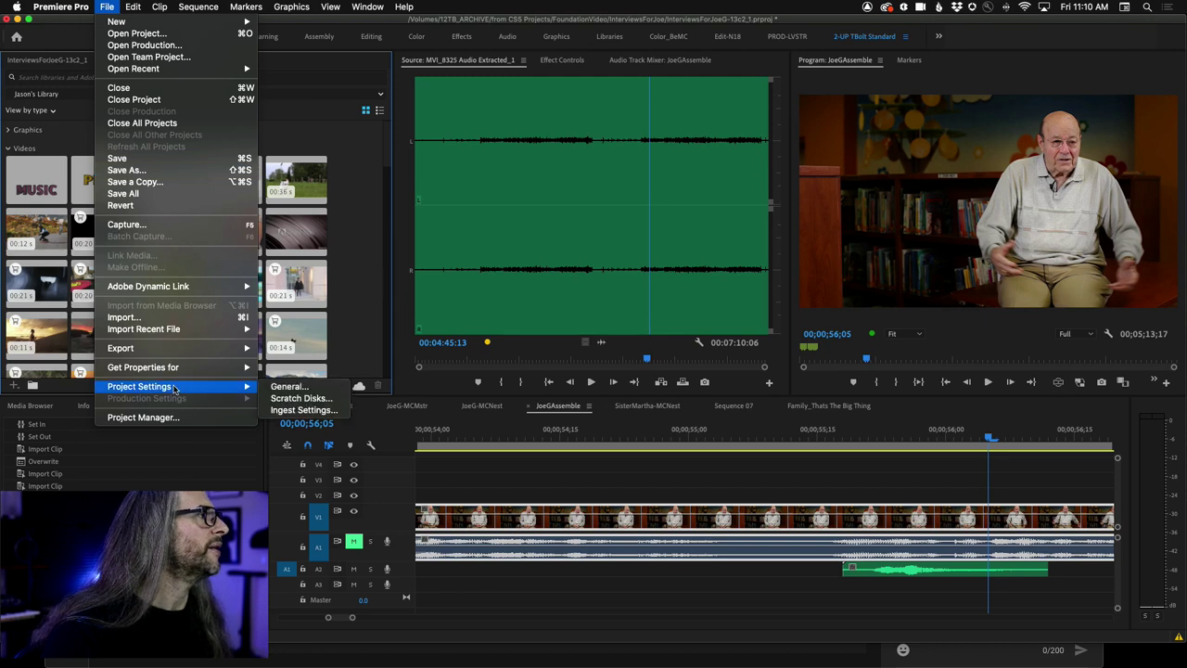
left_click(313, 400)
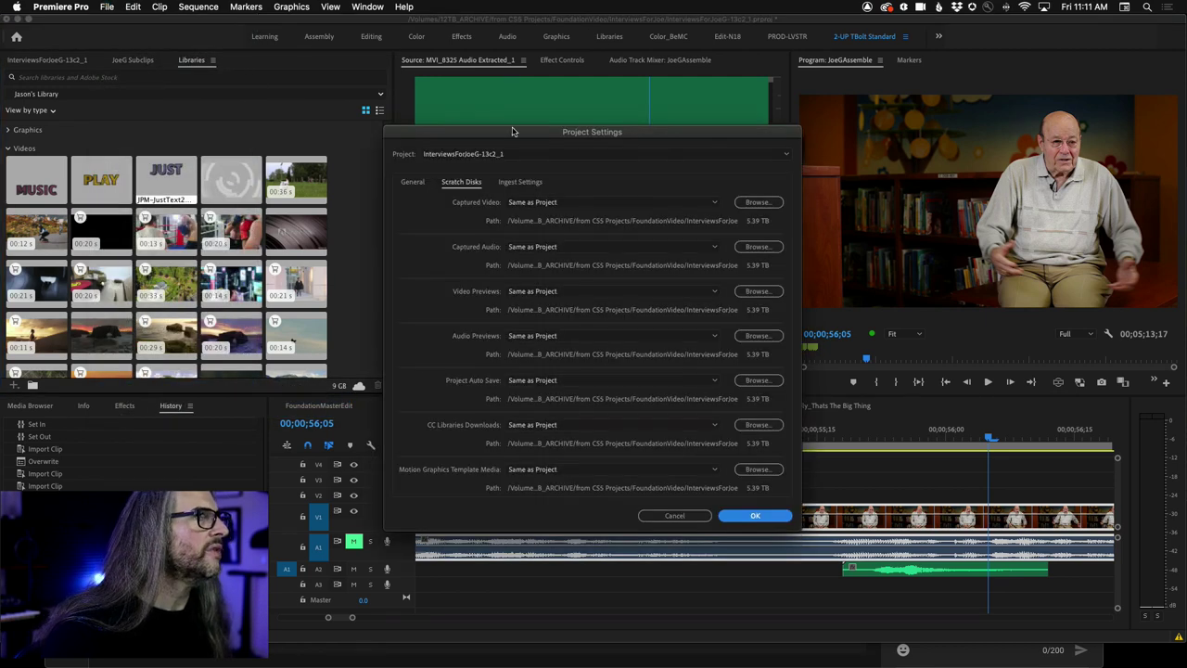
left_click_drag(523, 123, 647, 43)
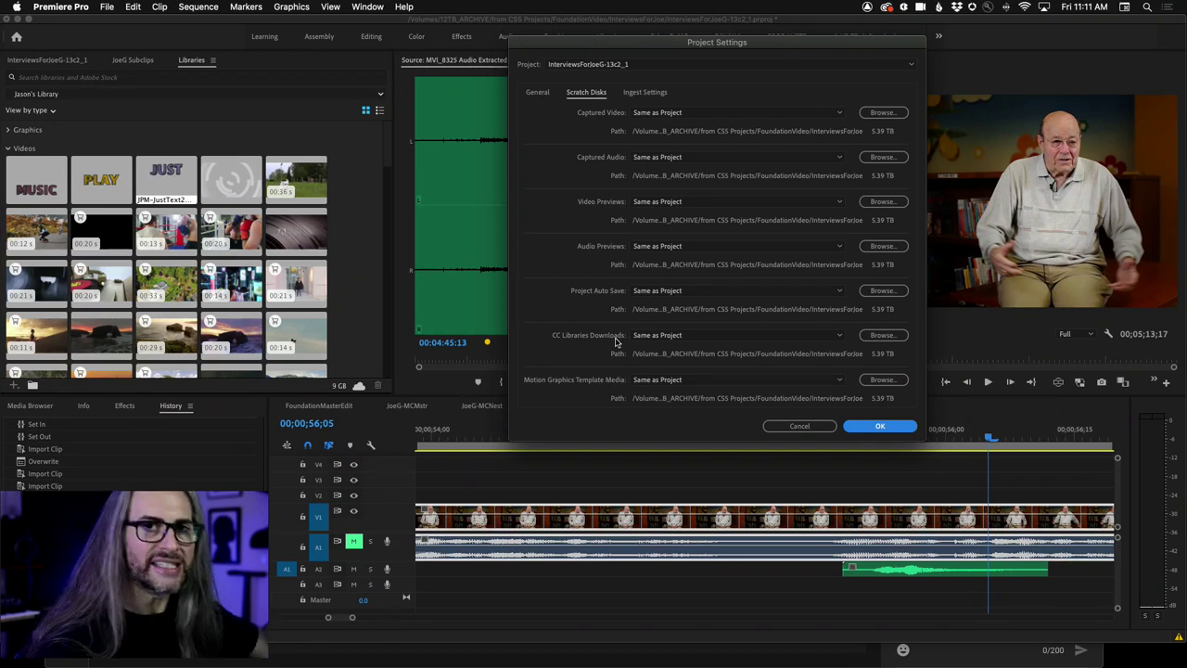
left_click(804, 429)
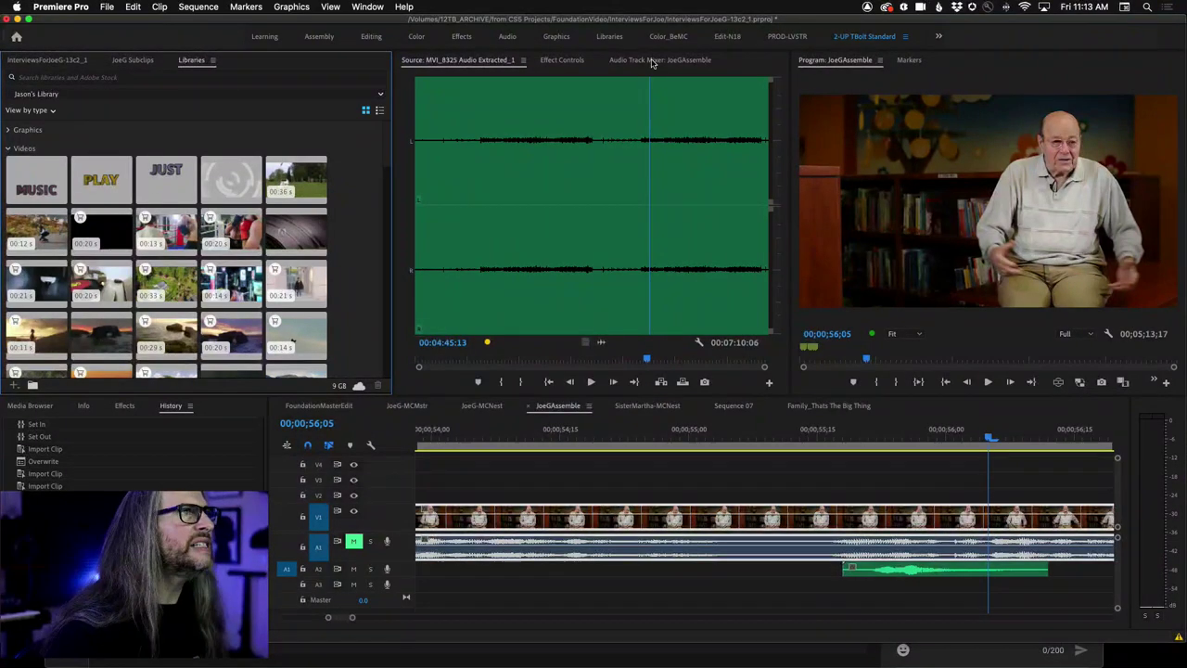
Show the JoeG Subclips bin, look at the FoundationMasterEdit sequence, and return to JoeGAssemble with the entire sequence fitted in the timeline
left_click(119, 62)
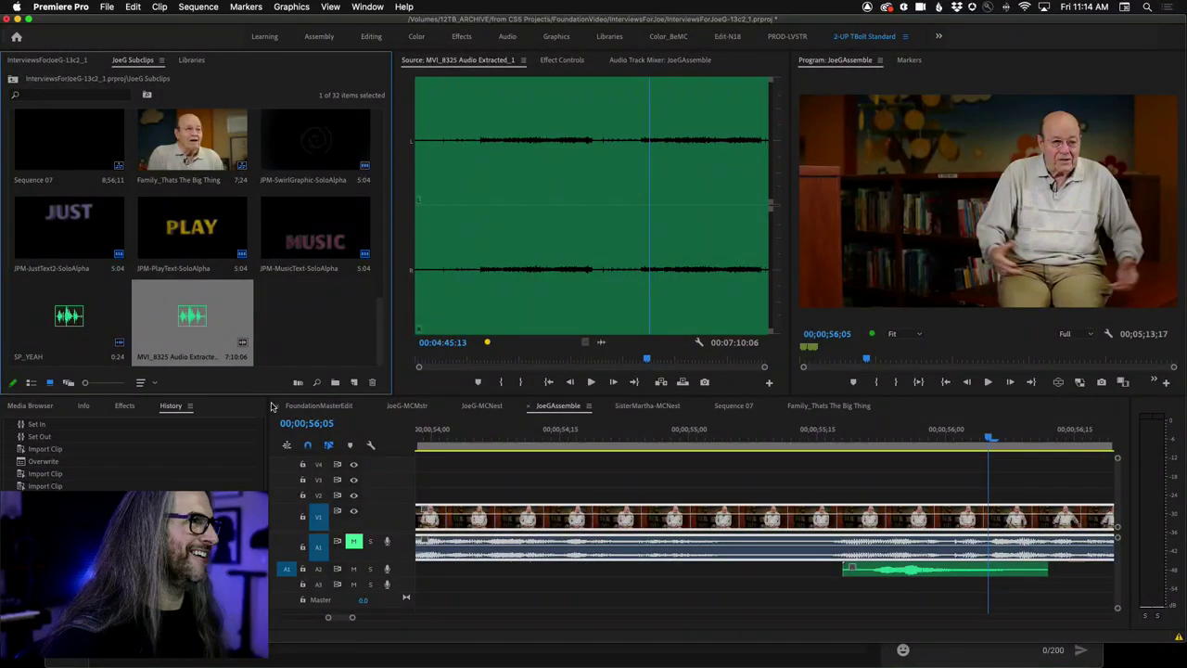
left_click(327, 422)
left_click(342, 410)
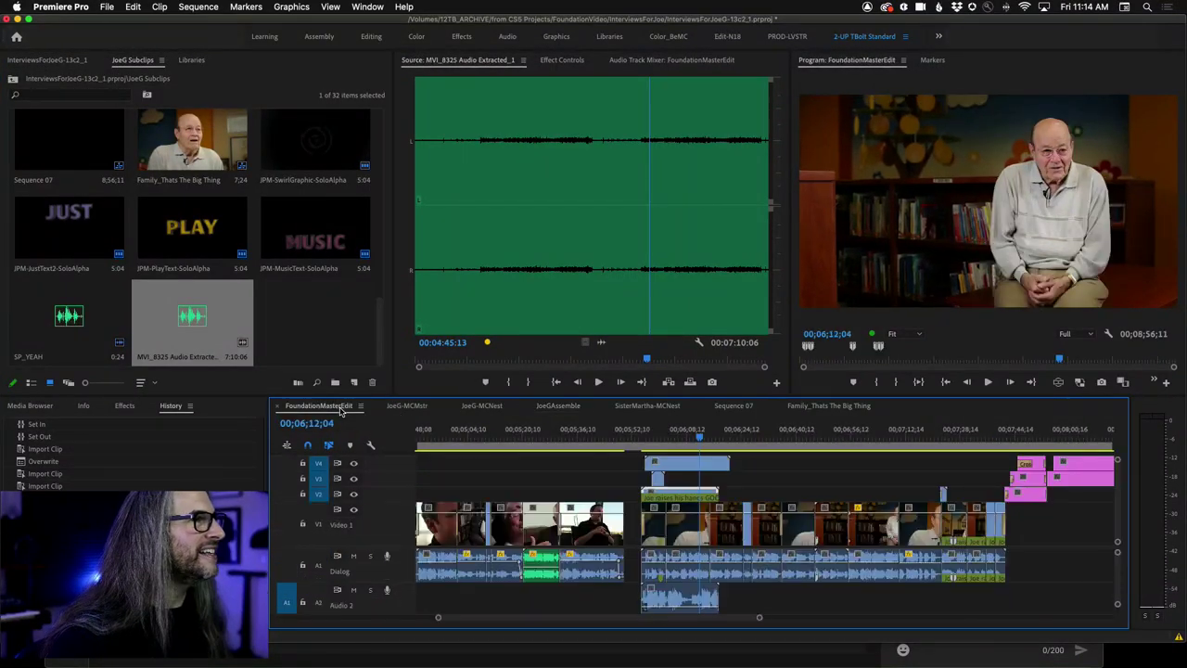
left_click(556, 406)
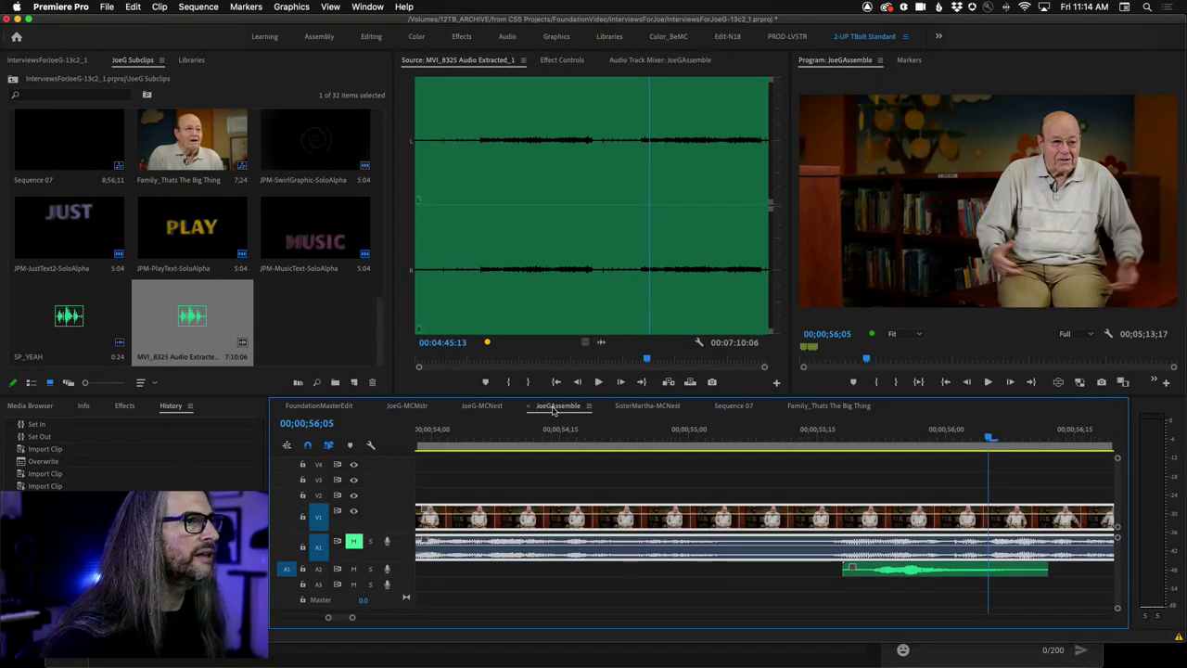
key("backslash")
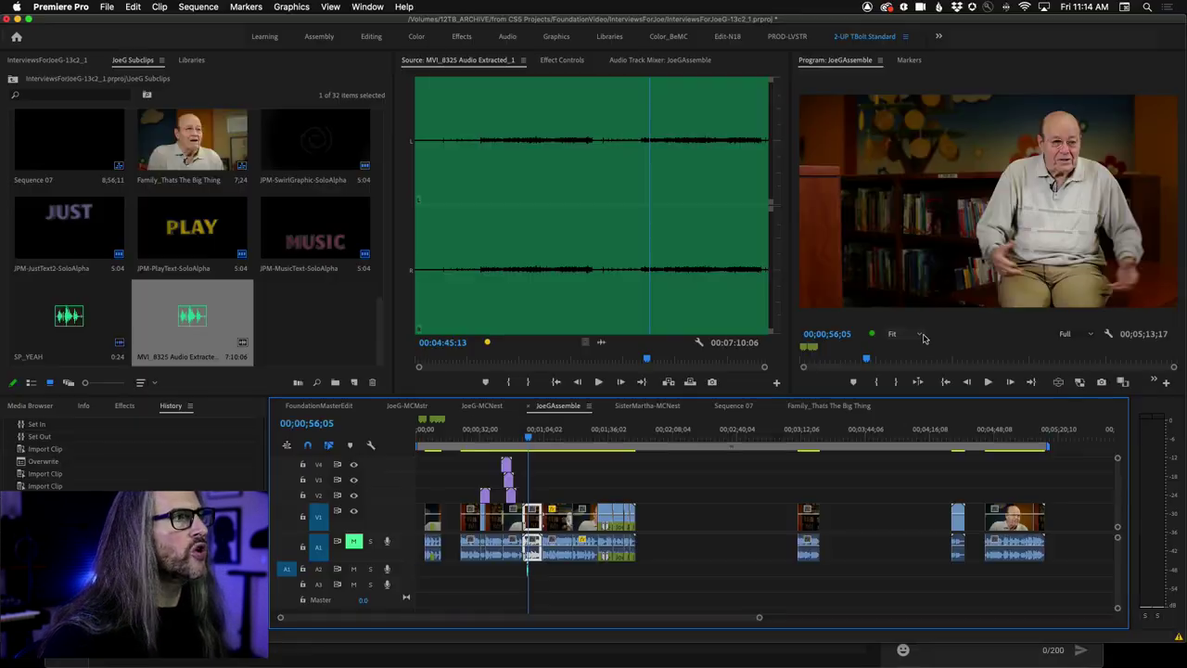
Try to trim the V1 edit point at 00;01;03;05 forward by one frame, then leave trim mode at 00;00;58;23
left_click(540, 518)
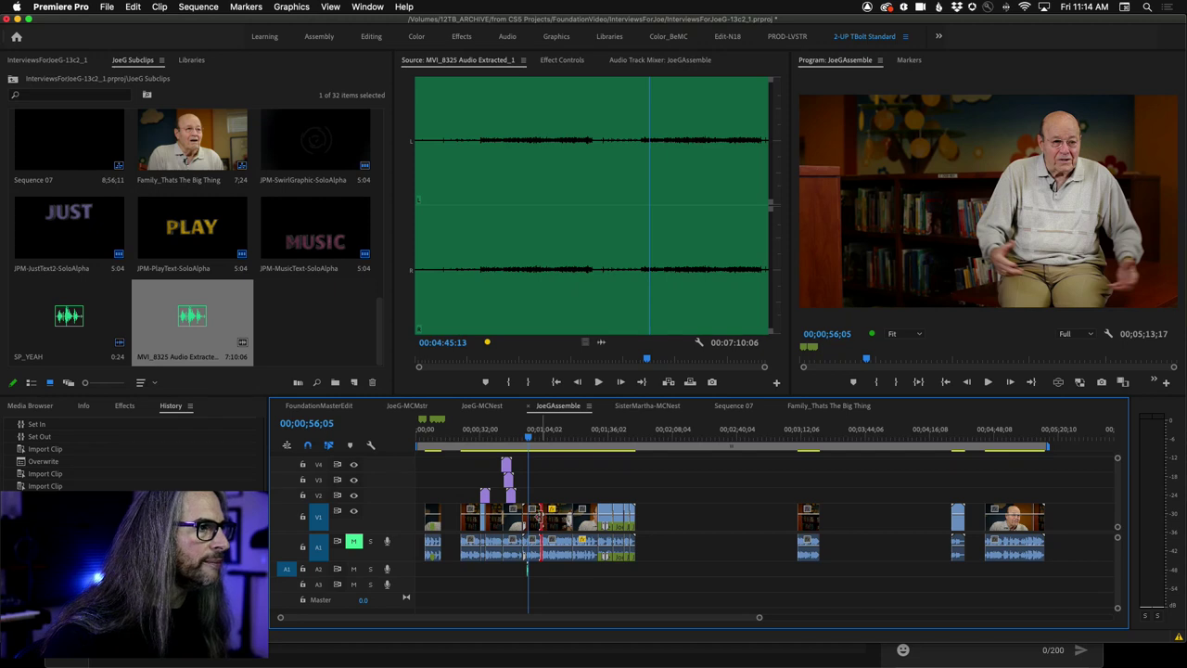
double_click(541, 517)
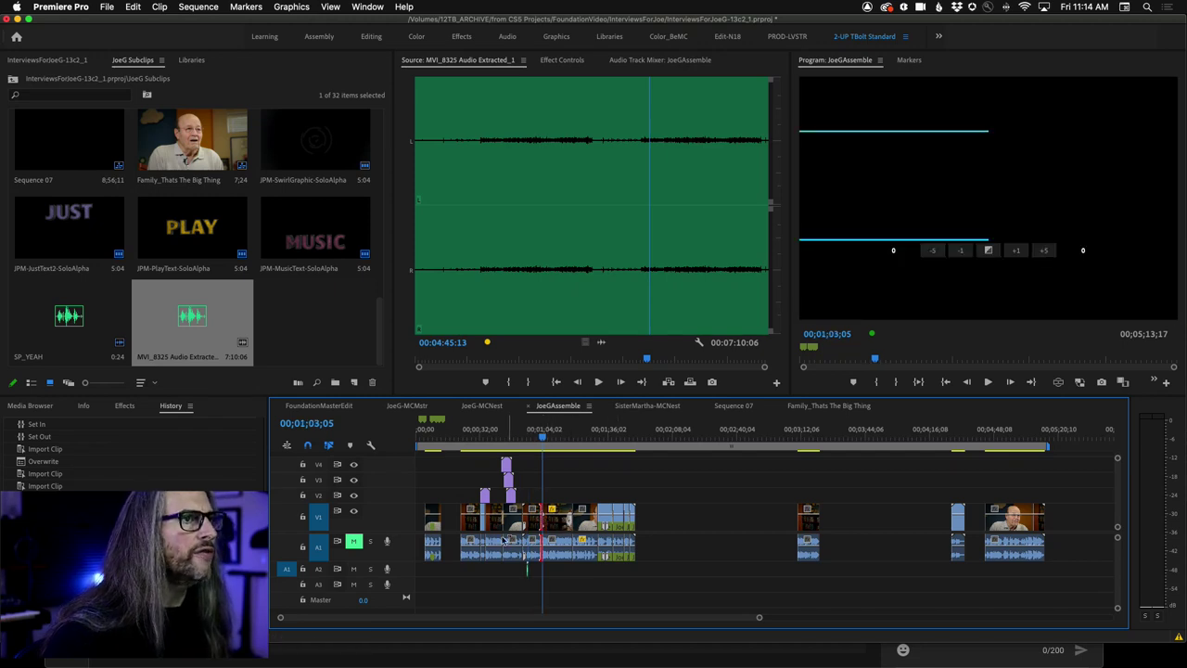
left_click(1016, 249)
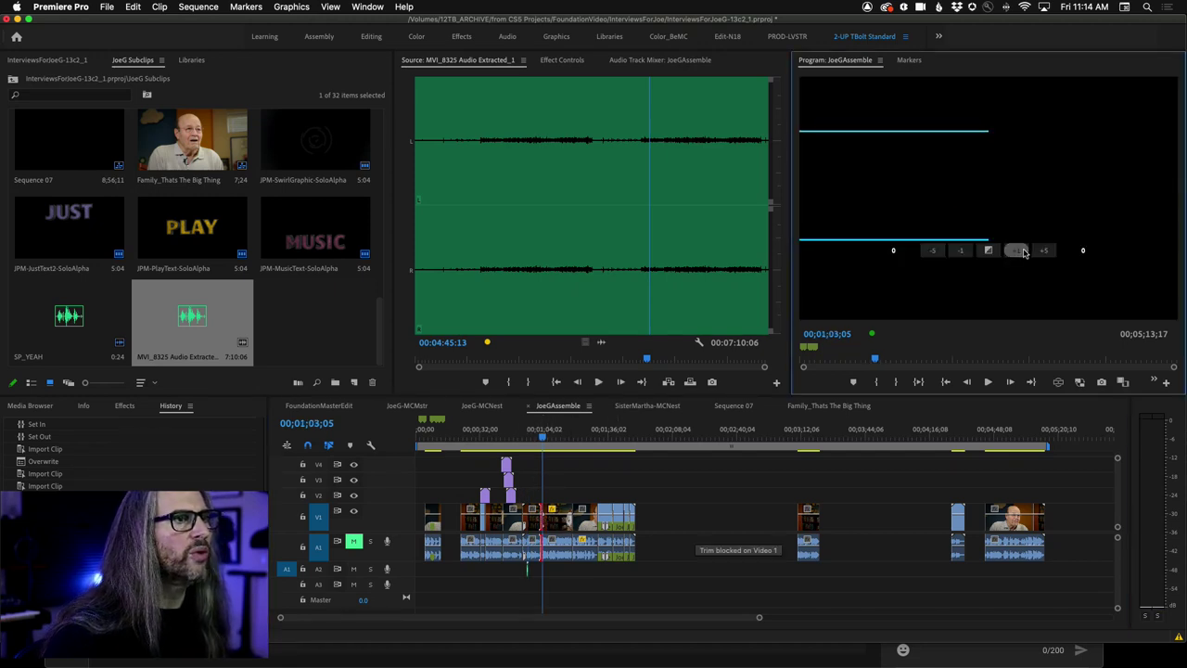
left_click(535, 431)
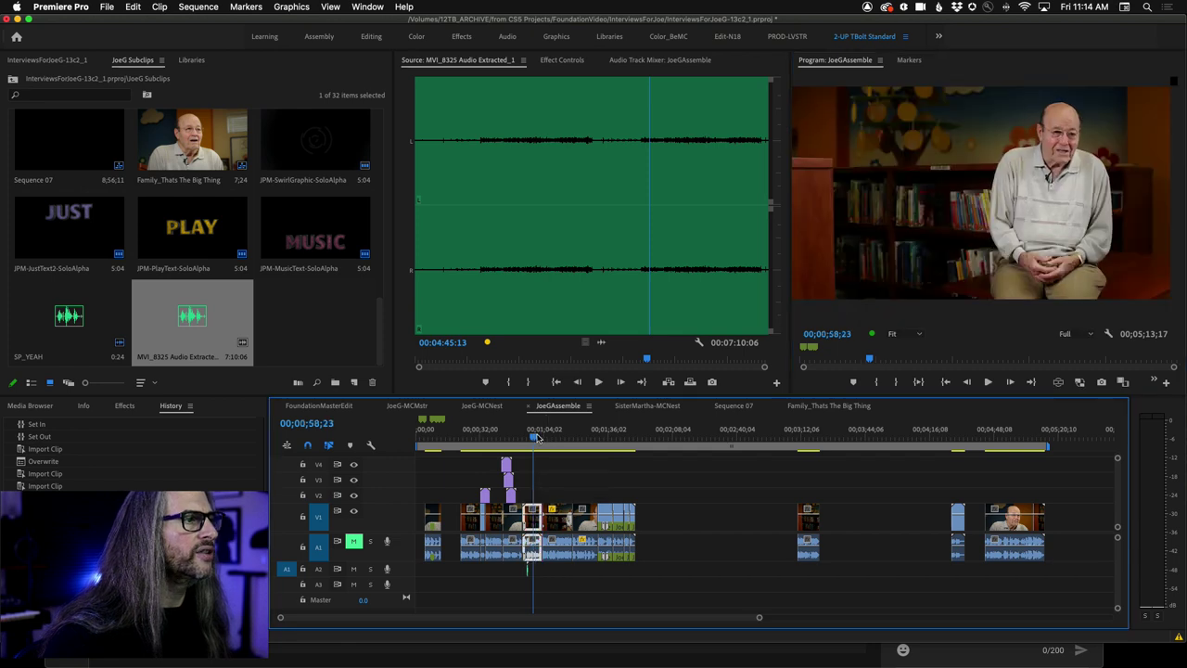
Move the playhead to the edit point at 00;01;03;05, then back to the previous cut at 00;00;55;02
left_click(543, 517)
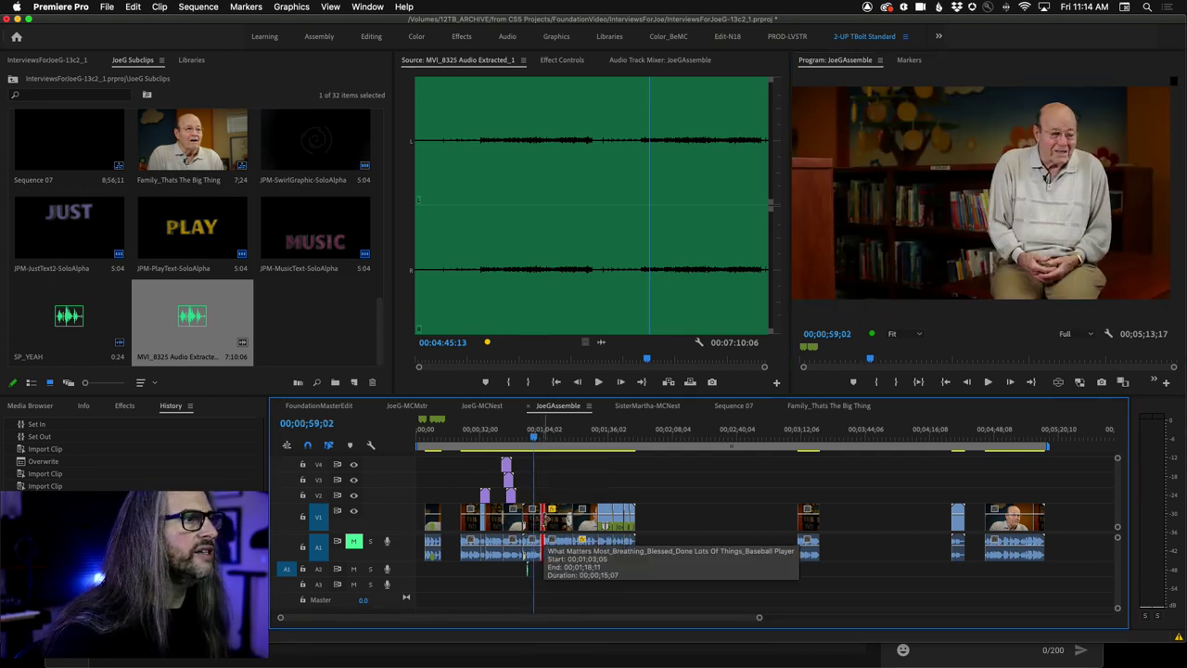
left_click(544, 448)
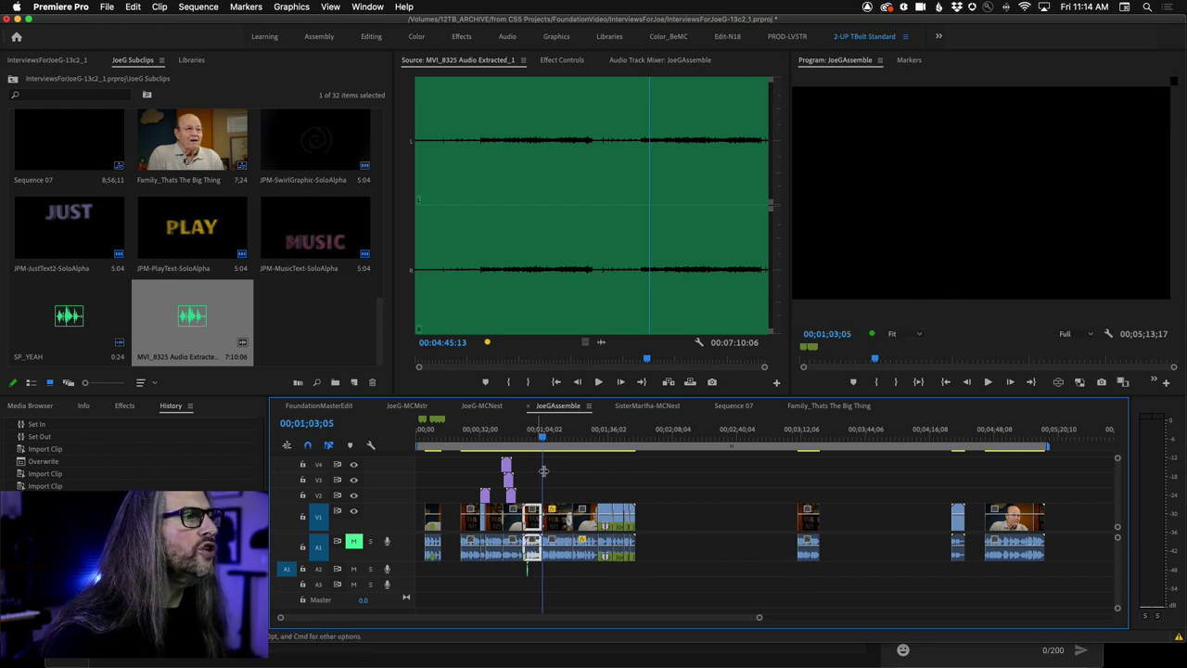
key("Up")
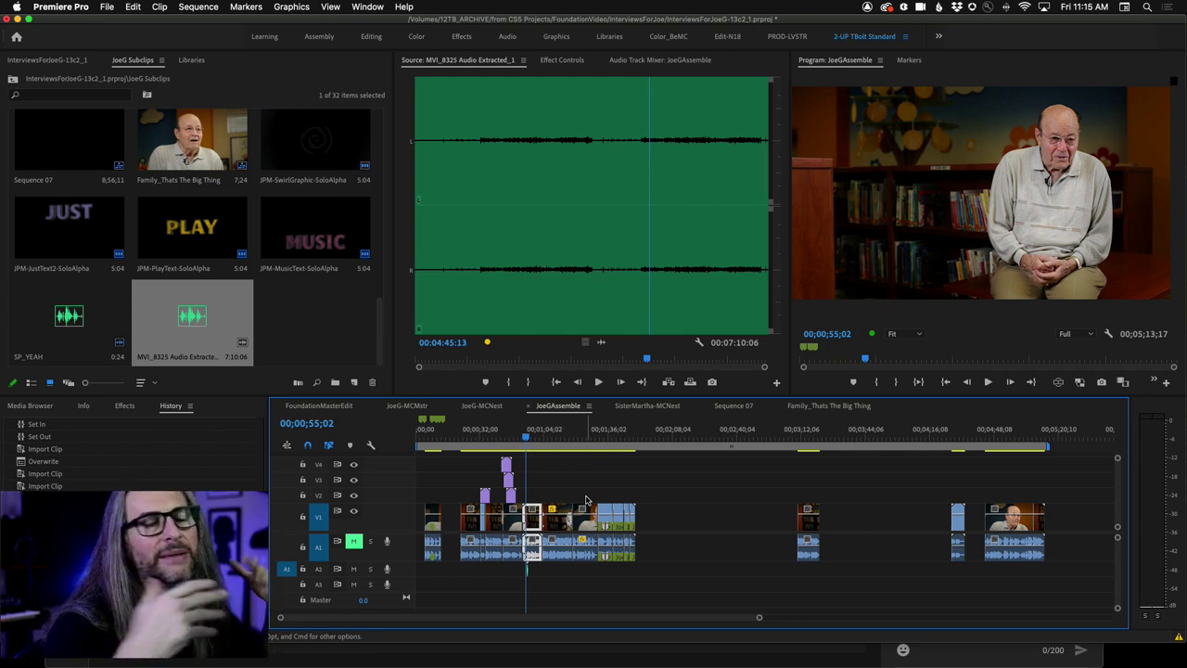
Show the floating Timecode window and make it narrower
left_click(367, 7)
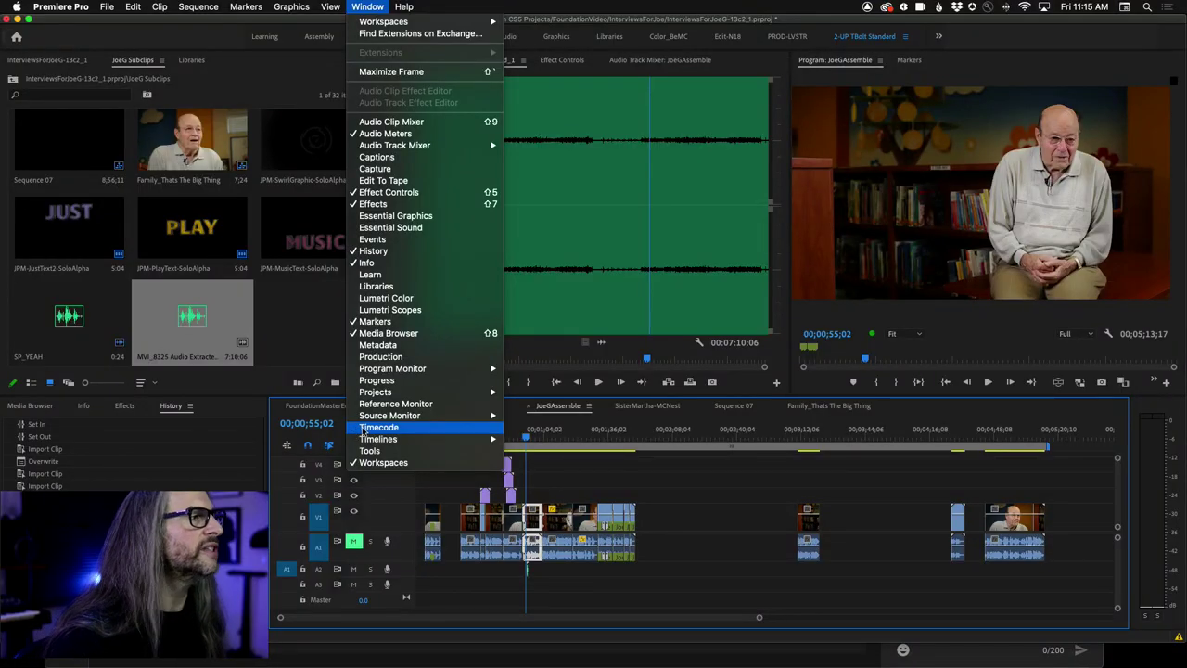
left_click(371, 430)
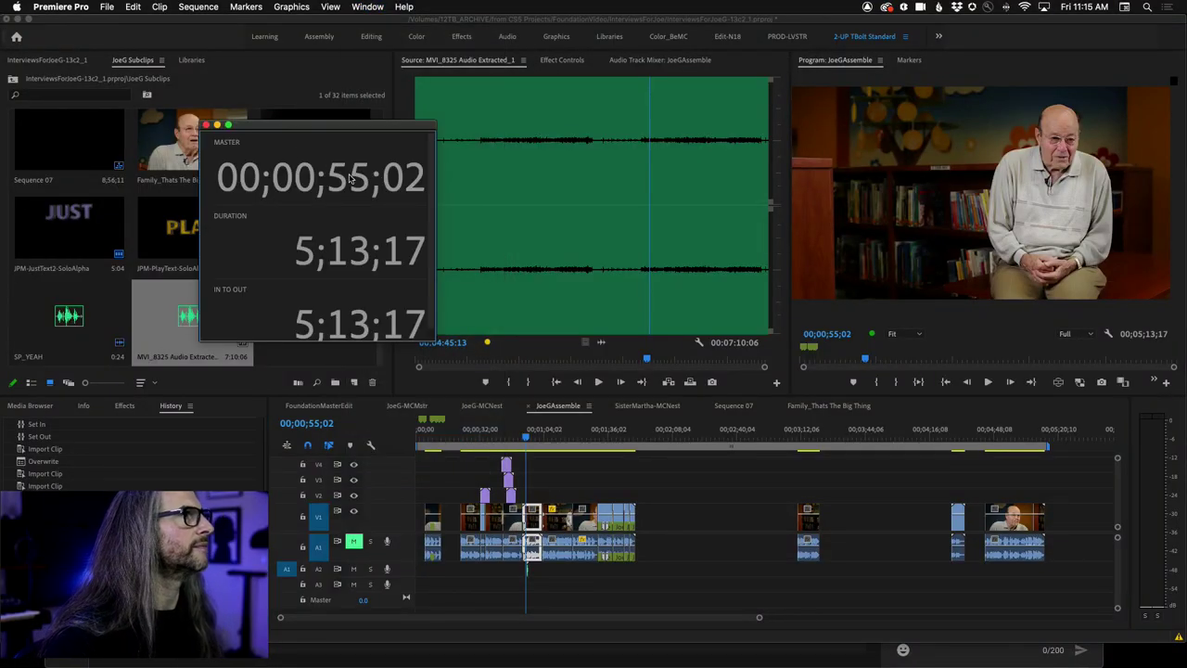
left_click_drag(434, 341, 350, 334)
Remove the In to Out, Duration and Master lines from the Timecode window, then close the window
right_click(294, 276)
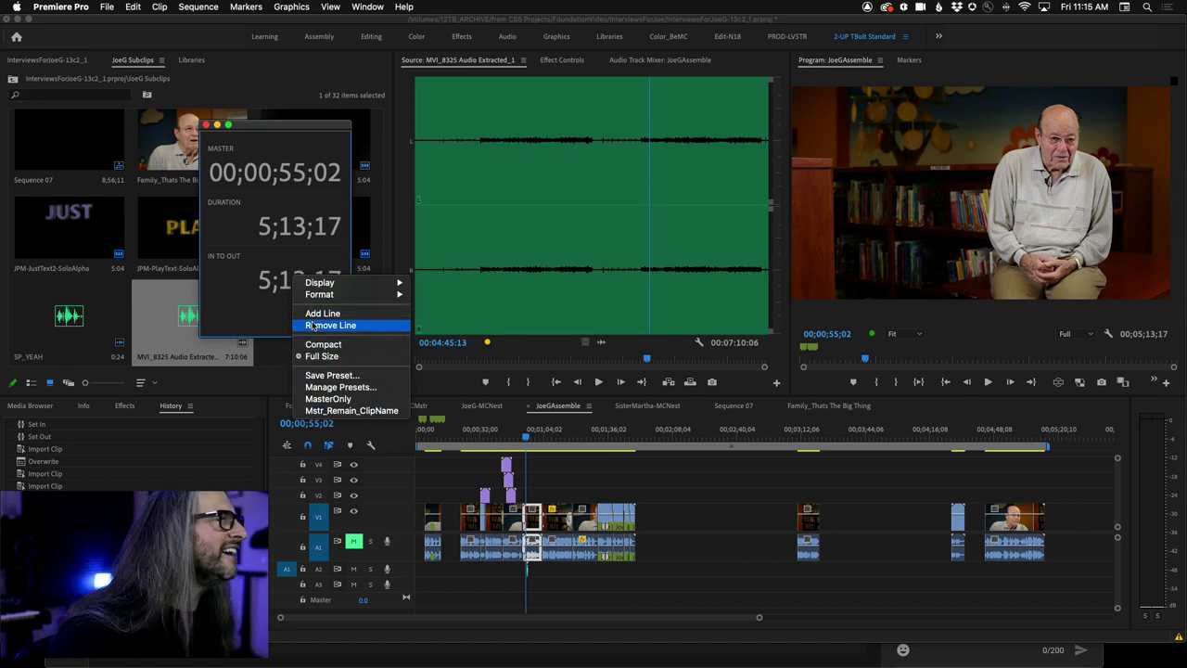
left_click(264, 257)
right_click(264, 257)
left_click(278, 279)
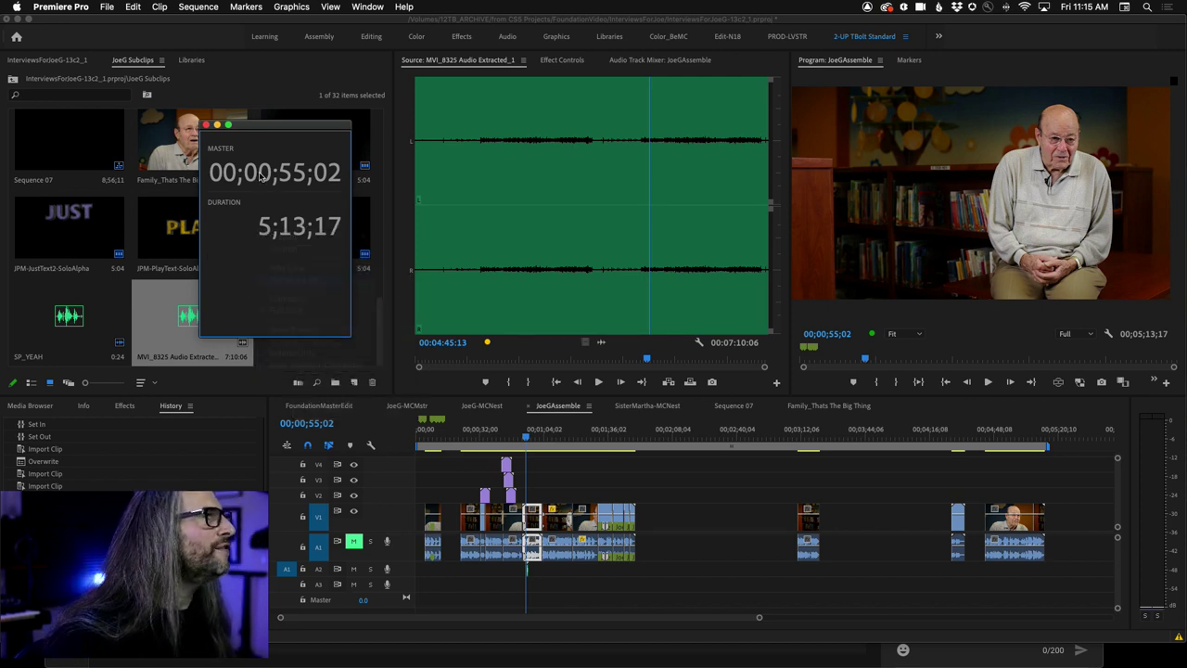
right_click(262, 176)
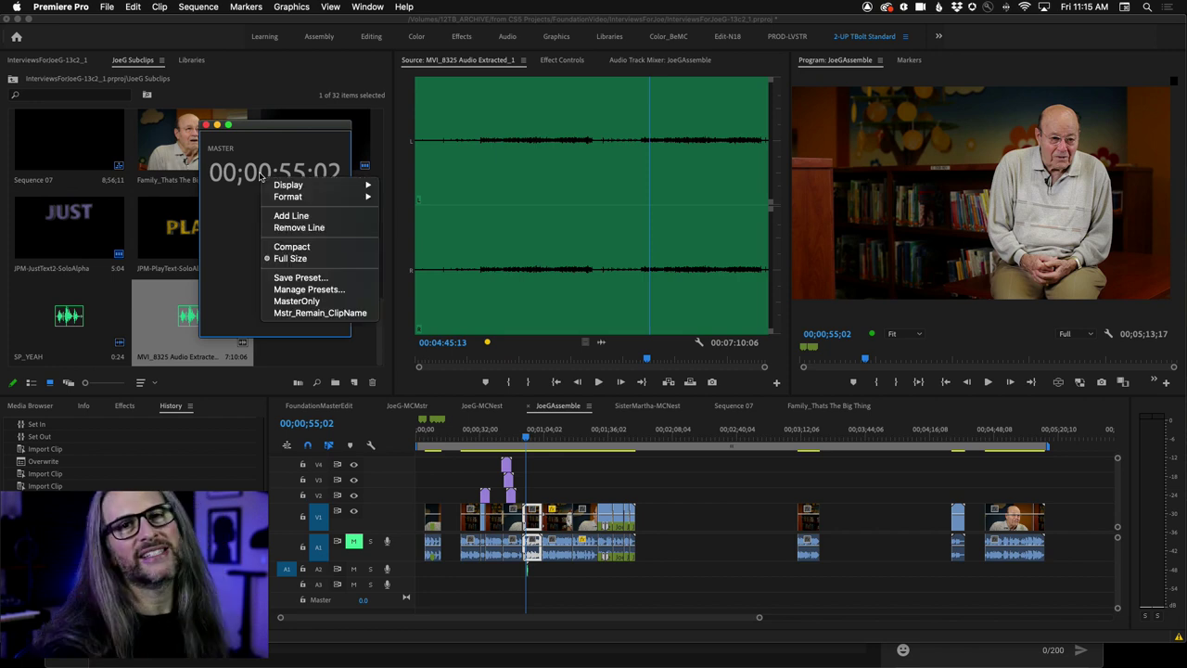
left_click(288, 229)
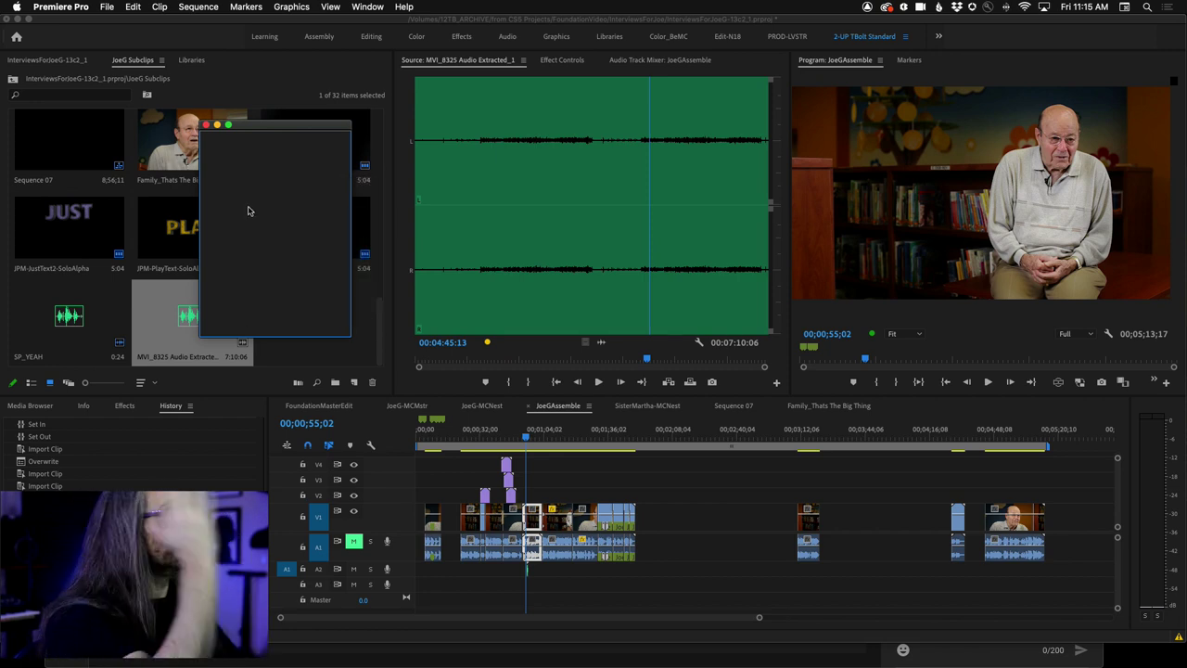
left_click(206, 124)
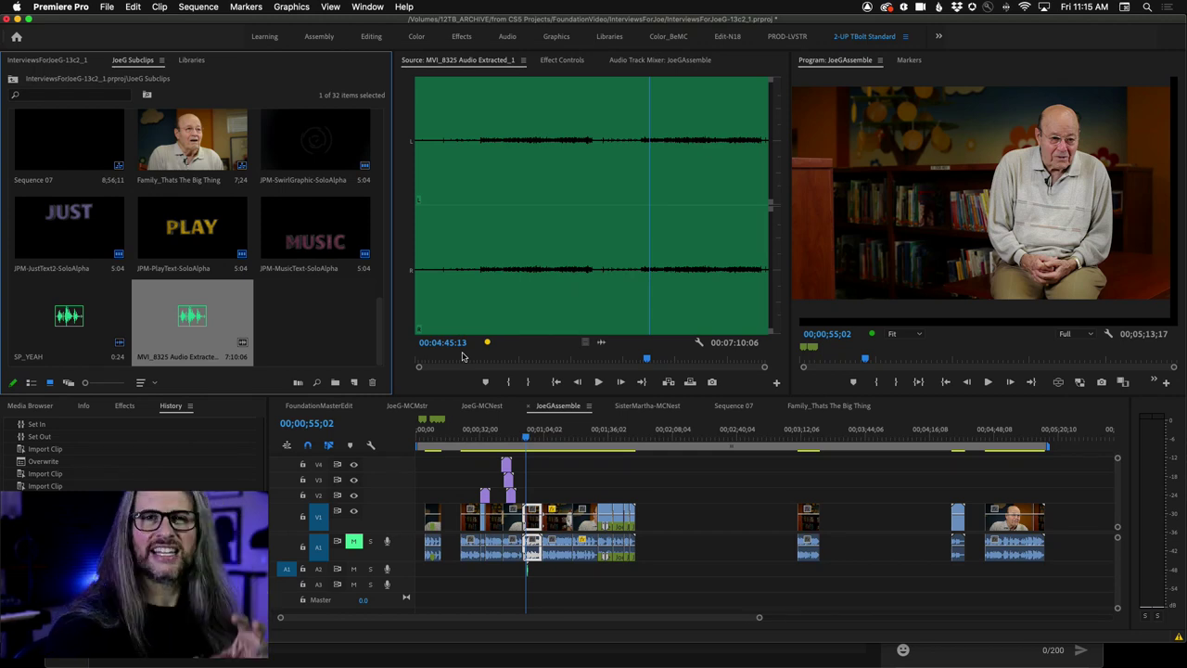
Reopen the Timecode window and place it partly over the source waveform
left_click(368, 6)
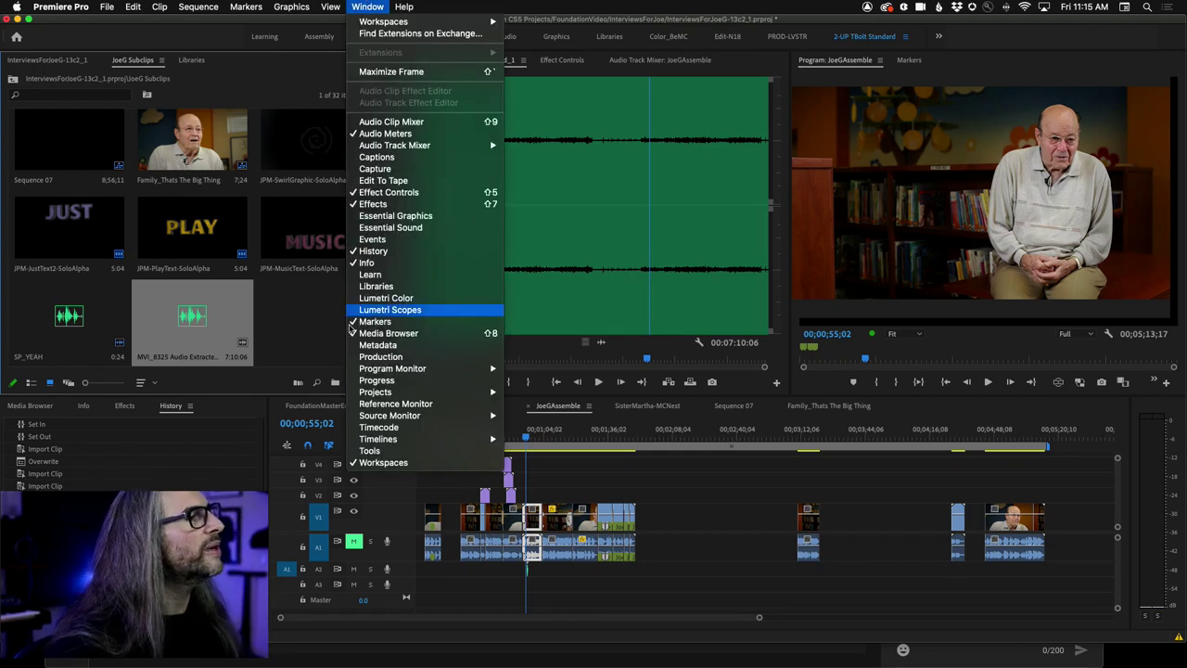
mouse_move(351, 416)
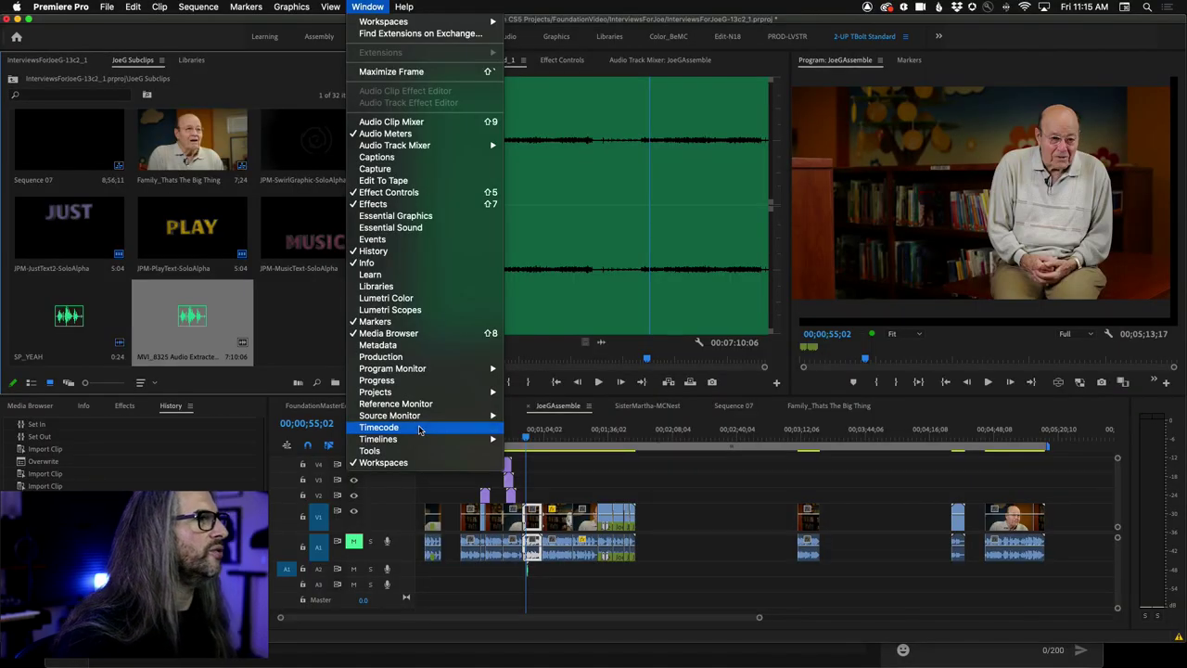
left_click(613, 443)
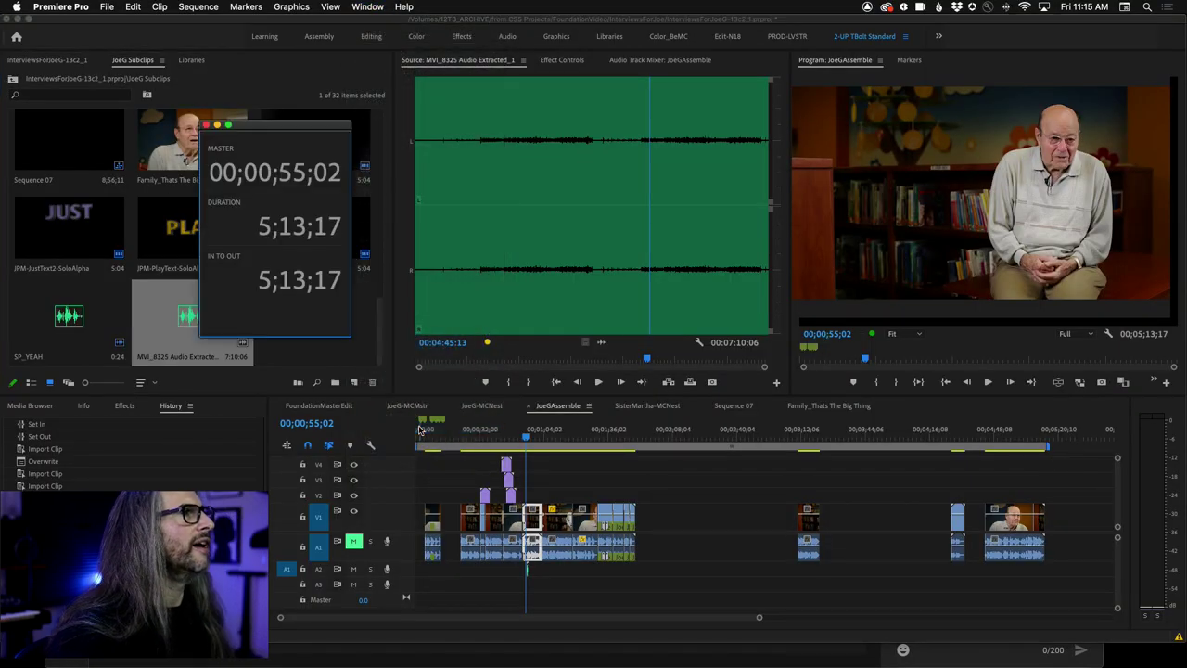
left_click_drag(241, 147, 389, 141)
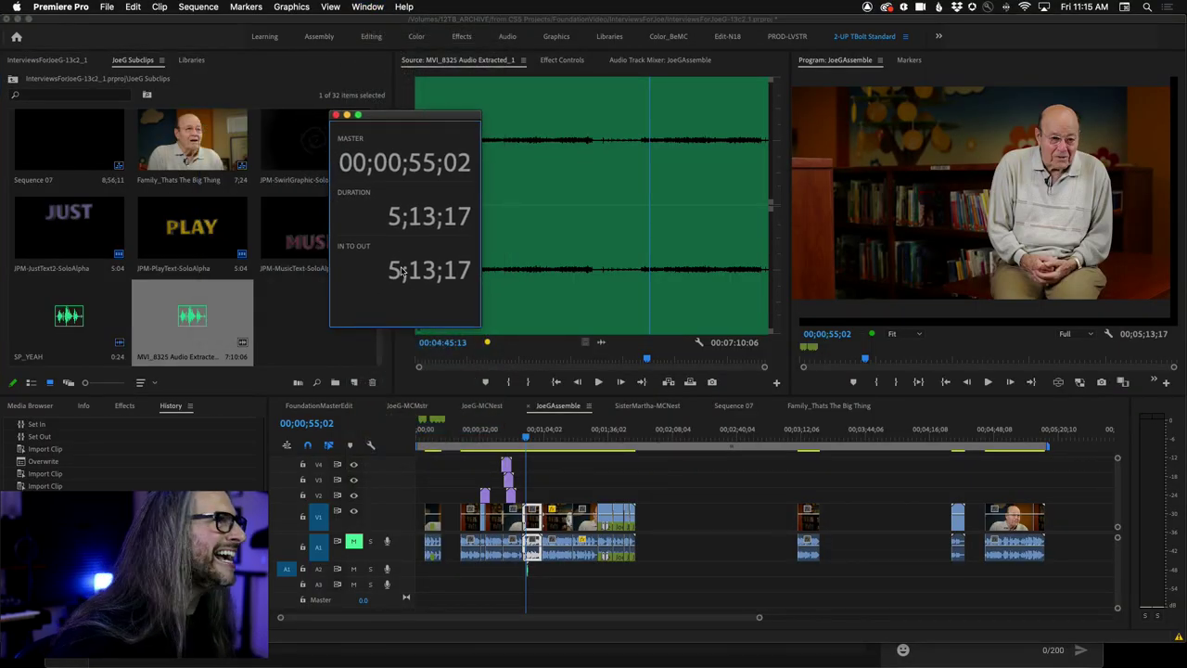
Clear the reopened Timecode window by removing its In to Out, Duration and Master lines
right_click(346, 271)
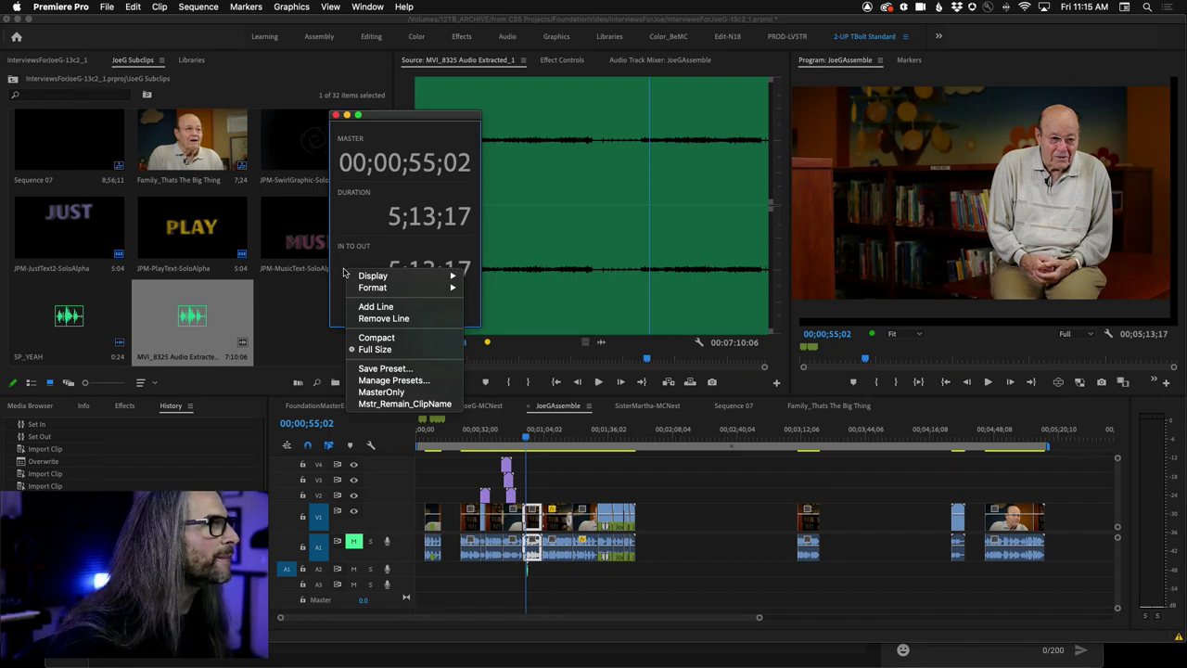
left_click(390, 320)
right_click(377, 217)
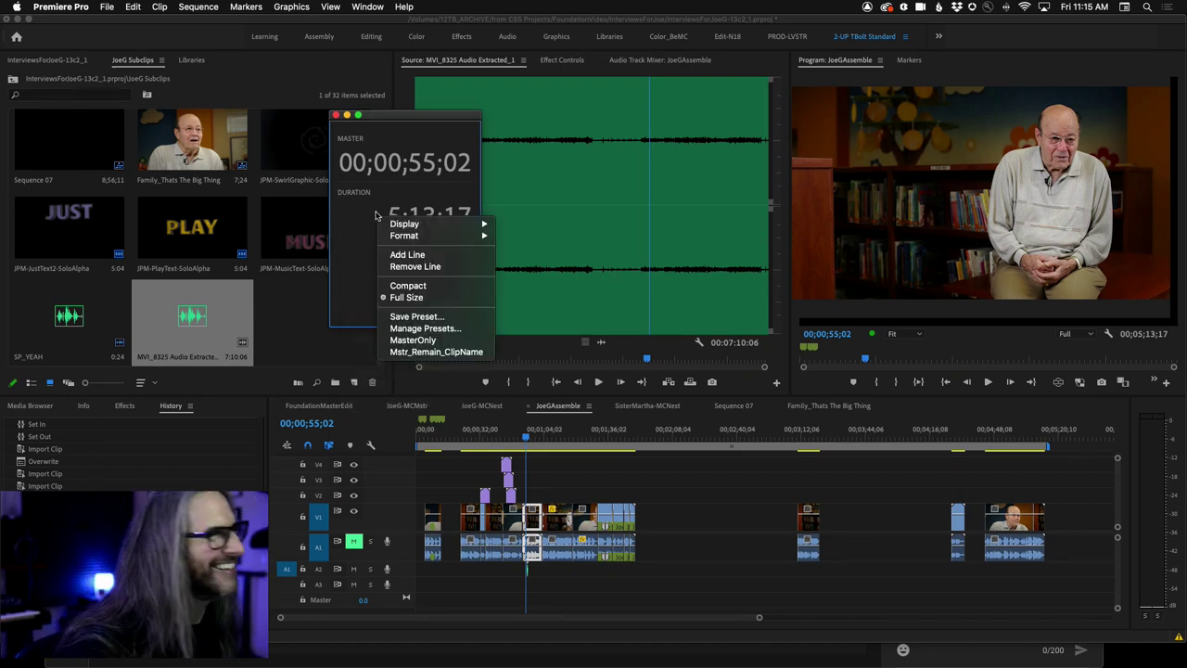
left_click(401, 268)
right_click(389, 179)
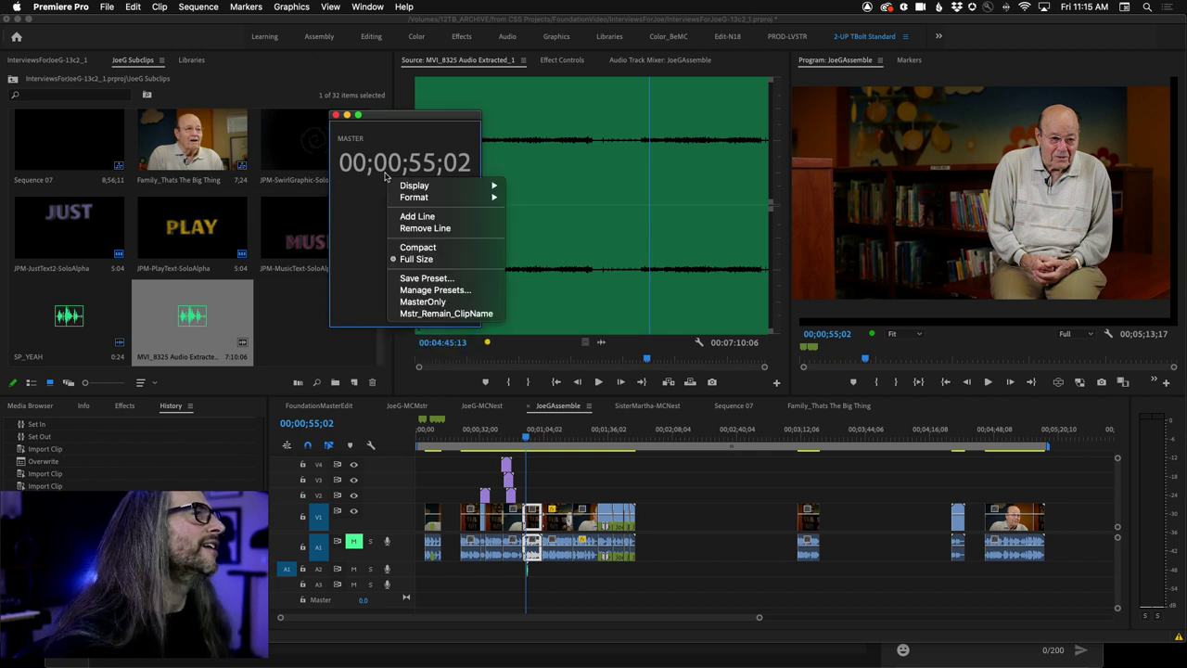
left_click(406, 233)
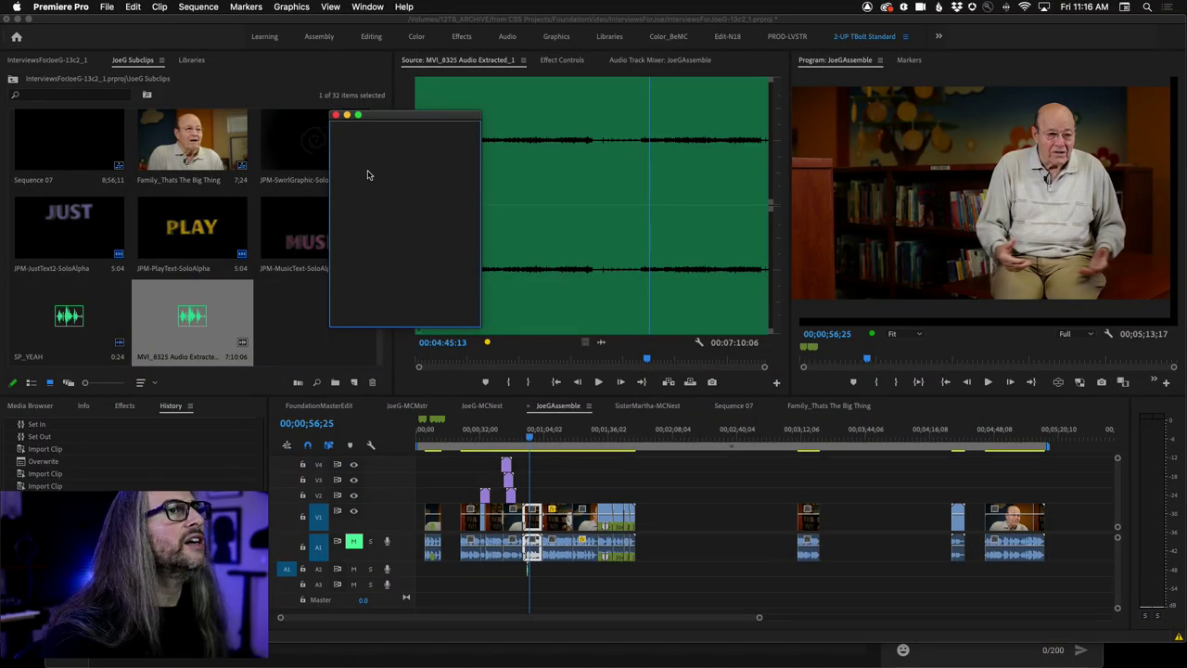
Add a Master line to the empty Timecode window and review its Sequence and Source Tracks display options
right_click(367, 174)
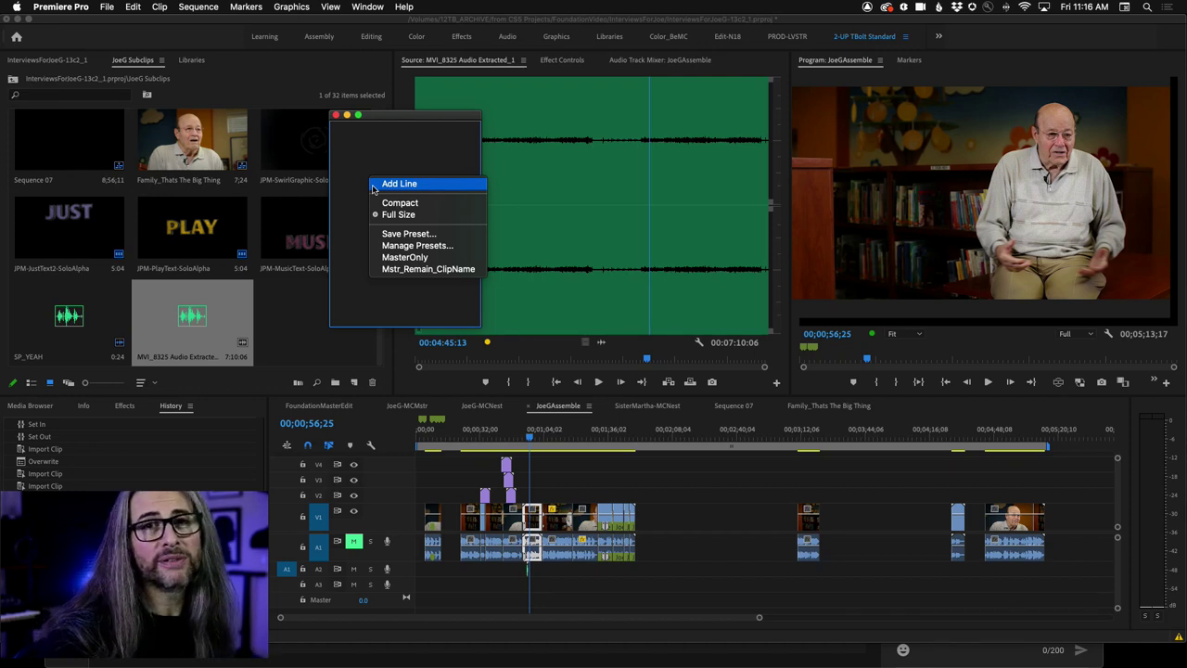
left_click(374, 186)
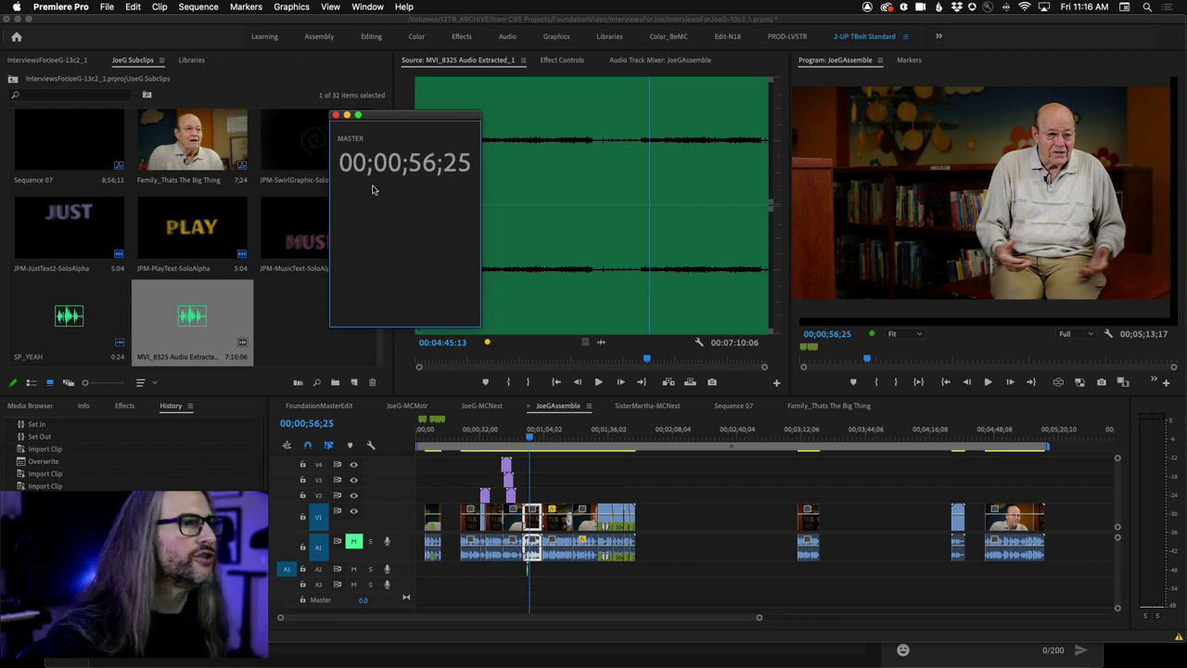
right_click(396, 166)
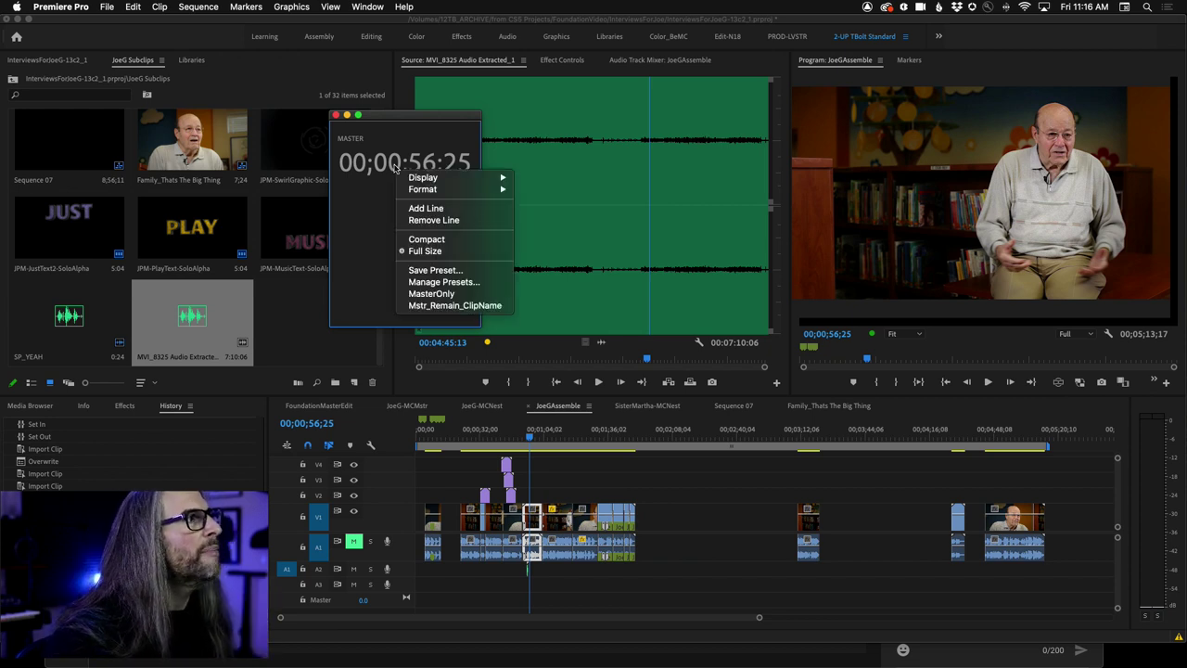
mouse_move(413, 179)
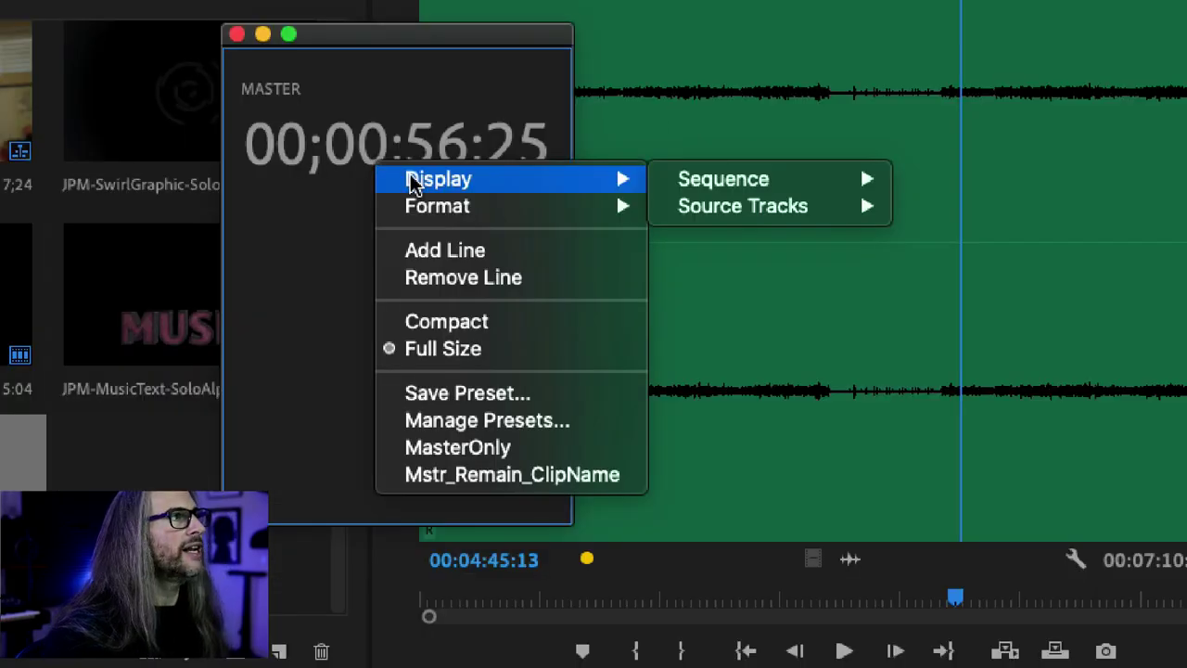
mouse_move(773, 188)
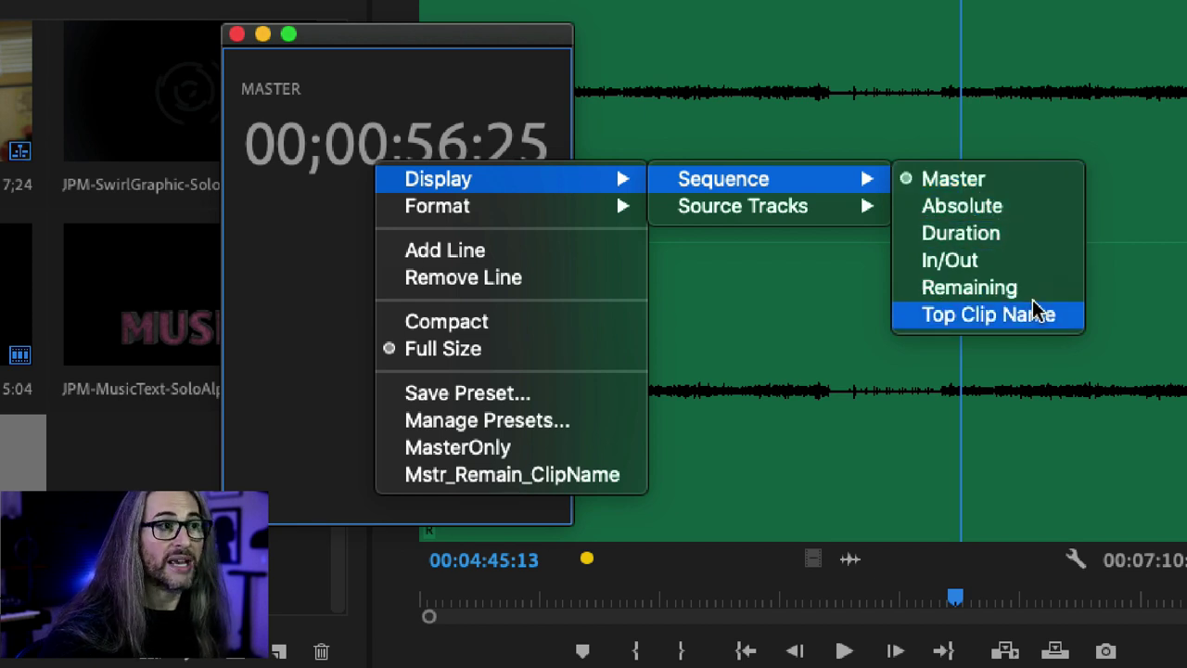
mouse_move(808, 207)
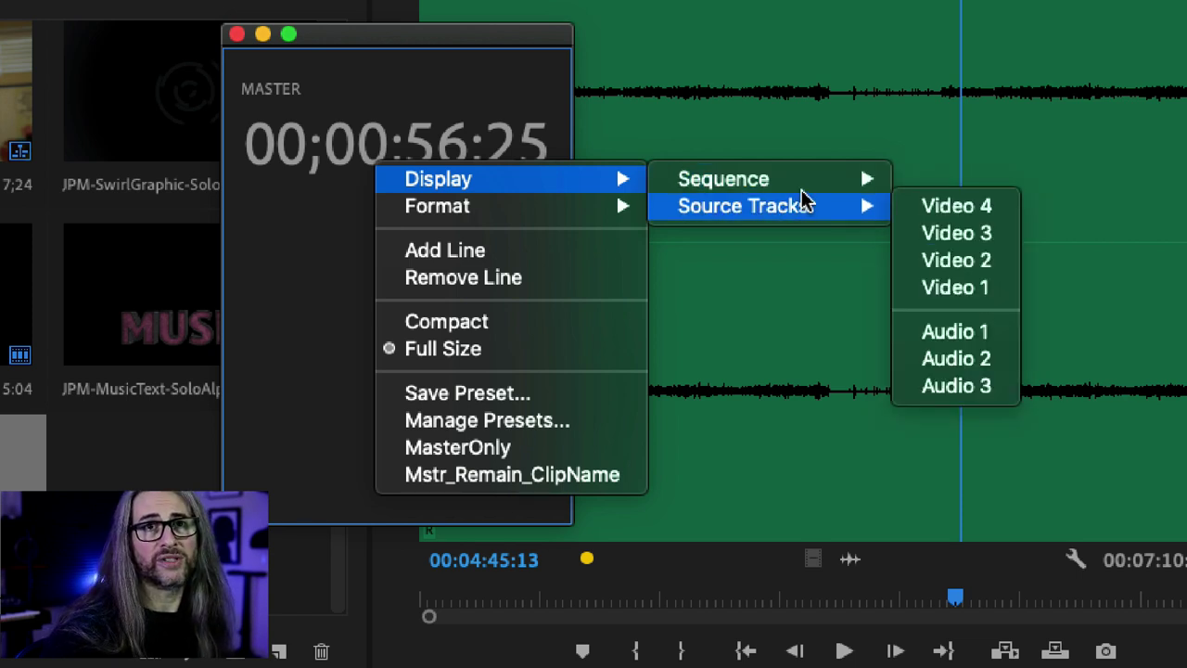
left_click(236, 223)
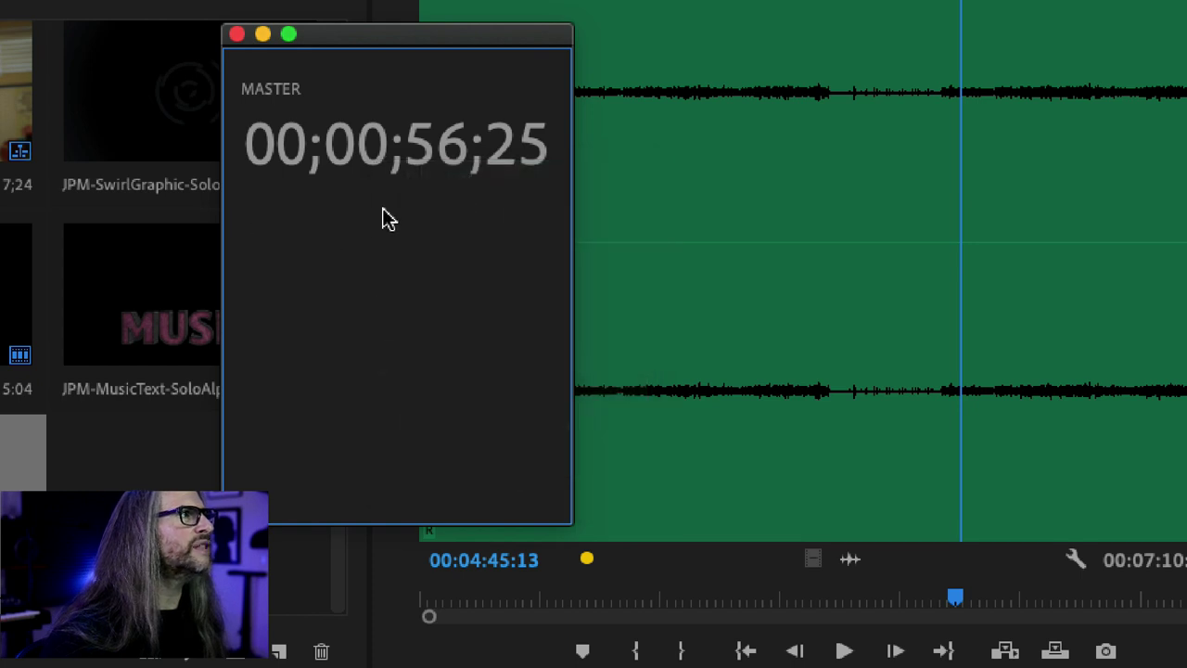
Add a second line to the Timecode window and set it to display the sequence's Absolute time
right_click(381, 217)
left_click(414, 238)
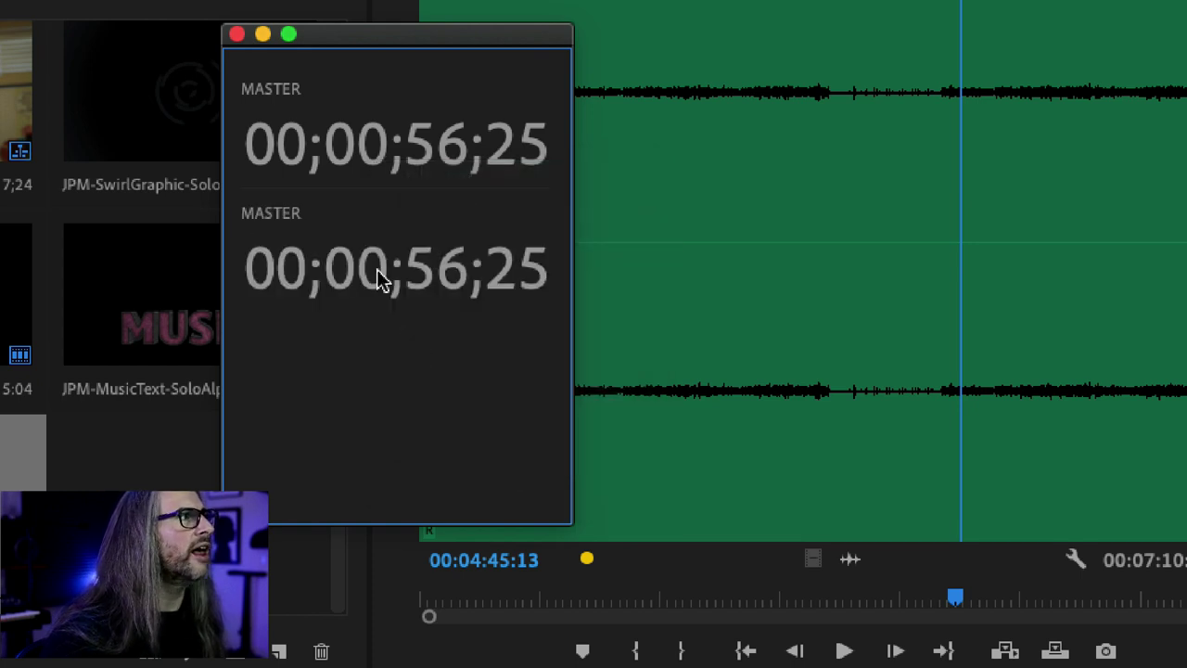
right_click(354, 243)
mouse_move(403, 266)
mouse_move(695, 263)
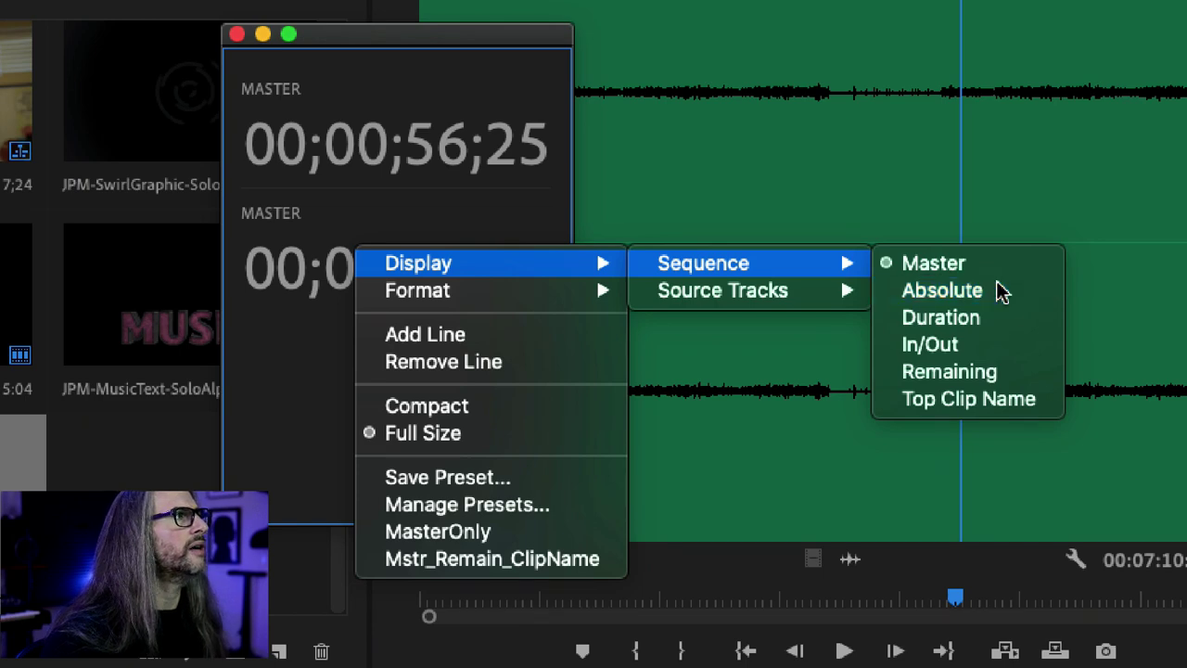
left_click(1000, 291)
Add a third Timecode line and set it to display the sequence's In/Out duration
right_click(386, 332)
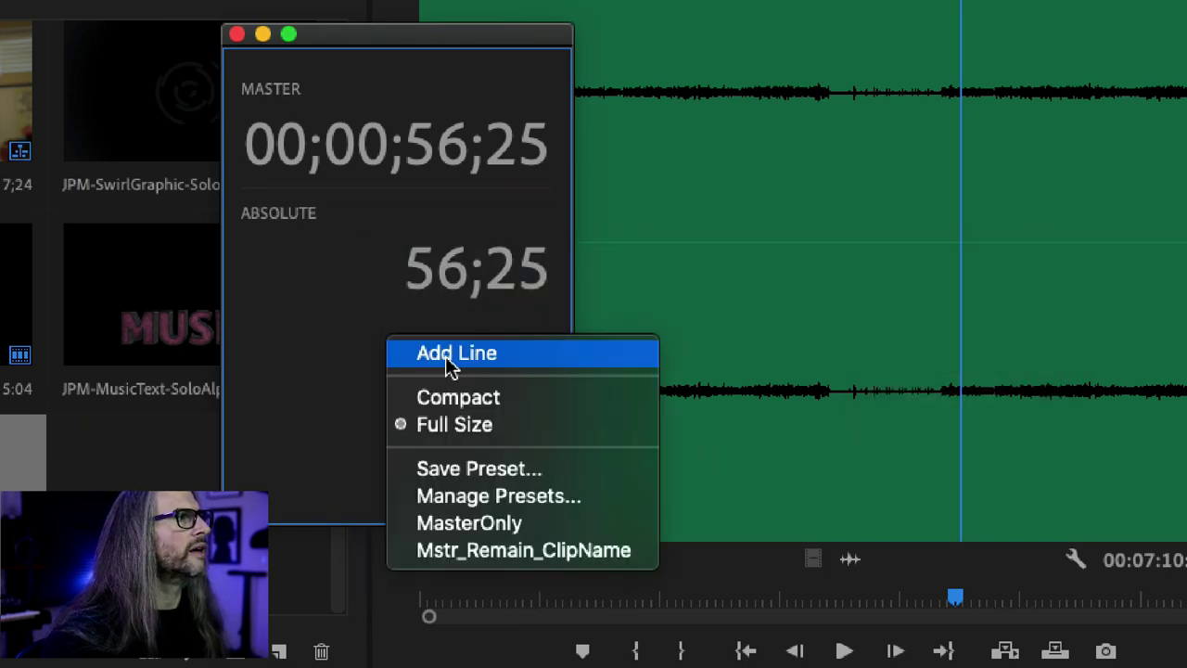
left_click(482, 356)
right_click(375, 350)
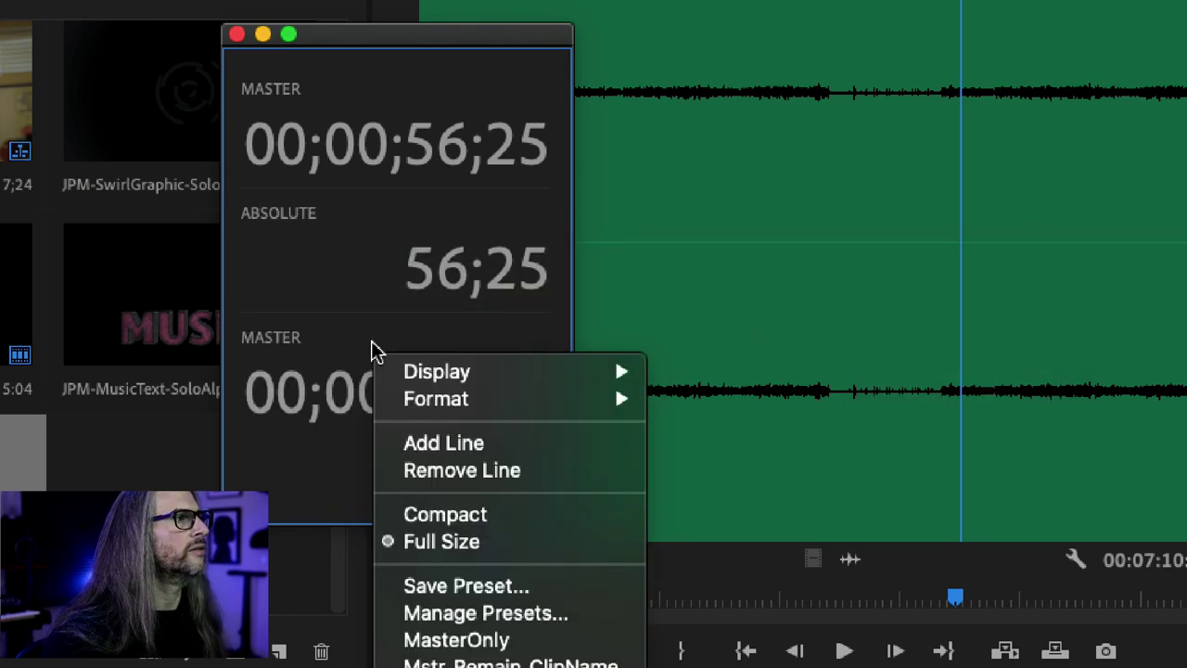
mouse_move(432, 371)
mouse_move(849, 378)
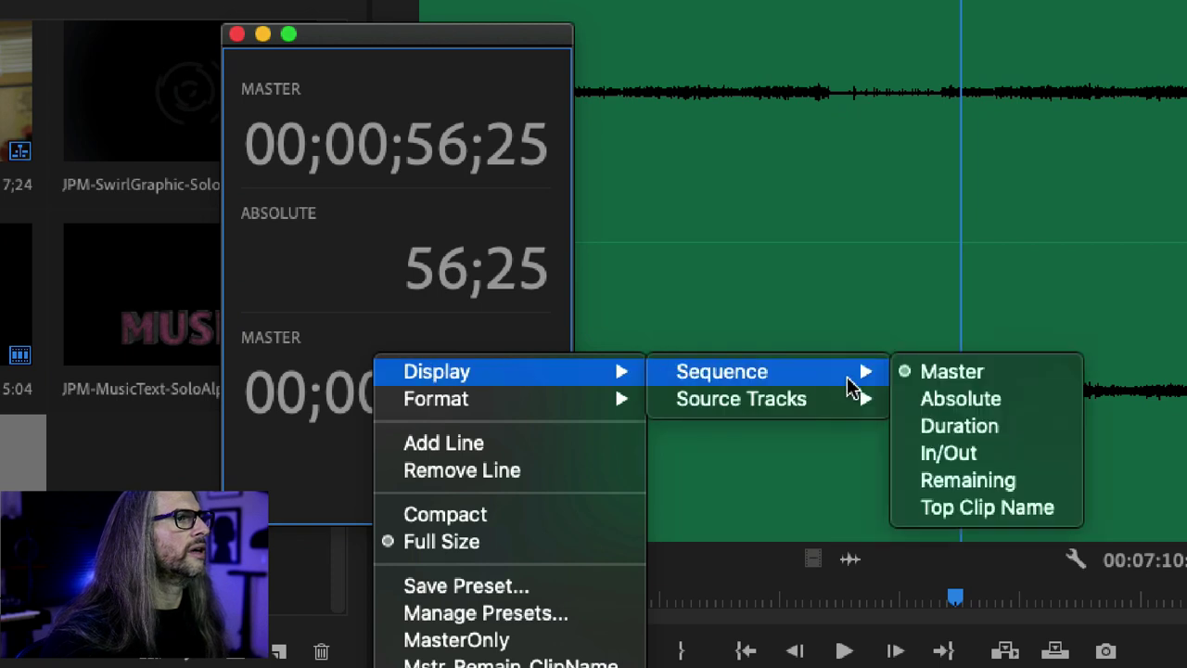
left_click(1007, 454)
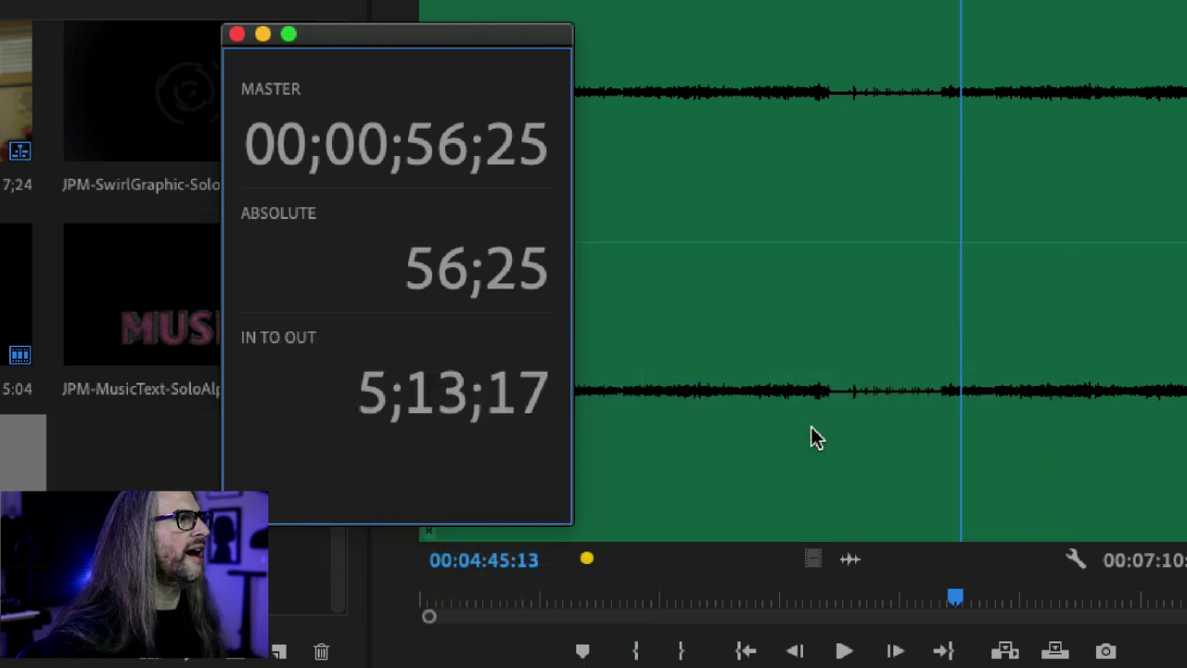
Add a fourth line to the Timecode window and resize the window so all four lines fit
right_click(406, 469)
left_click(434, 487)
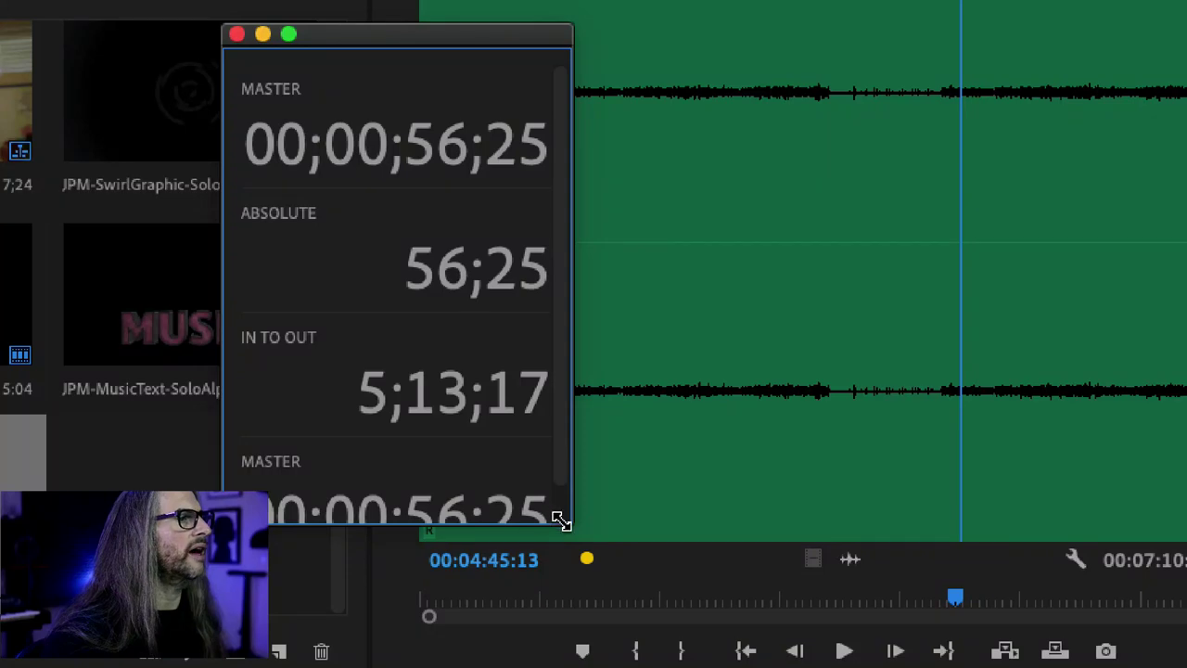
left_click_drag(561, 522, 637, 371)
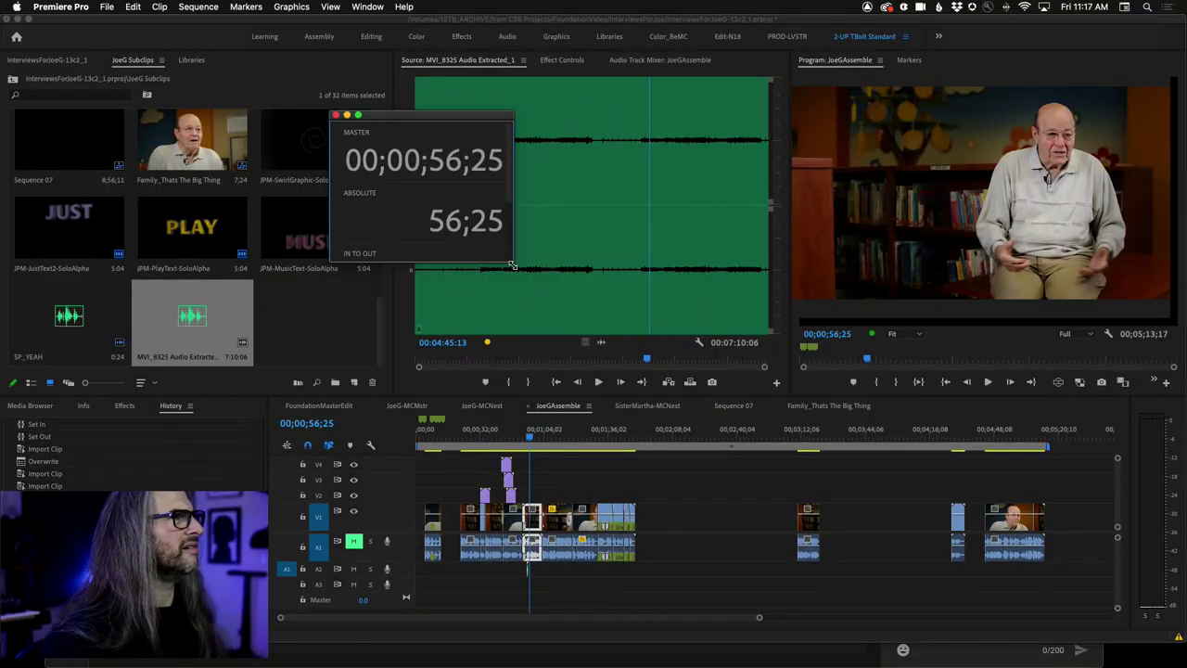
left_click_drag(512, 264, 494, 358)
Set the fourth line of the Timecode window to display the sequence's Top Clip Name
right_click(455, 323)
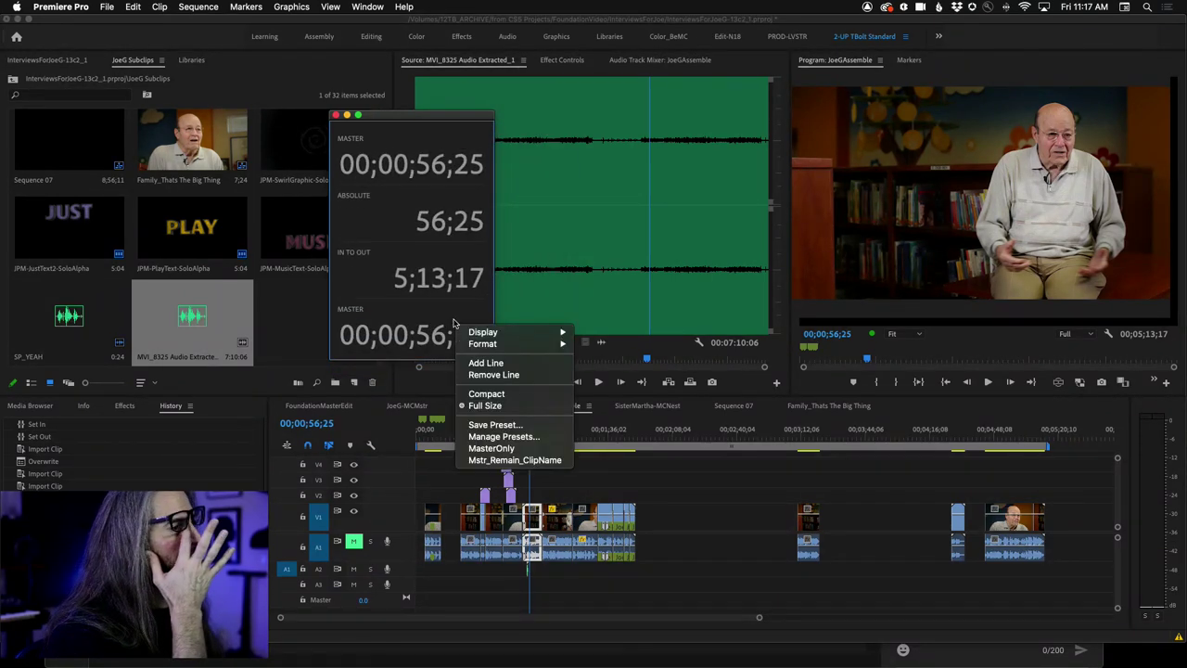
mouse_move(480, 331)
mouse_move(604, 332)
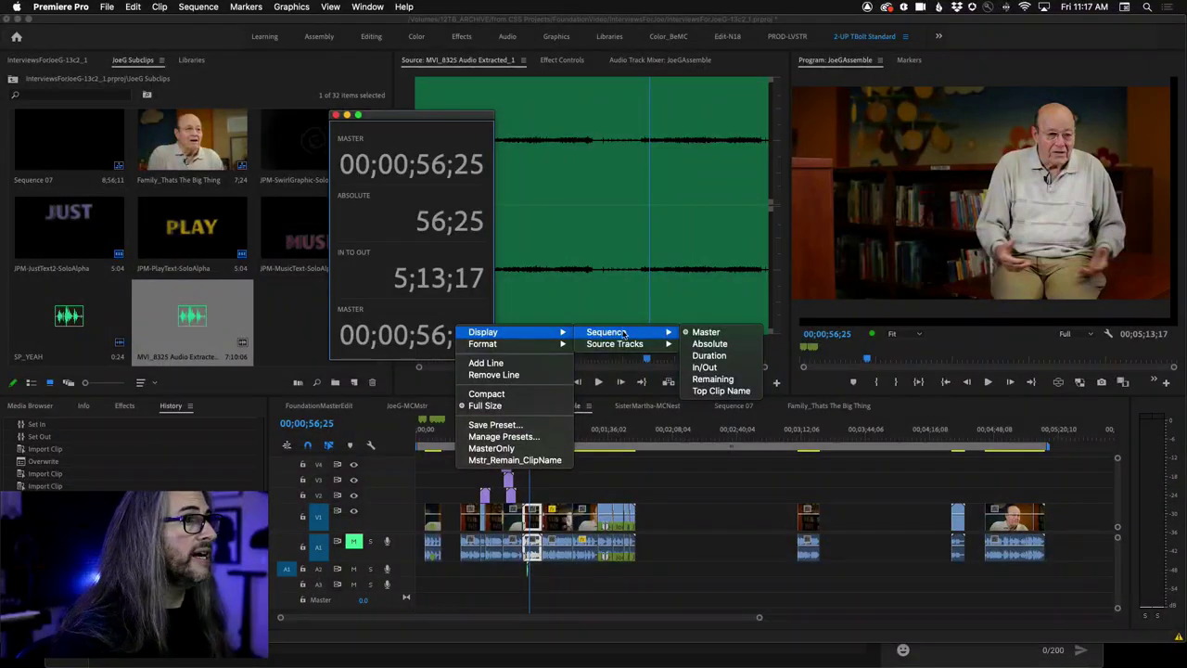
left_click(717, 390)
Change the second line of the Timecode window from Absolute to the sequence's Remaining time
right_click(448, 223)
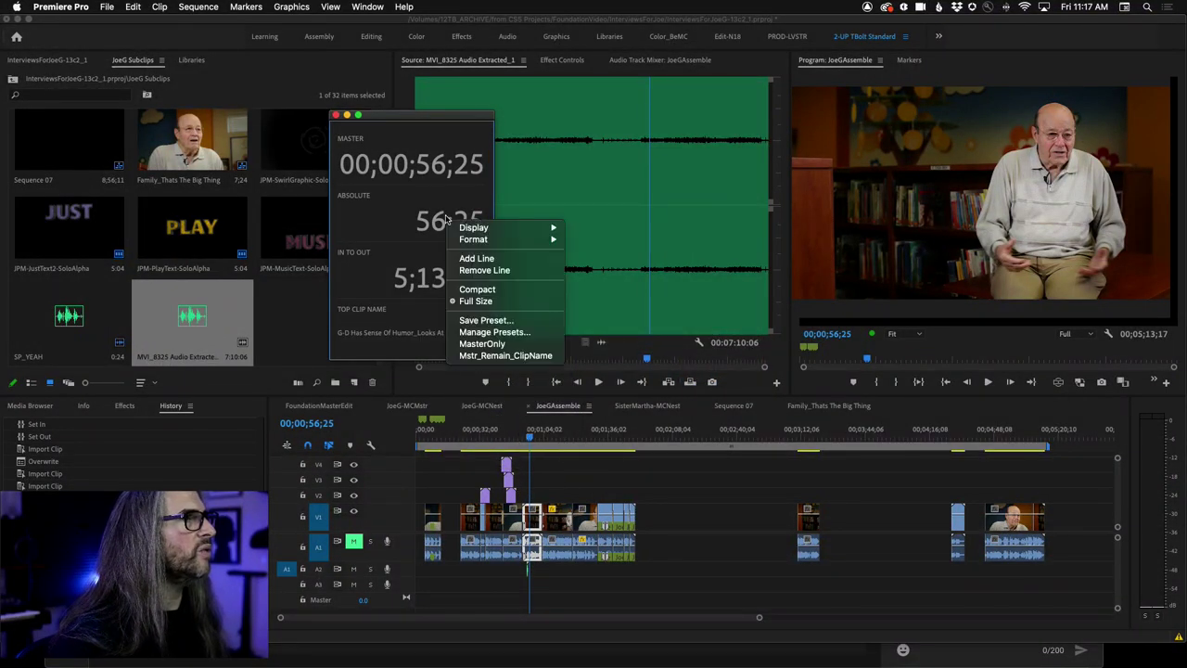
mouse_move(501, 227)
mouse_move(587, 230)
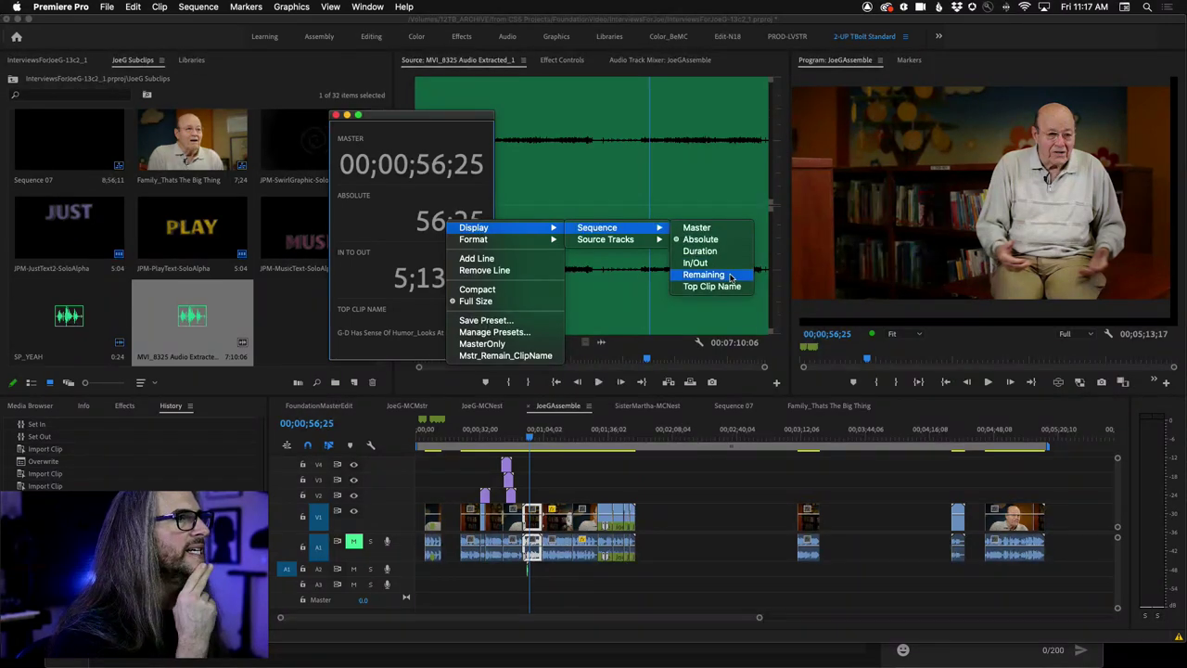
left_click(703, 273)
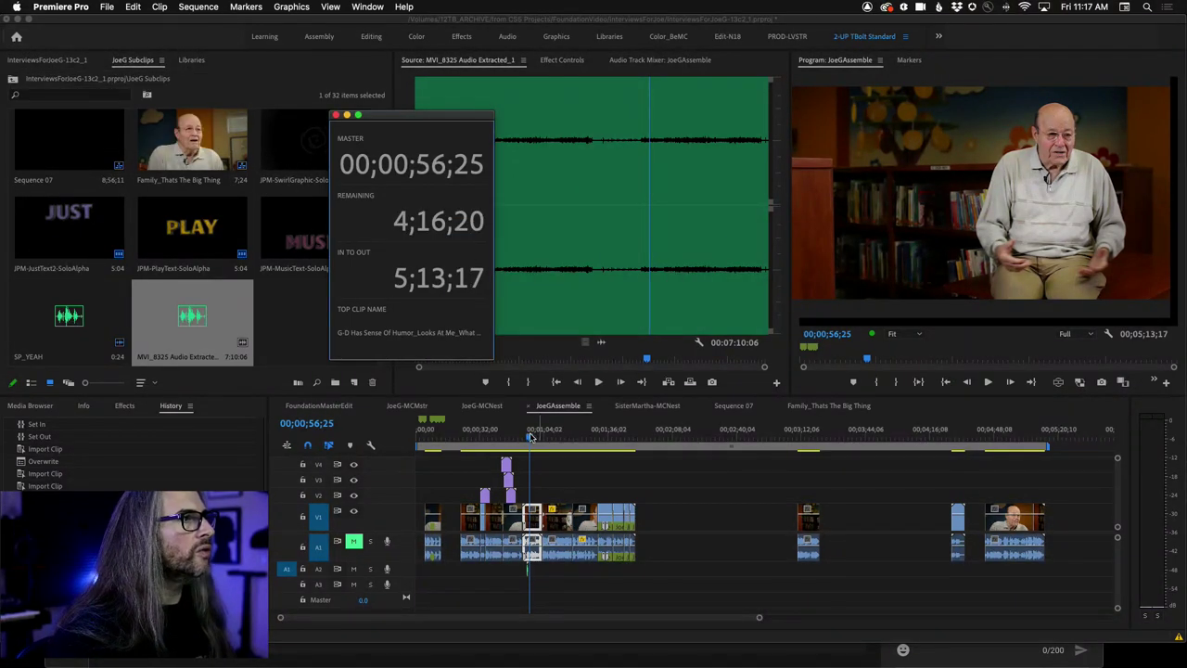
Scrub the sequence across the stacked title clips to check the Timecode lines, moving the Timecode window aside as needed
left_click_drag(530, 436, 506, 442)
left_click(571, 436)
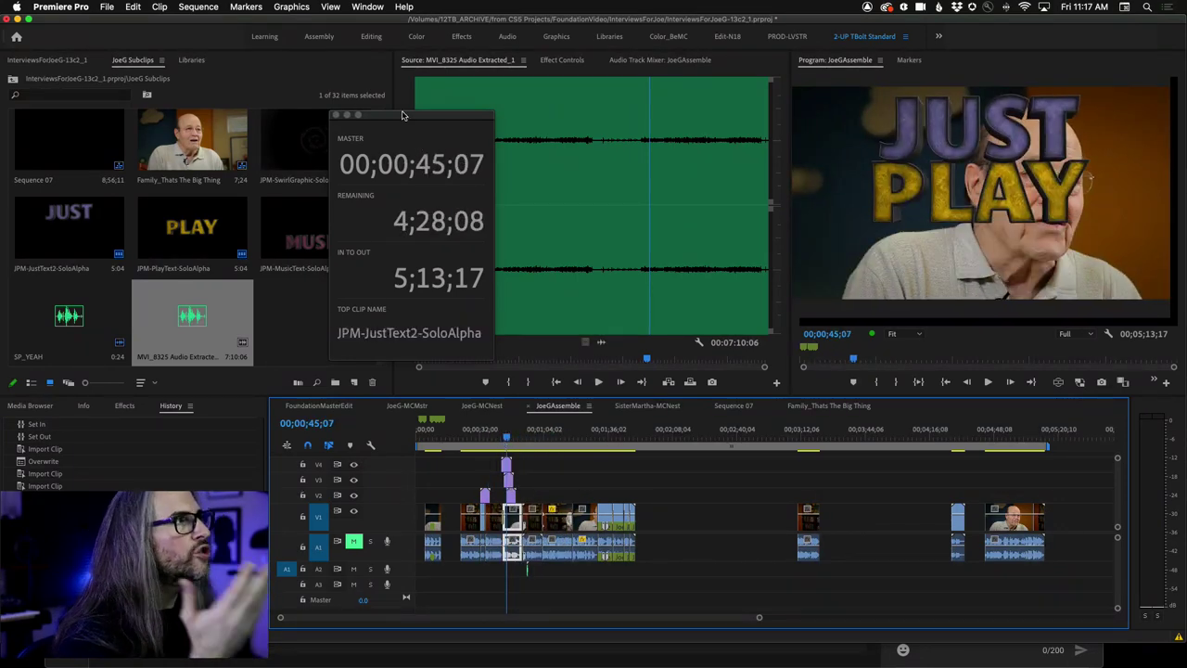
left_click_drag(406, 116, 861, 142)
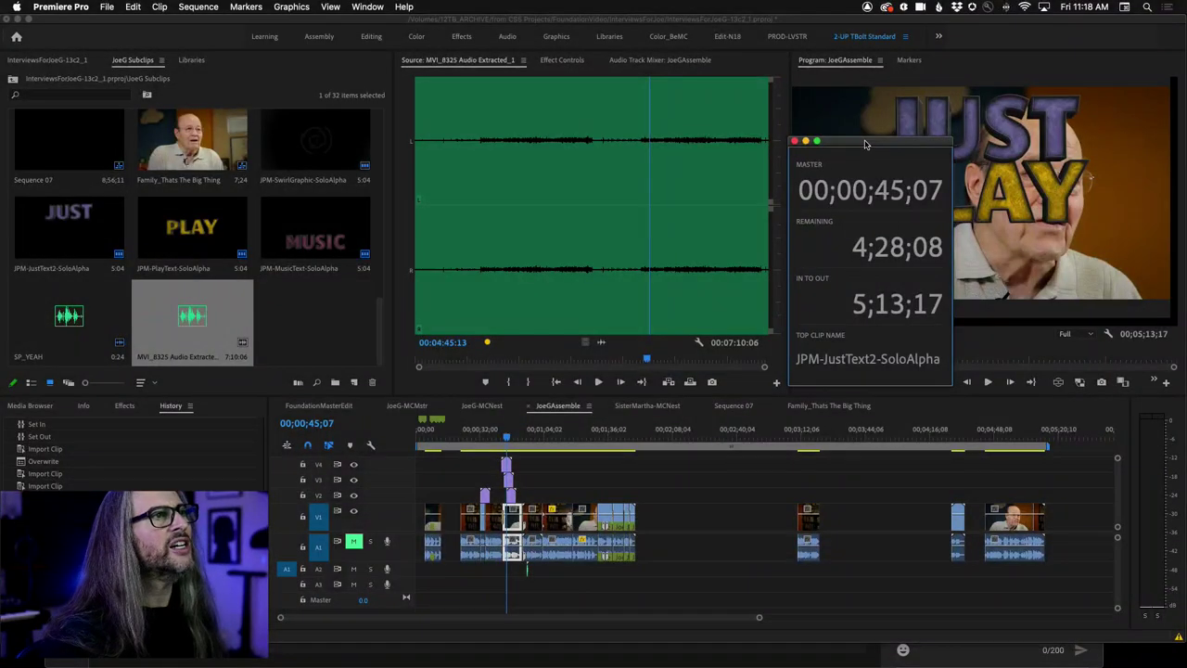
left_click_drag(864, 144, 665, 115)
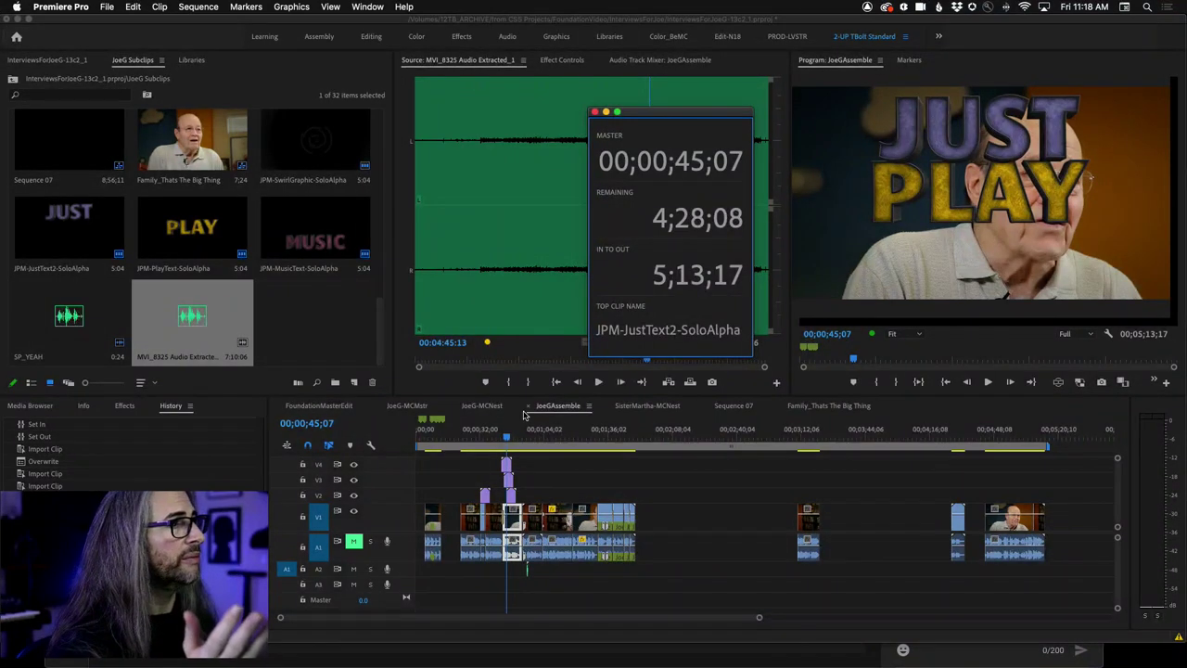
left_click_drag(507, 442, 509, 441)
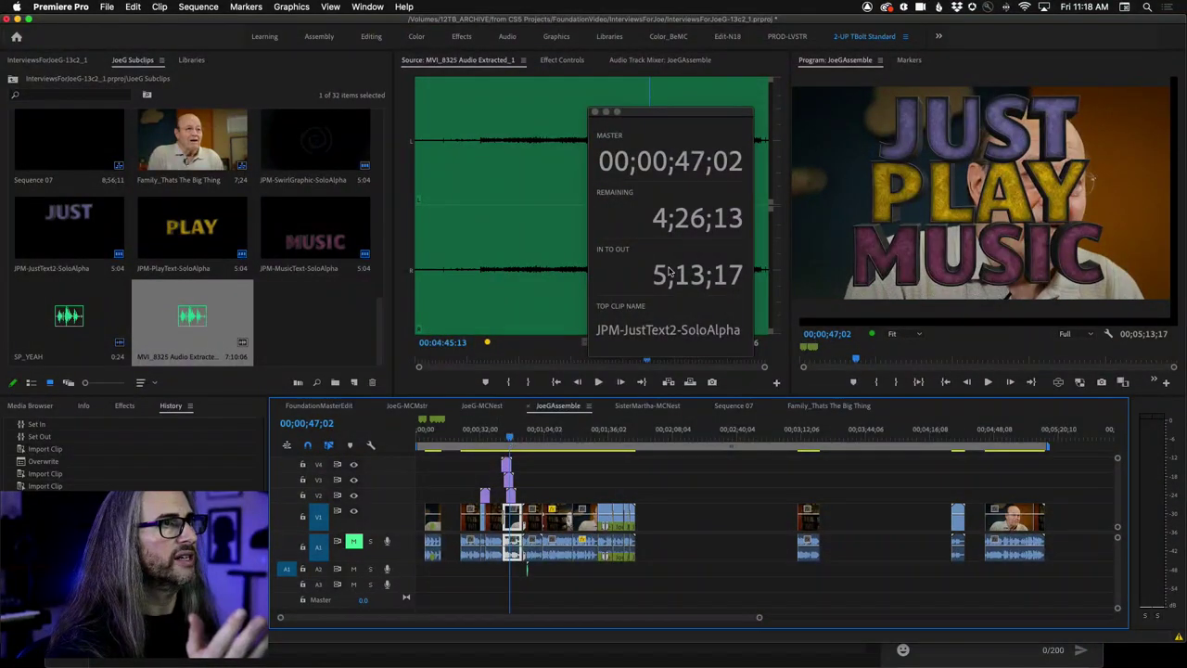
Move the Timecode window to overlap the Program monitor, try it much larger, and shrink it back to a small four-line display
left_click_drag(654, 116, 833, 78)
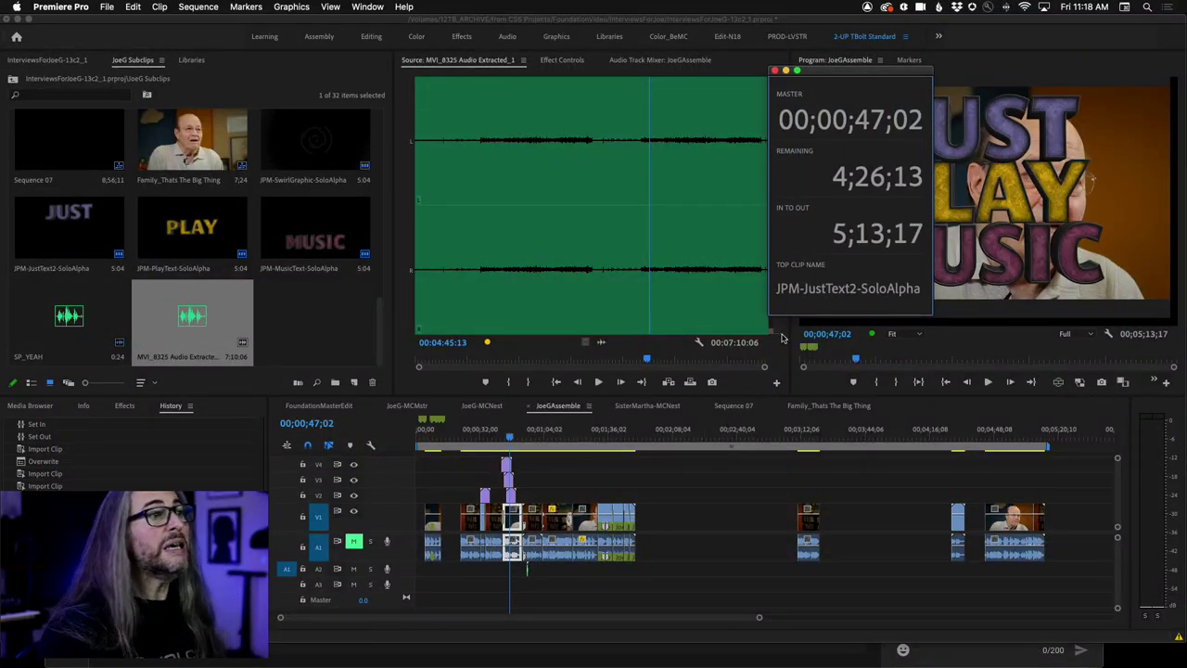
left_click_drag(770, 313, 464, 605)
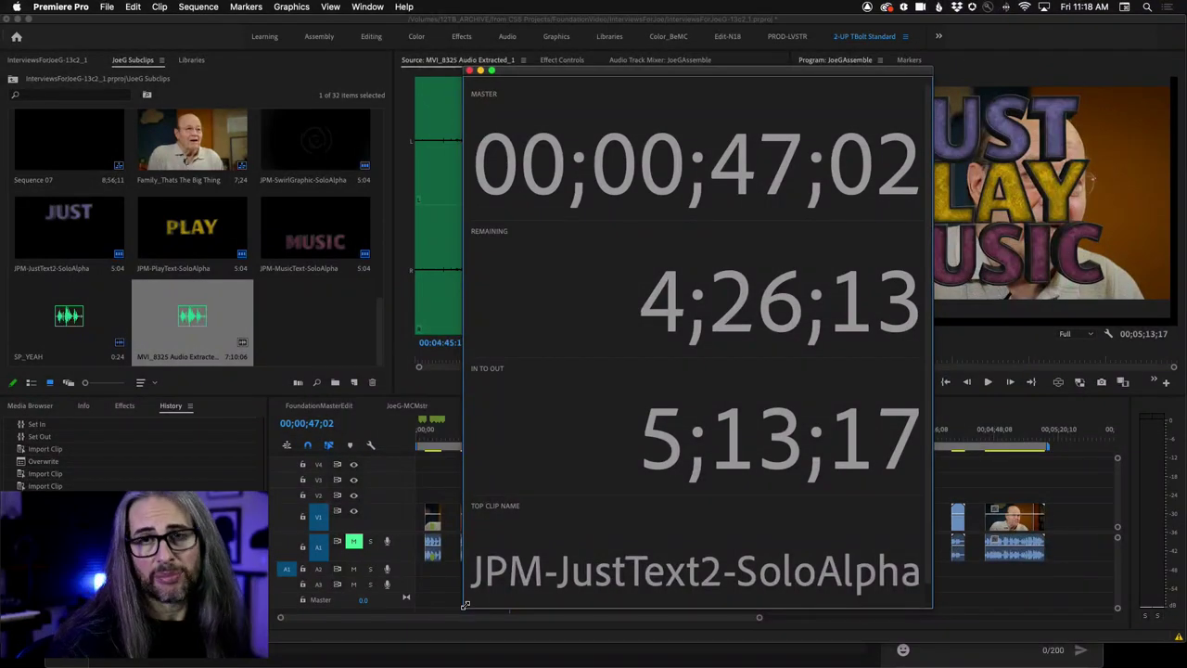
left_click_drag(466, 605, 740, 342)
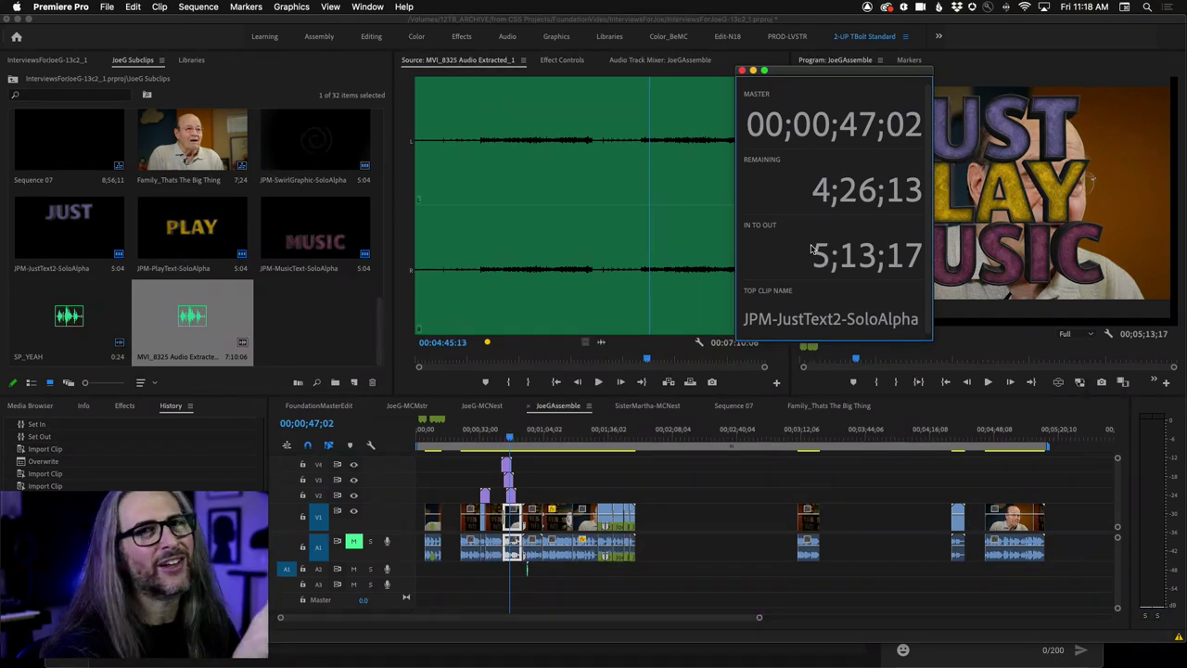
Apply the Mstr_Remain_ClipName preset to the Timecode window and switch it to the MasterOnly preset
right_click(860, 269)
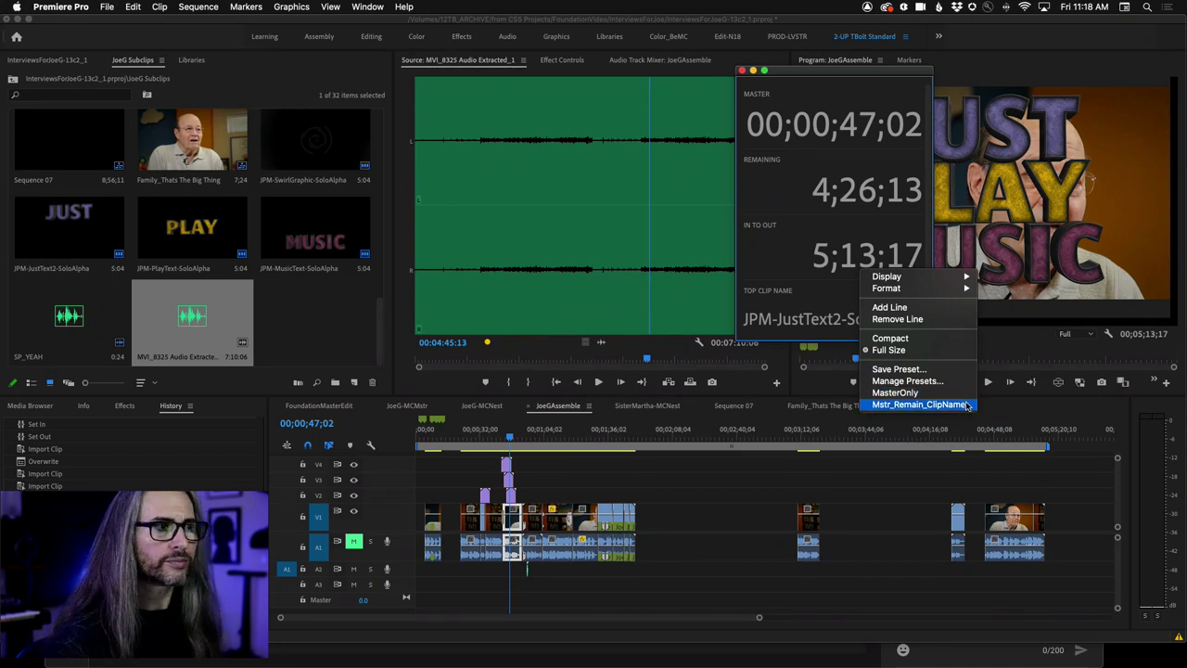
left_click(907, 406)
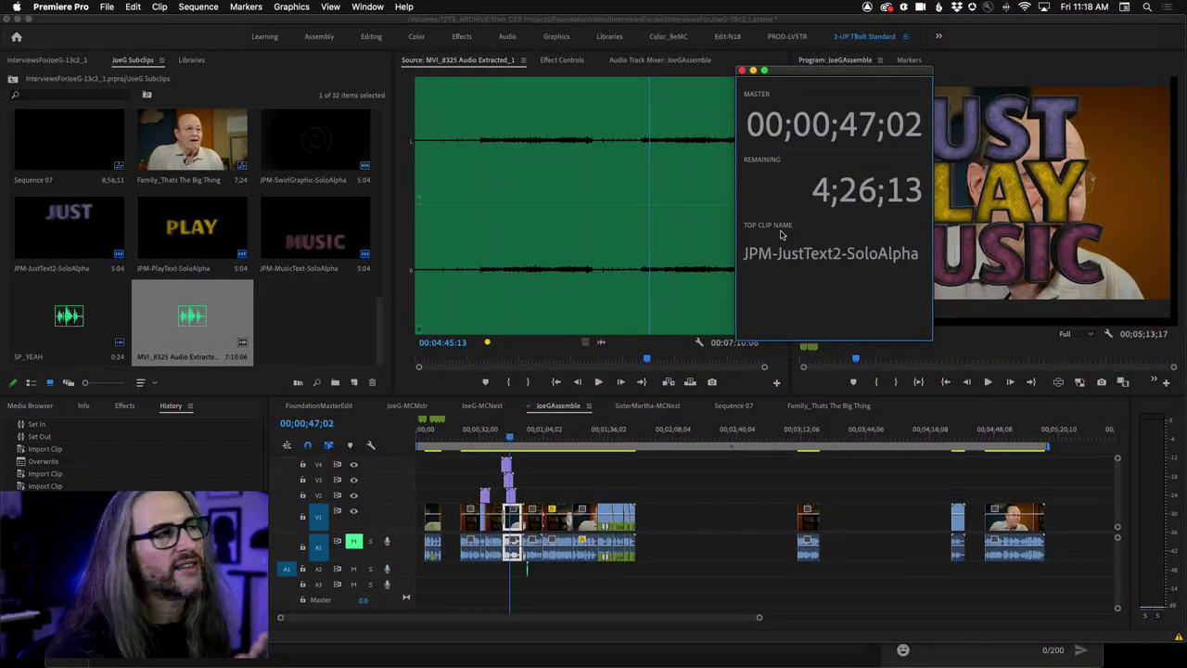
right_click(820, 186)
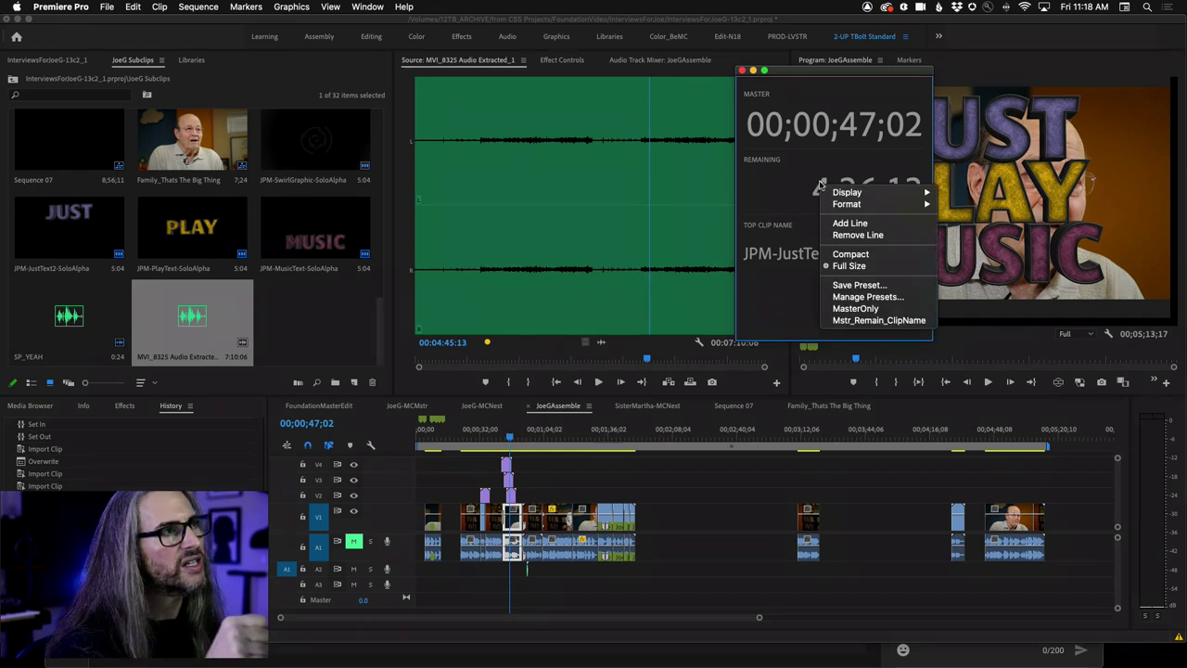
left_click(872, 308)
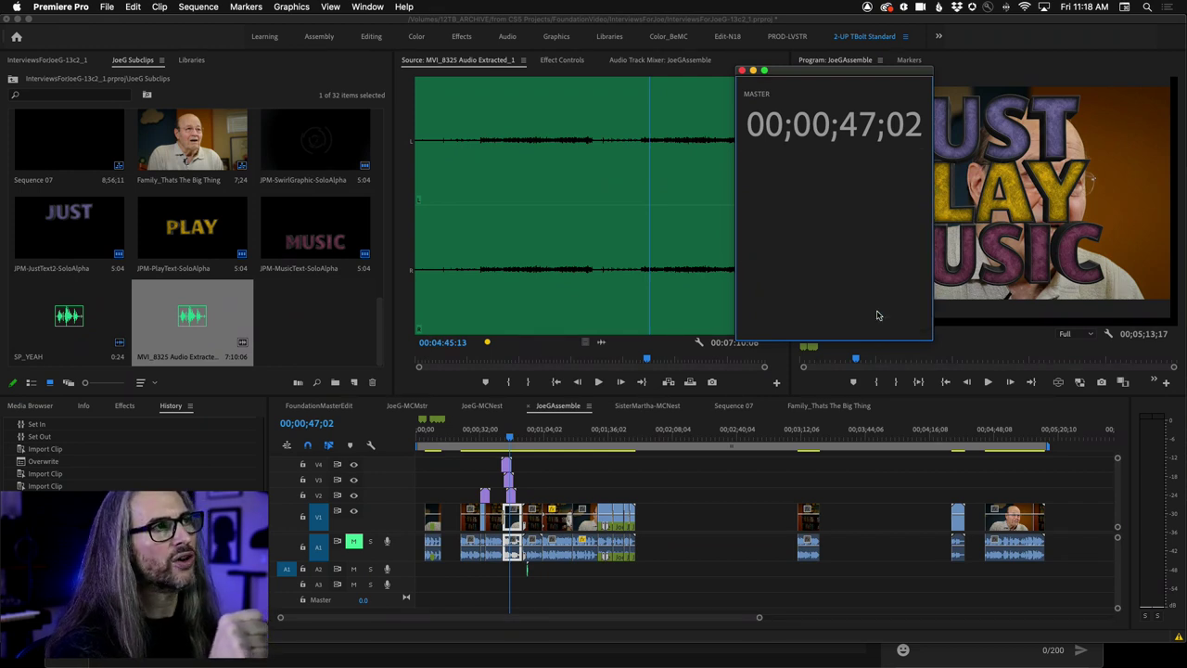
Review the keyboard shortcut and deletion options for the saved Timecode presets, and cancel without changing them
right_click(828, 167)
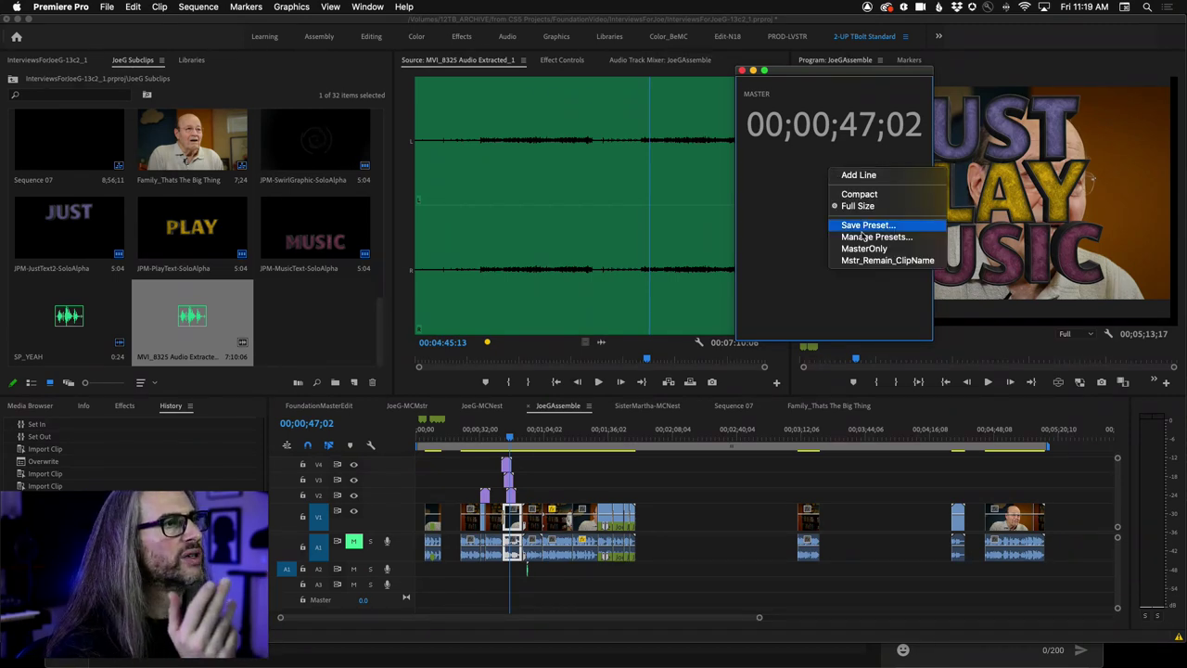
left_click(926, 239)
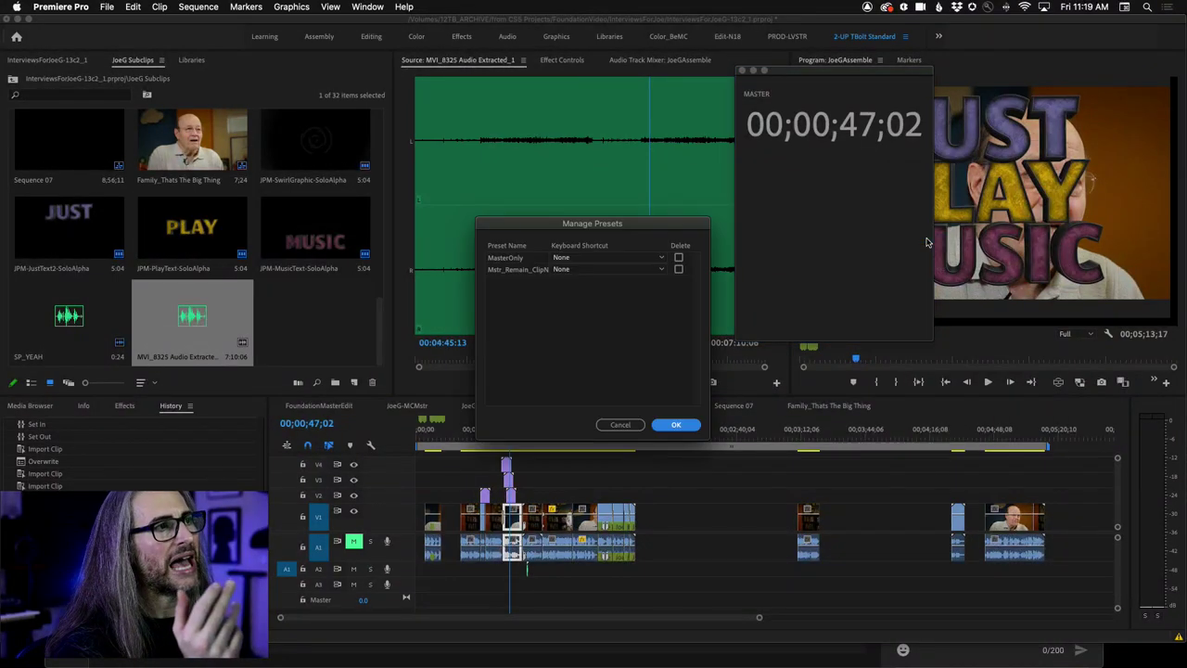
left_click(656, 260)
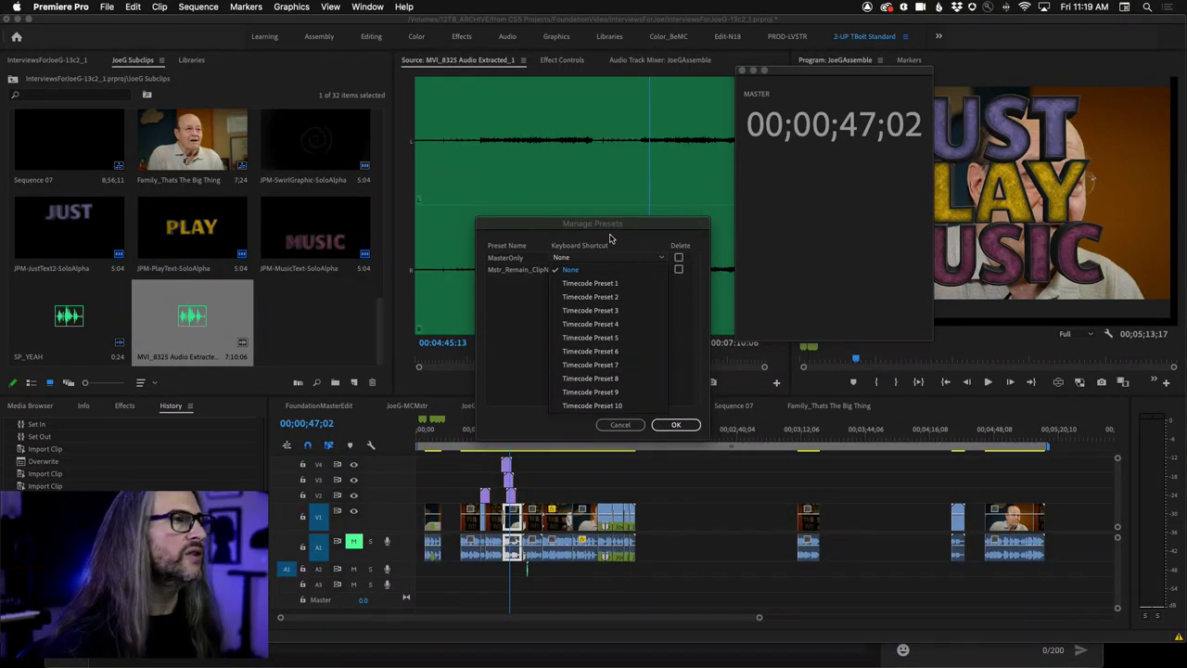
left_click(610, 240)
left_click(678, 257)
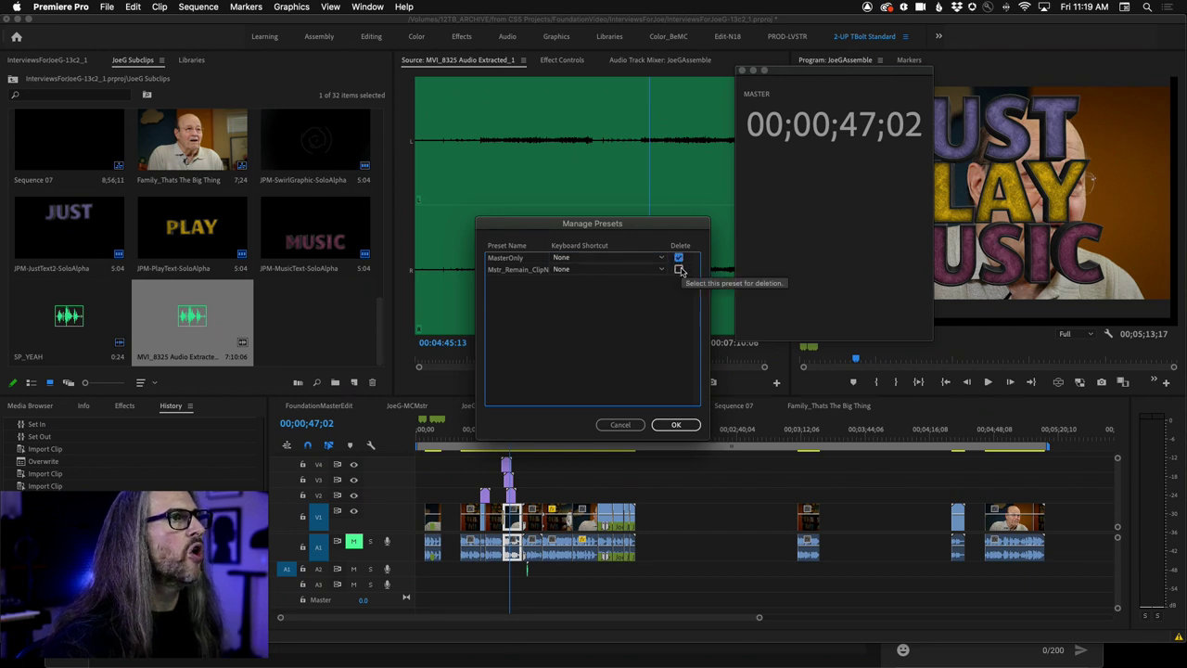
left_click(679, 269)
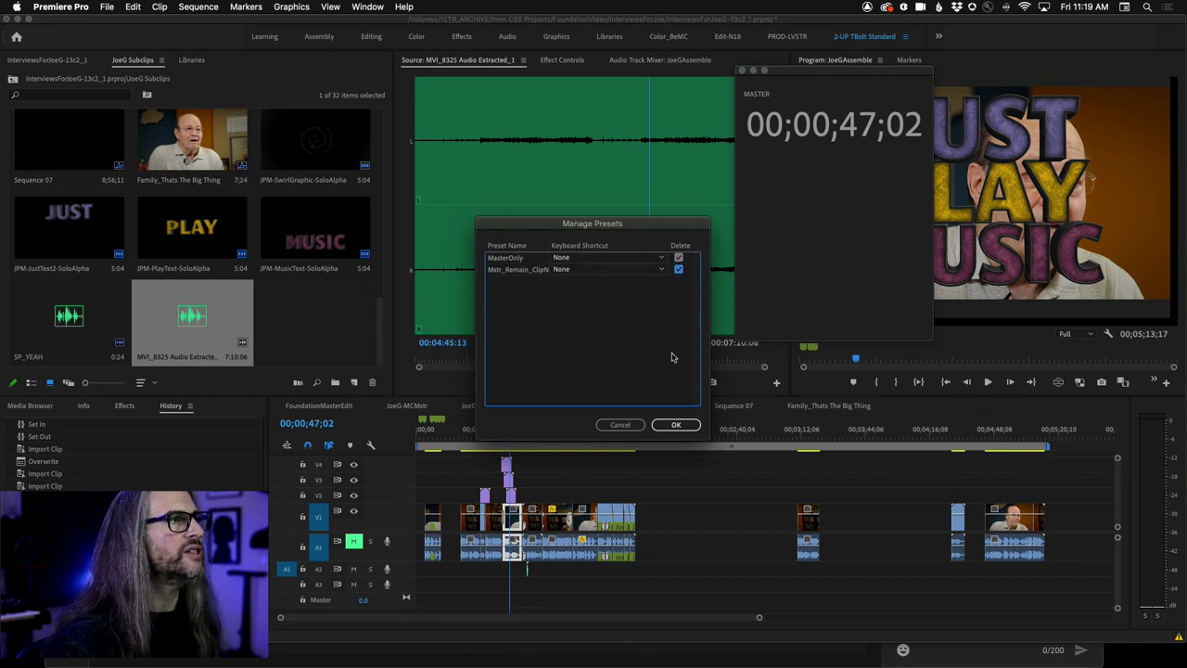
left_click(621, 425)
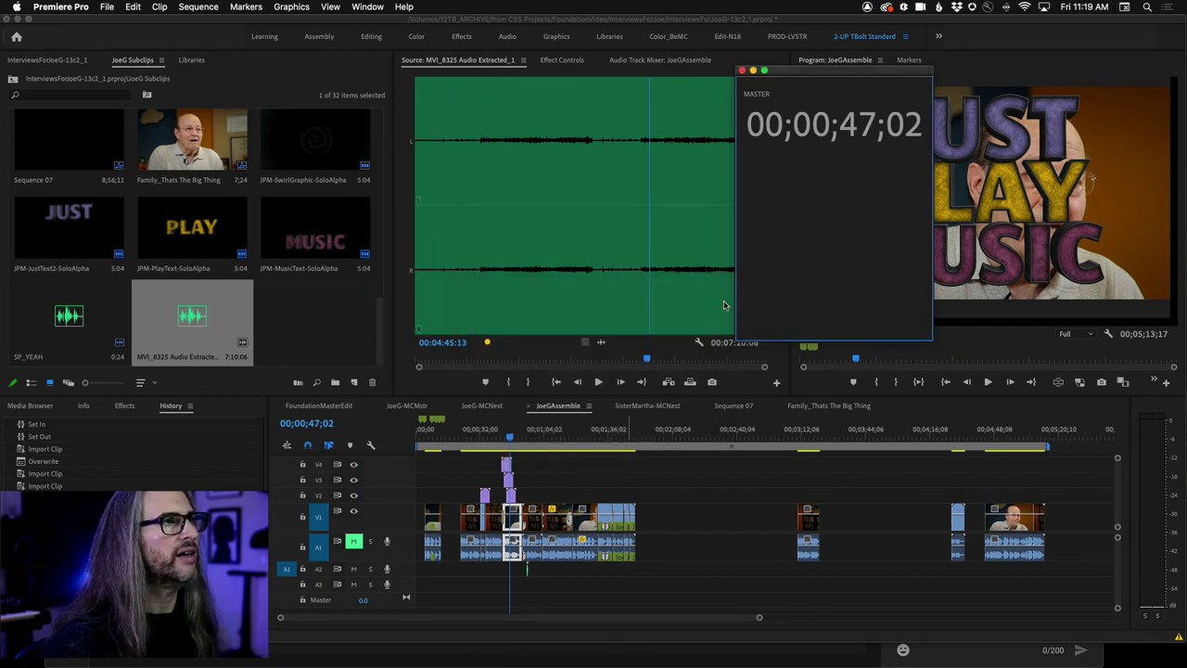
Close the Timecode window and briefly play the sequence from the title graphics
left_click(742, 72)
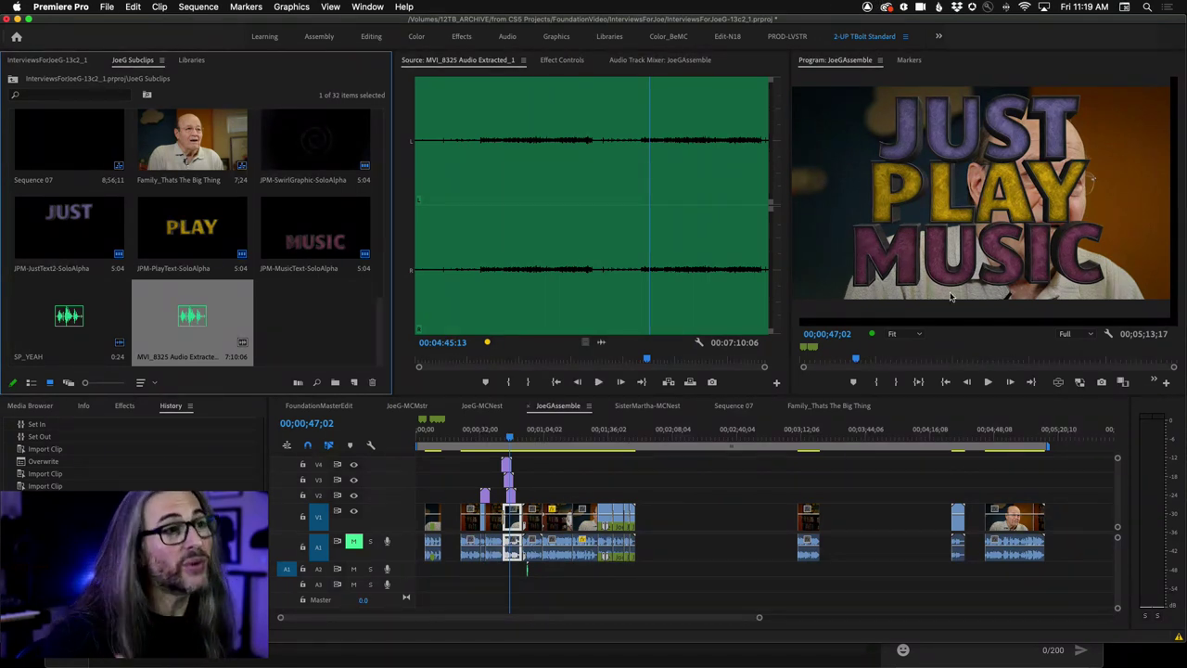
left_click(509, 439)
key("space")
key("space")
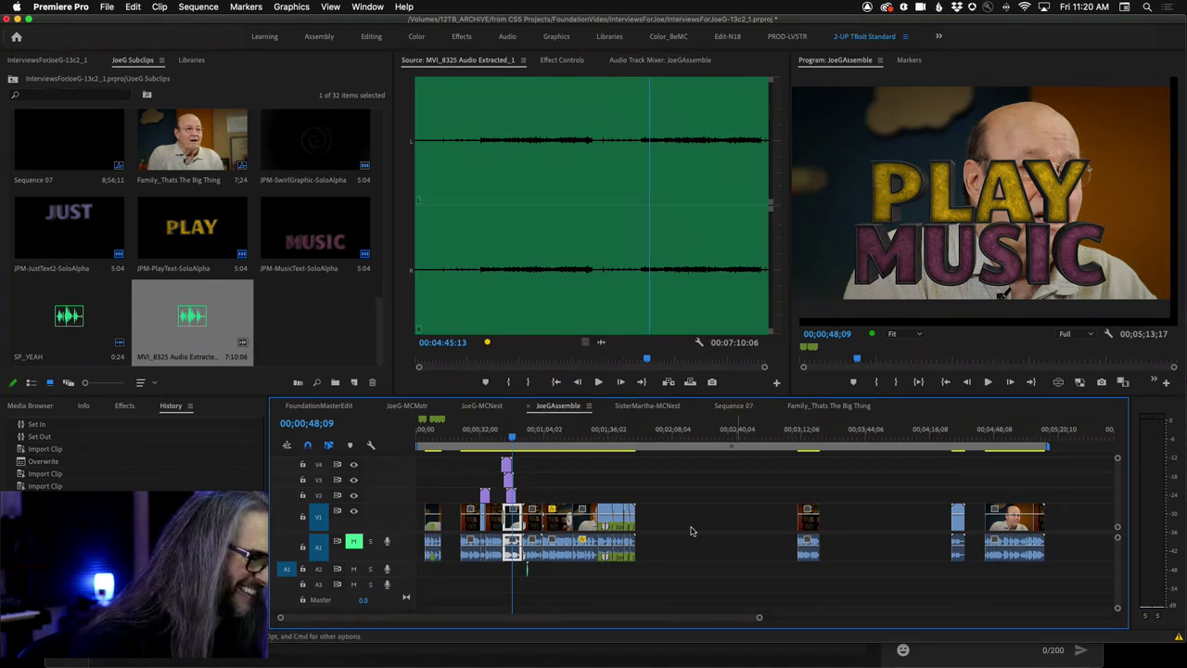
mouse_move(223, 661)
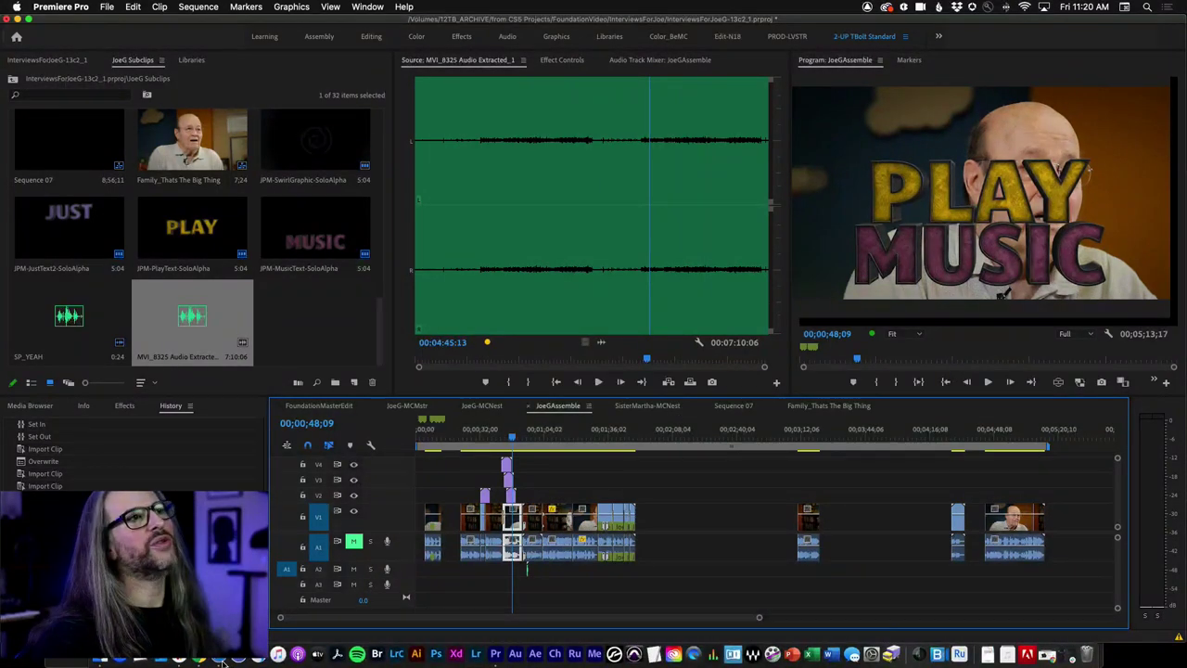
Unmute audio track A1 and play the interview clip from 00;01;05;00 to hear its sound
left_click_drag(509, 436, 558, 443)
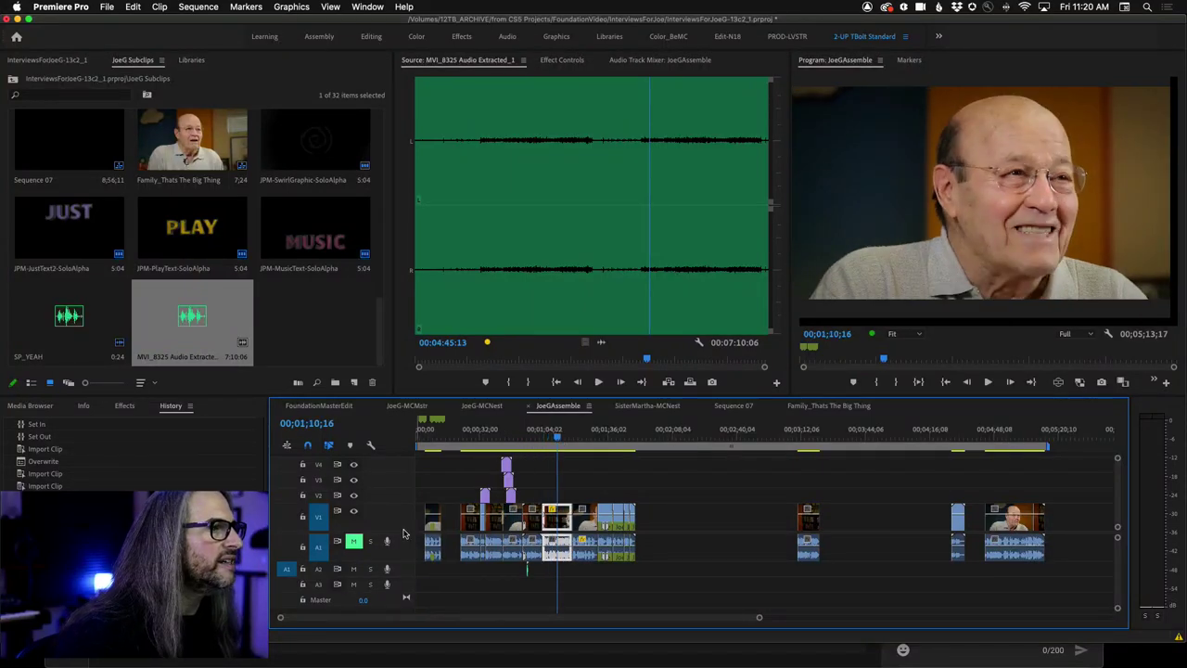
left_click(353, 541)
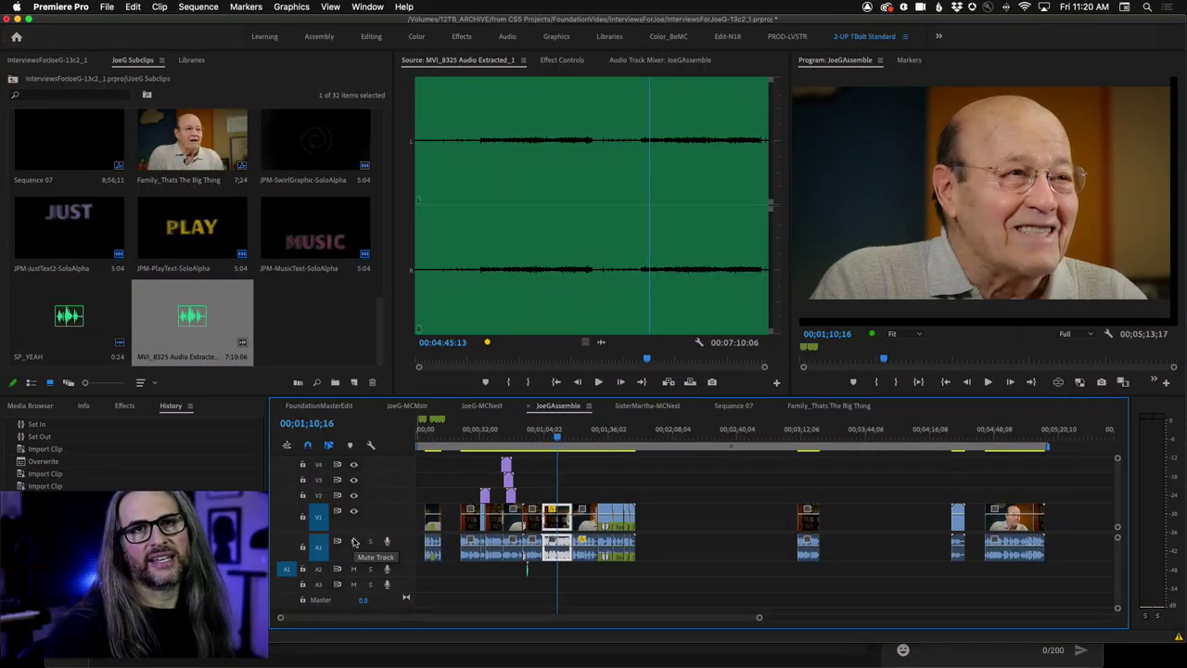
left_click_drag(554, 436, 545, 436)
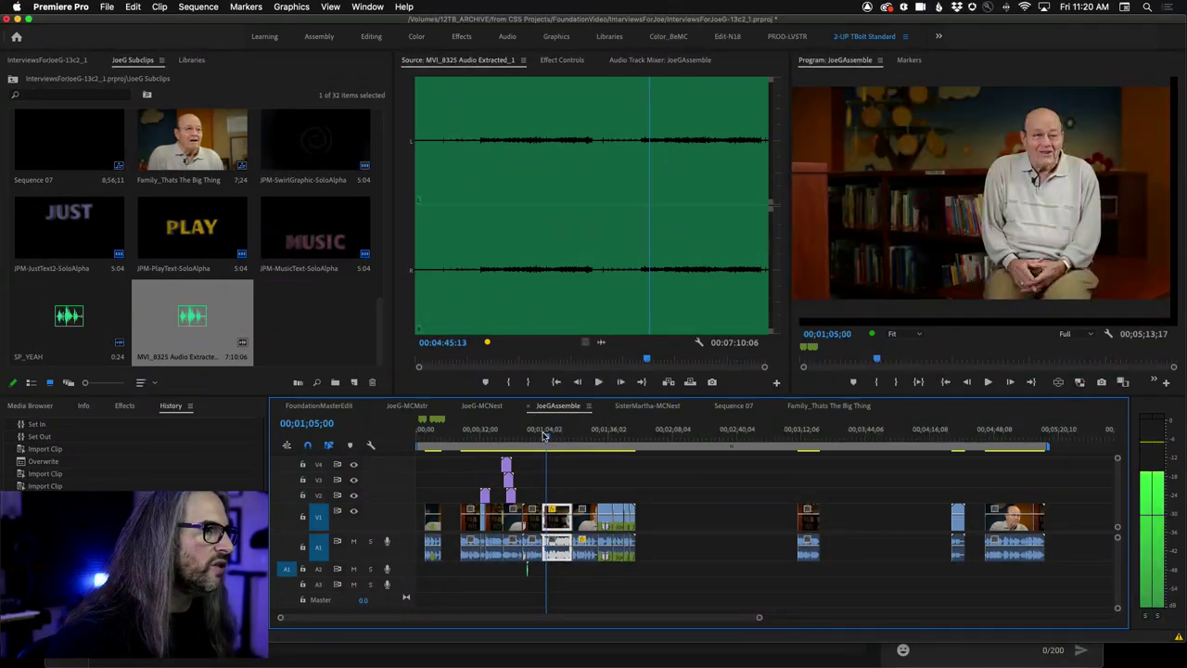
key("space")
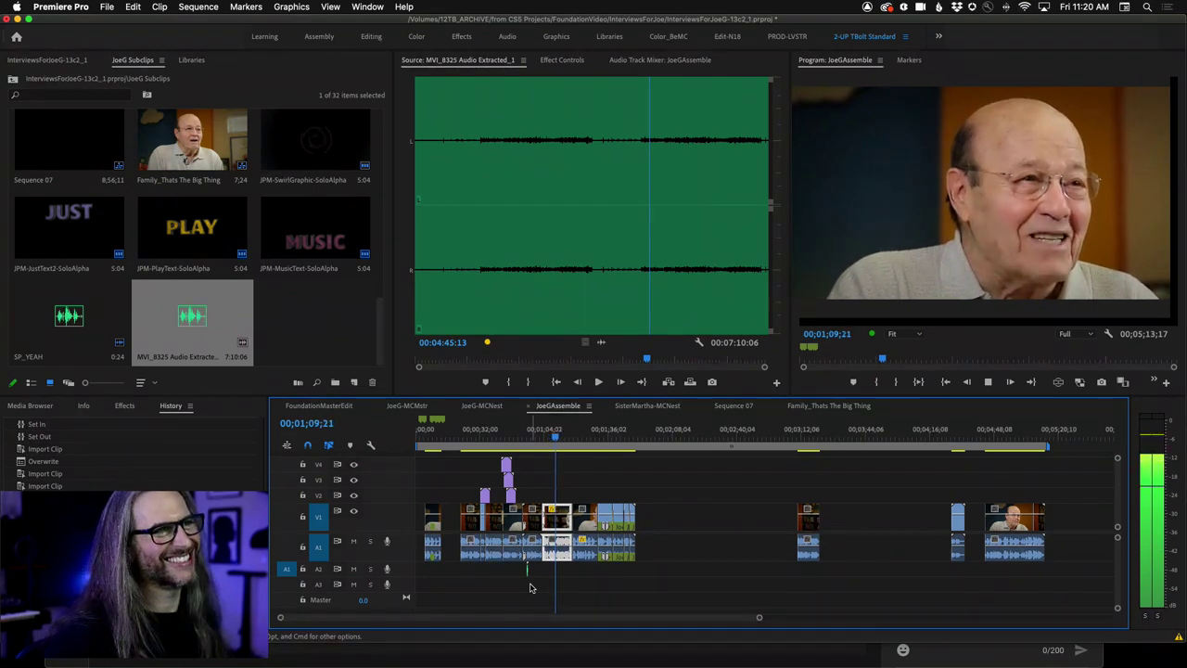
key("space")
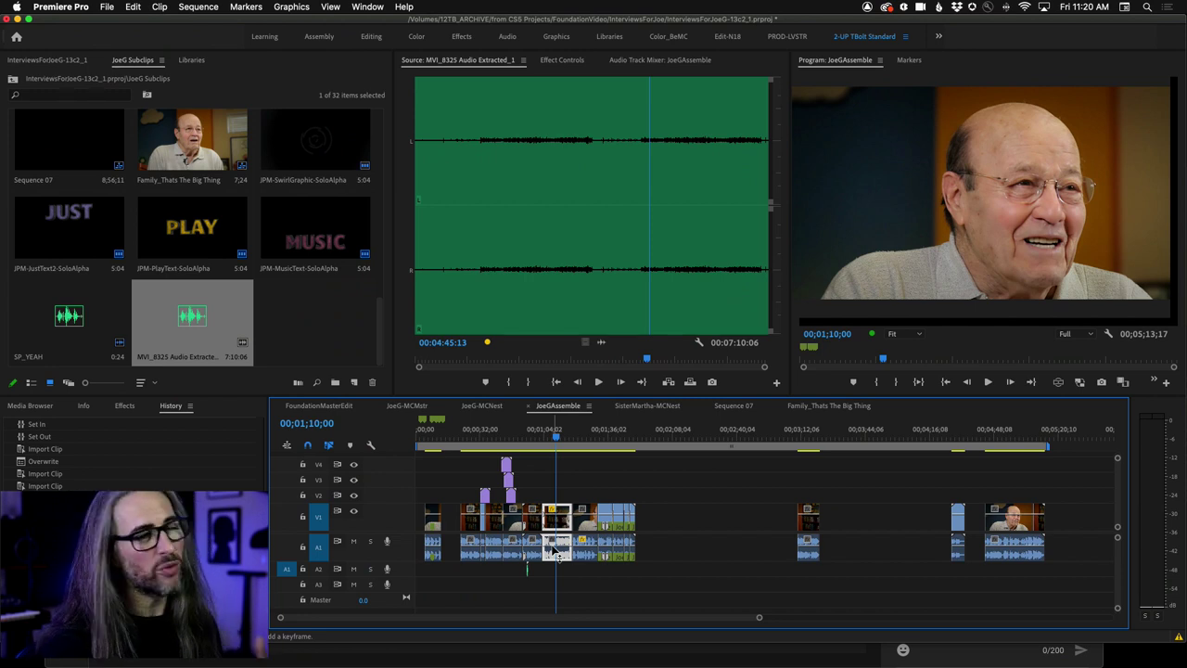
Send the interview clip at 00;01;10;00 to Adobe Audition and open its extracted audio in the waveform editor
right_click(554, 548)
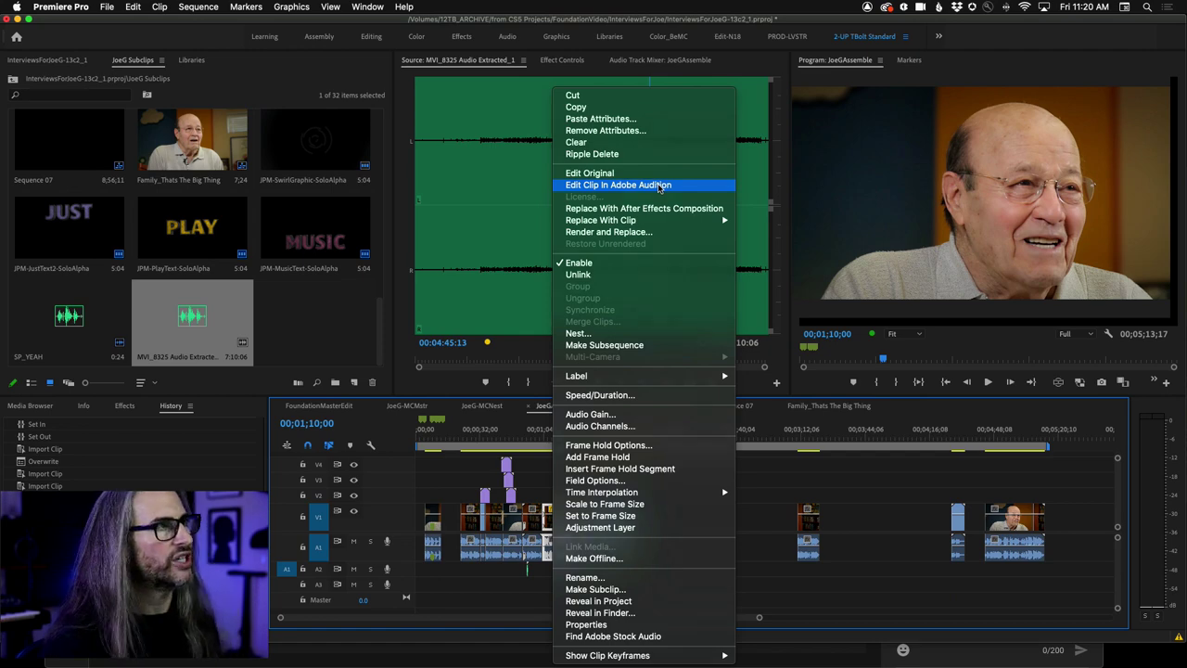
left_click(658, 186)
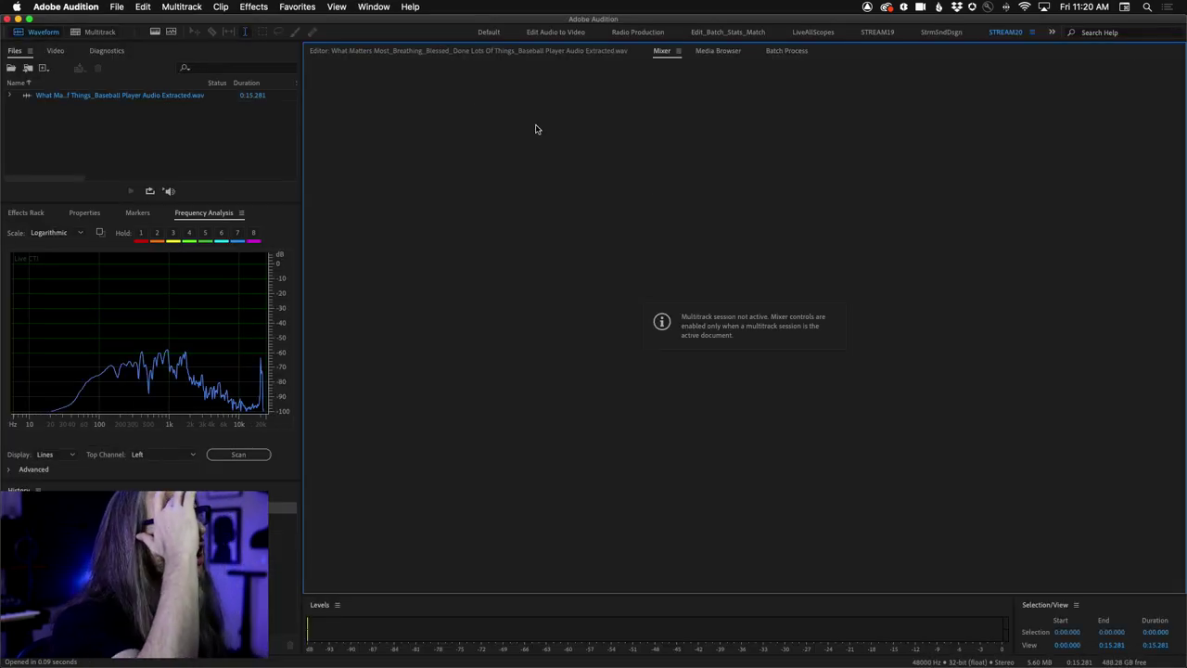
double_click(25, 99)
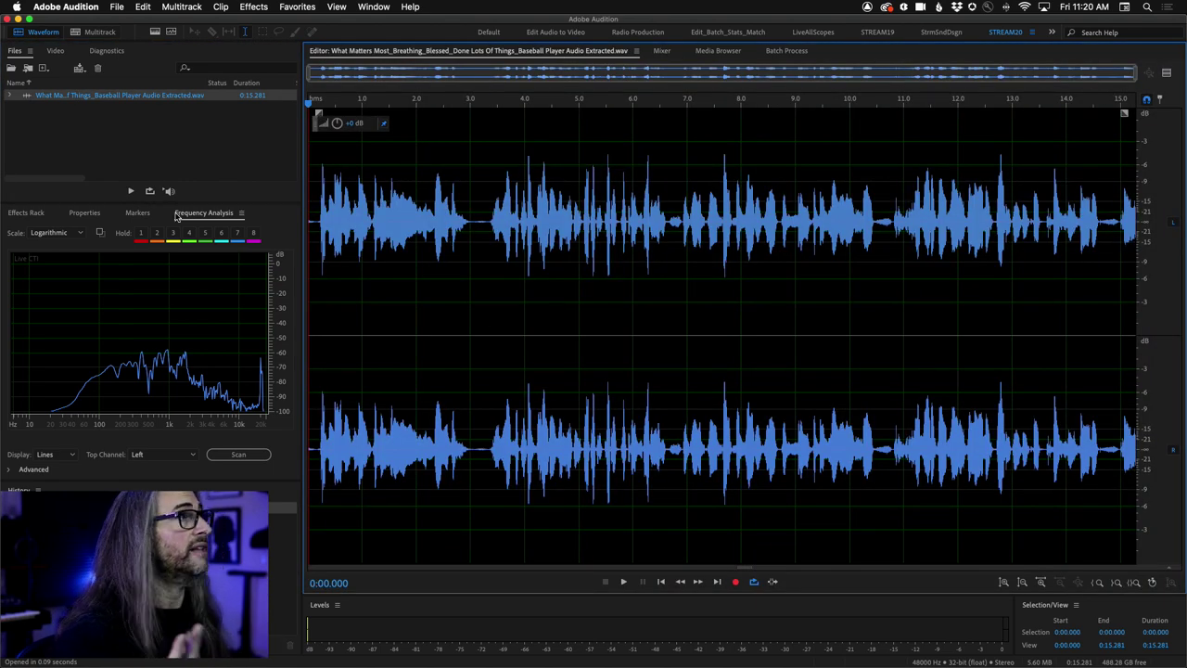
Show the Spectral Frequency Display for the extracted audio and zoom its frequency scale to the range below about 1 kHz
left_click(154, 31)
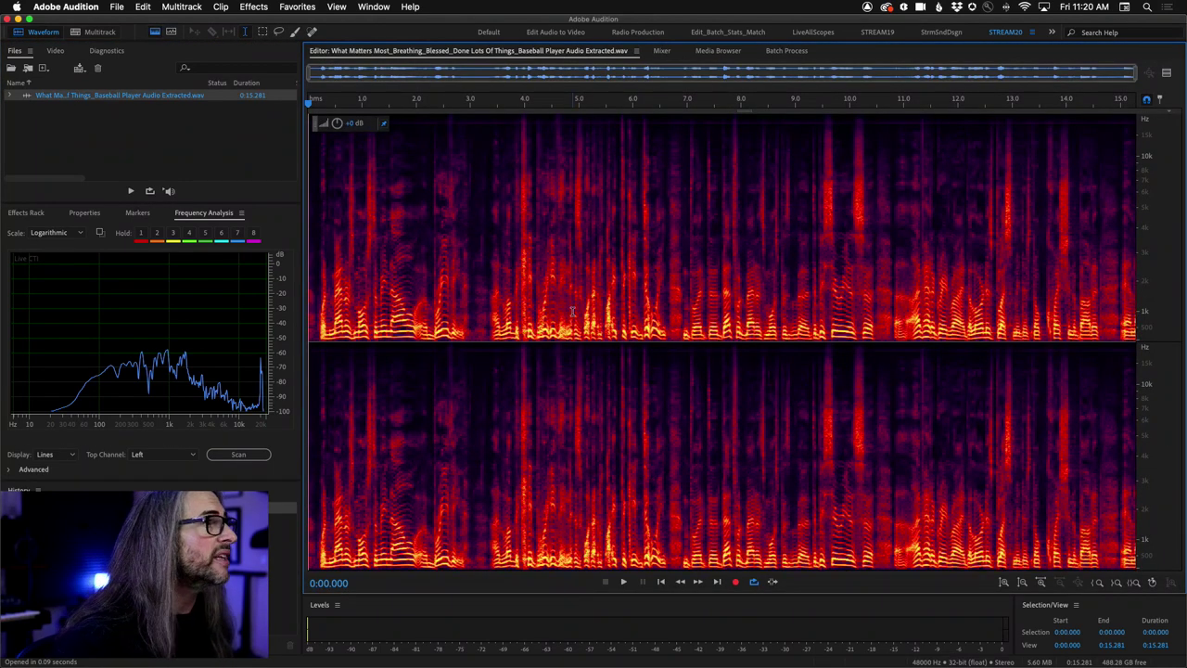
left_click_drag(1160, 308, 1166, 427)
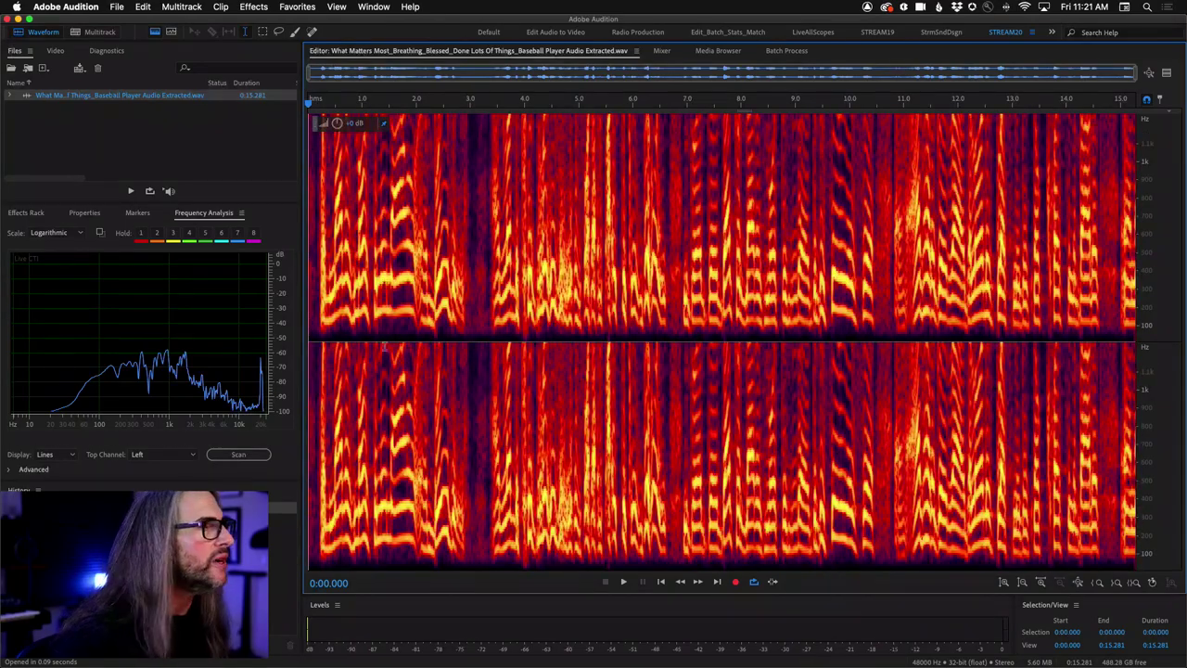
Restore the full frequency range of the spectral display and play the audio from near its start
scroll(1164, 302, "down", 2)
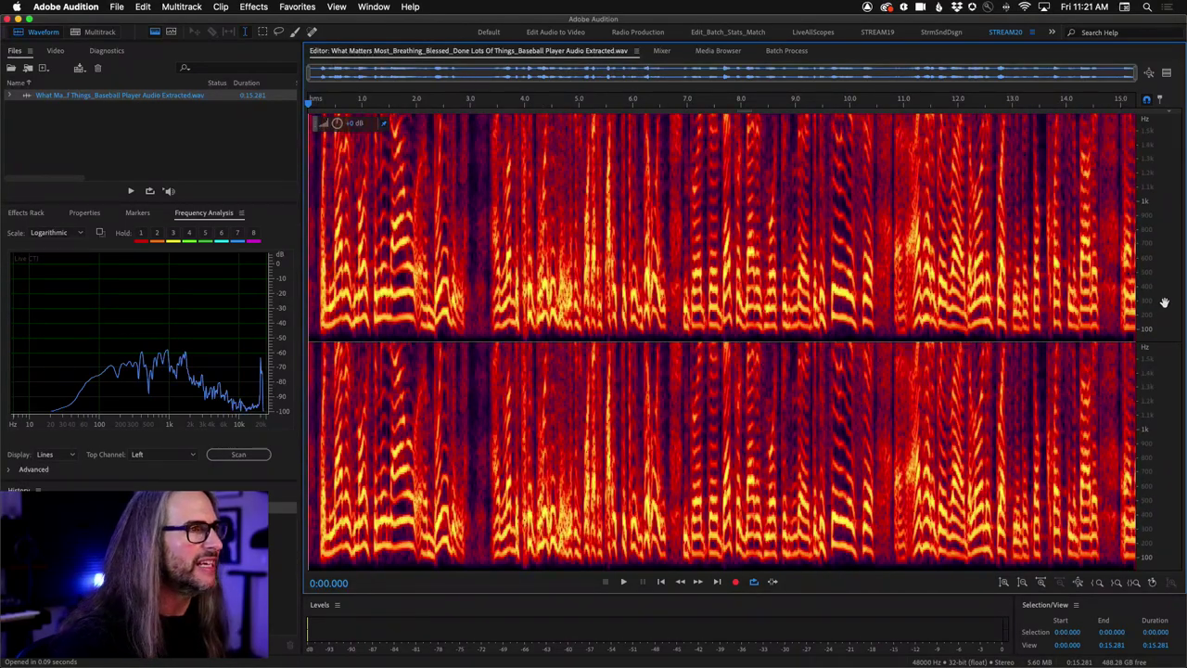
scroll(1164, 302, "down", 6)
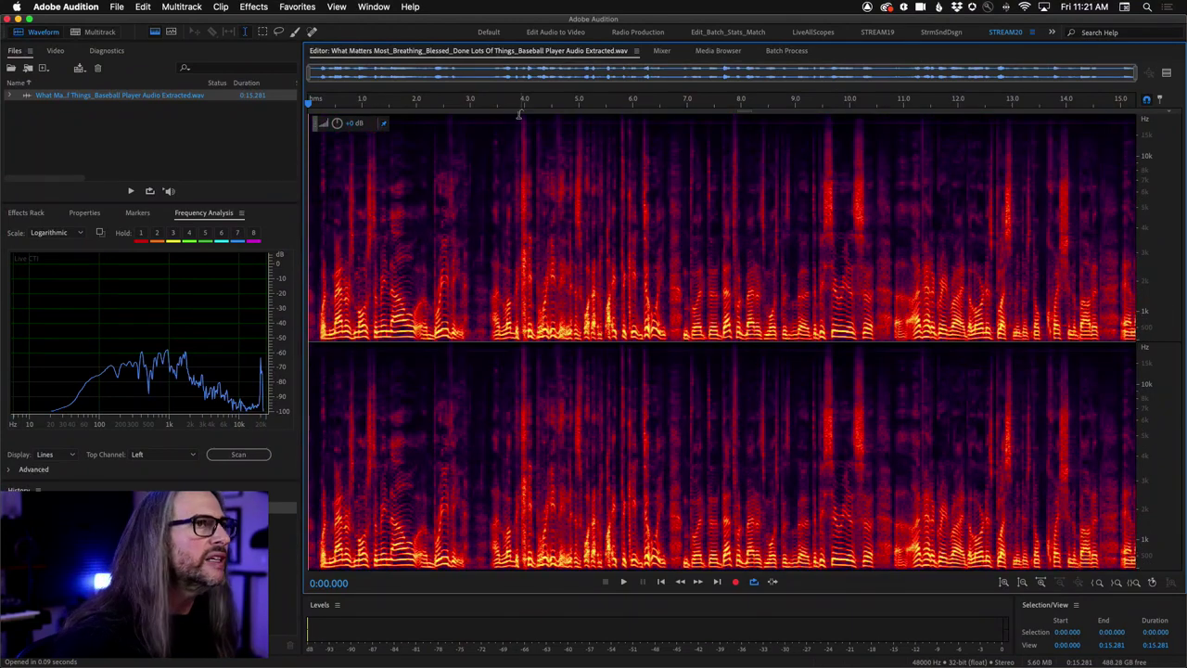
left_click(319, 209)
key("space")
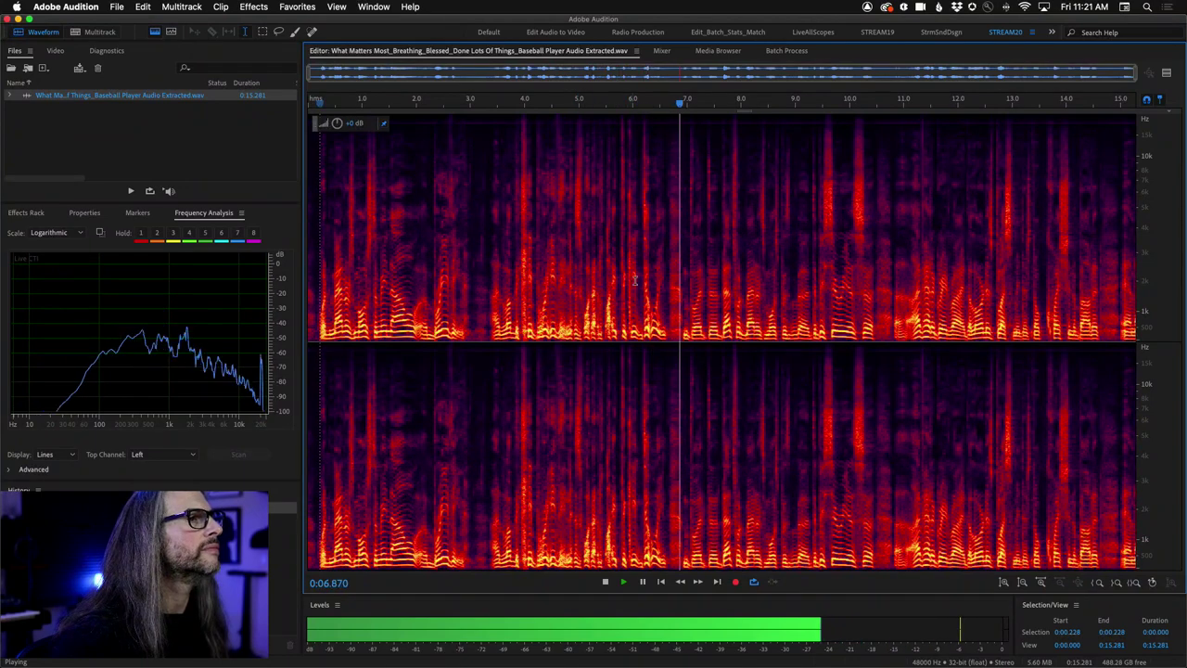
key("space")
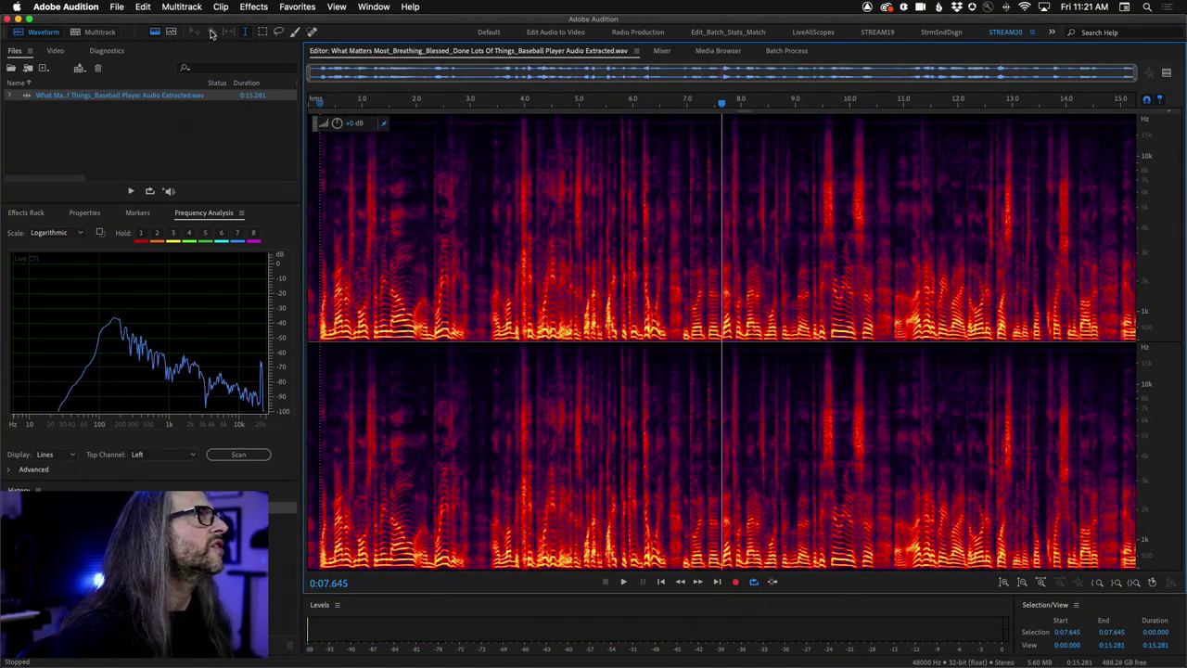
Marquee-select the spectral region from about 0:06.140 to 0:07.555, covering frequencies below about 5 kHz
left_click(263, 32)
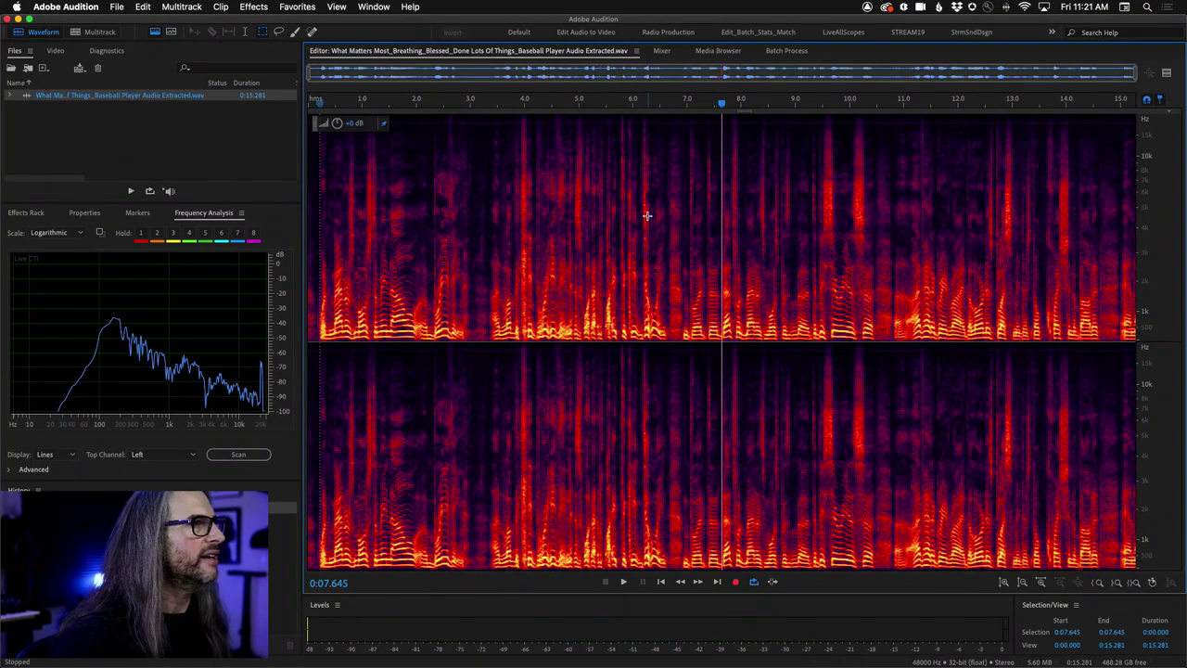
left_click_drag(641, 210, 691, 337)
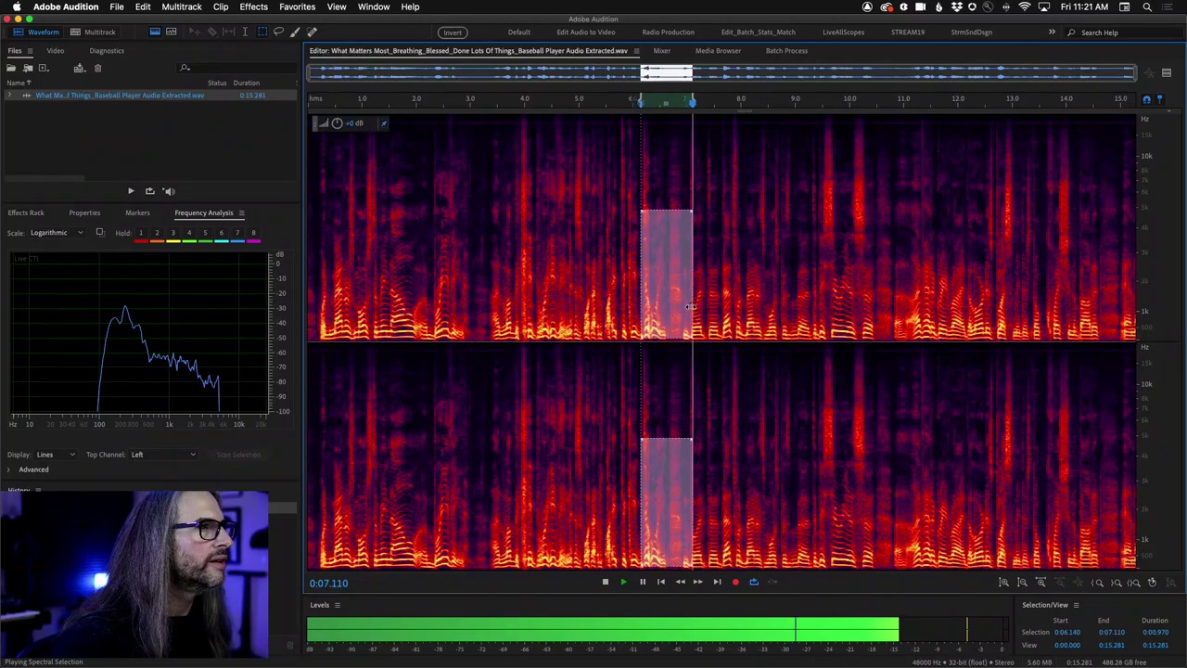
left_click_drag(690, 284, 716, 284)
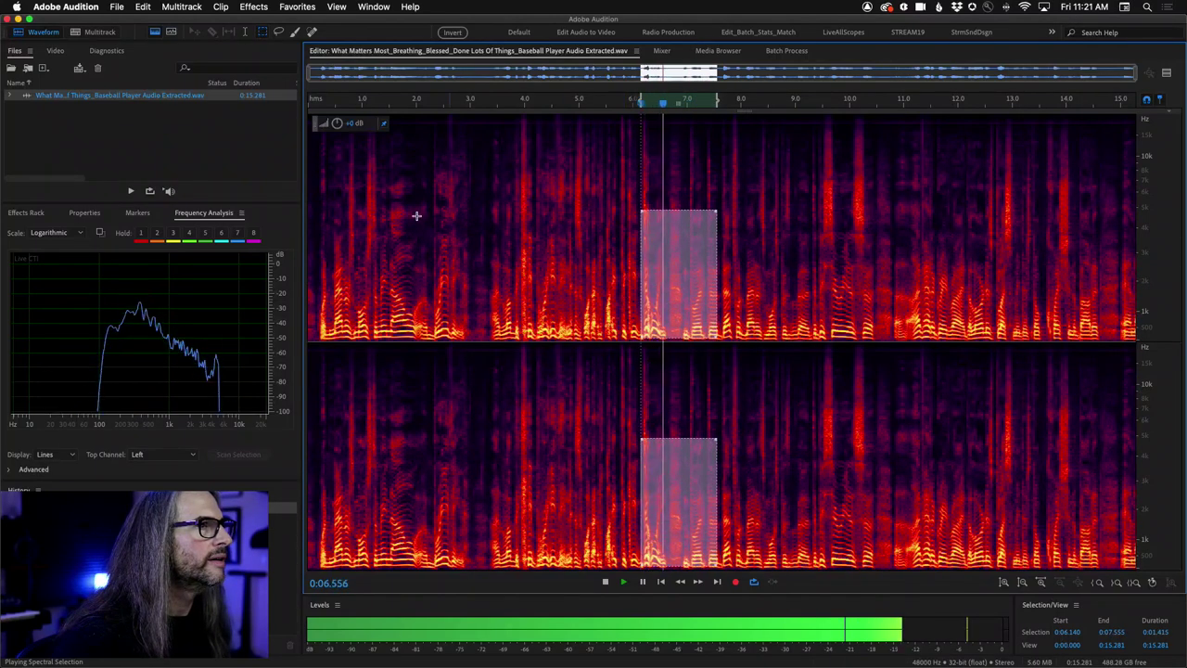
Open Analog Delay for the selection, set Dry Out 93%, Wet Out 57%, Feedback 56% and Trash 39%, and preview it
left_click(254, 7)
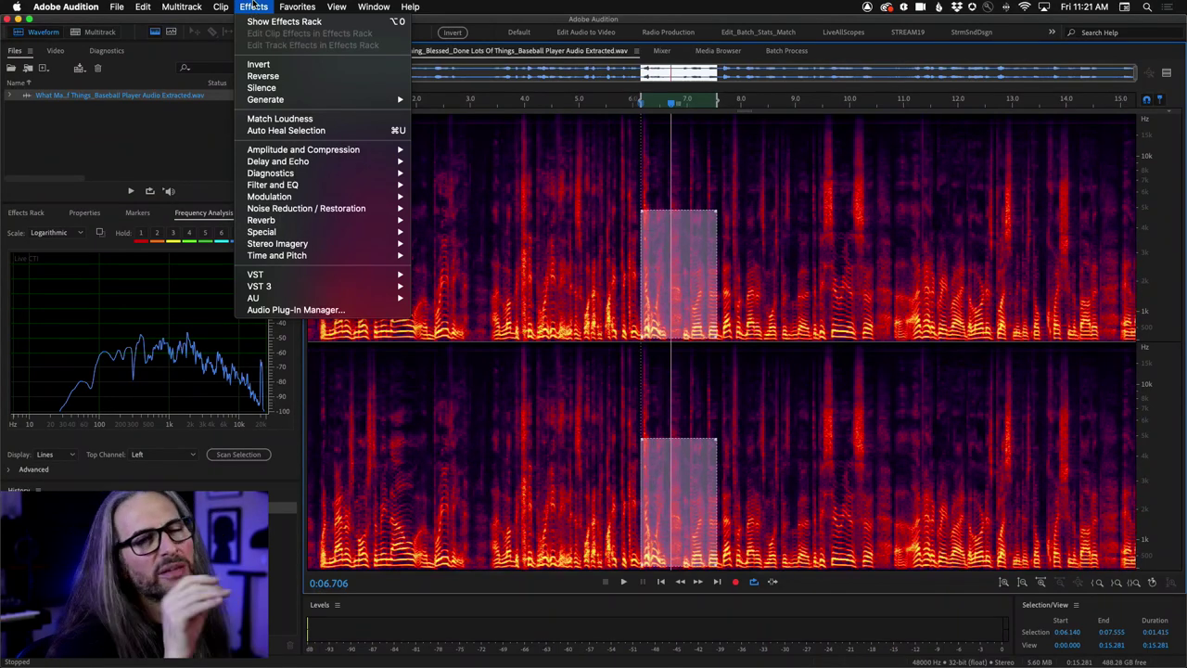
mouse_move(303, 164)
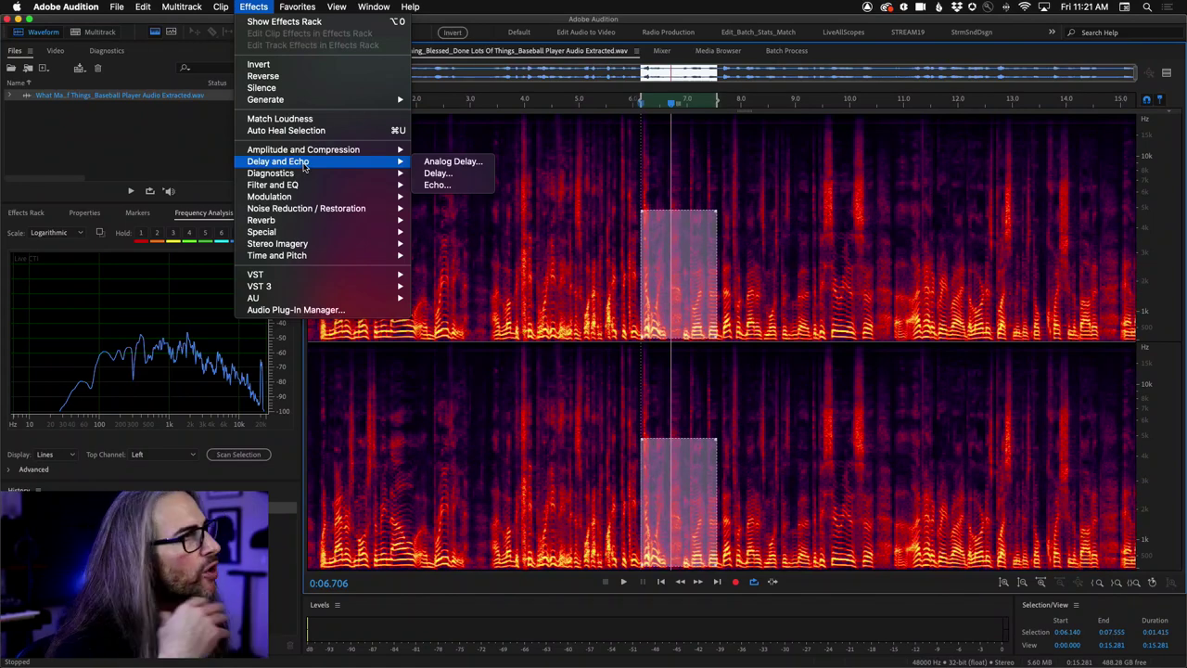
left_click(472, 162)
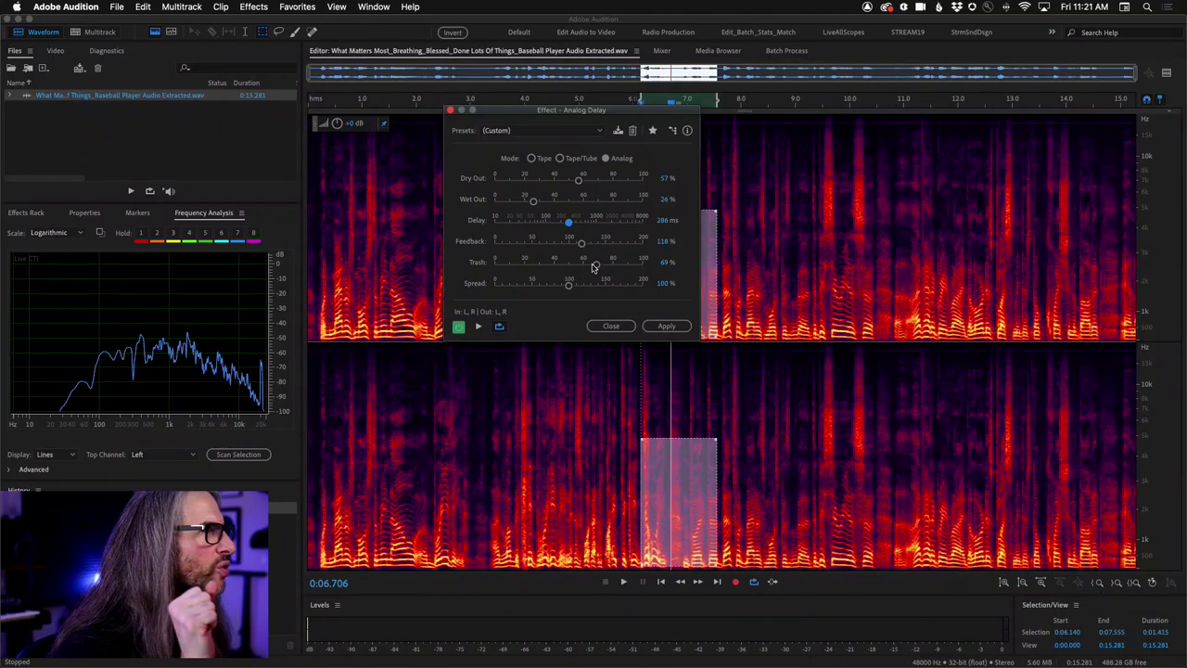
left_click_drag(594, 266, 535, 245)
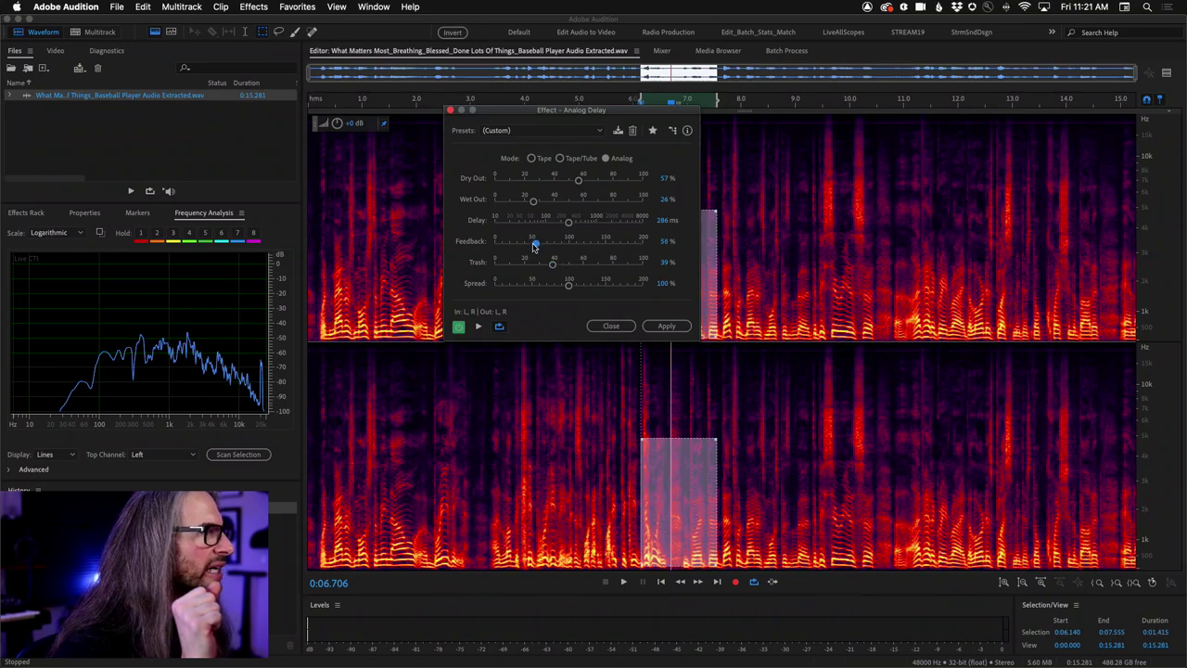
left_click_drag(534, 201, 634, 182)
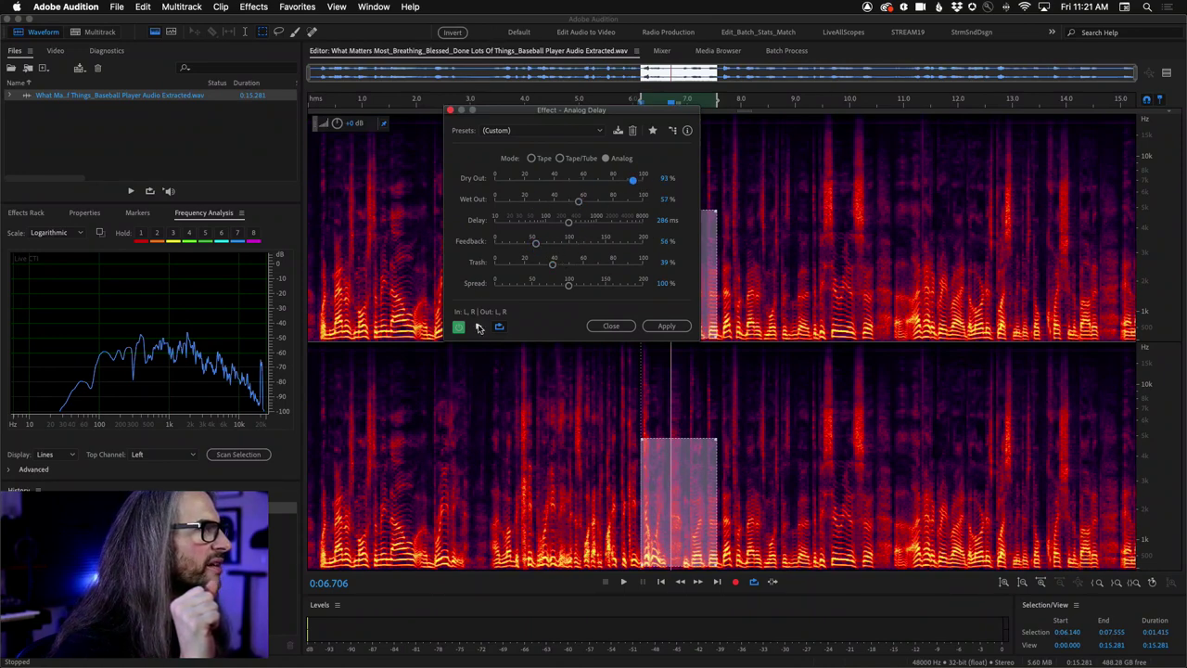
left_click(479, 327)
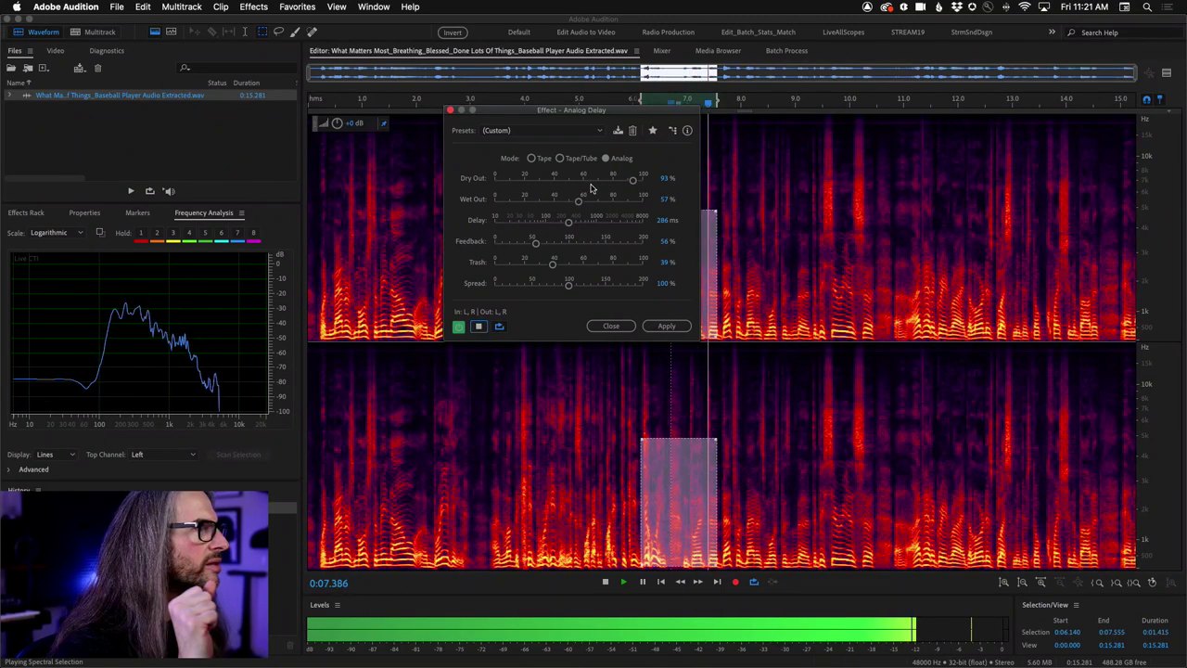
Set the Analog Delay's Dry Out to 100% and Wet Out to 23%, and apply the effect to the selection
left_click_drag(578, 201, 538, 201)
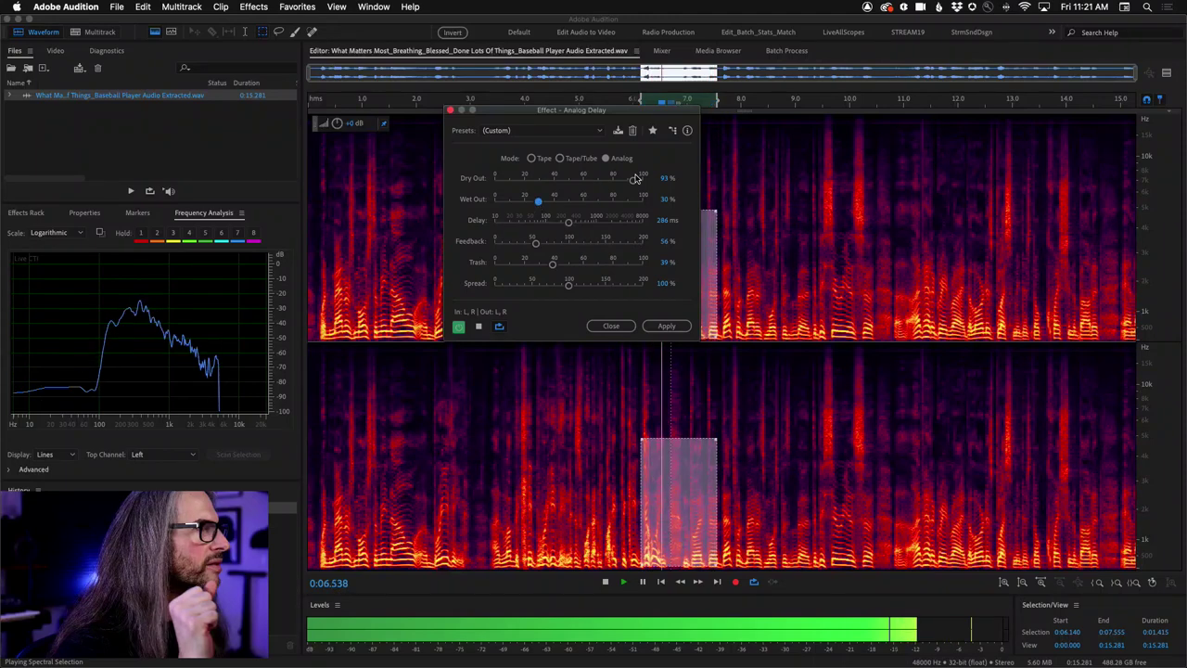
left_click_drag(635, 179, 643, 179)
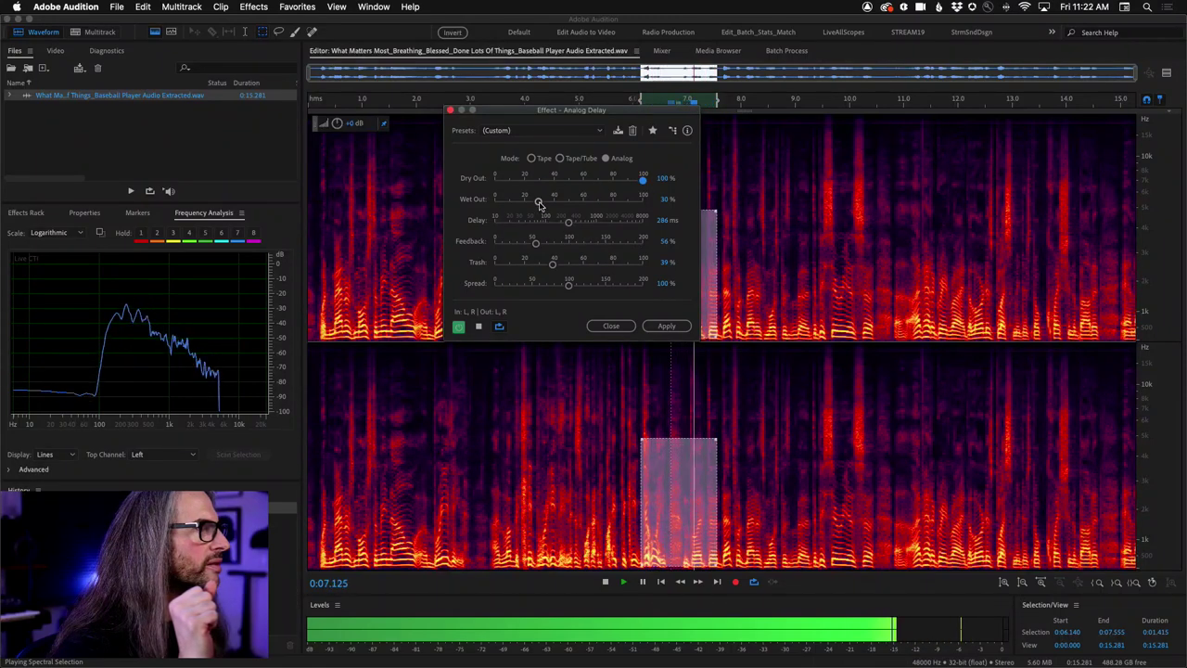
left_click_drag(539, 202, 529, 201)
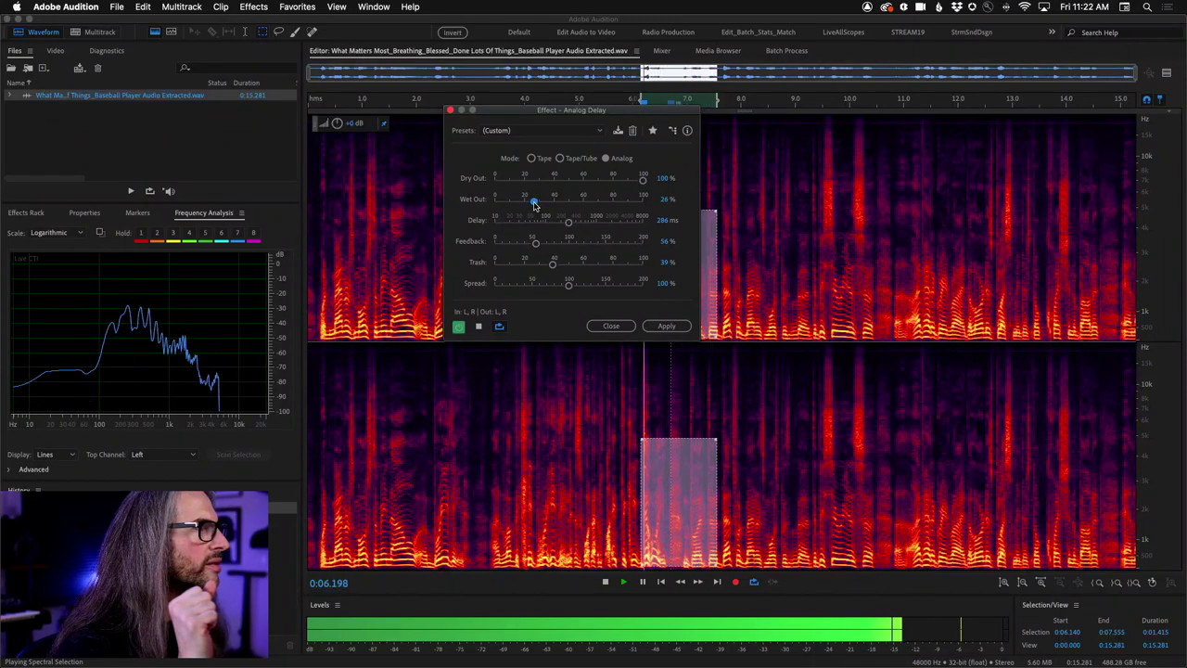
left_click(479, 326)
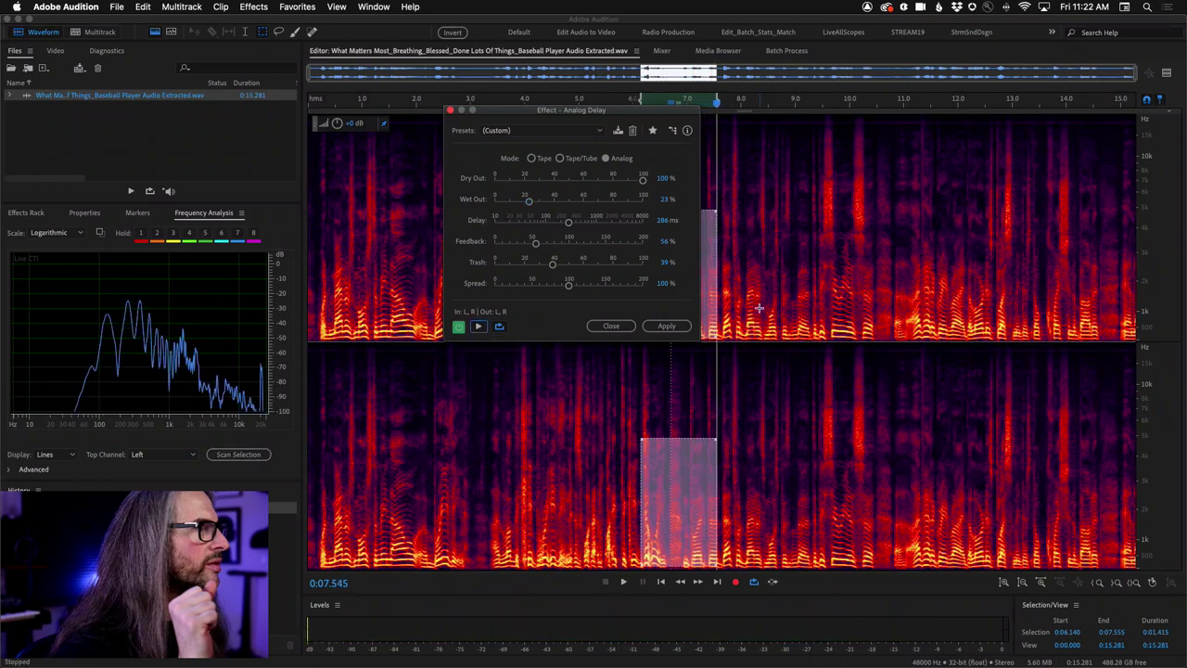
left_click(669, 326)
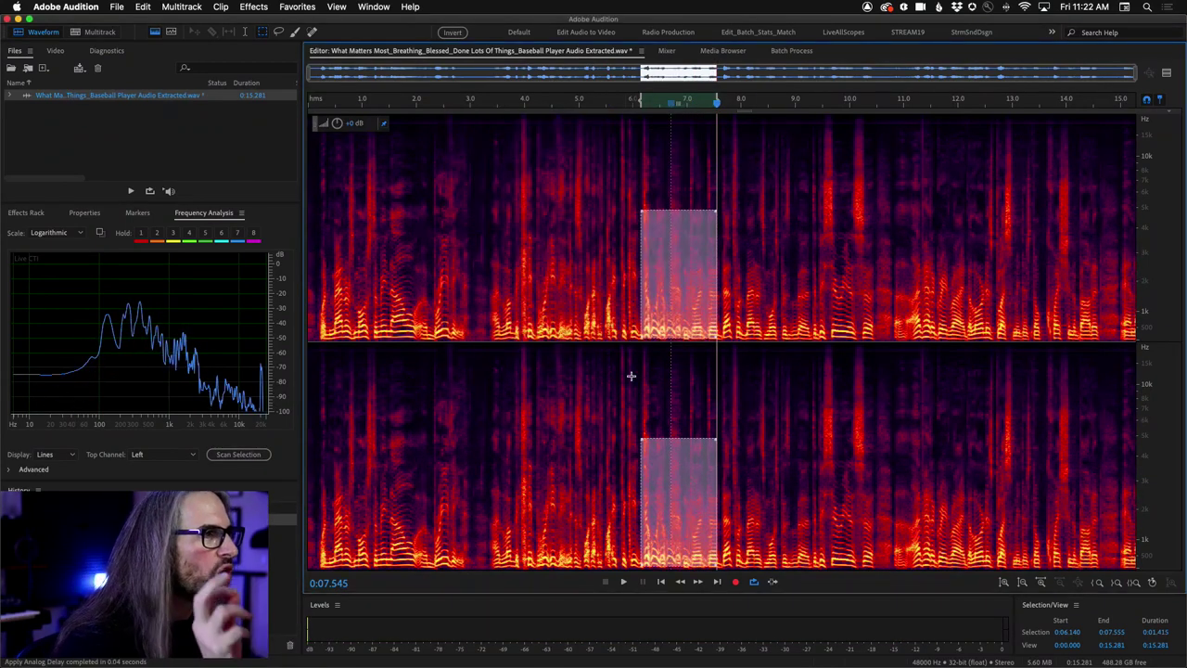
Play the processed audio twice from about 0:05.5 to check the delay effect on the voice
left_click(614, 263)
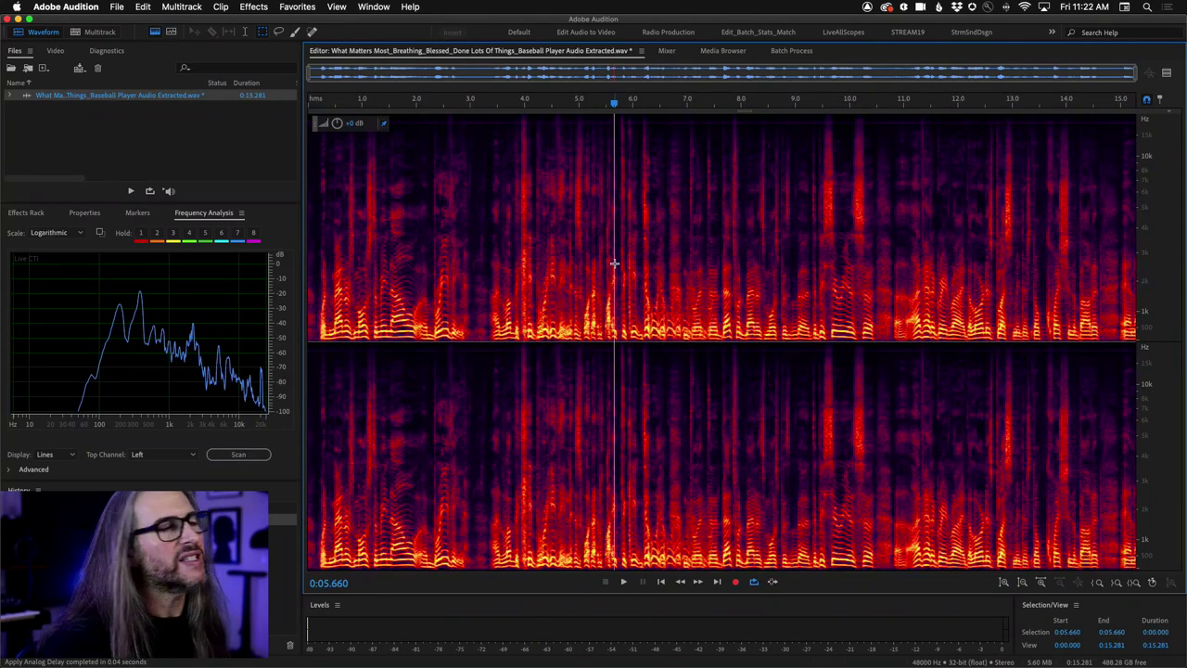
key("space")
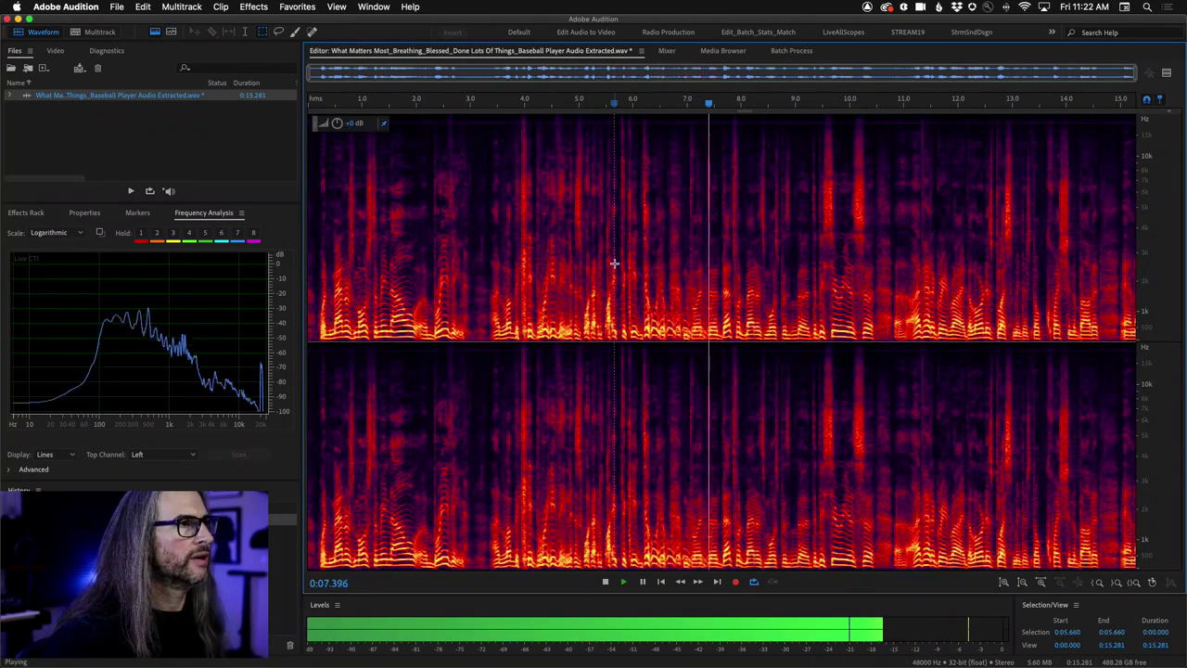
key("space")
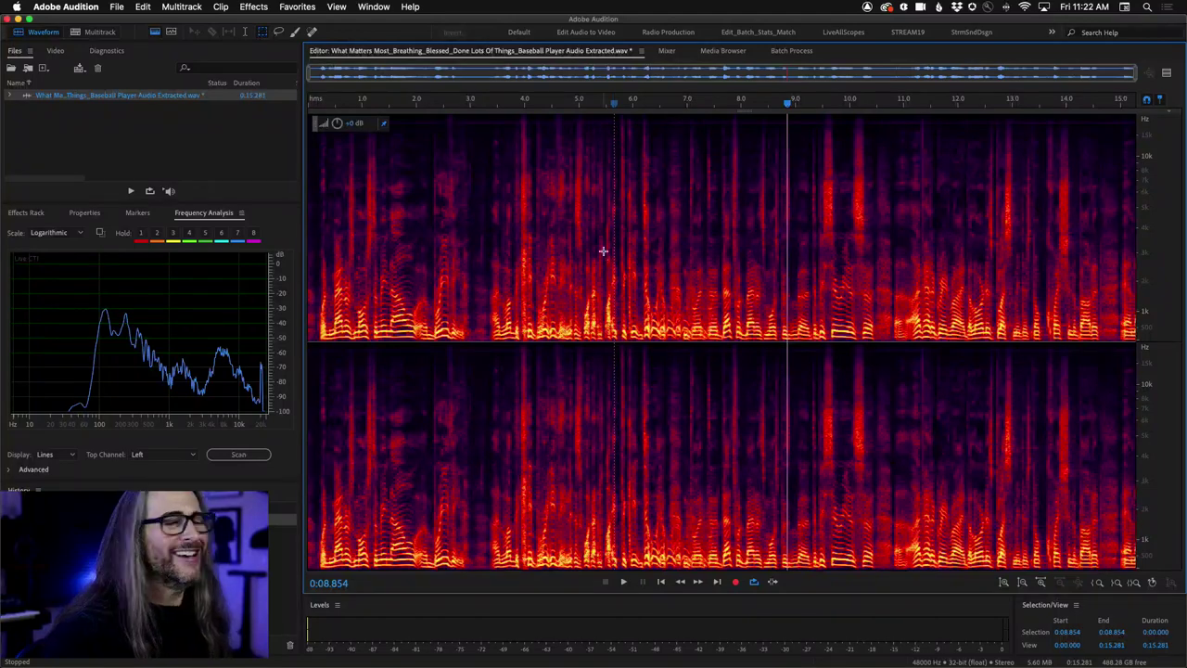
key("space")
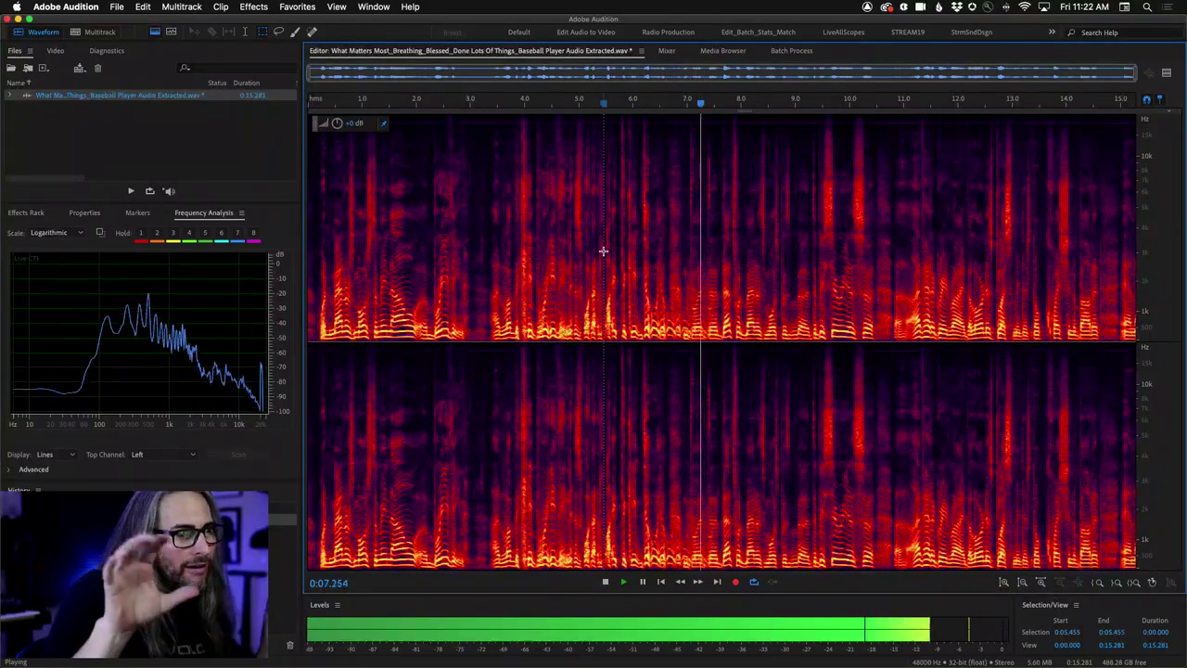
key("space")
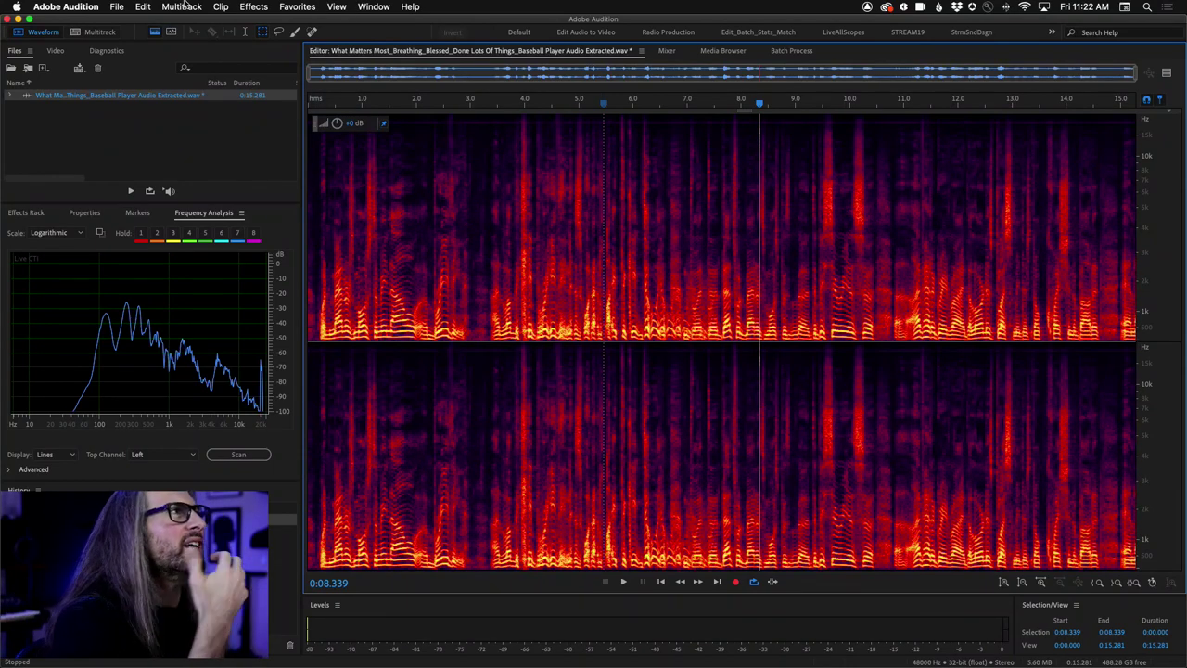
Save the edited extracted audio file and switch back to Premiere Pro
left_click(117, 6)
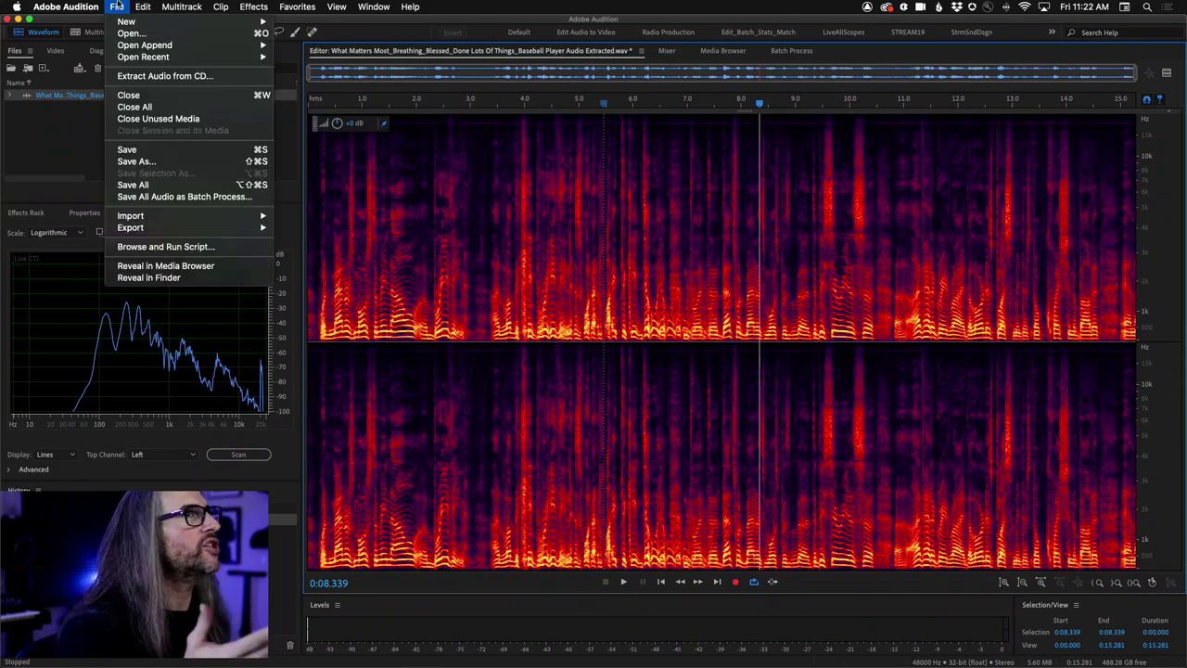
left_click(191, 153)
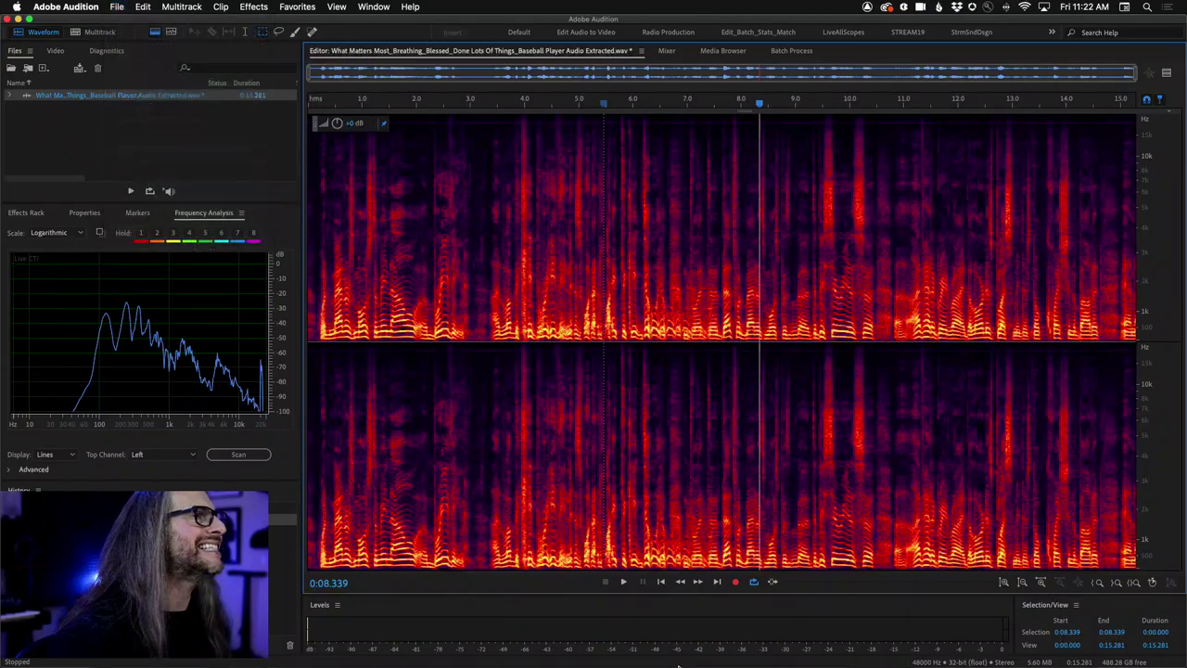
key("super+Tab")
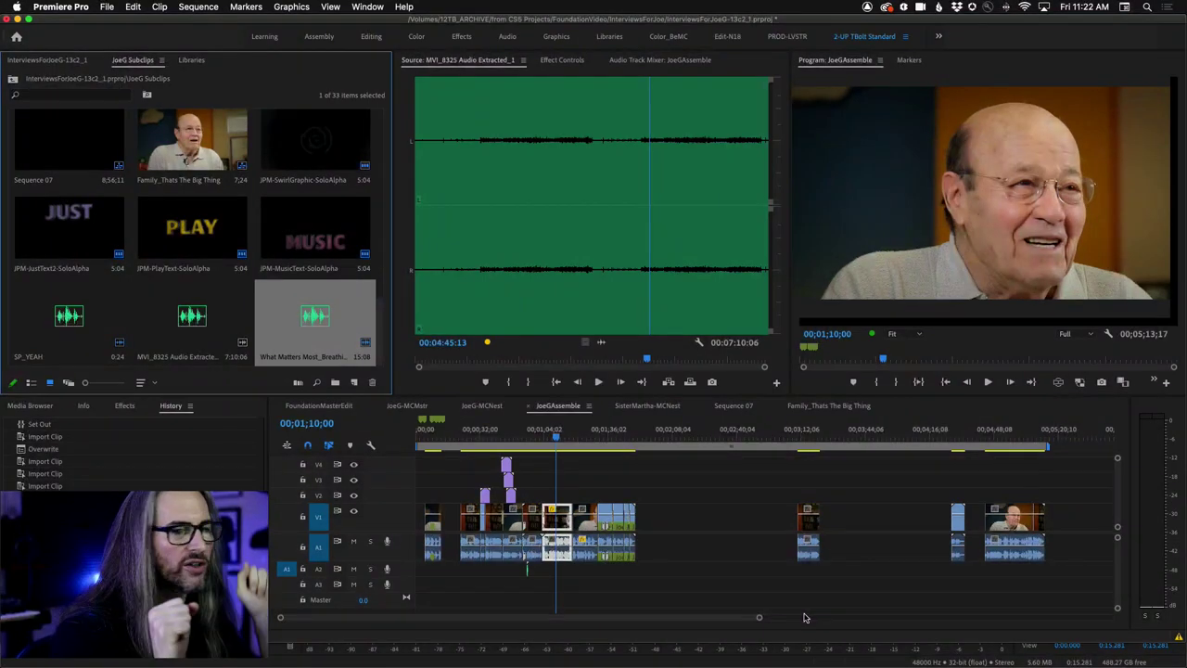
Play the interview clip in the JoeGAssemble sequence from just before 00;01;09;01 to hear its edited audio
mouse_move(811, 660)
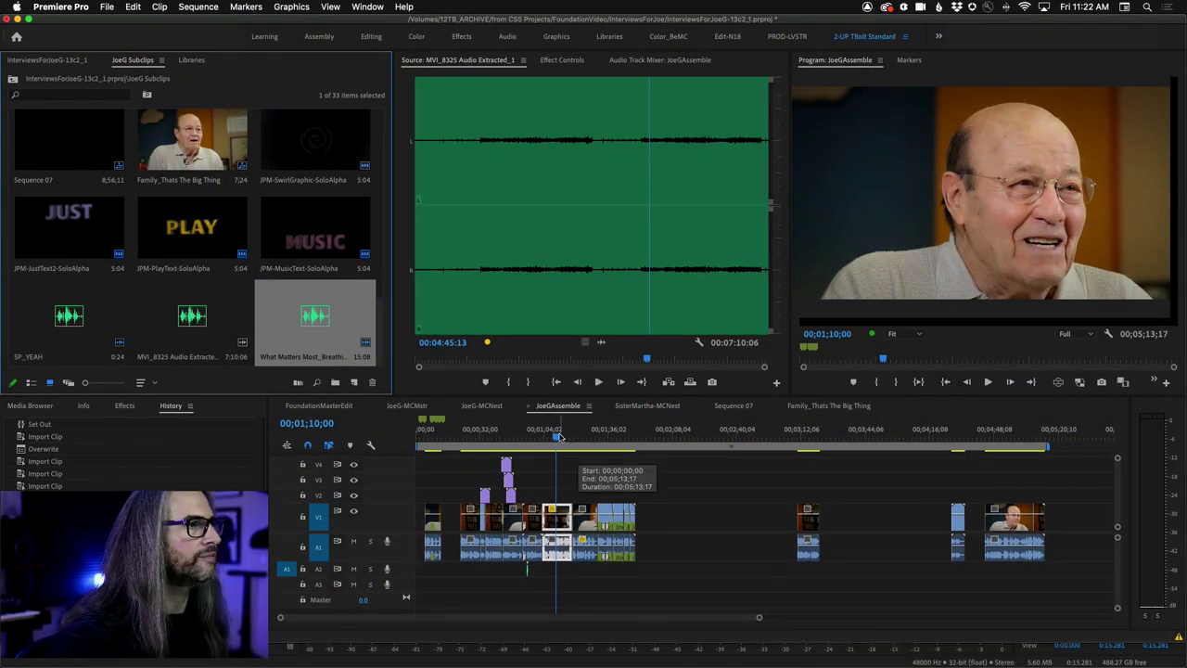
left_click(550, 483)
key("space")
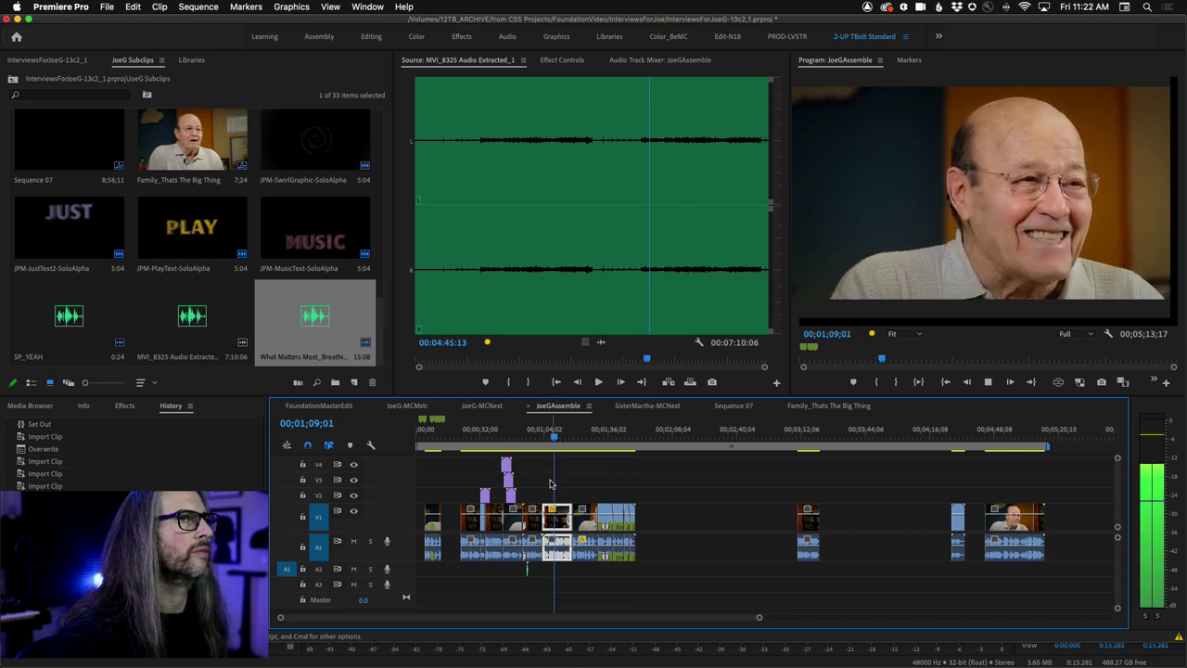
key("space")
key("space")
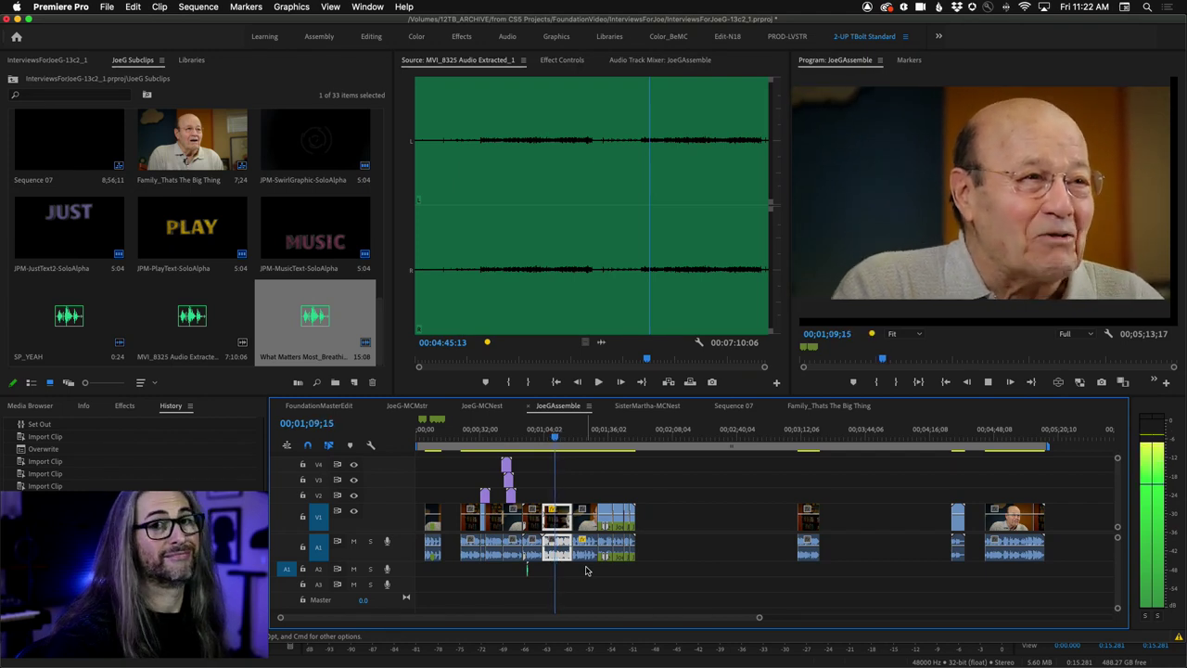
key("Up")
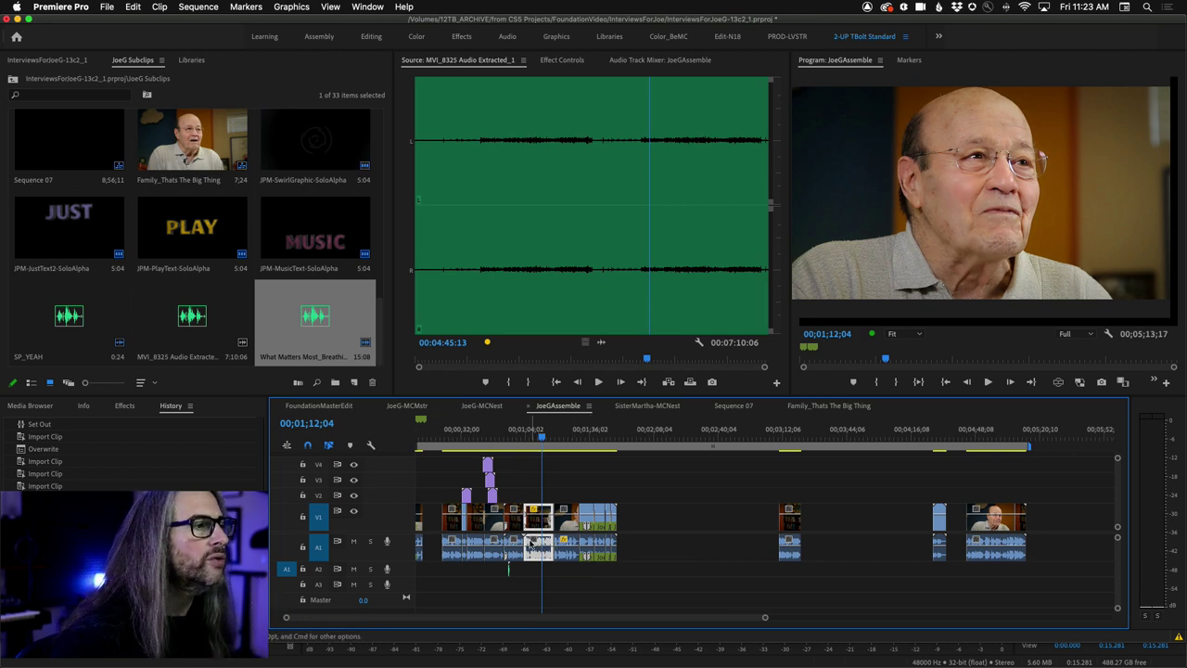
Zoom the timeline in on the edited interview clip and turn on Show Audio Names
scroll(554, 549, "up", 10)
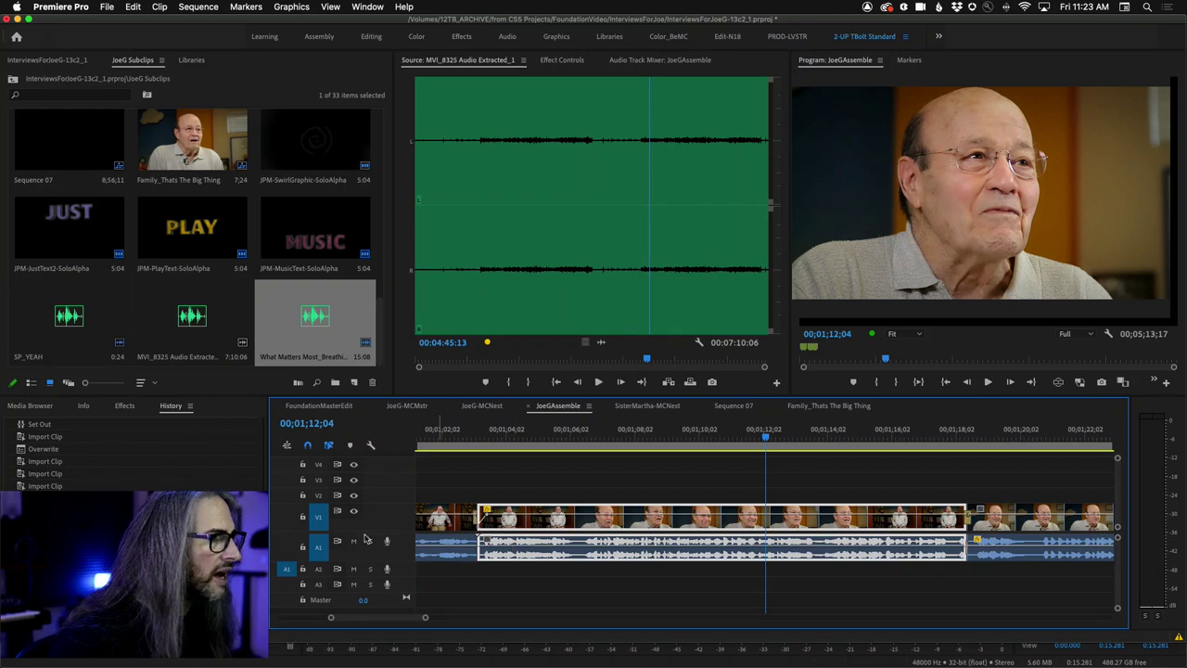
left_click(369, 446)
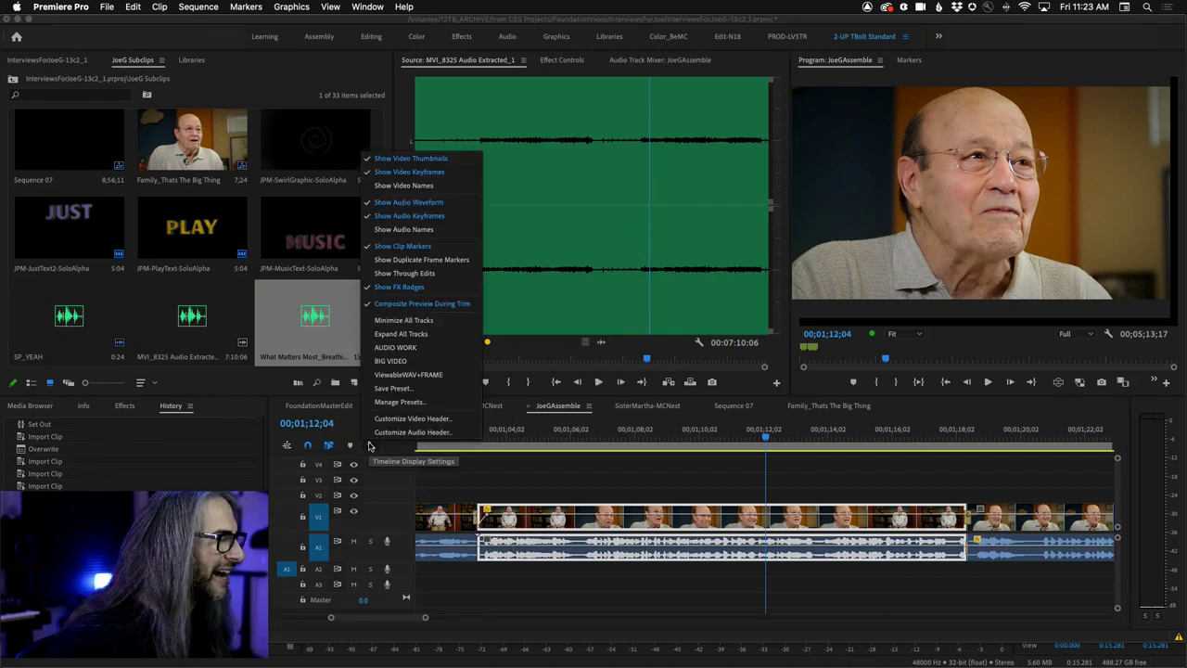
left_click(422, 232)
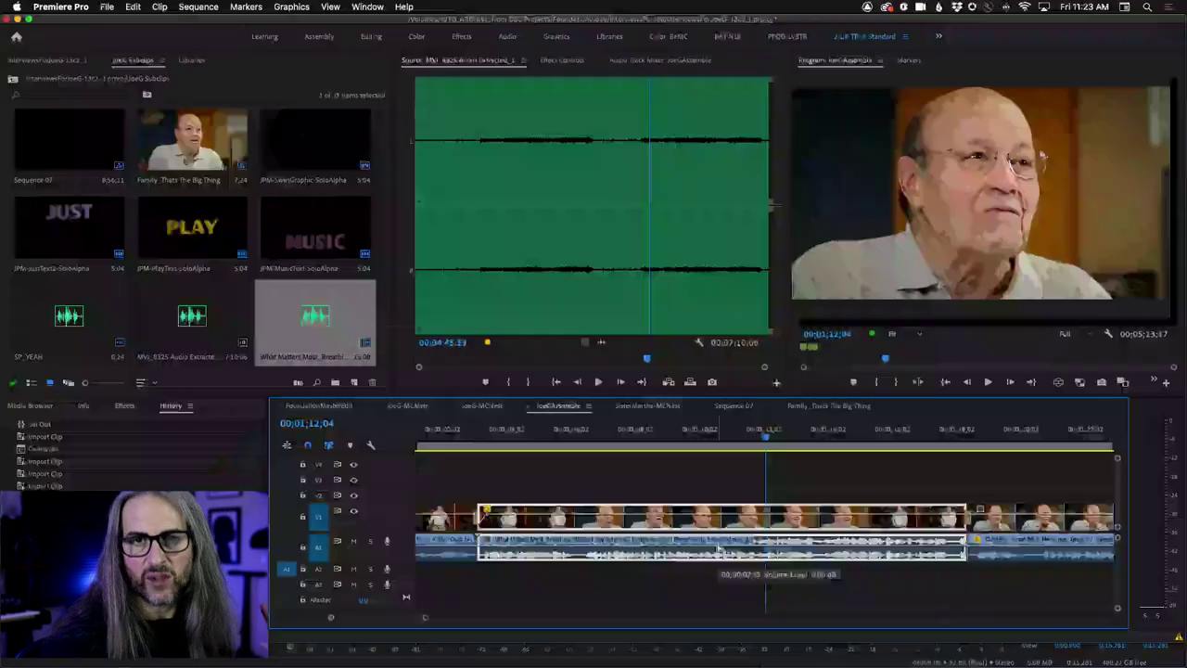
Assign the Lavender label colour to the interview clip with the extracted audio on V1 and A1
left_click(765, 533)
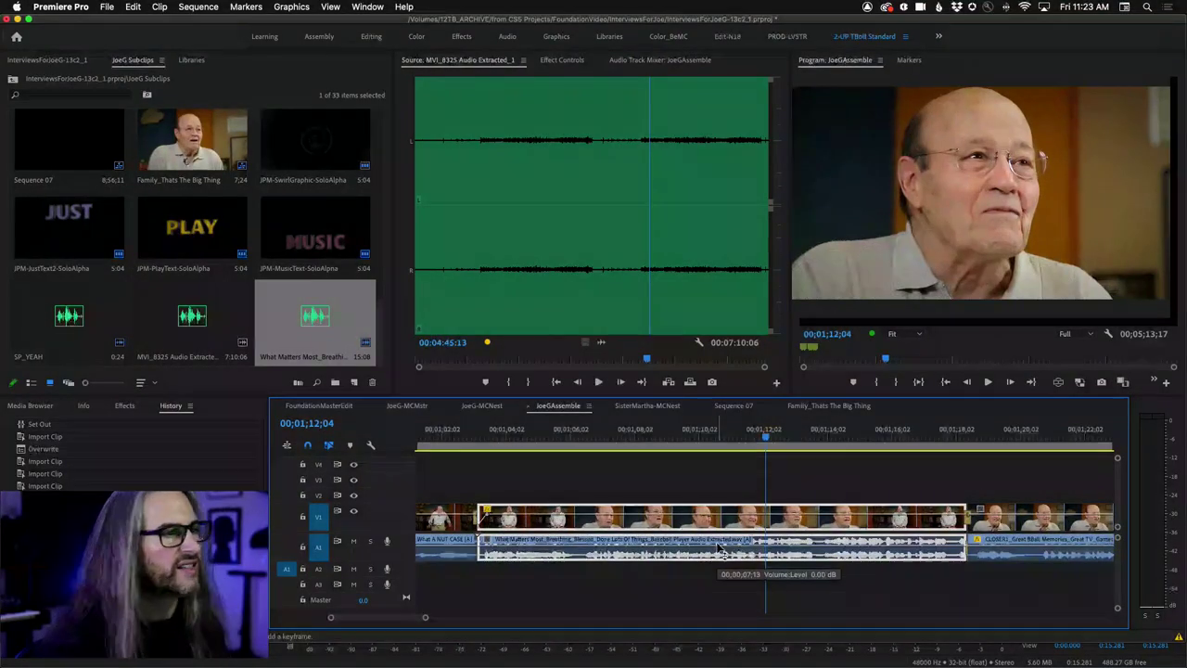
right_click(803, 543)
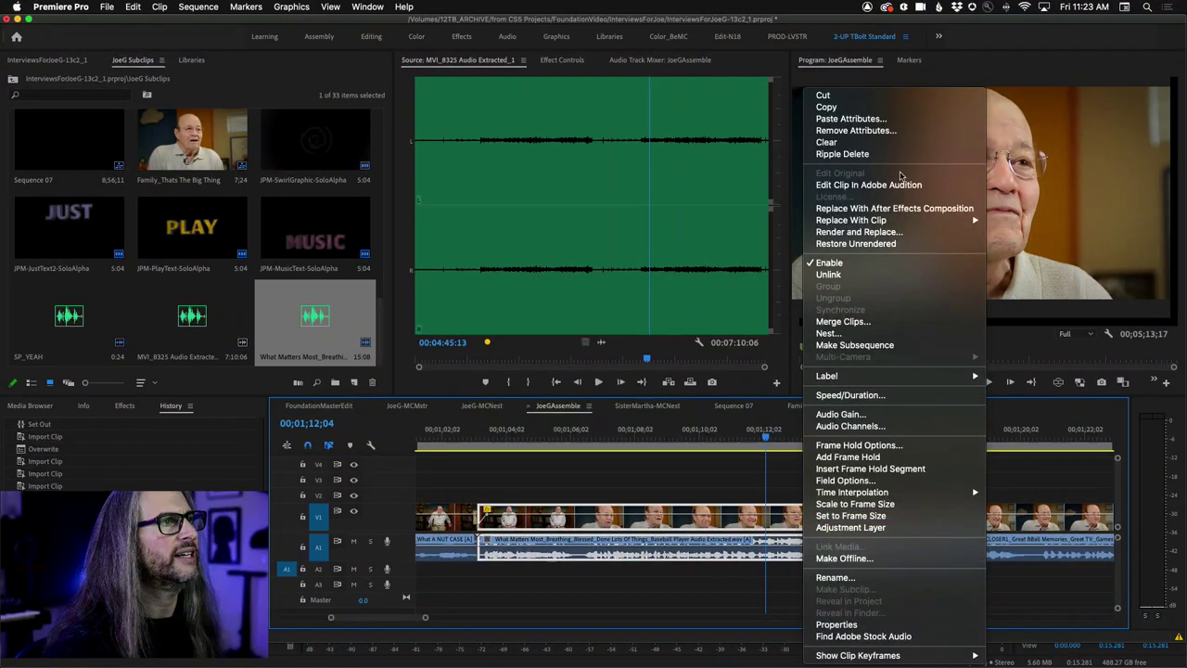
mouse_move(876, 380)
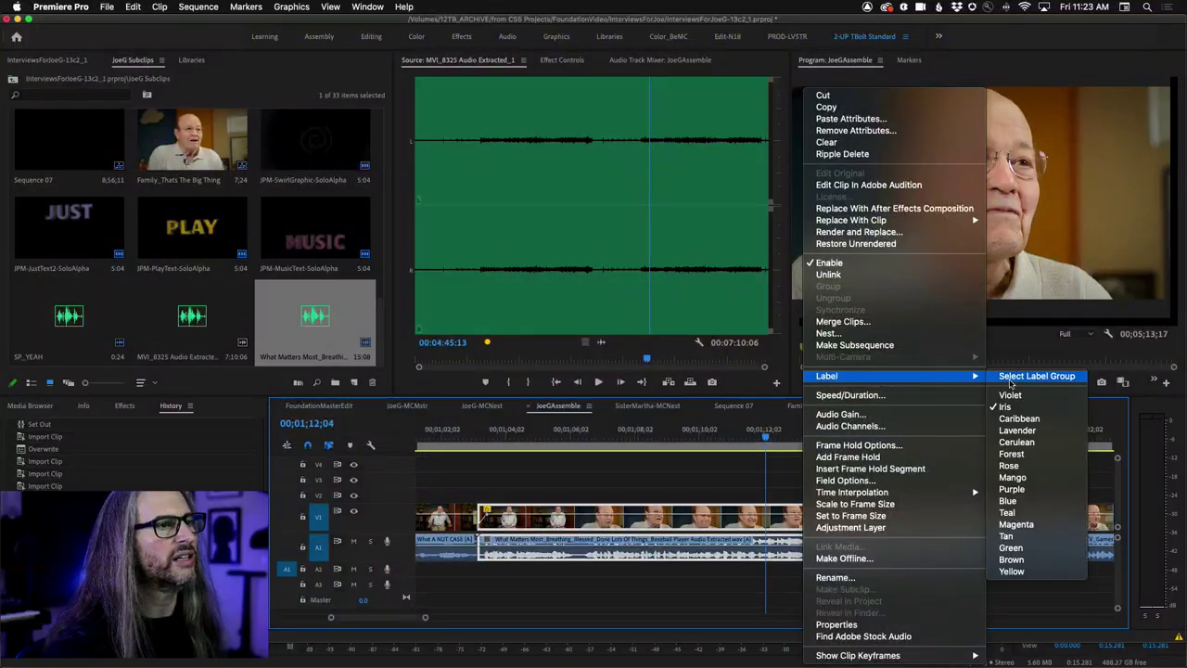
left_click(1035, 432)
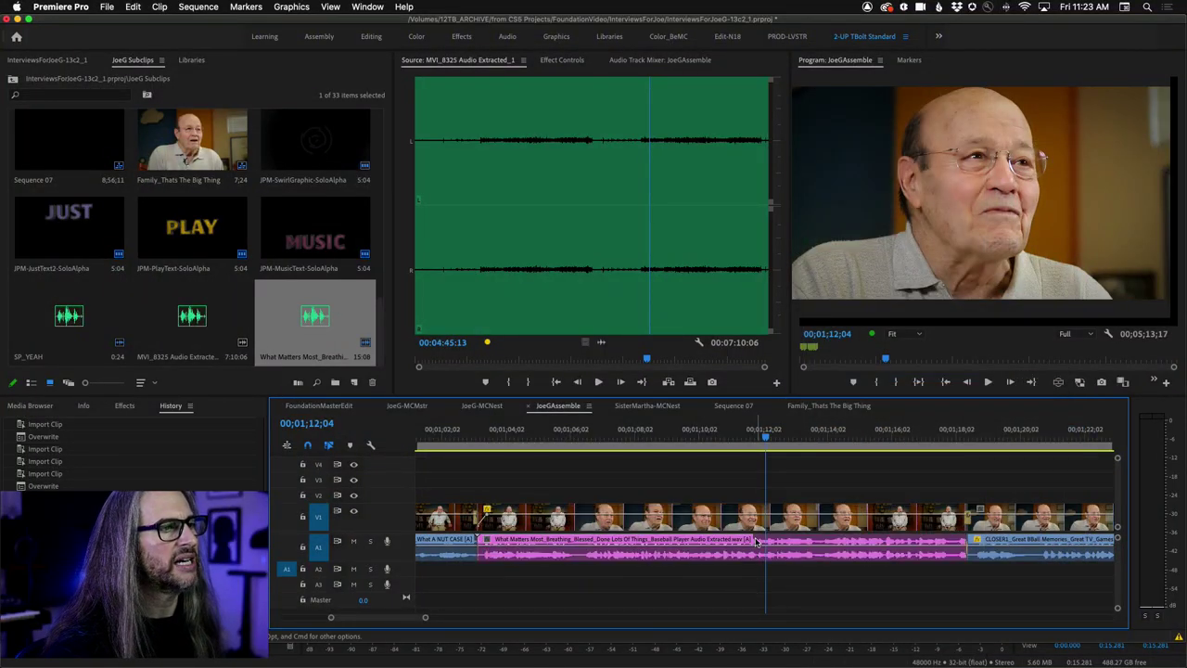